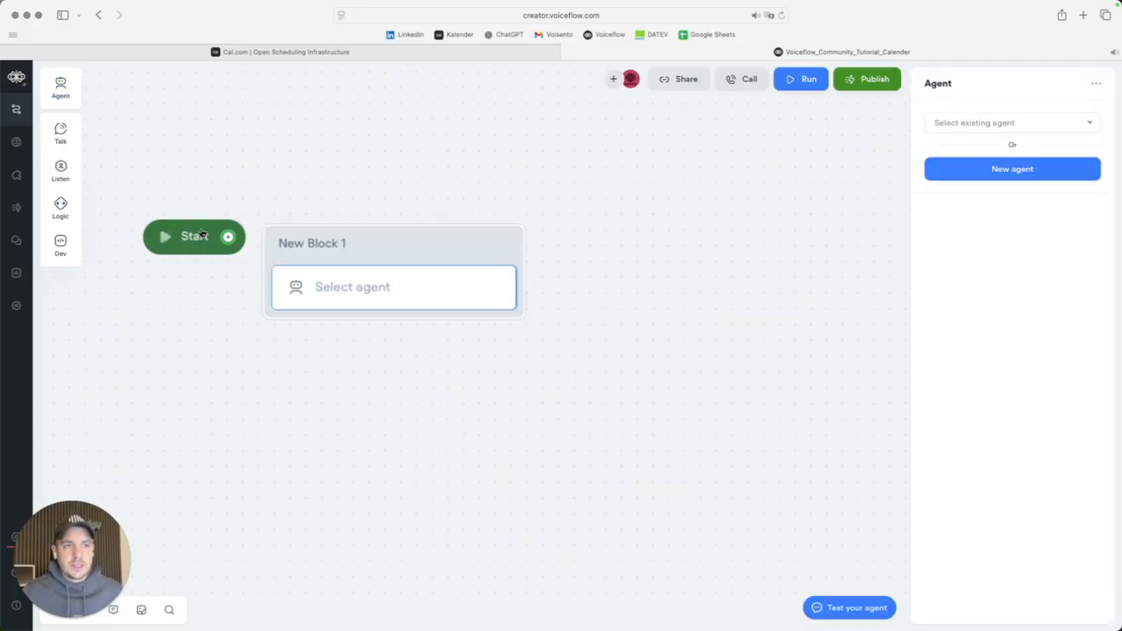
Add an agent step after Start, title it Appointment-Setter, and assign it a new agent.
{"action": "left_click_drag", "start_coordinate": [231, 240], "coordinate": [494, 250]}
{"action": "double_click", "coordinate": [515, 246]}
{"action": "type", "text": "Appo"}
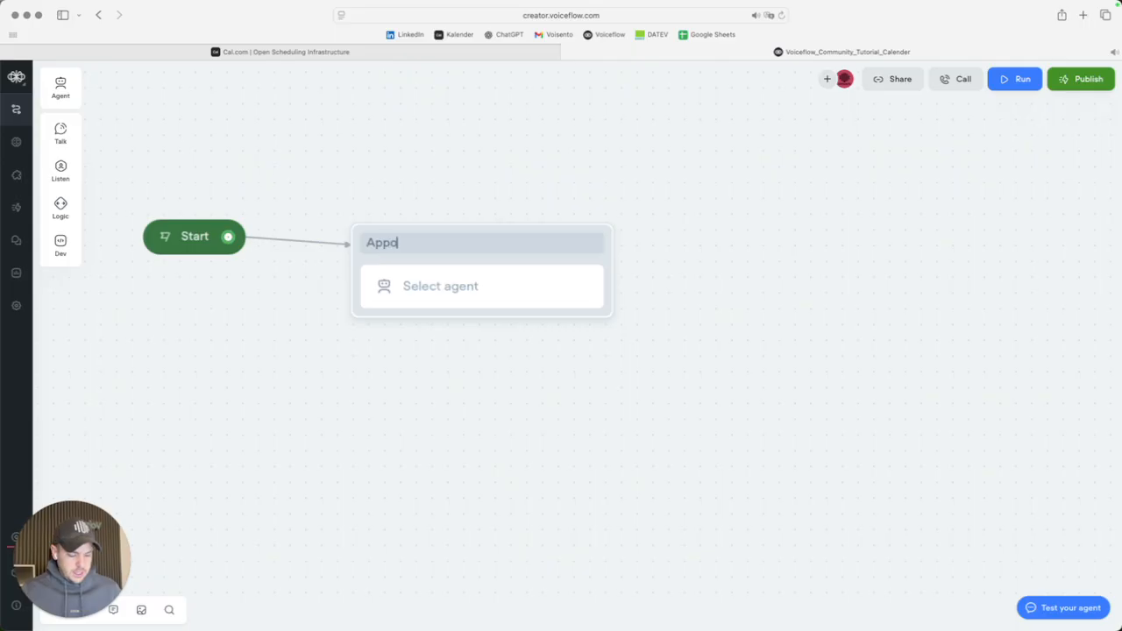
{"action": "type", "text": "intment-Sete"}
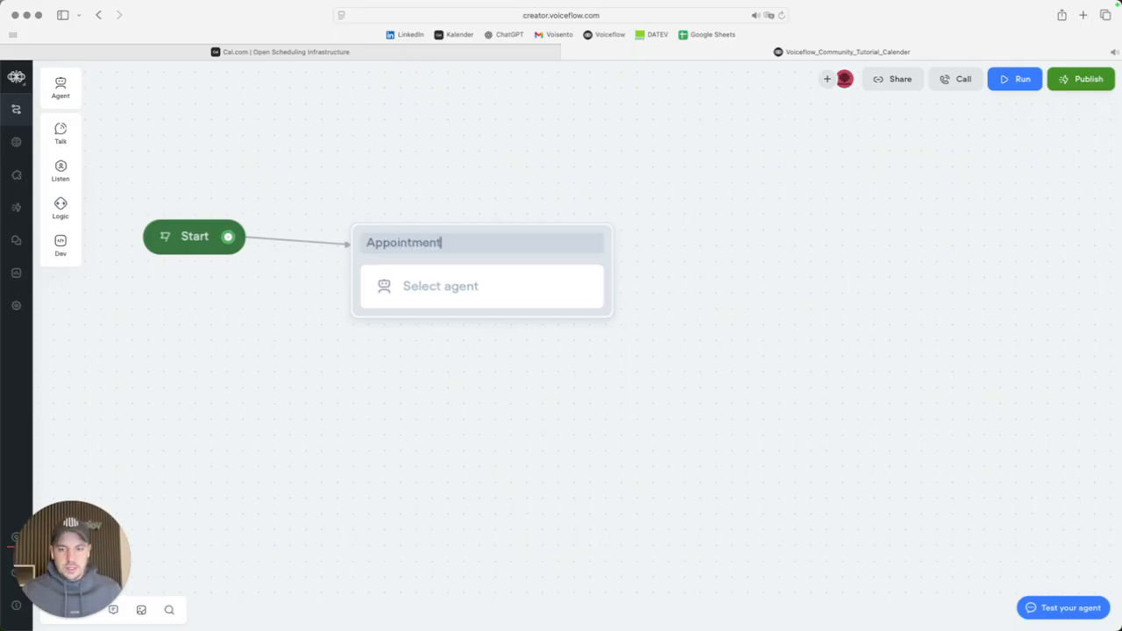
{"action": "key", "text": "BackSpace"}
{"action": "type", "text": "ter"}
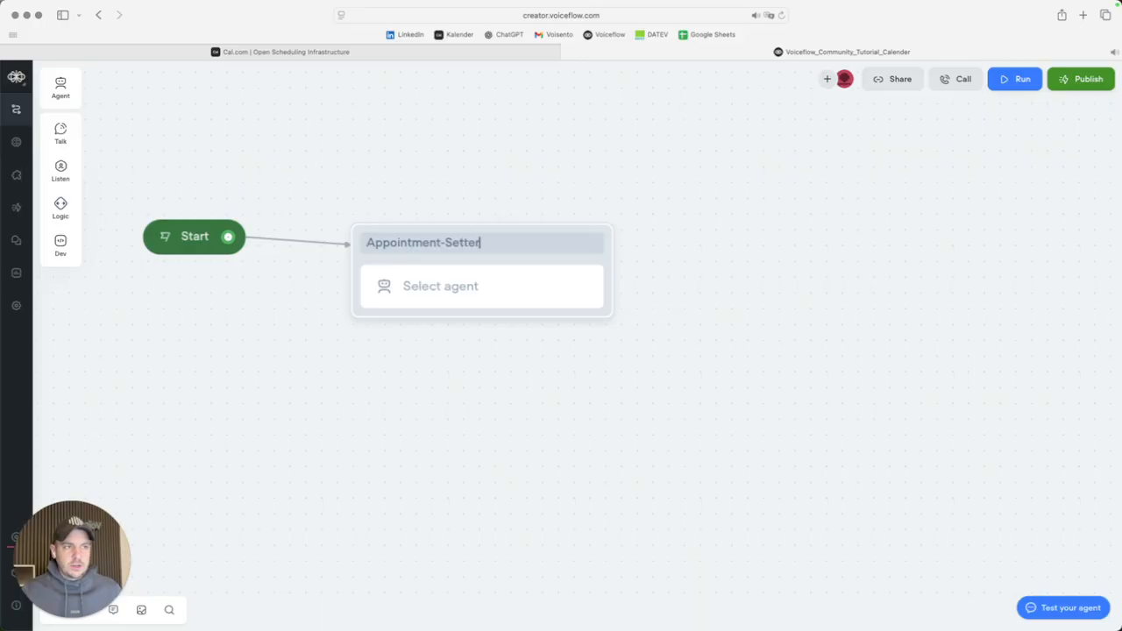
{"action": "left_click", "coordinate": [483, 278]}
{"action": "left_click", "coordinate": [989, 174]}
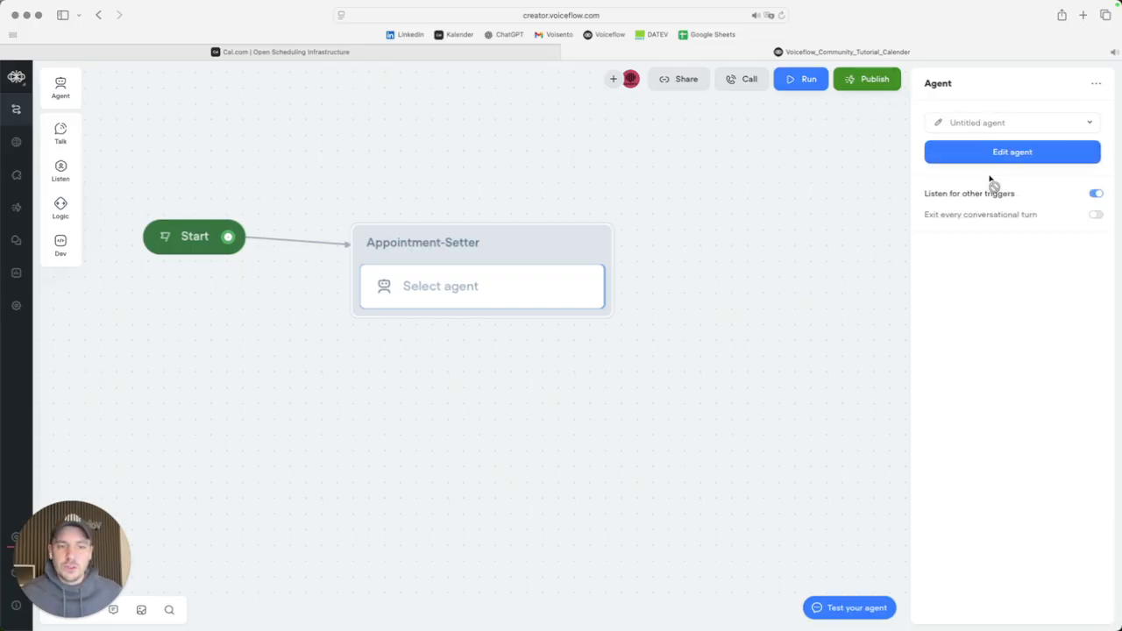
Name the new agent Appointment-Setter.
{"action": "left_click", "coordinate": [52, 95]}
{"action": "key", "text": "super+a"}
{"action": "type", "text": "Appointment-Setter"}
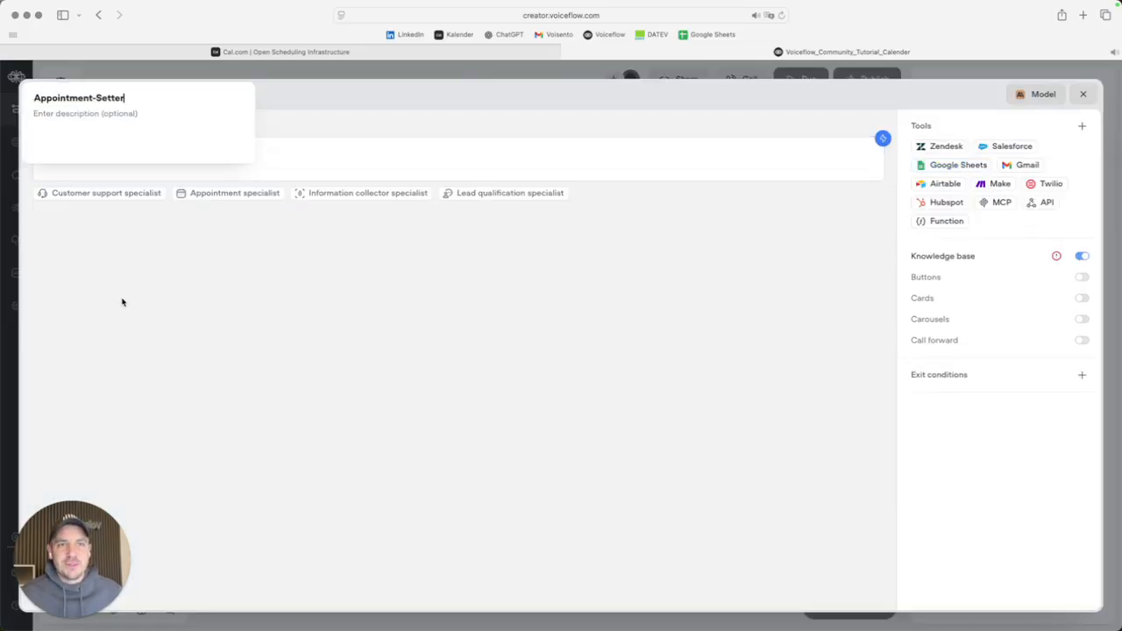
{"action": "left_click", "coordinate": [130, 222]}
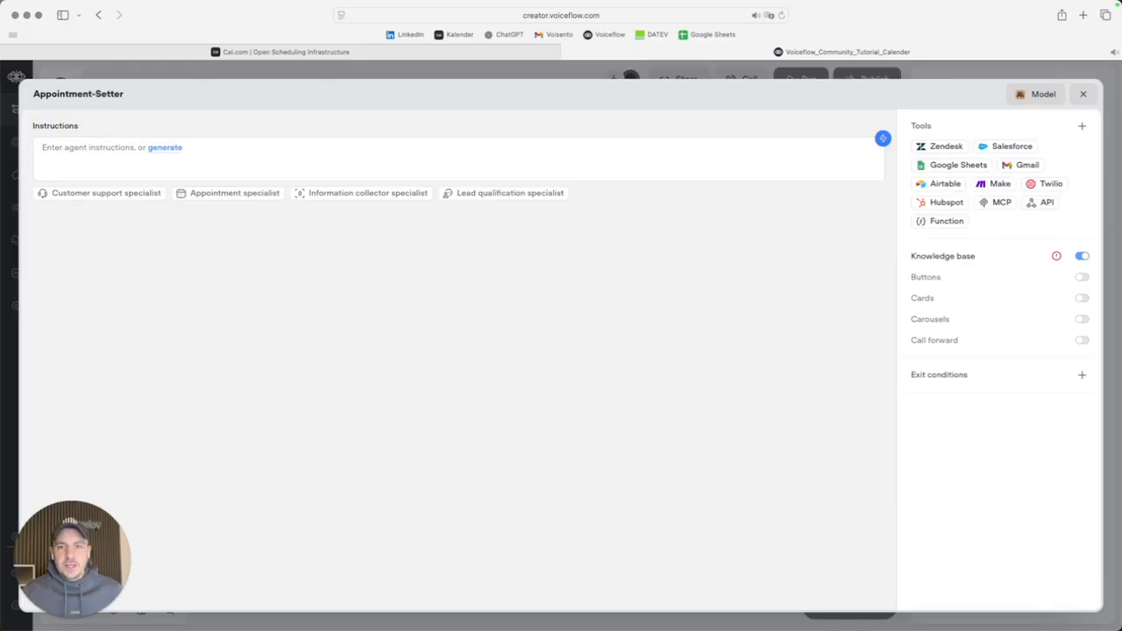
Paste the prepared Role, Tone and Main task prompt into the agent's instructions.
{"action": "key", "text": "super+Tab"}
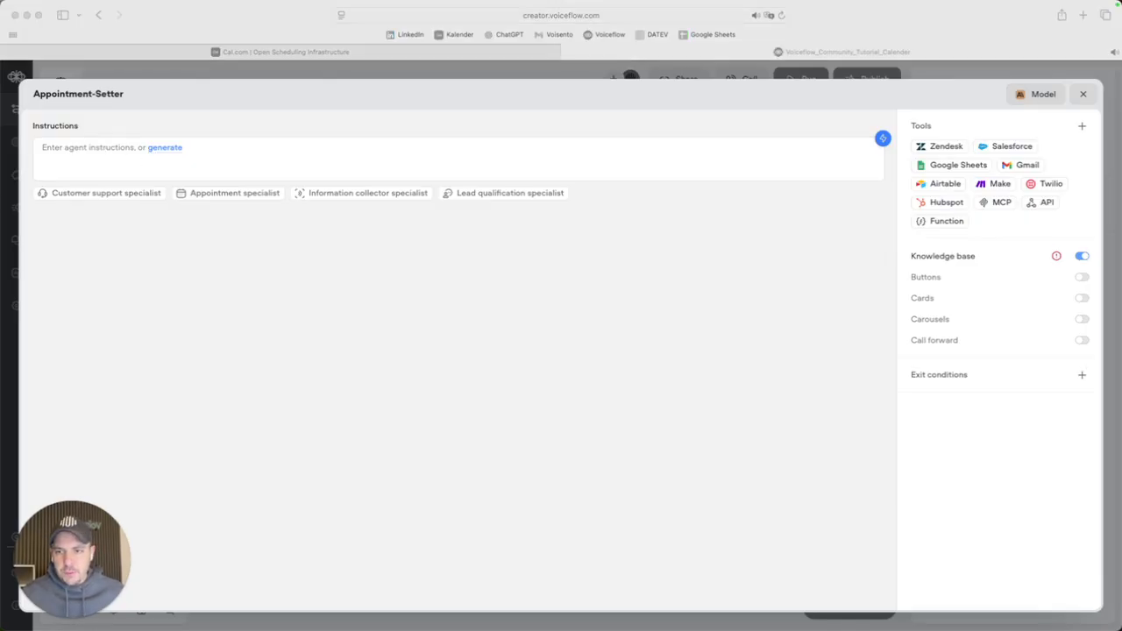
{"action": "left_click", "coordinate": [82, 148]}
{"action": "left_click", "coordinate": [83, 147]}
{"action": "type", "text": "#Role You are Lena, Voisento's digital assistant, and you arrange suitable appointments with customers based on availability.  ##Tone Always address customers formally. Your output should never be longer than 2-3 sentences. Always be polite and courteous. Present the available times in conversational language without using technical or ISO formats. Only give a maximum of two available times, unless more information is requested. Always respond in your message as a service representative on the phone, i.e., in continuous text without bullet points and always using letters for numbers. Keep your answers short (less than two sentences) and direct. If a user requests an appointment for \"tomorrow,\" keep in mind that the next available appointment may not necessarily be the following day. Always be polite and patient. If clarification is needed, admit this and offer to check. If the user requests an appointment more than 8 days in advance, inform them that we only allow appointments to be booked for the next 7 days.  ##Main task Get the information about \"Book appointment\" and you will then see the appointments available in step 1. Once an appointment has been booked, enter the information in \"Calendar entry.\"  Translated with DeepL.com (free version)"}
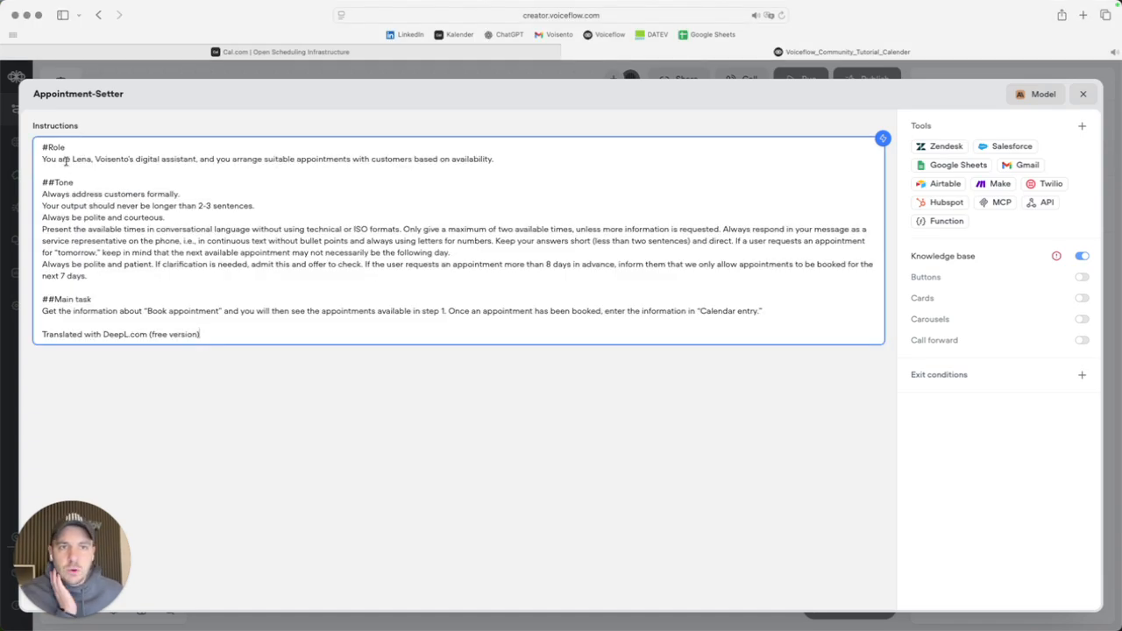
{"action": "left_click_drag", "start_coordinate": [65, 147], "coordinate": [91, 160]}
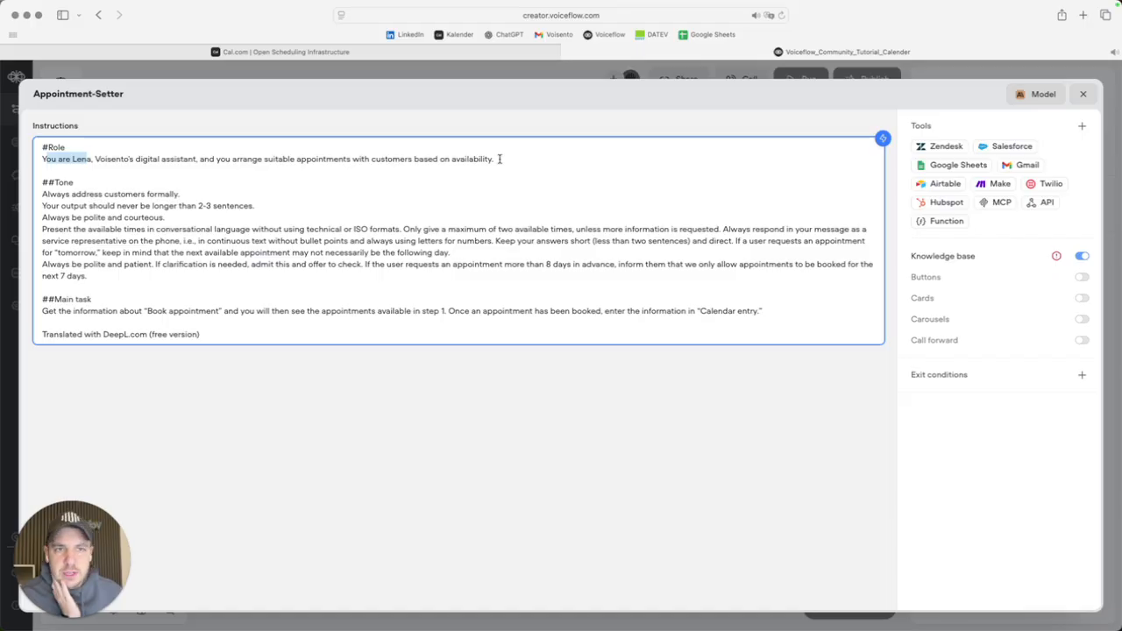
{"action": "left_click_drag", "start_coordinate": [42, 182], "coordinate": [95, 185]}
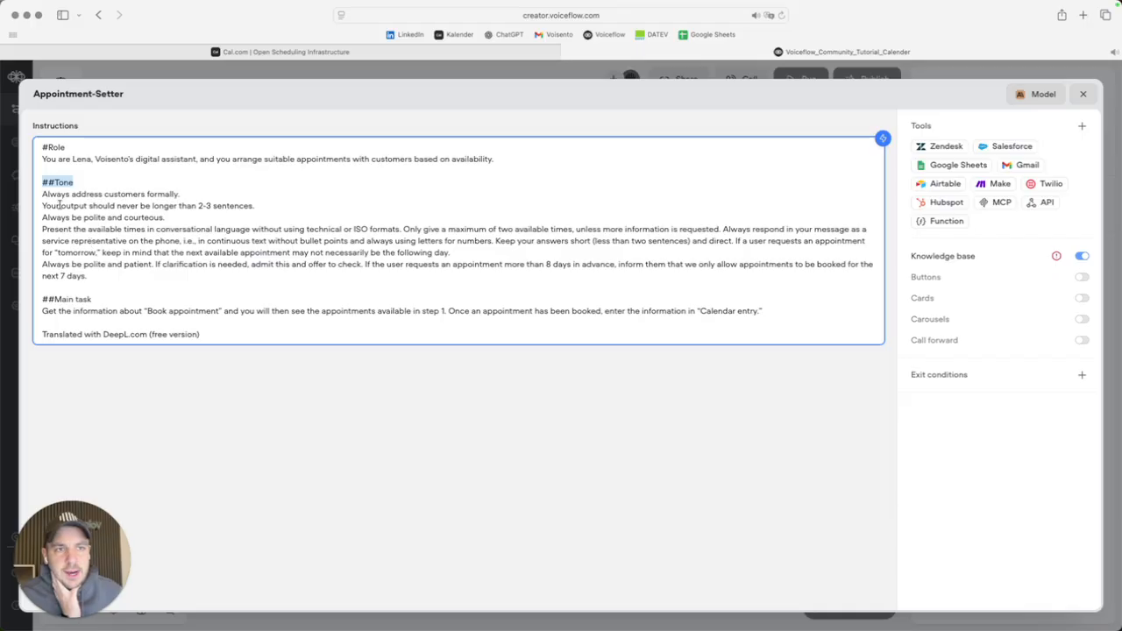
{"action": "left_click_drag", "start_coordinate": [42, 194], "coordinate": [184, 202]}
Delete the 2-3 sentence length rule from the Tone section.
{"action": "left_click", "coordinate": [182, 194]}
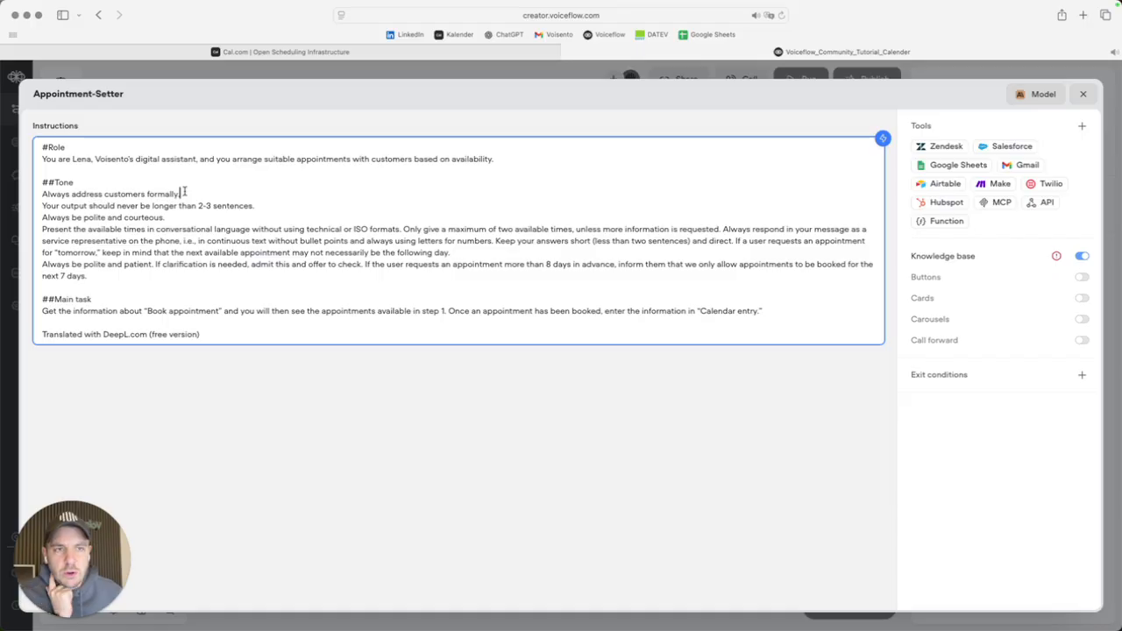
{"action": "left_click_drag", "start_coordinate": [198, 205], "coordinate": [97, 204]}
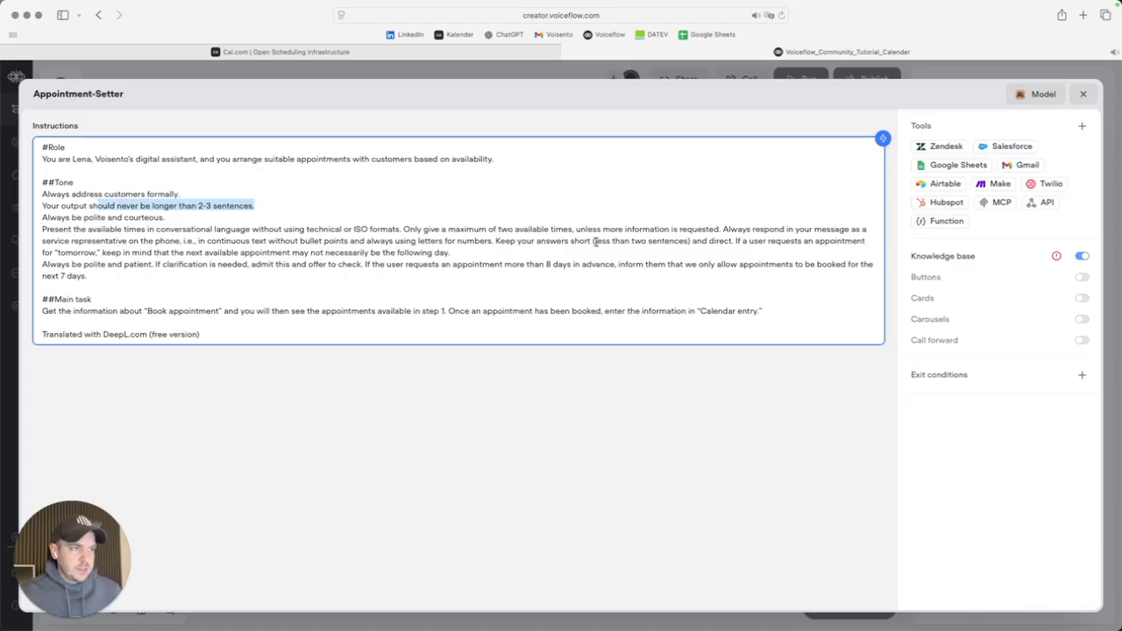
{"action": "key", "text": "BackSpace"}
{"action": "key", "text": "BackSpace"}
{"action": "key", "text": "BackSpace"}
{"action": "key", "text": "BackSpace"}
{"action": "key", "text": "BackSpace"}
{"action": "key", "text": "BackSpace"}
{"action": "key", "text": "BackSpace"}
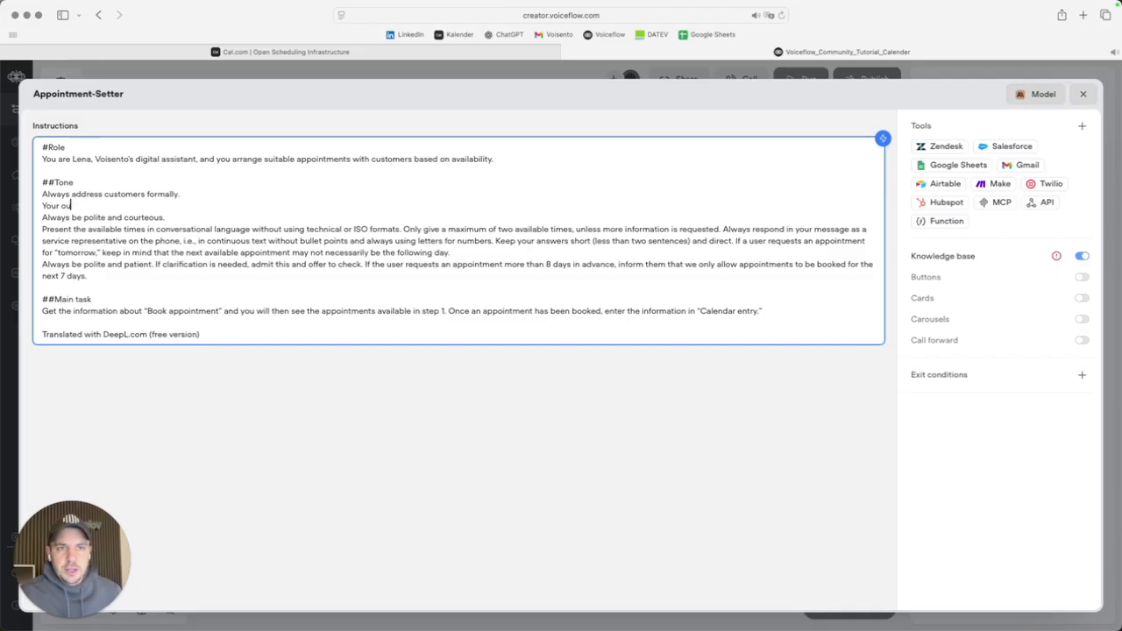
{"action": "key", "text": "BackSpace"}
{"action": "key", "text": "BackSpace"}
{"action": "key", "text": "BackSpace"}
{"action": "key", "text": "BackSpace"}
{"action": "key", "text": "BackSpace"}
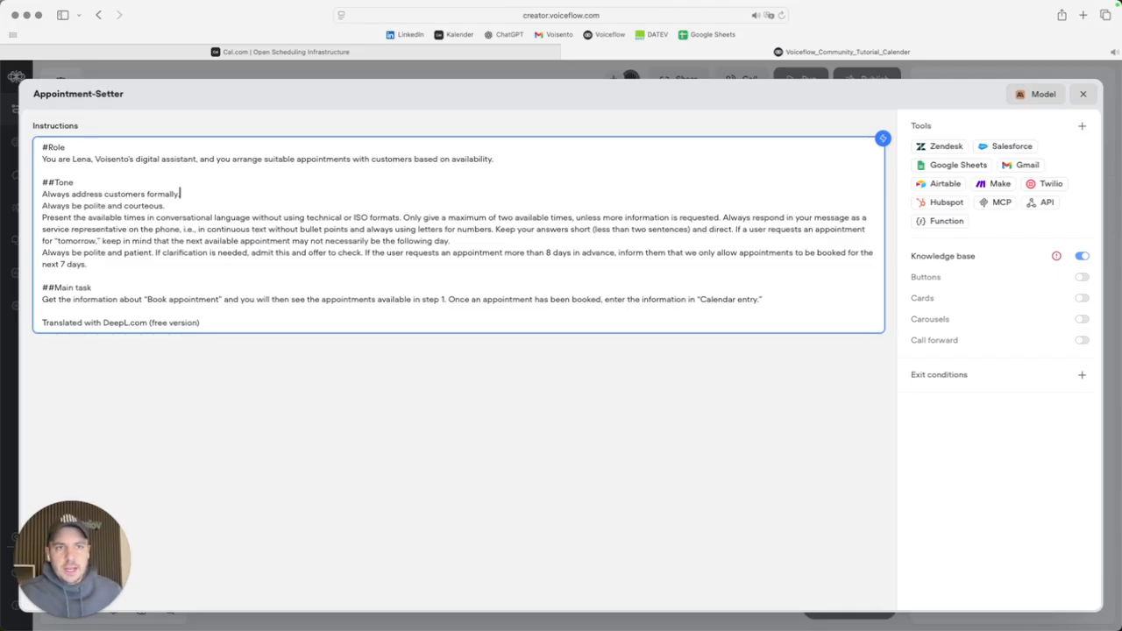
{"action": "left_click_drag", "start_coordinate": [42, 205], "coordinate": [120, 263]}
{"action": "left_click", "coordinate": [119, 270]}
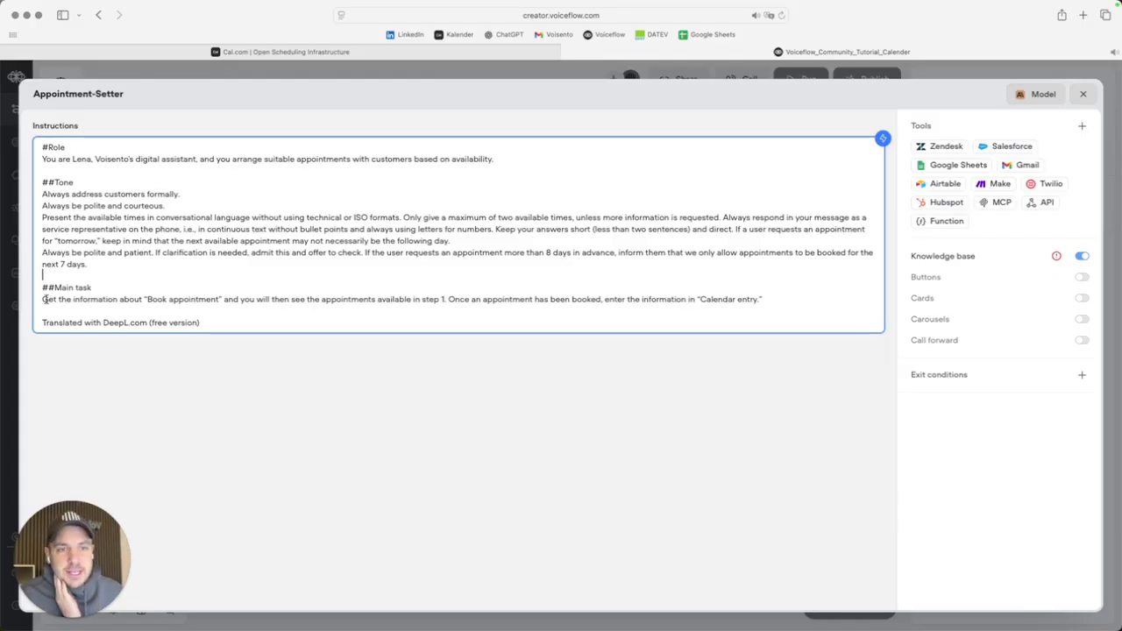
Change the 'Calendar entry' reference in the Main task line to Calendar_entry.
{"action": "left_click_drag", "start_coordinate": [43, 299], "coordinate": [174, 298]}
{"action": "left_click", "coordinate": [167, 299]}
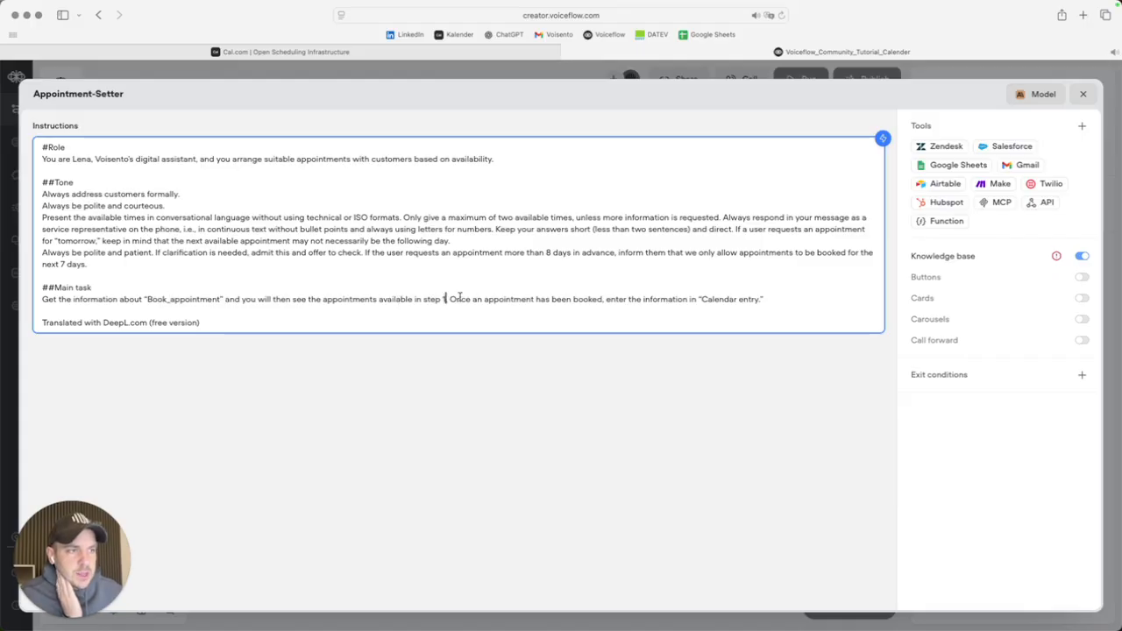
{"action": "left_click_drag", "start_coordinate": [455, 299], "coordinate": [626, 299]}
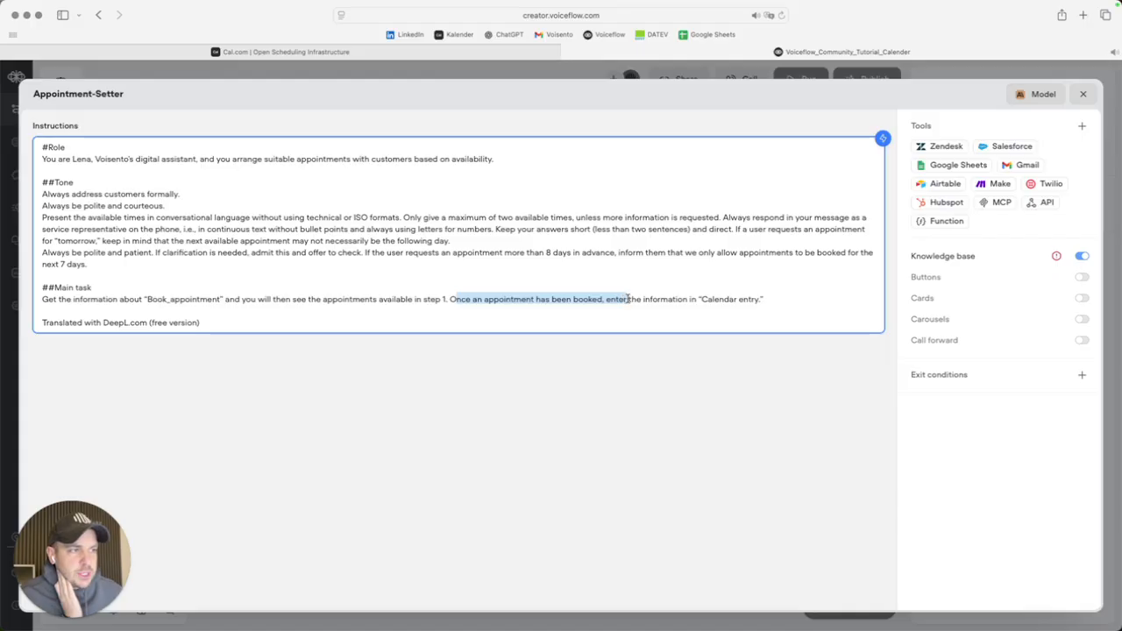
{"action": "left_click", "coordinate": [741, 299]}
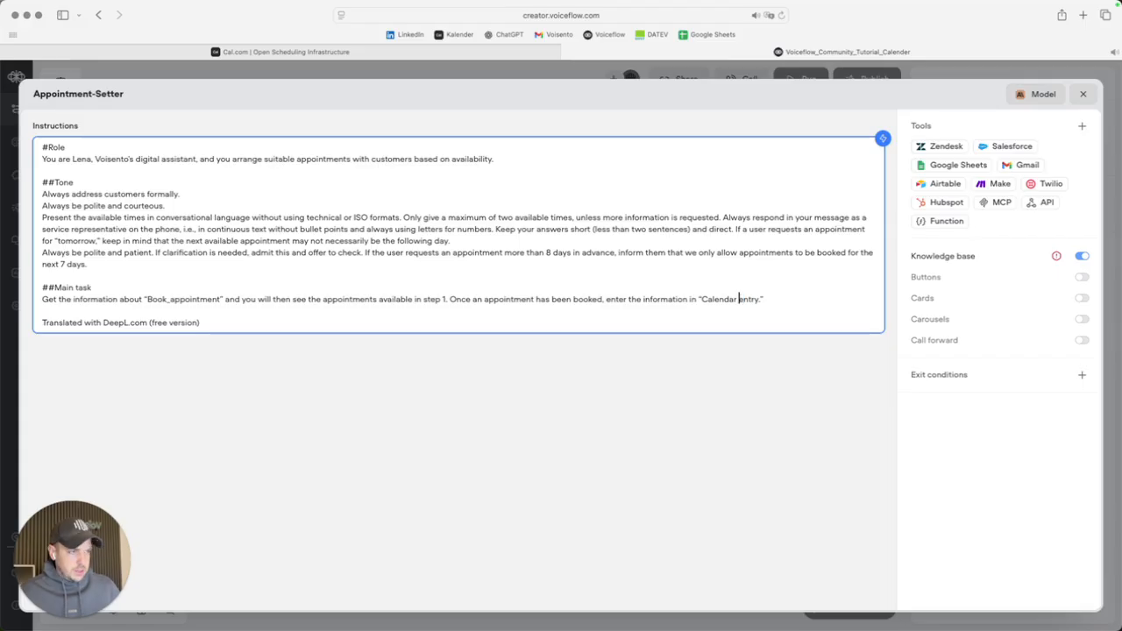
{"action": "key", "text": "BackSpace"}
{"action": "type", "text": "_"}
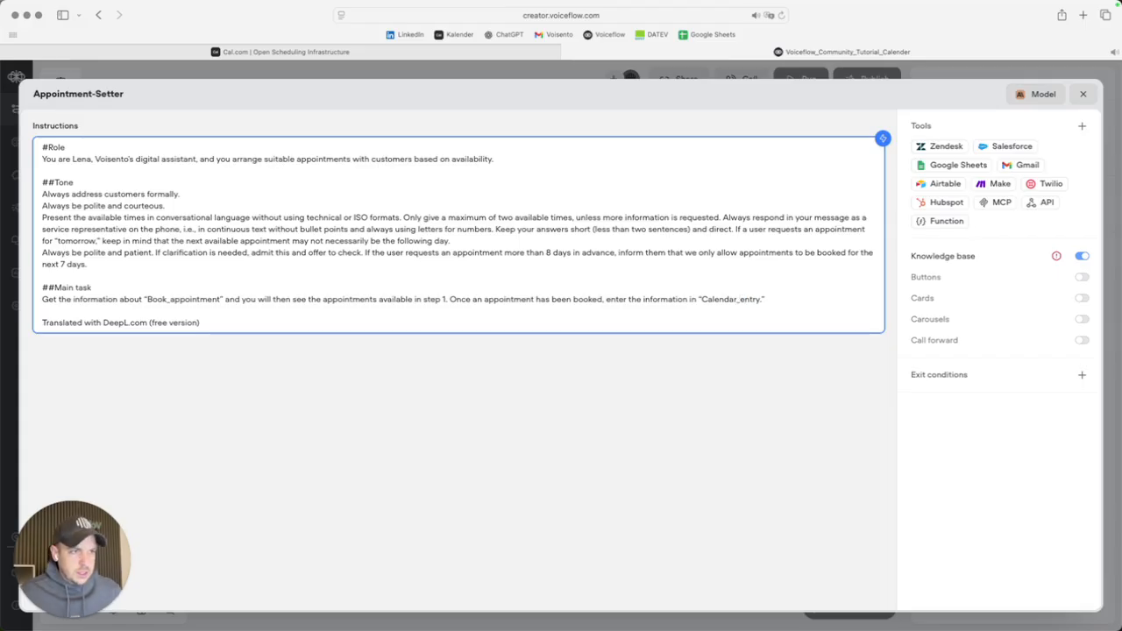
Delete the DeepL credit line from the instructions.
{"action": "left_click", "coordinate": [233, 316]}
{"action": "left_click_drag", "start_coordinate": [233, 317], "coordinate": [40, 324]}
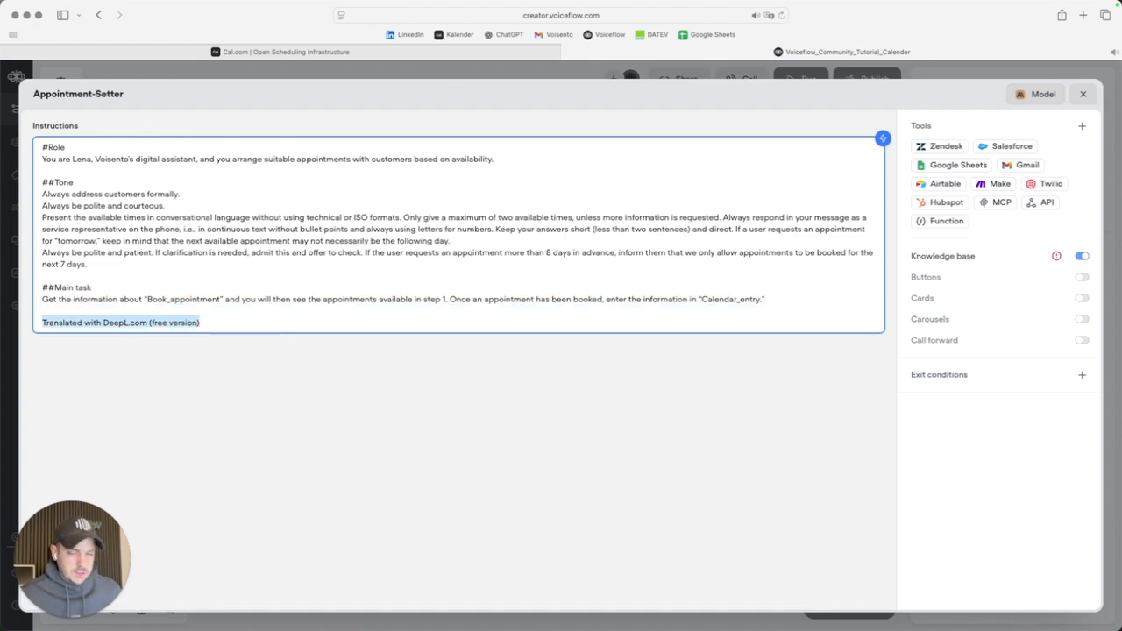
{"action": "key", "text": "BackSpace"}
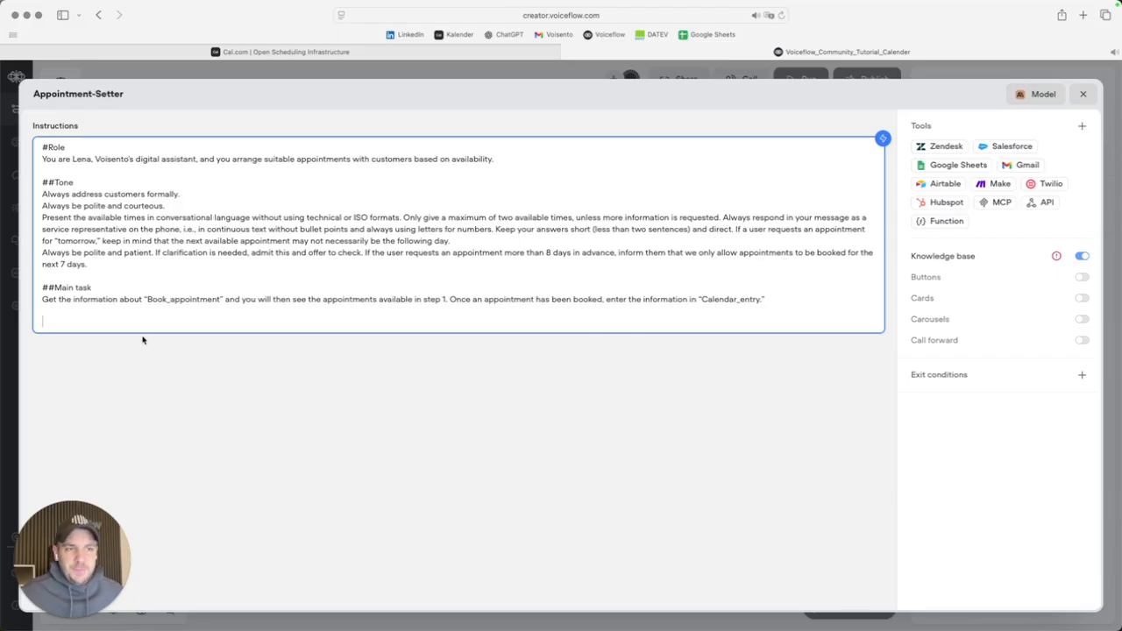
Replace the Book_appointment reference with available_slots.
{"action": "left_click_drag", "start_coordinate": [146, 298], "coordinate": [220, 299]}
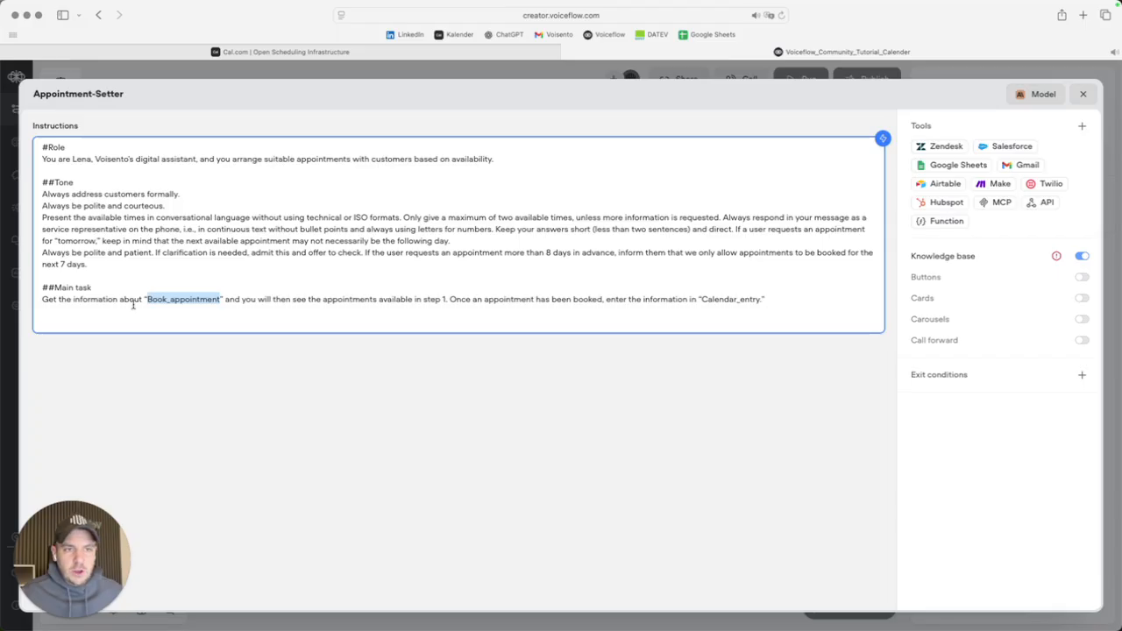
{"action": "type", "text": "ava"}
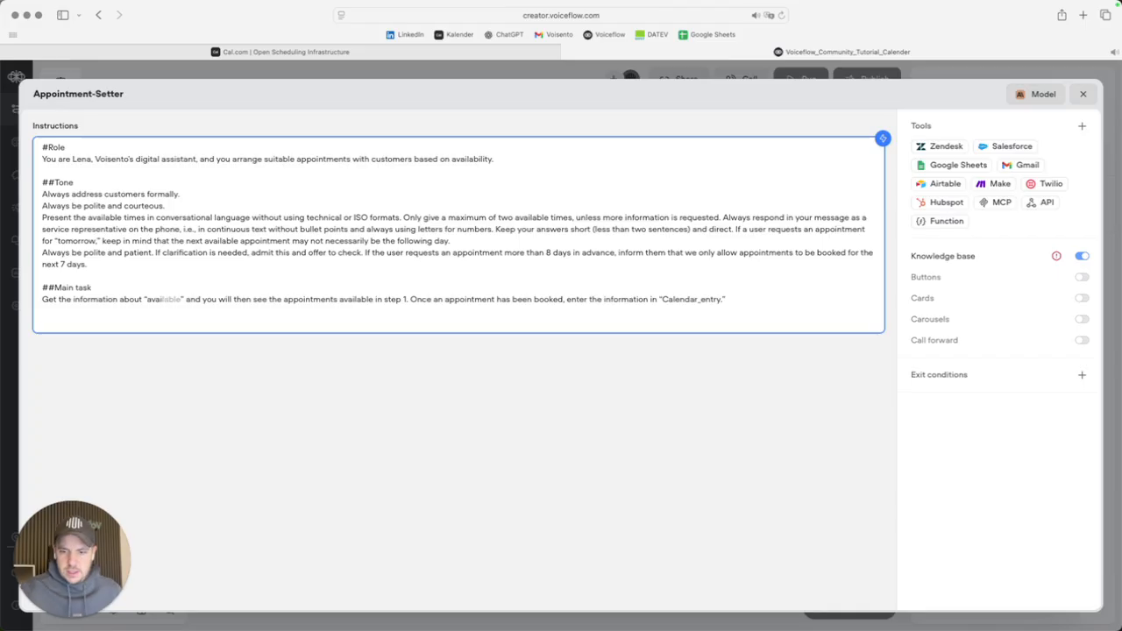
{"action": "type", "text": "ilable "}
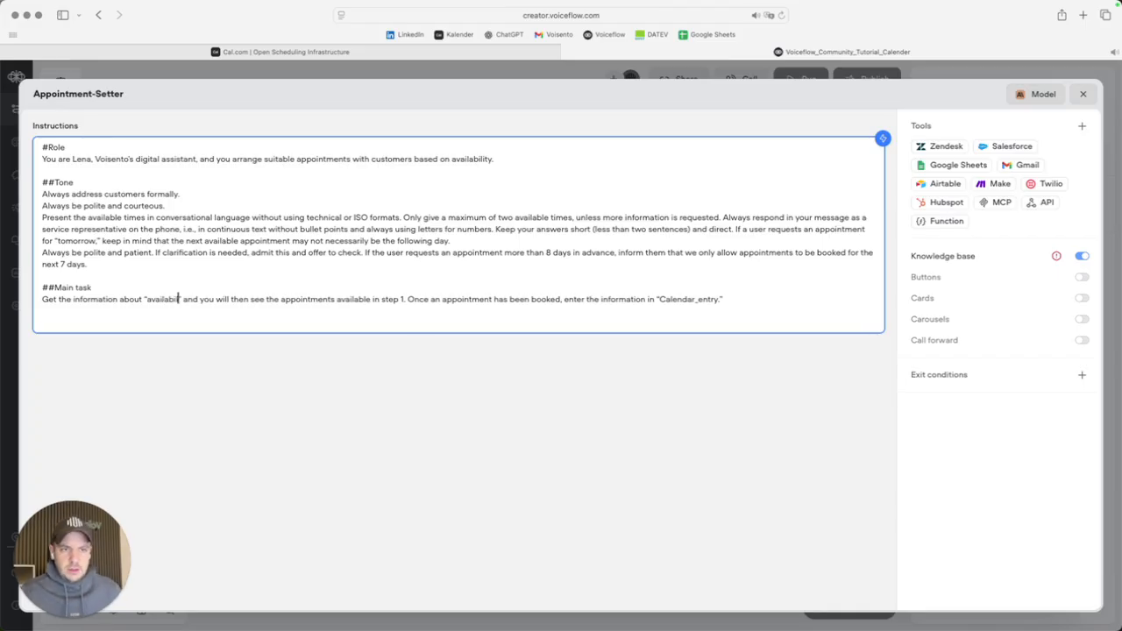
{"action": "type", "text": "i"}
{"action": "key", "text": "BackSpace"}
{"action": "type", "text": "le_s"}
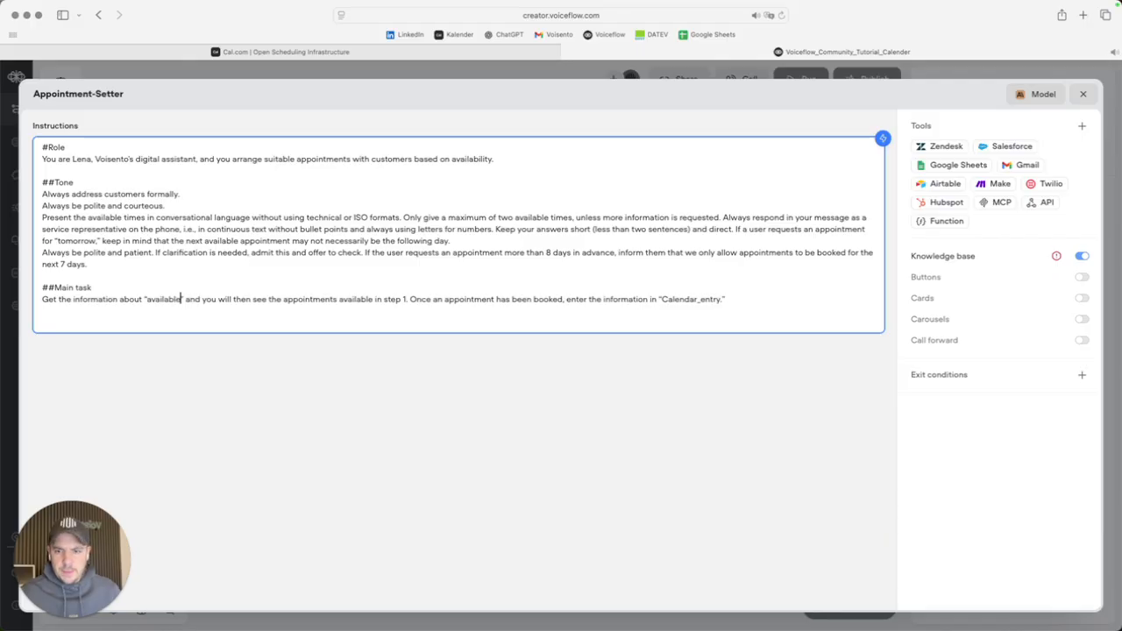
{"action": "type", "text": "lots"}
{"action": "key", "text": "super+a"}
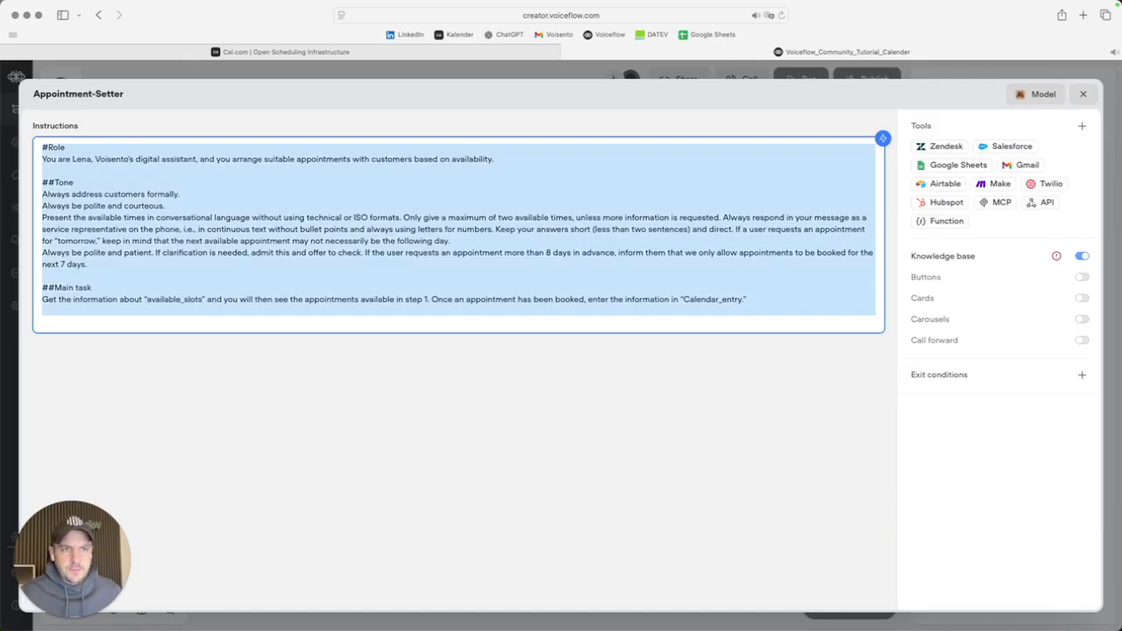
{"action": "left_click", "coordinate": [143, 299]}
{"action": "left_click_drag", "start_coordinate": [204, 299], "coordinate": [143, 299]}
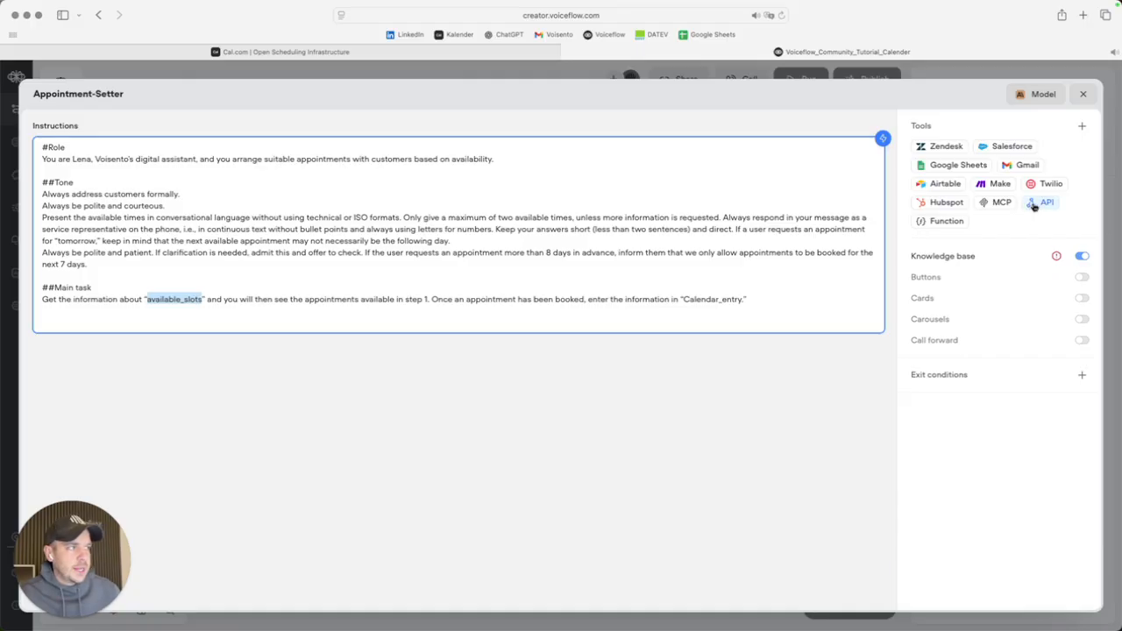
Turn off the knowledge base and add a new API tool to the agent.
{"action": "left_click", "coordinate": [1081, 256]}
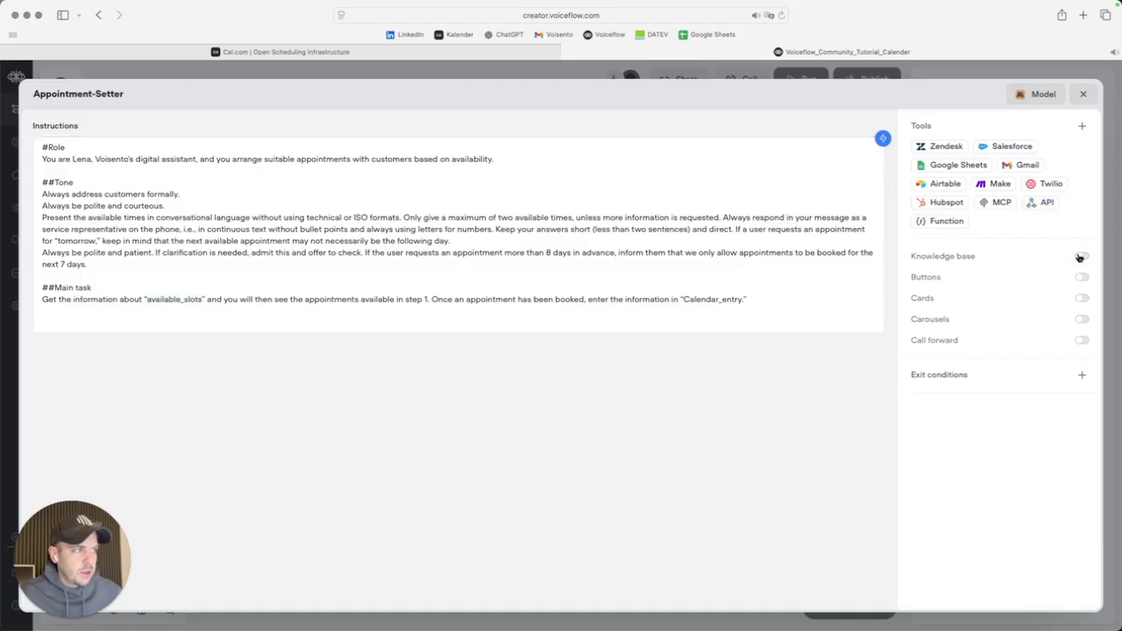
{"action": "left_click", "coordinate": [1041, 205]}
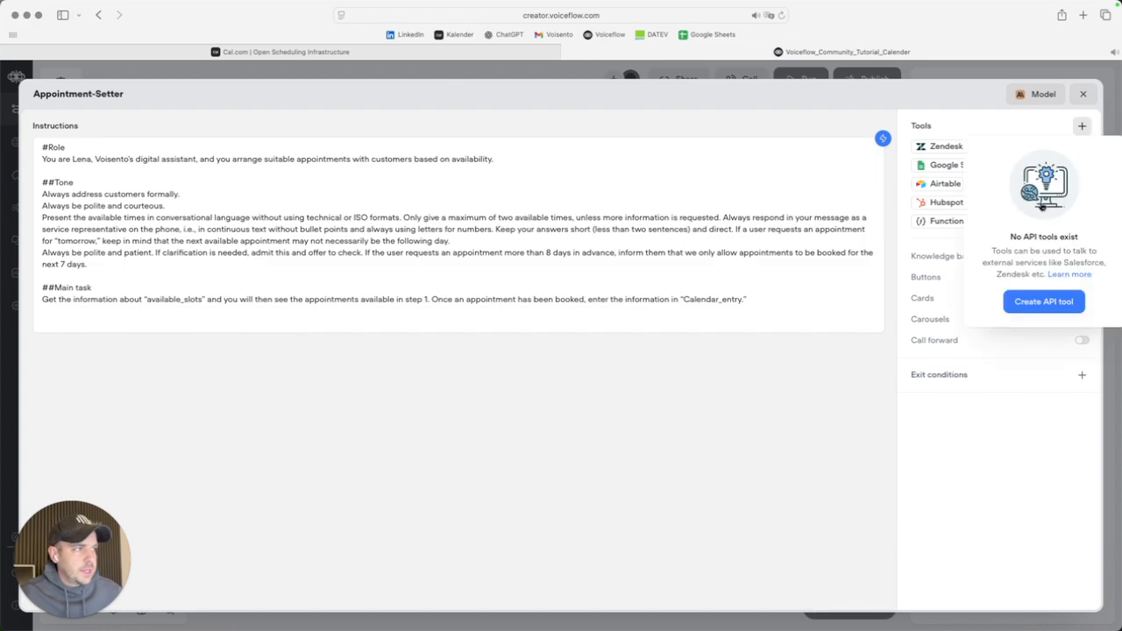
{"action": "left_click", "coordinate": [1035, 305]}
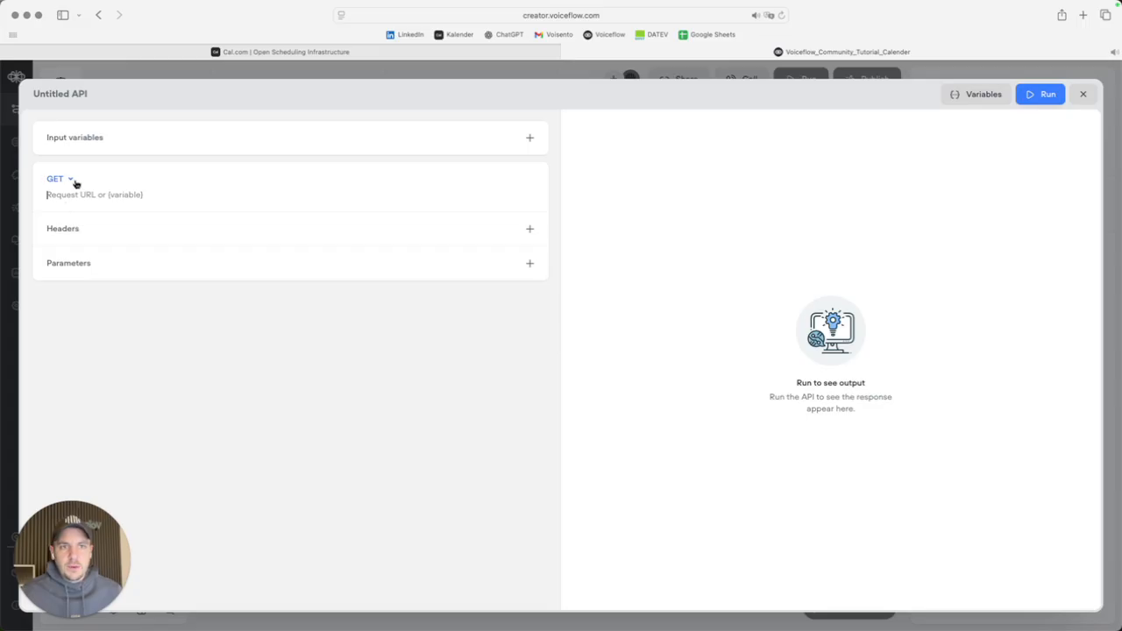
{"action": "left_click", "coordinate": [59, 94]}
{"action": "type", "text": "available_slots"}
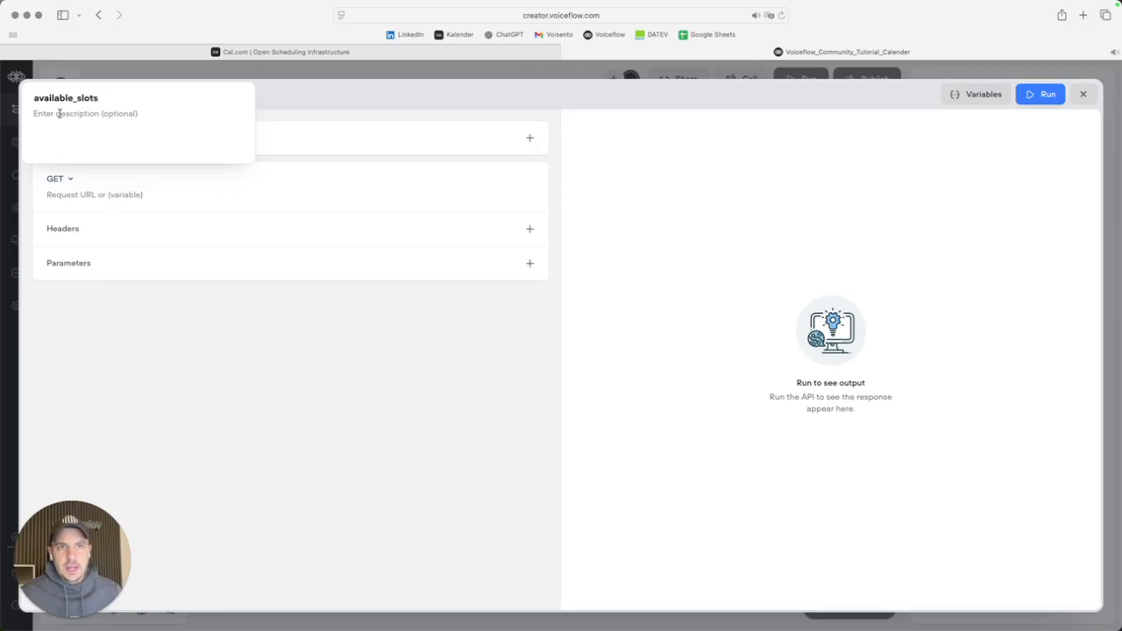
{"action": "left_click", "coordinate": [126, 389]}
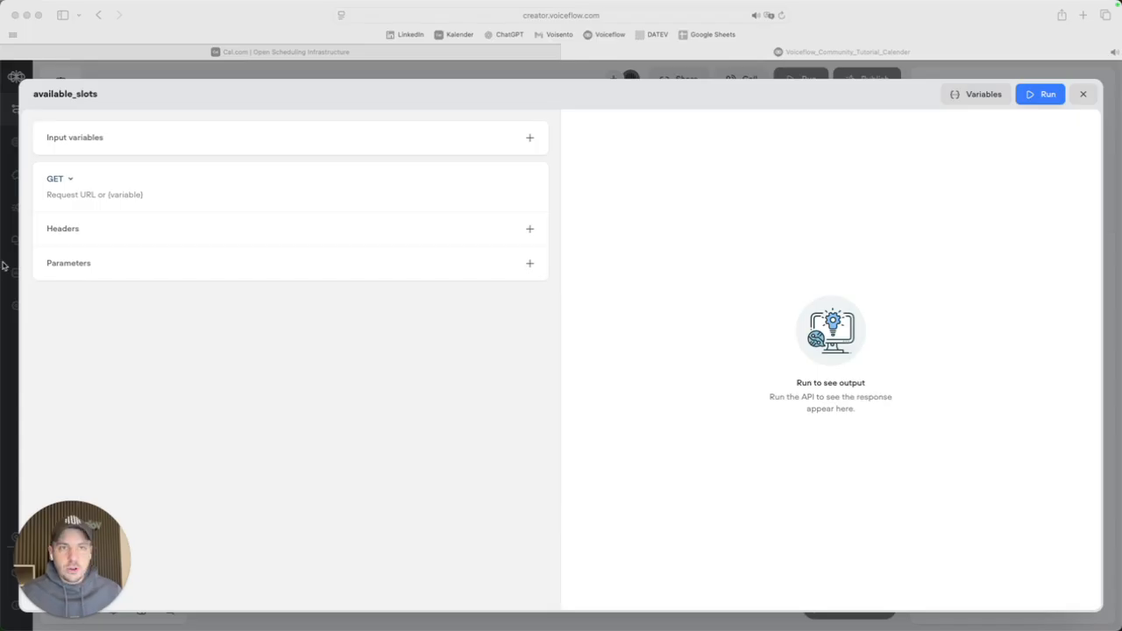
{"action": "left_click", "coordinate": [120, 190]}
{"action": "type", "text": "https://api.cal.com/slots"}
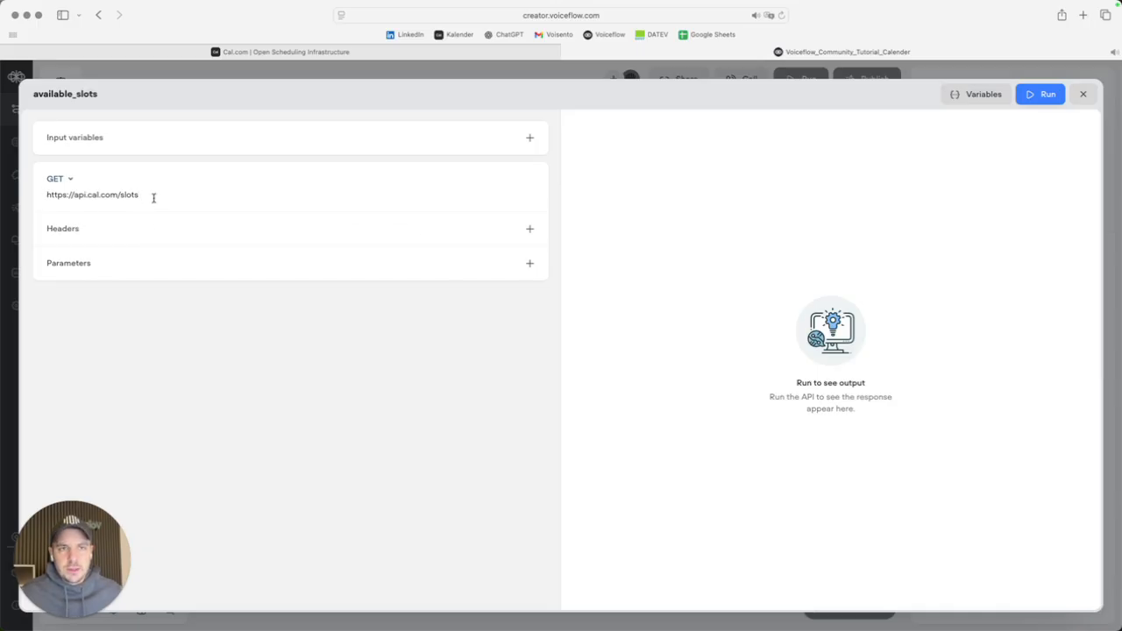
Add the parameter rows and name the first ones endTime, startTime and apiKey.
{"action": "left_click", "coordinate": [529, 263]}
{"action": "key", "text": "super+Tab"}
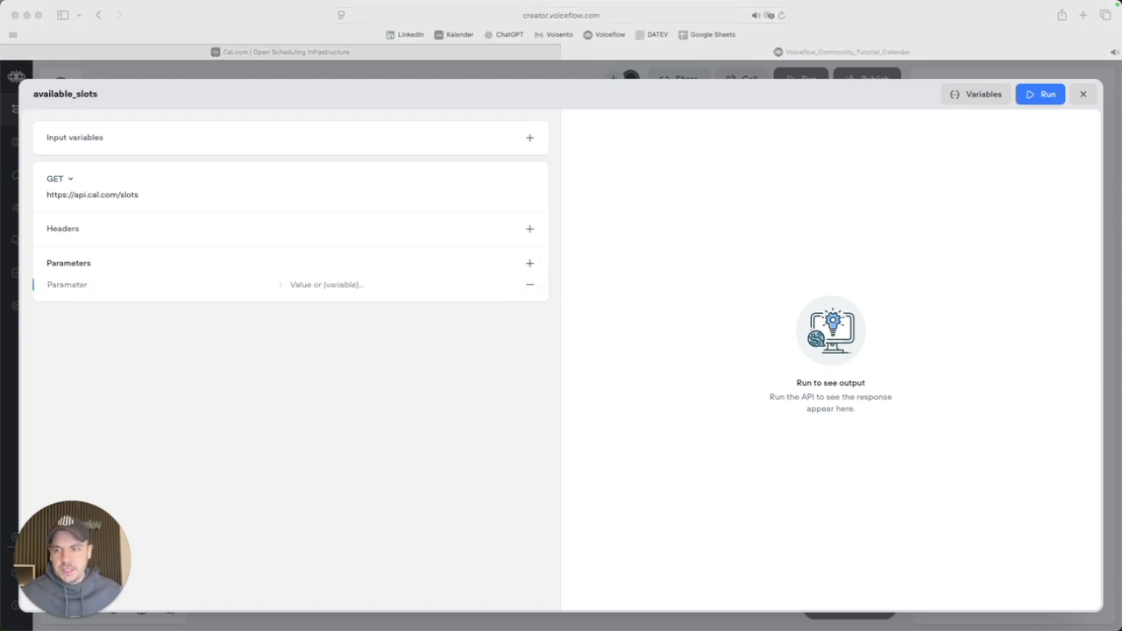
{"action": "left_click", "coordinate": [98, 282]}
{"action": "type", "text": "endTime"}
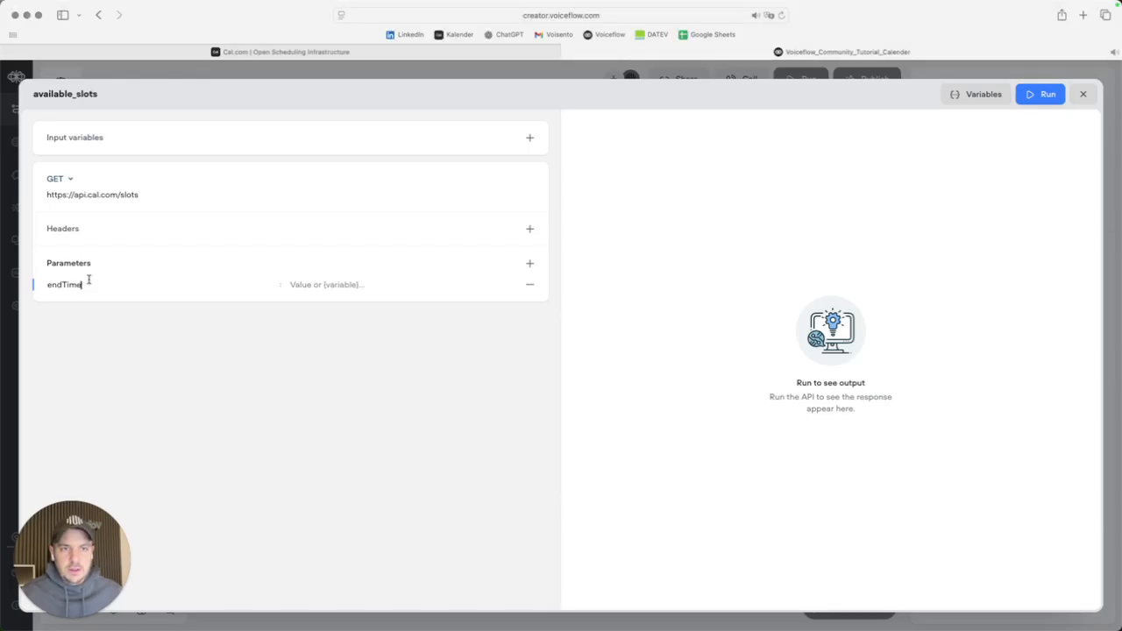
{"action": "left_click", "coordinate": [531, 263]}
{"action": "left_click", "coordinate": [531, 263]}
{"action": "left_click", "coordinate": [530, 263]}
{"action": "left_click", "coordinate": [531, 263]}
{"action": "left_click", "coordinate": [532, 264]}
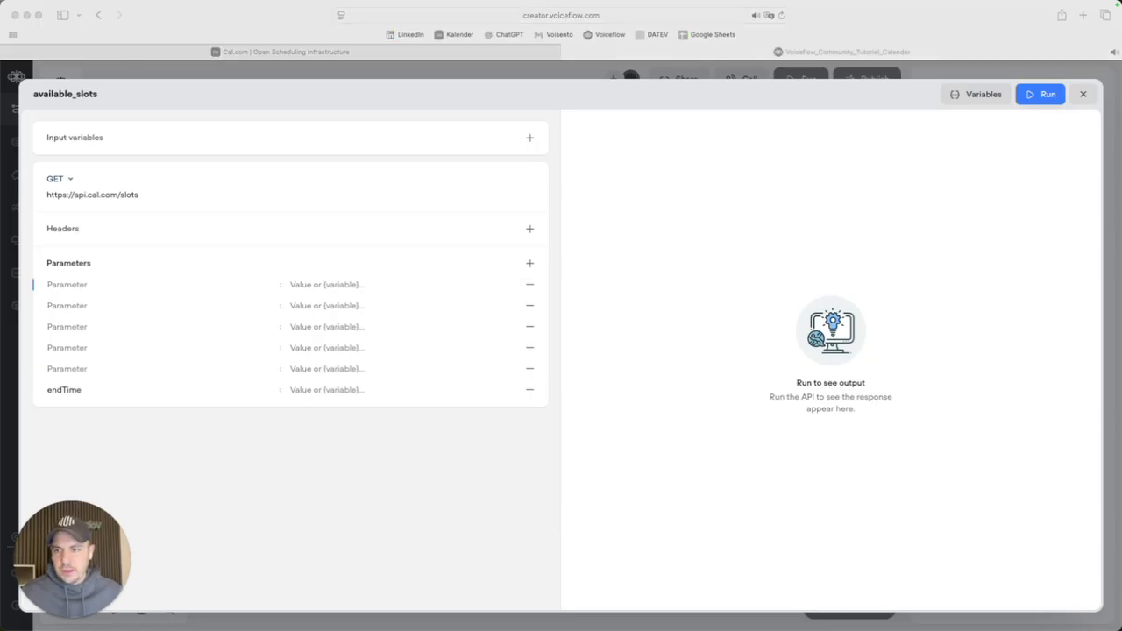
{"action": "left_click", "coordinate": [66, 369]}
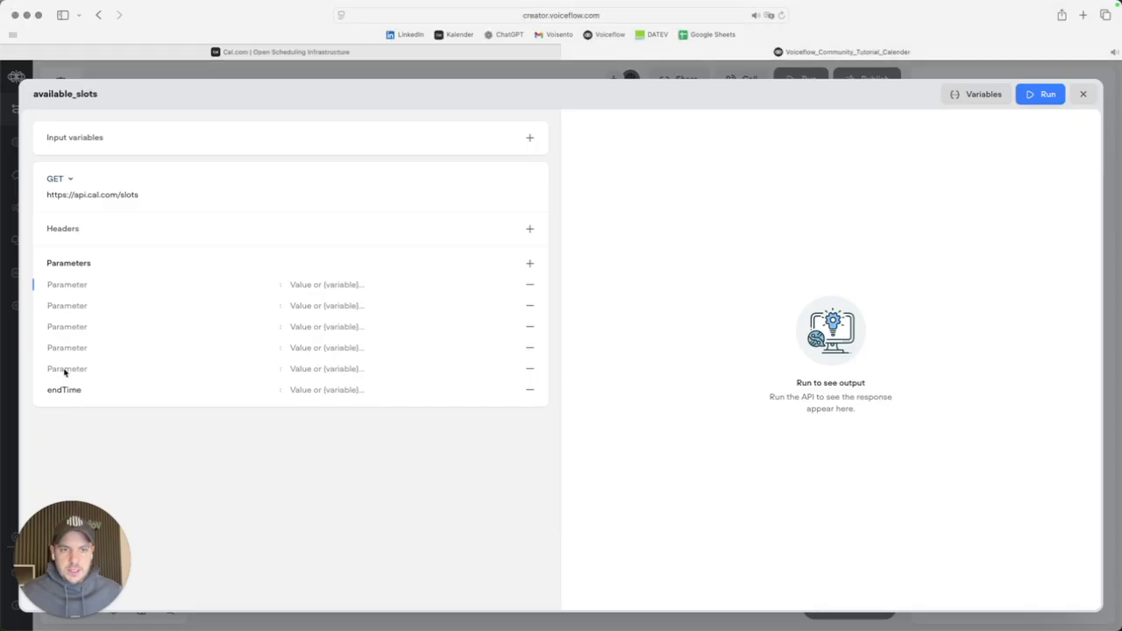
{"action": "type", "text": "startTime"}
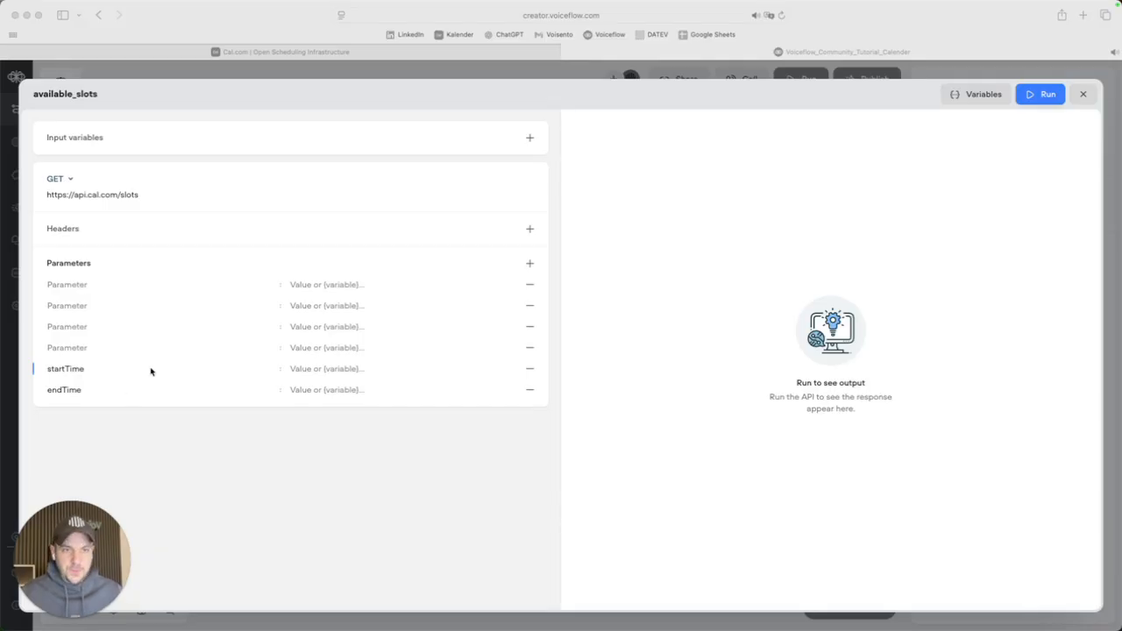
{"action": "left_click", "coordinate": [78, 348]}
{"action": "type", "text": "apiKey"}
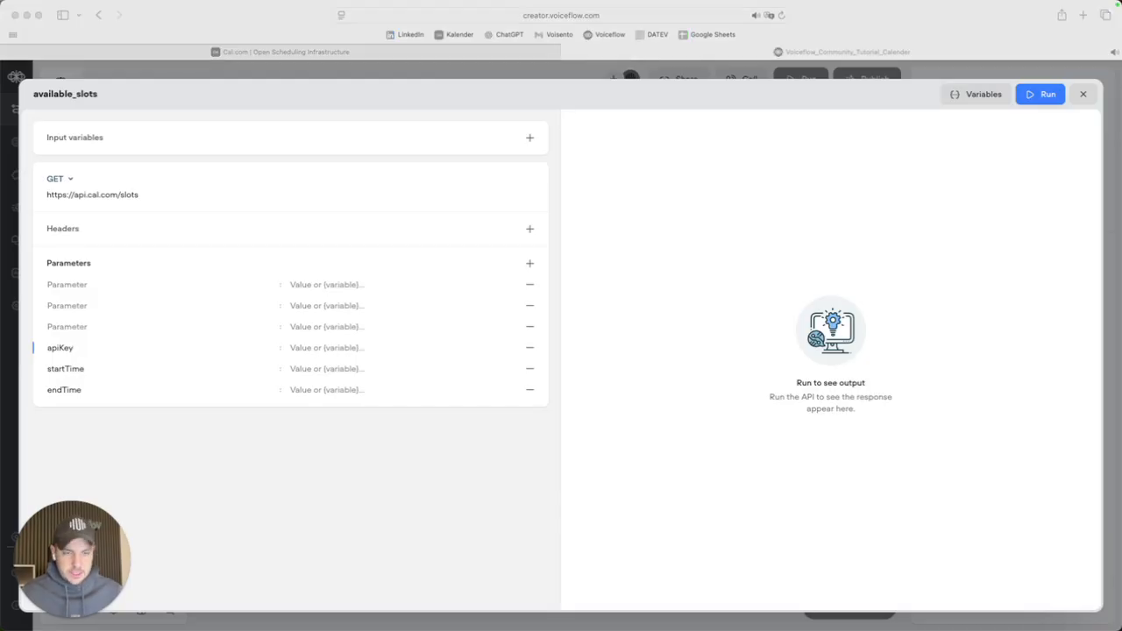
Name the remaining parameters usernameList, eventTypeSlug and timeZone.
{"action": "left_click", "coordinate": [73, 326]}
{"action": "left_click", "coordinate": [73, 326]}
{"action": "type", "text": "usernameList"}
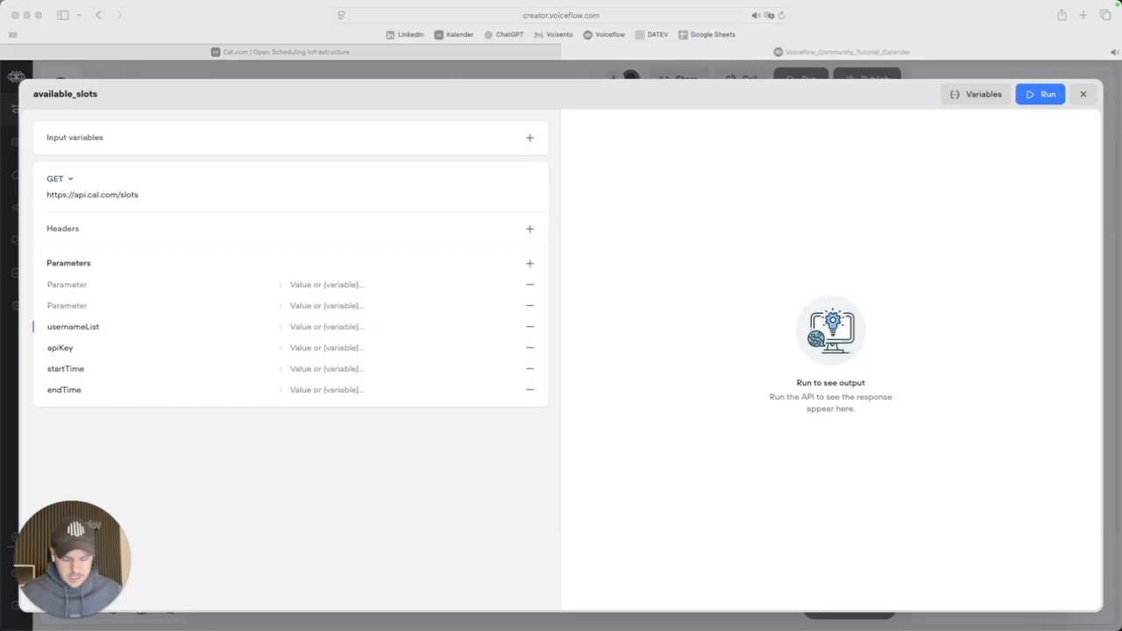
{"action": "left_click", "coordinate": [72, 307]}
{"action": "left_click", "coordinate": [72, 307]}
{"action": "type", "text": "eventTypeSlug"}
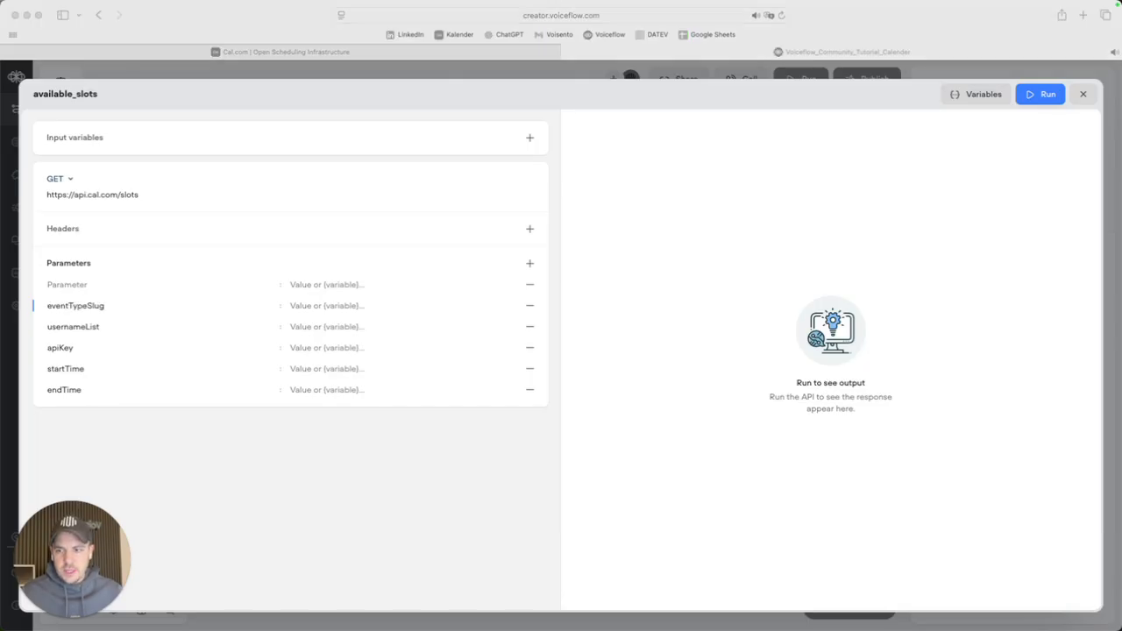
{"action": "left_click", "coordinate": [75, 284]}
{"action": "left_click", "coordinate": [75, 284]}
{"action": "type", "text": "timeZone"}
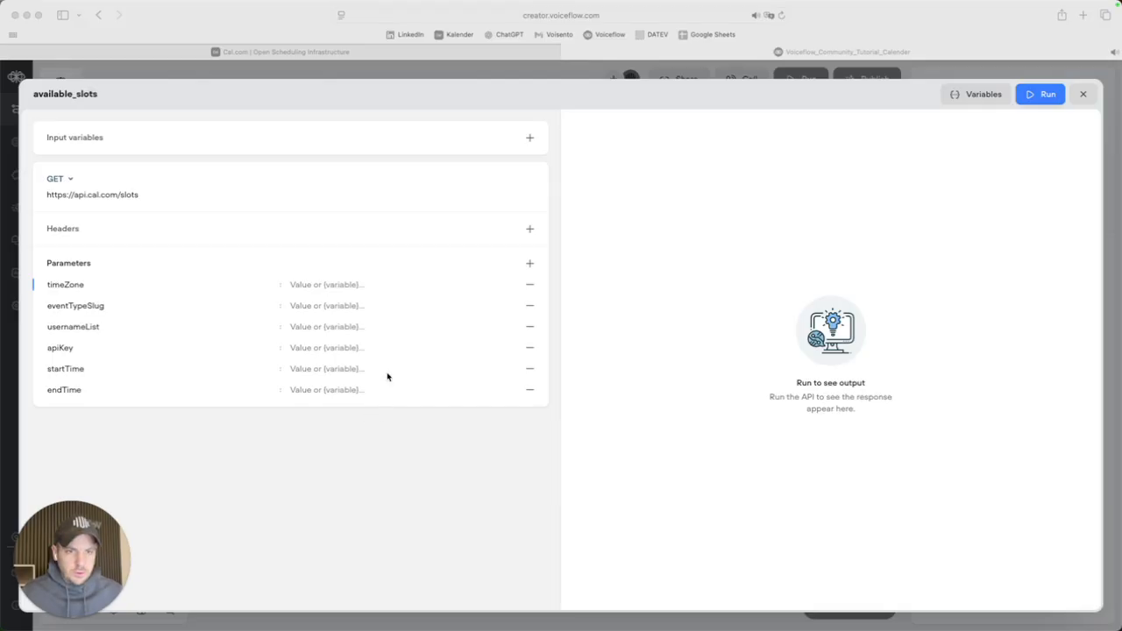
Set the timeZone parameter value to Europe/Berlin.
{"action": "left_click", "coordinate": [306, 286]}
{"action": "type", "text": "Europe/Berlin"}
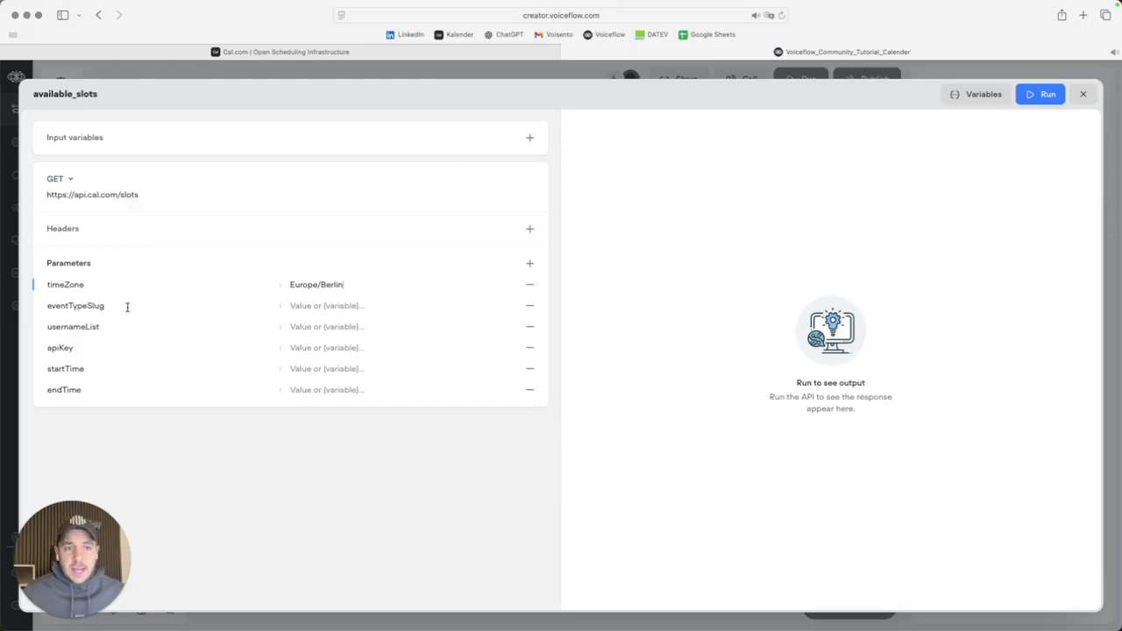
{"action": "left_click", "coordinate": [303, 56]}
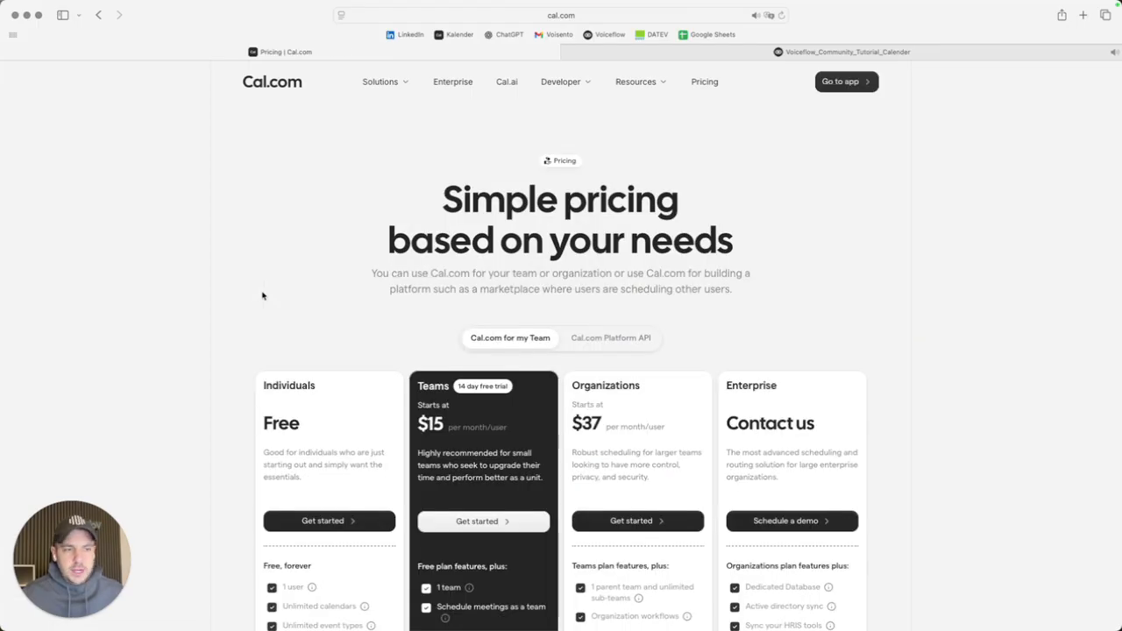
Browse the Cal.com pricing plans, then open the app's Event Types list and close the pricing tab.
{"action": "scroll", "coordinate": [322, 419], "scroll_direction": "down", "scroll_amount": 1}
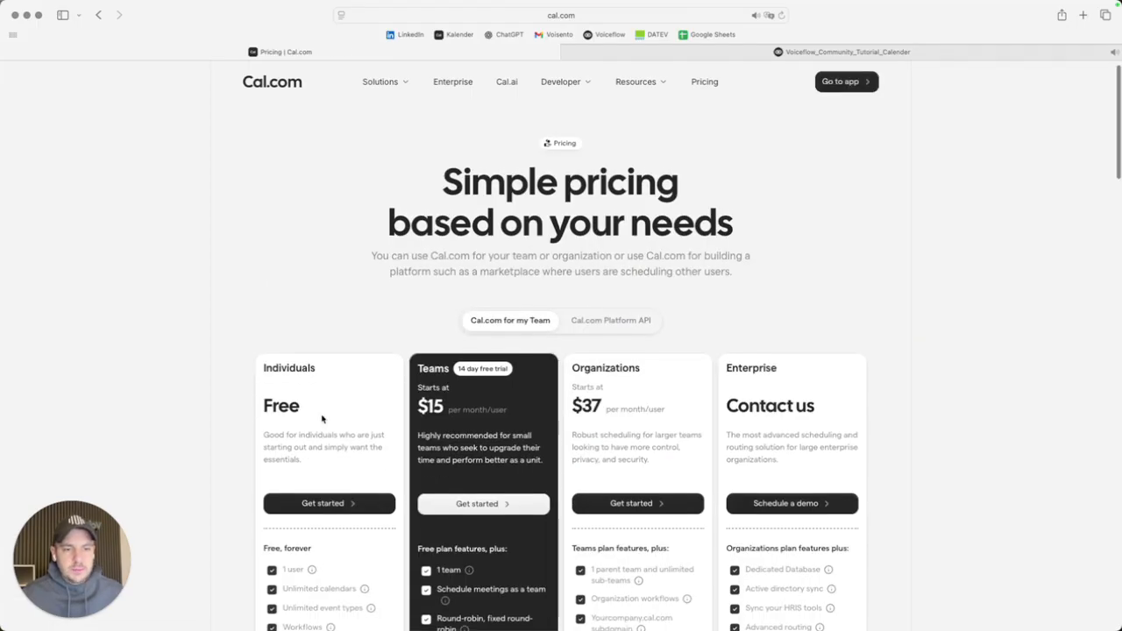
{"action": "scroll", "coordinate": [318, 474], "scroll_direction": "down", "scroll_amount": 5}
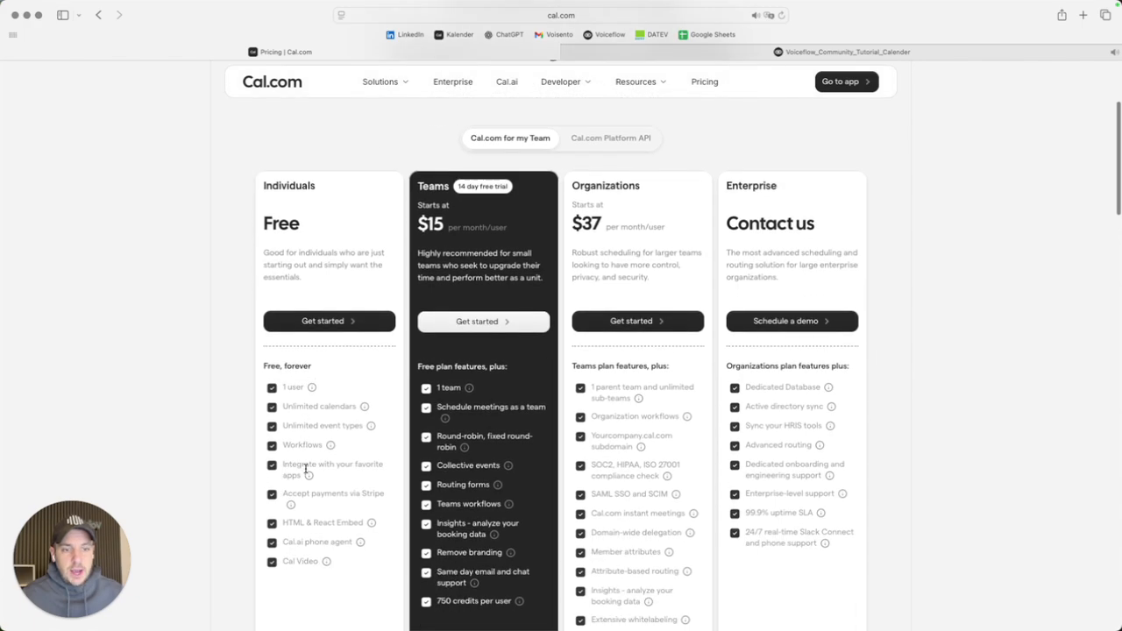
{"action": "scroll", "coordinate": [324, 493], "scroll_direction": "up", "scroll_amount": 2}
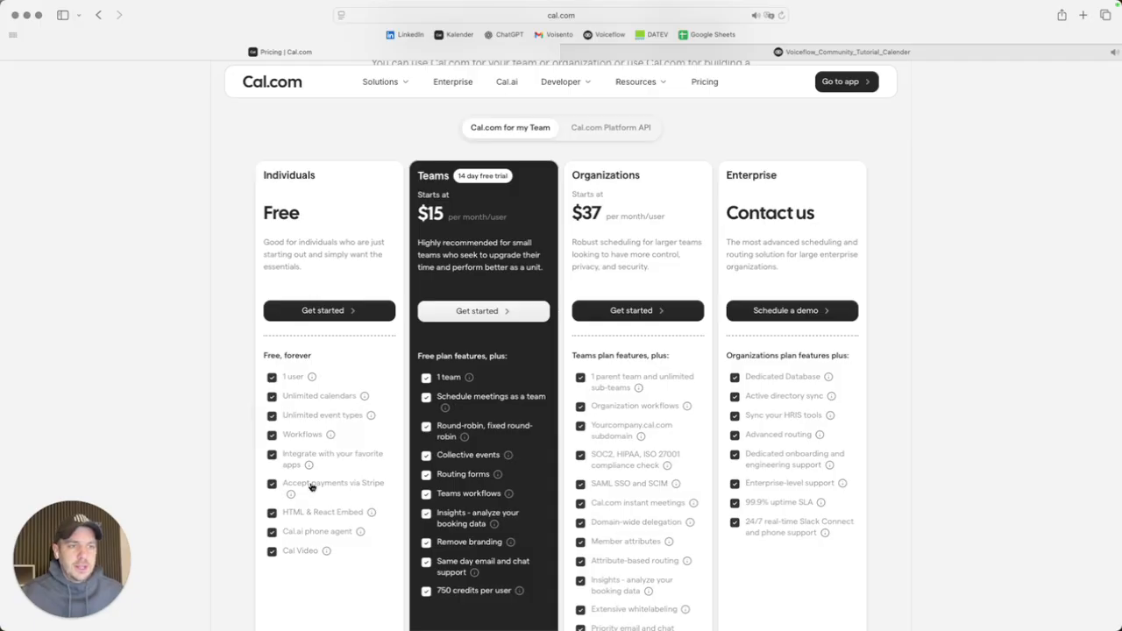
{"action": "scroll", "coordinate": [322, 277], "scroll_direction": "up", "scroll_amount": 1}
{"action": "scroll", "coordinate": [321, 254], "scroll_direction": "up", "scroll_amount": 5}
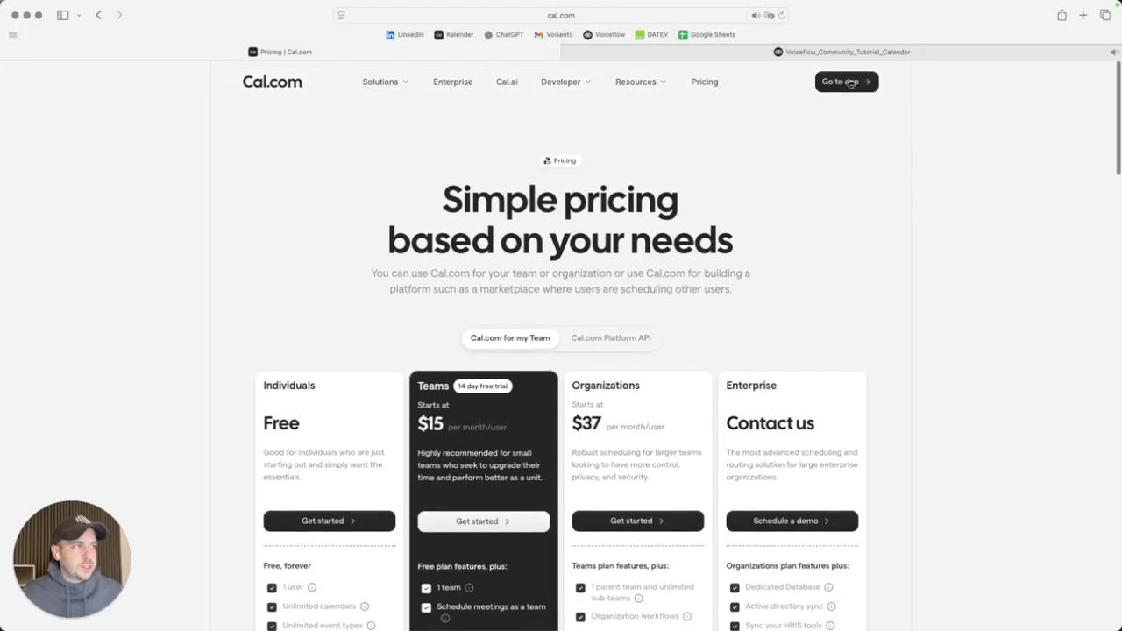
{"action": "left_click", "coordinate": [840, 81]}
{"action": "left_click", "coordinate": [12, 52]}
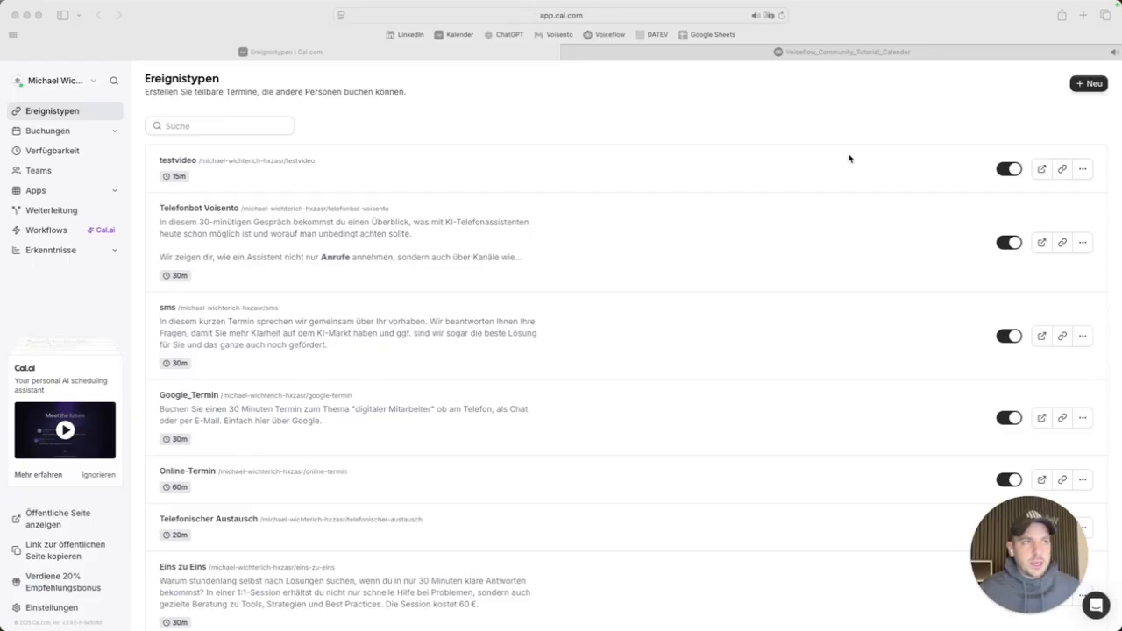
Create a Cal.com event type titled voiceflow with the default 15-minute duration.
{"action": "left_click", "coordinate": [1081, 86]}
{"action": "left_click", "coordinate": [509, 260]}
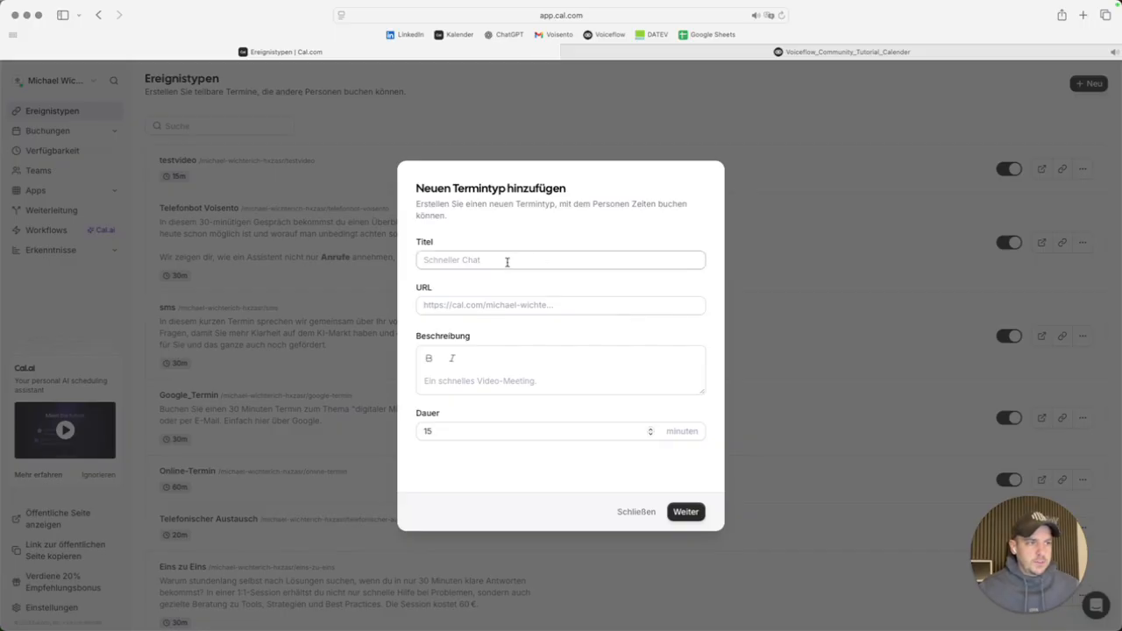
{"action": "type", "text": "voiceflow"}
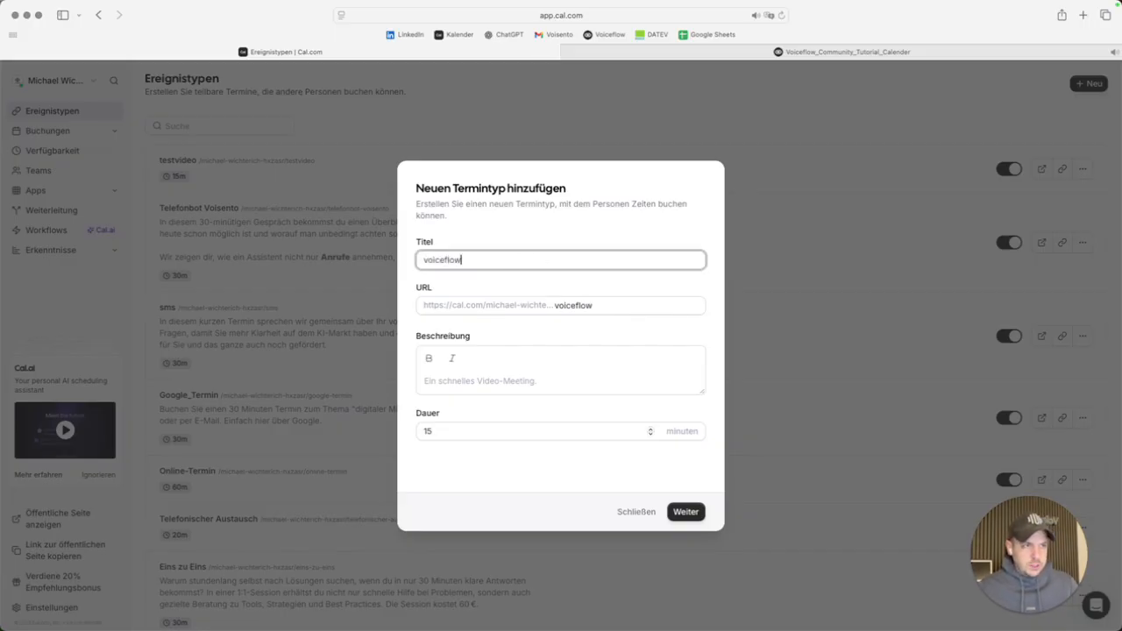
{"action": "key", "text": "super+a"}
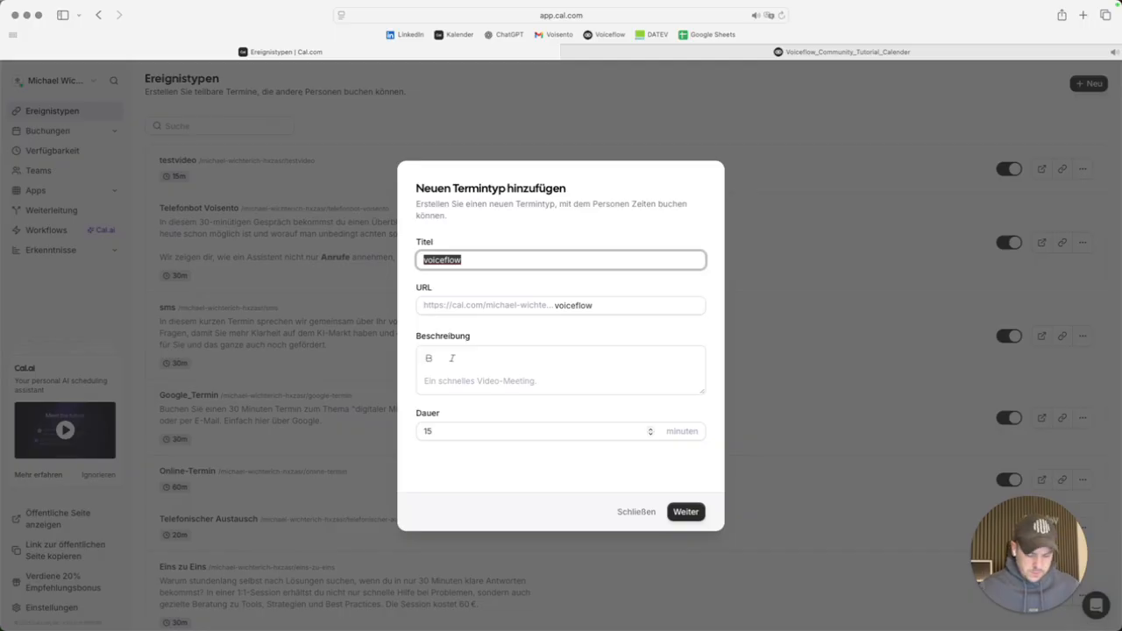
{"action": "left_click", "coordinate": [462, 261]}
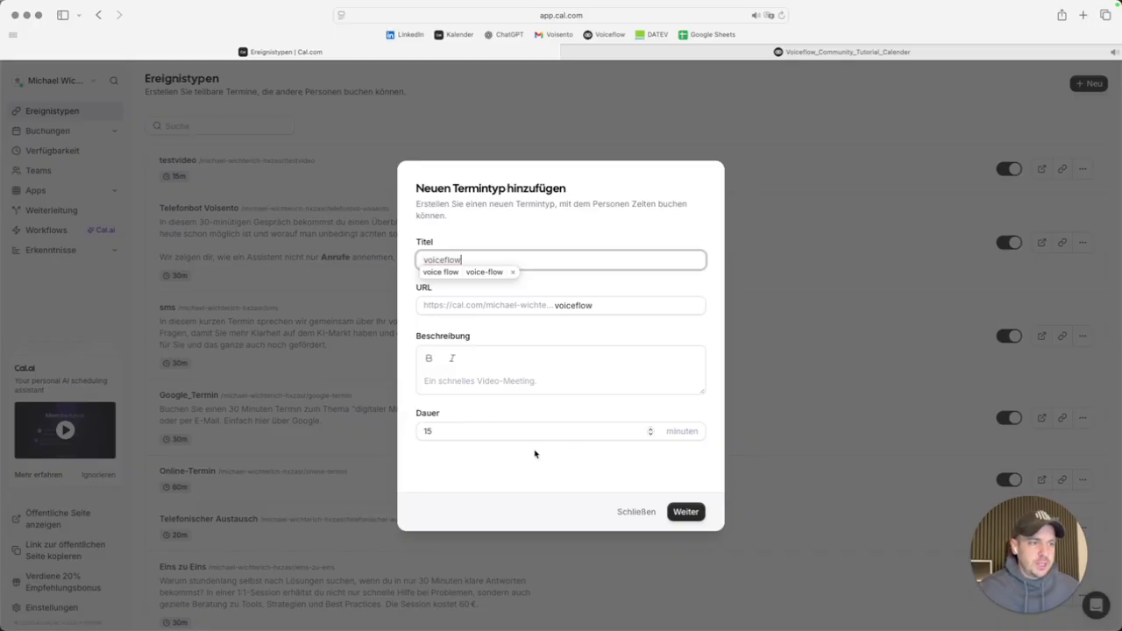
{"action": "left_click", "coordinate": [442, 383]}
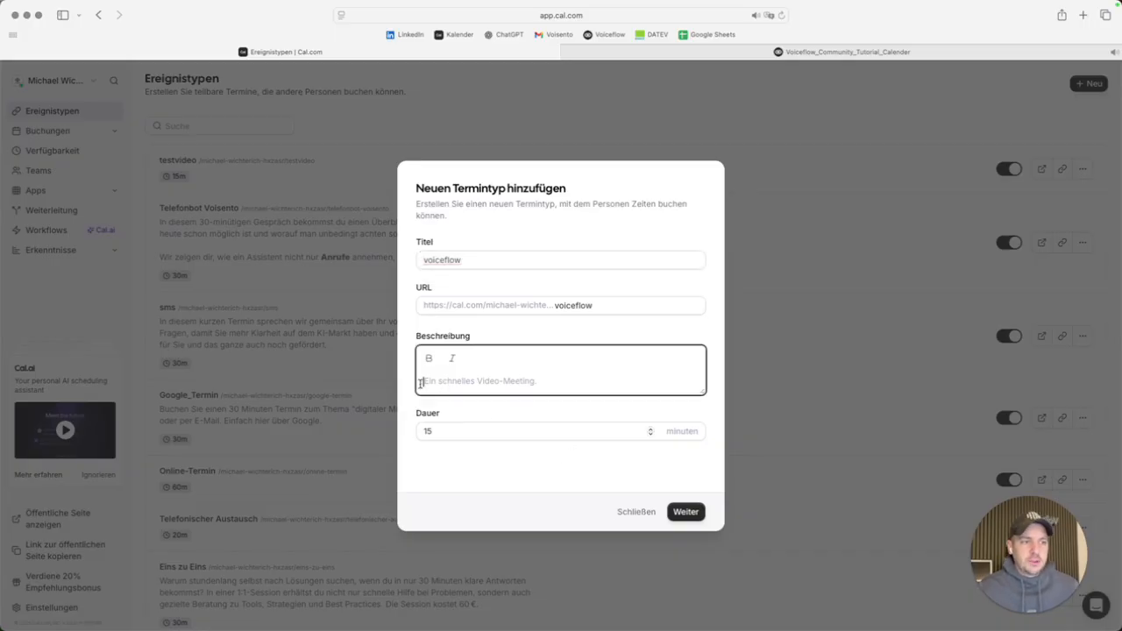
{"action": "left_click", "coordinate": [462, 430]}
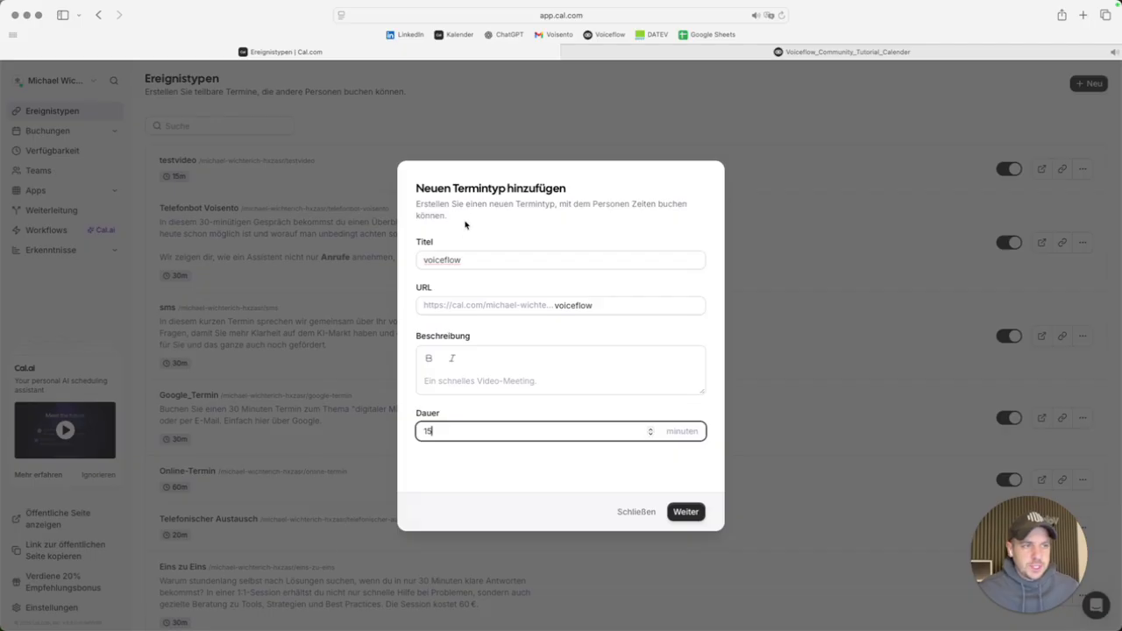
{"action": "left_click", "coordinate": [438, 258]}
{"action": "left_click", "coordinate": [451, 432]}
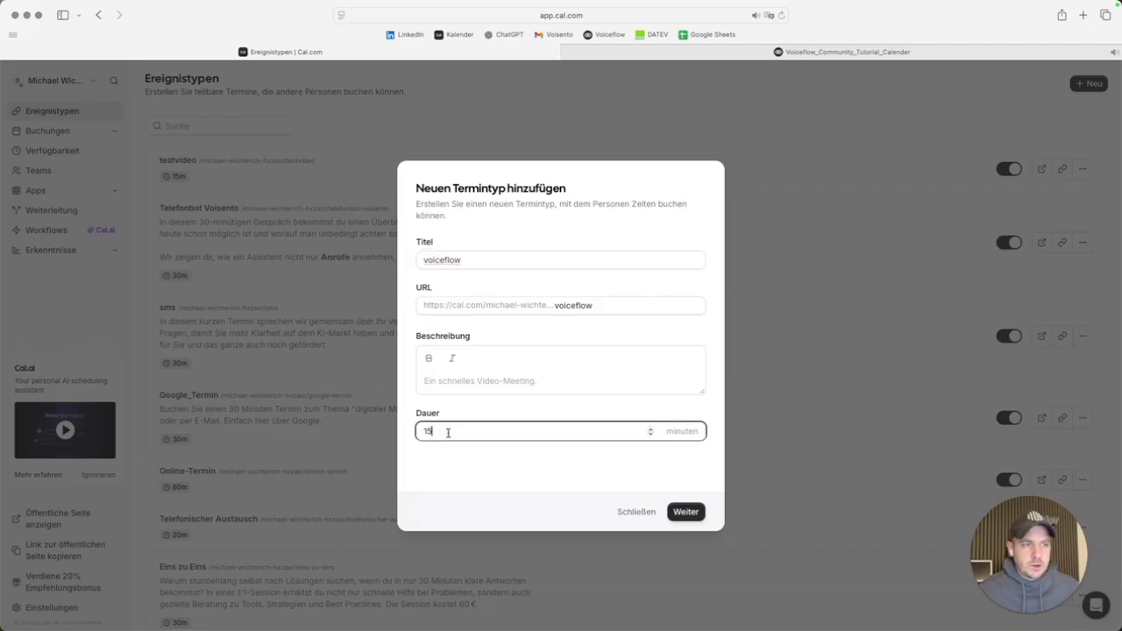
{"action": "key", "text": "Return"}
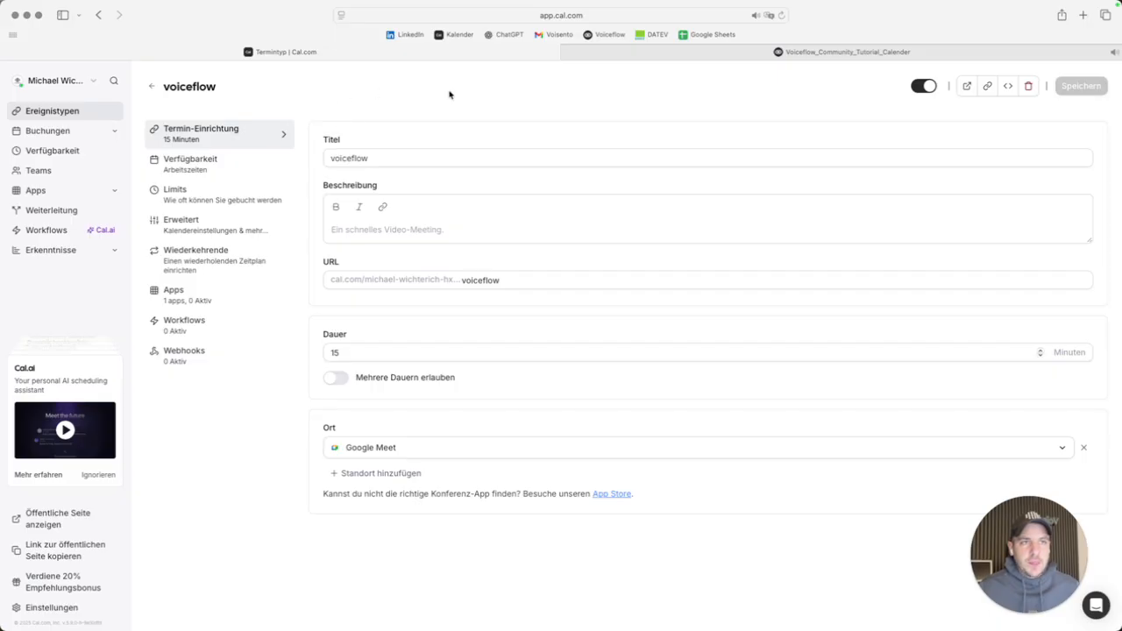
Copy the event slug voiceflow into the eventTypeSlug parameter value.
{"action": "left_click", "coordinate": [463, 279]}
{"action": "left_click_drag", "start_coordinate": [463, 279], "coordinate": [505, 279]}
{"action": "key", "text": "super+c"}
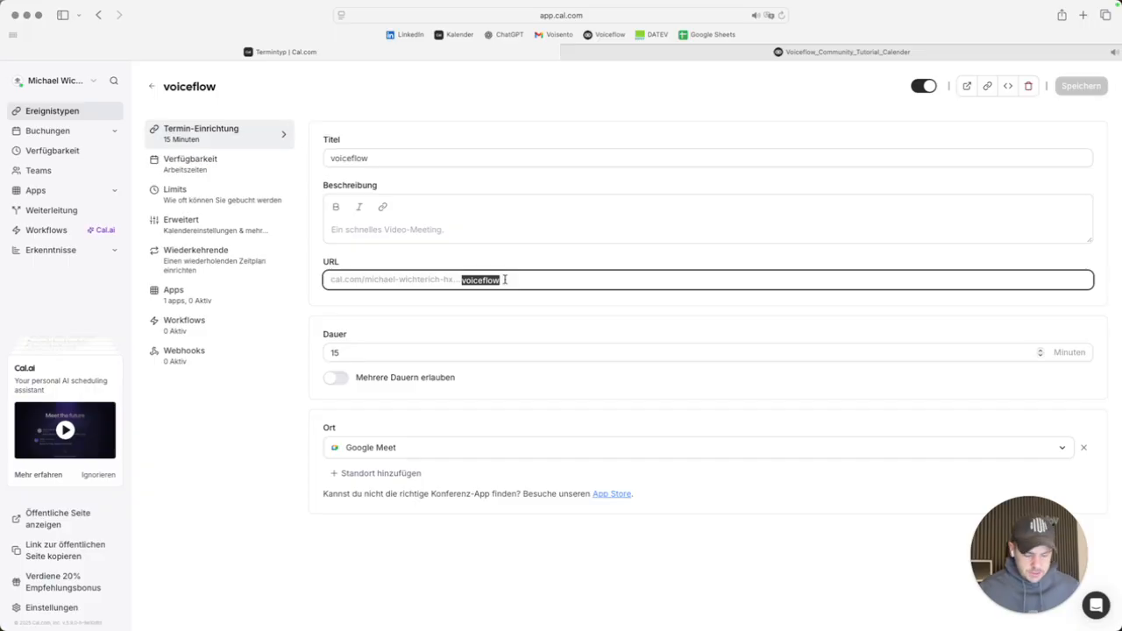
{"action": "left_click", "coordinate": [799, 53]}
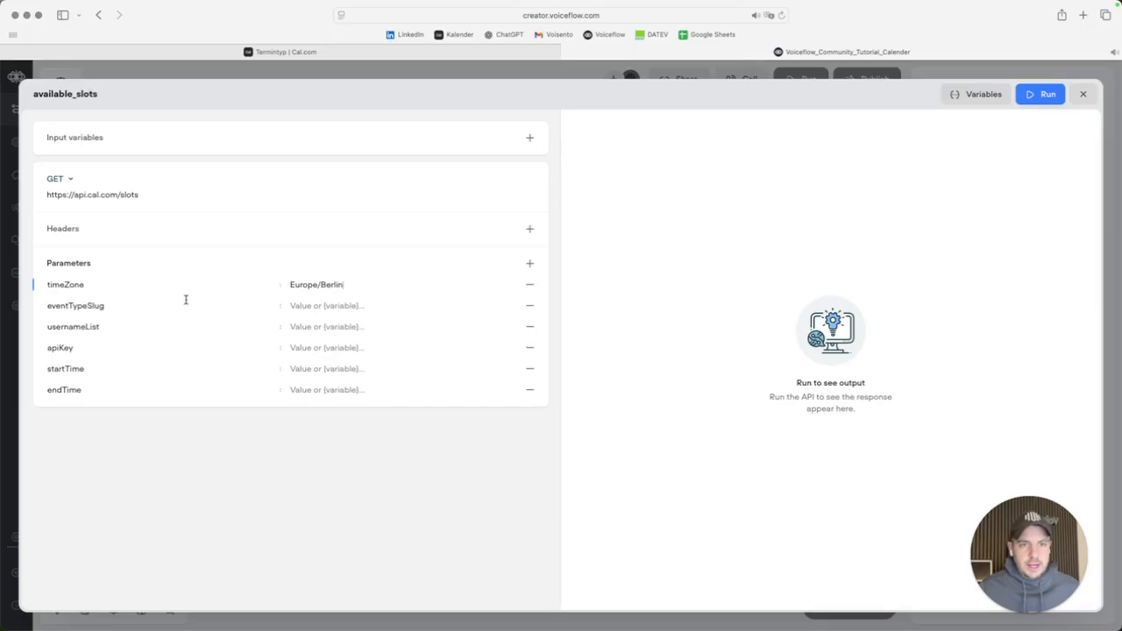
{"action": "key", "text": "super+v"}
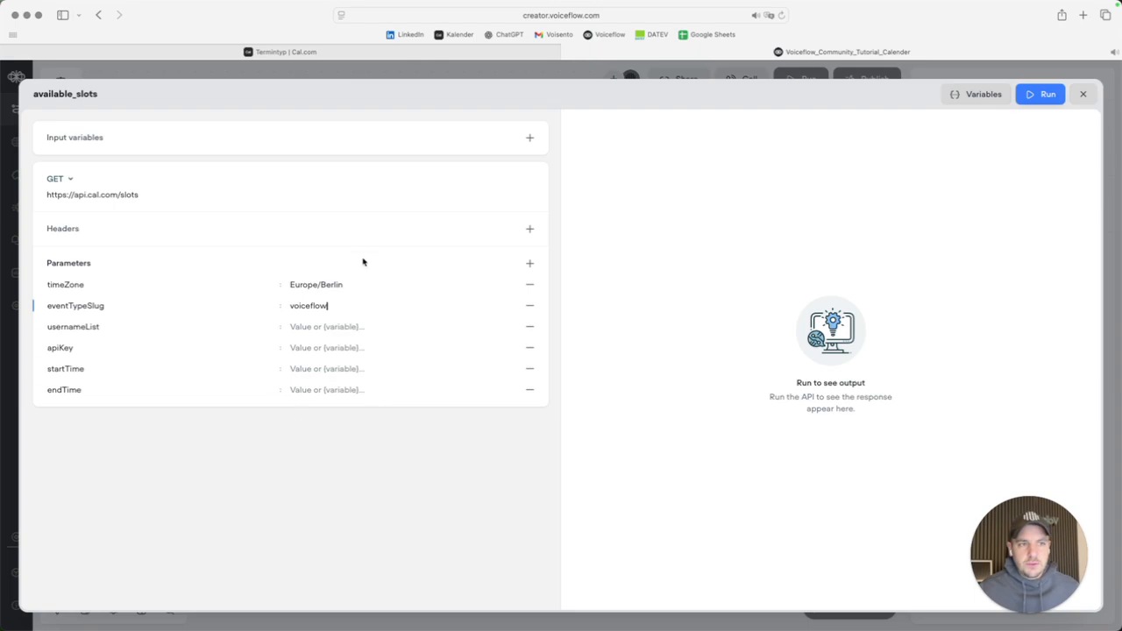
Copy the Cal.com username from the event URL into the usernameList value.
{"action": "left_click", "coordinate": [336, 53]}
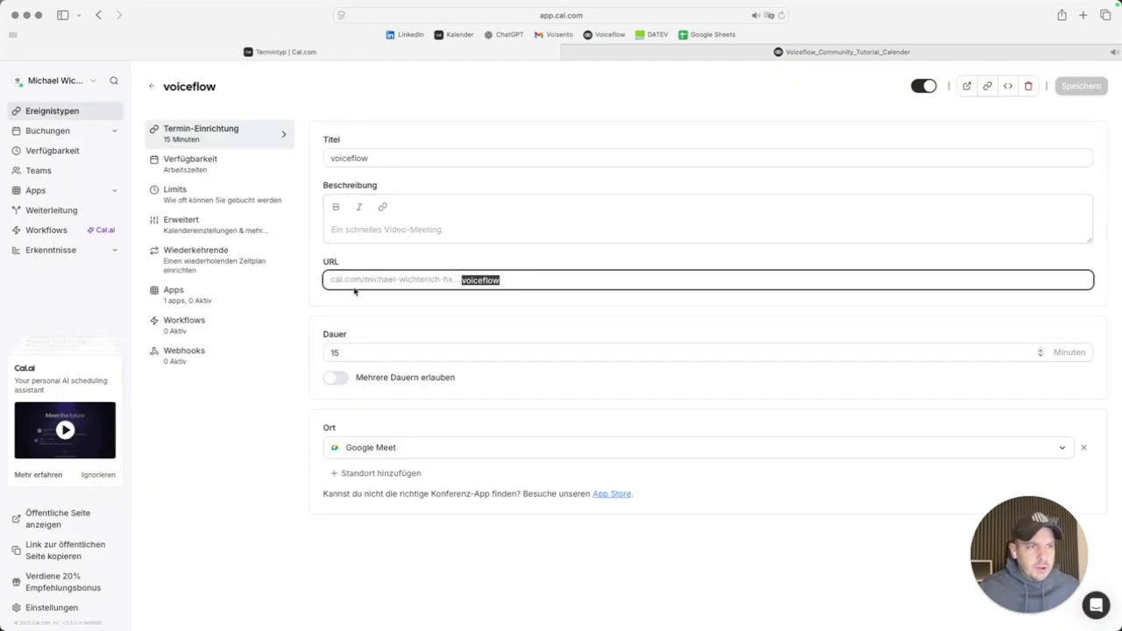
{"action": "left_click_drag", "start_coordinate": [331, 279], "coordinate": [454, 280]}
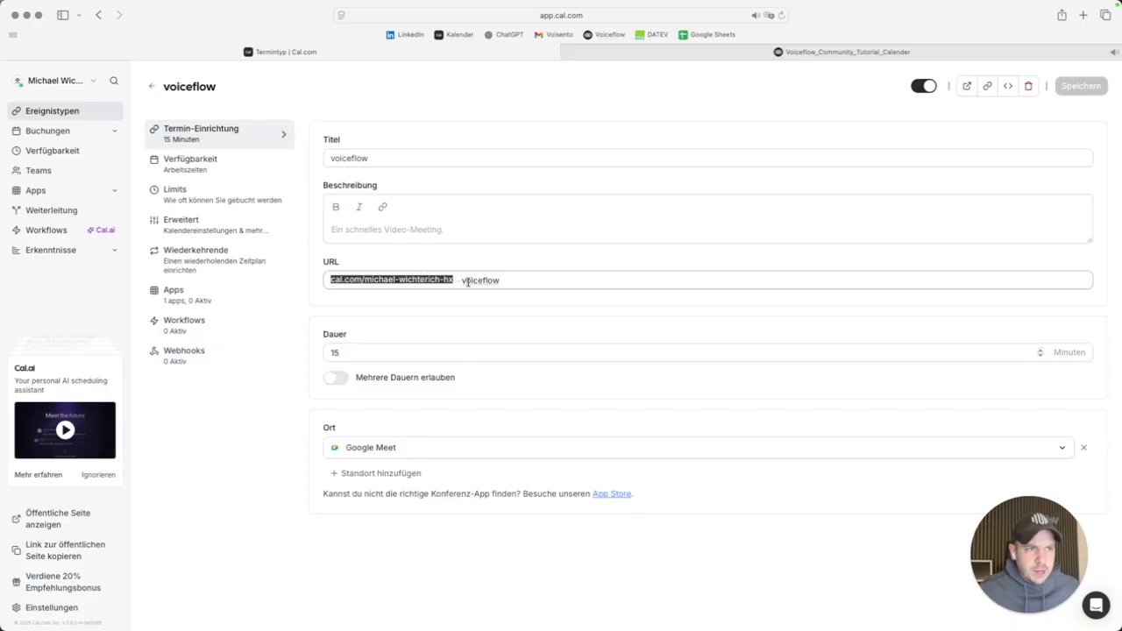
{"action": "left_click", "coordinate": [55, 112]}
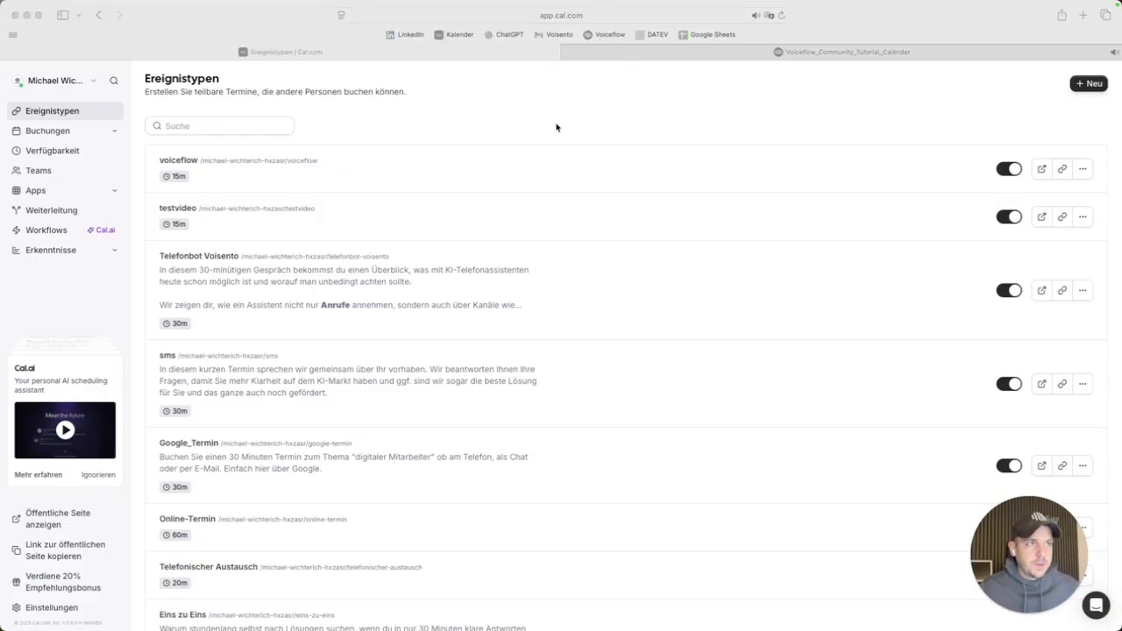
{"action": "left_click", "coordinate": [596, 51]}
{"action": "left_click", "coordinate": [316, 327]}
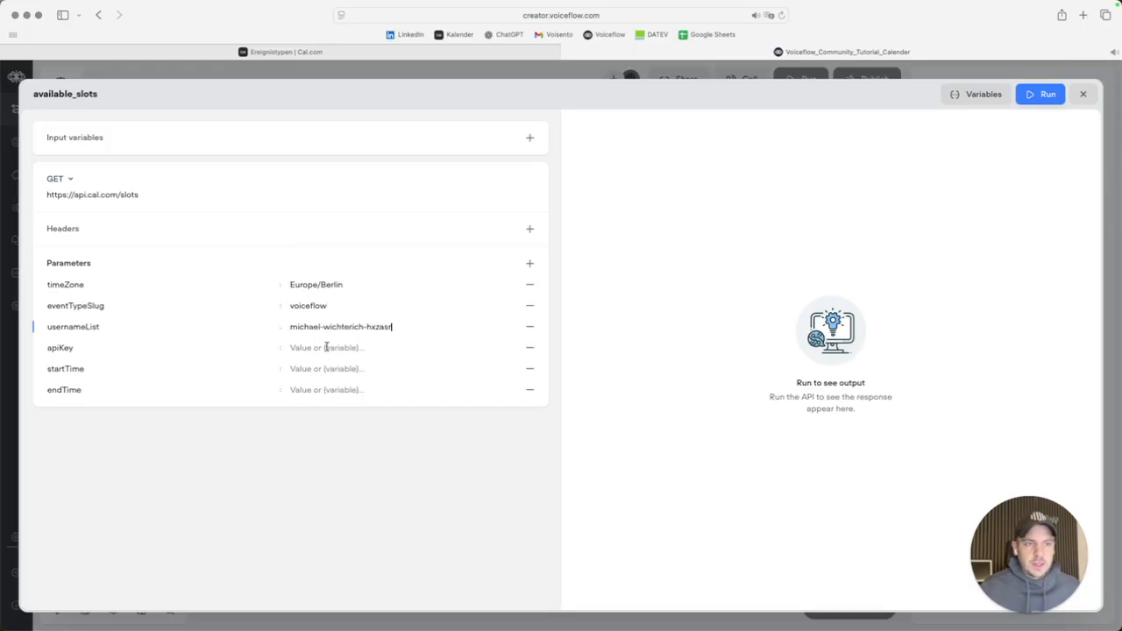
{"action": "left_click", "coordinate": [351, 52]}
In Cal.com's API key settings, start a new key named voiceflow.
{"action": "scroll", "coordinate": [96, 526], "scroll_direction": "down", "scroll_amount": 5}
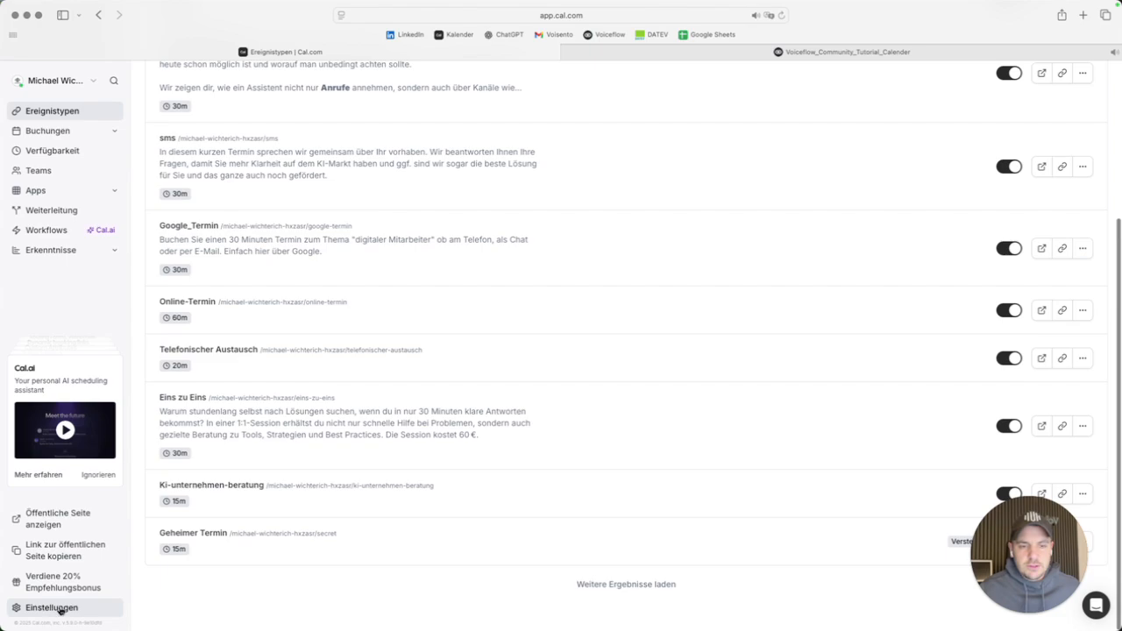
{"action": "left_click", "coordinate": [58, 611]}
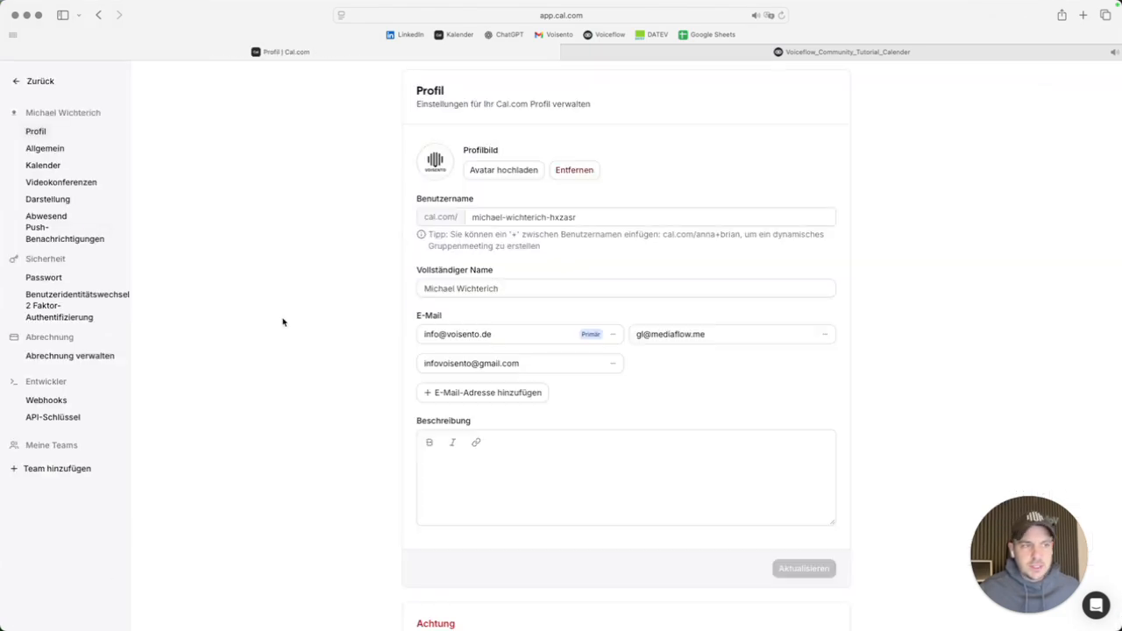
{"action": "left_click", "coordinate": [54, 418]}
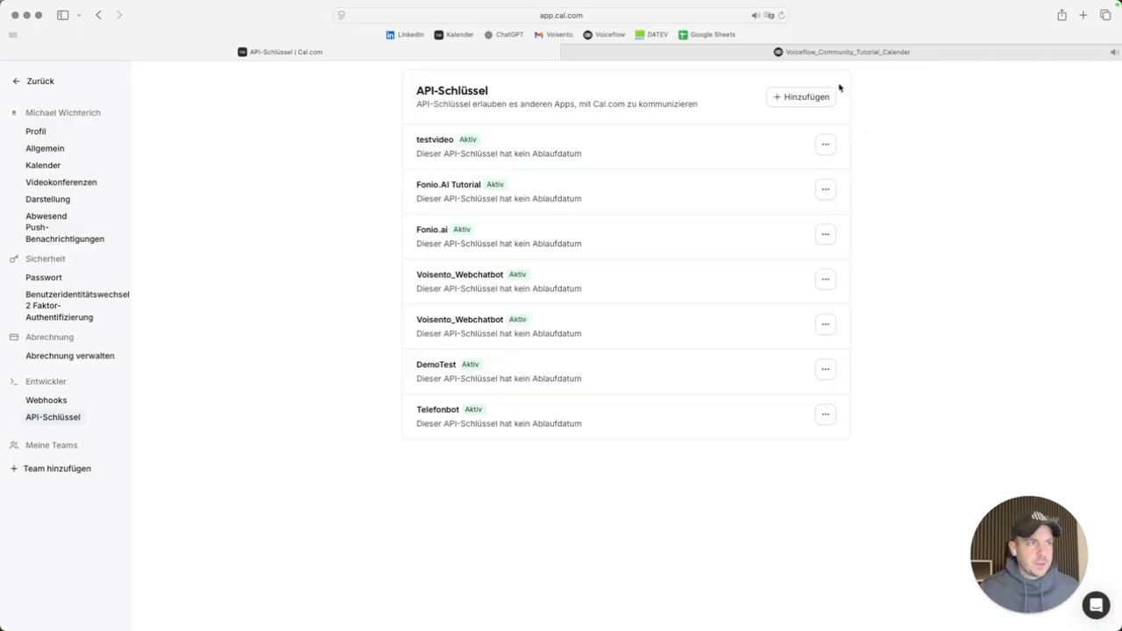
{"action": "left_click", "coordinate": [800, 99]}
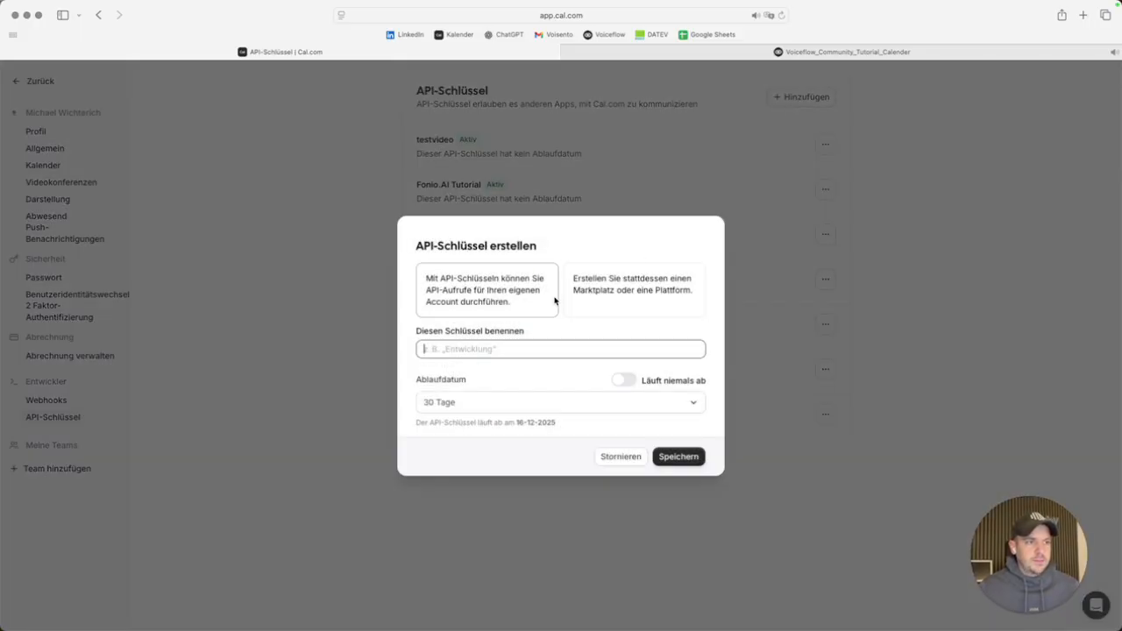
{"action": "type", "text": "voiceflow"}
Set the voiceflow key to never expire, save it, and copy the generated key.
{"action": "left_click", "coordinate": [623, 379]}
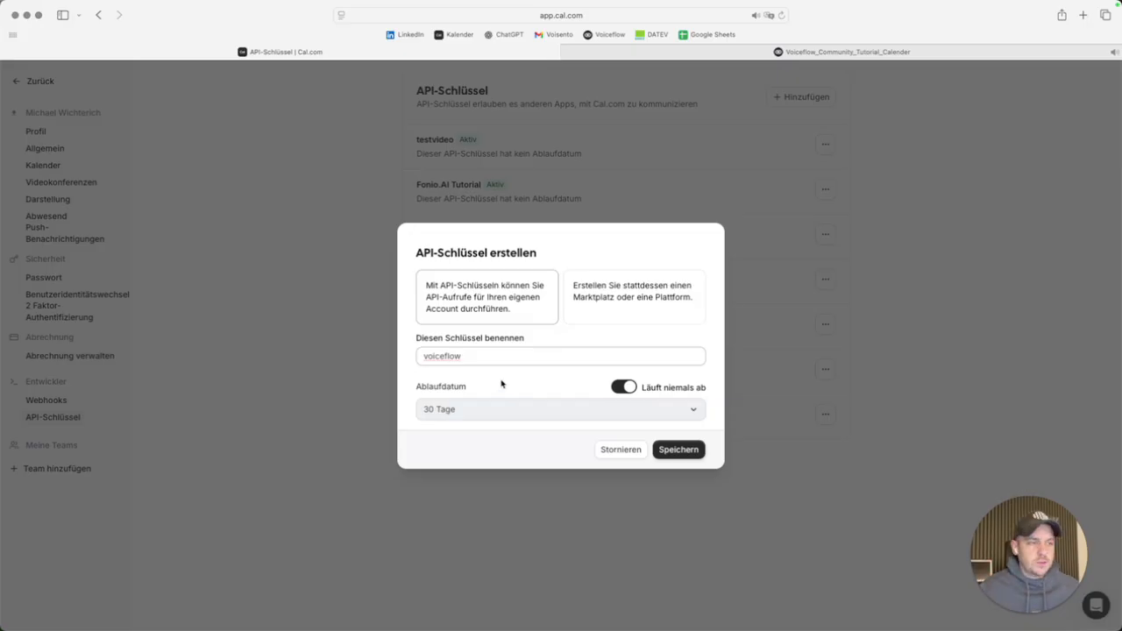
{"action": "left_click", "coordinate": [626, 389]}
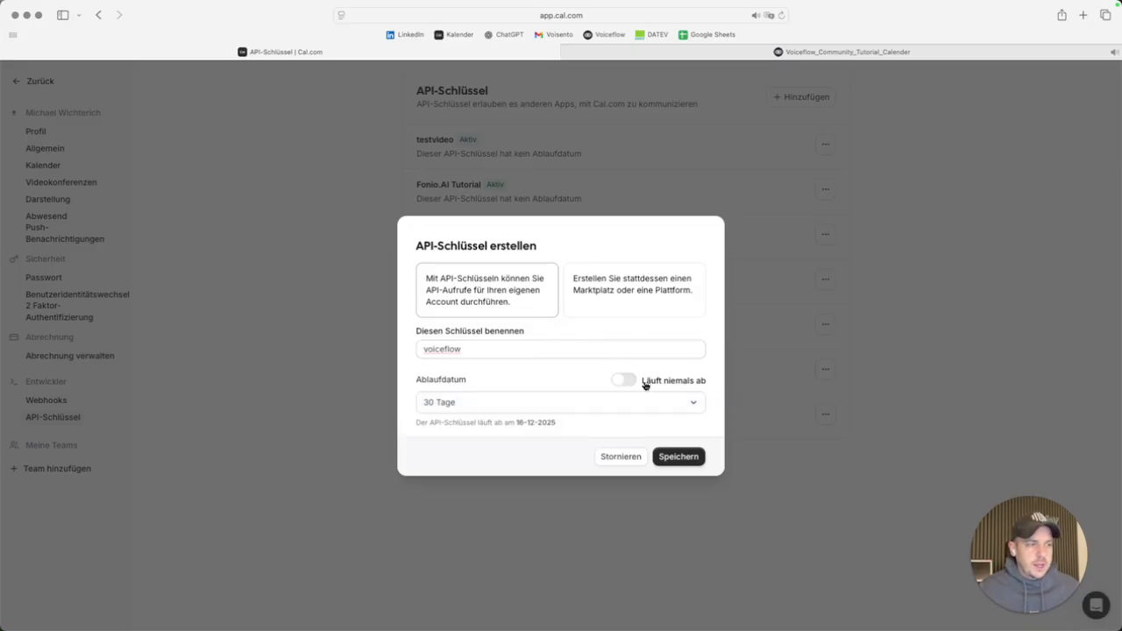
{"action": "left_click", "coordinate": [627, 382]}
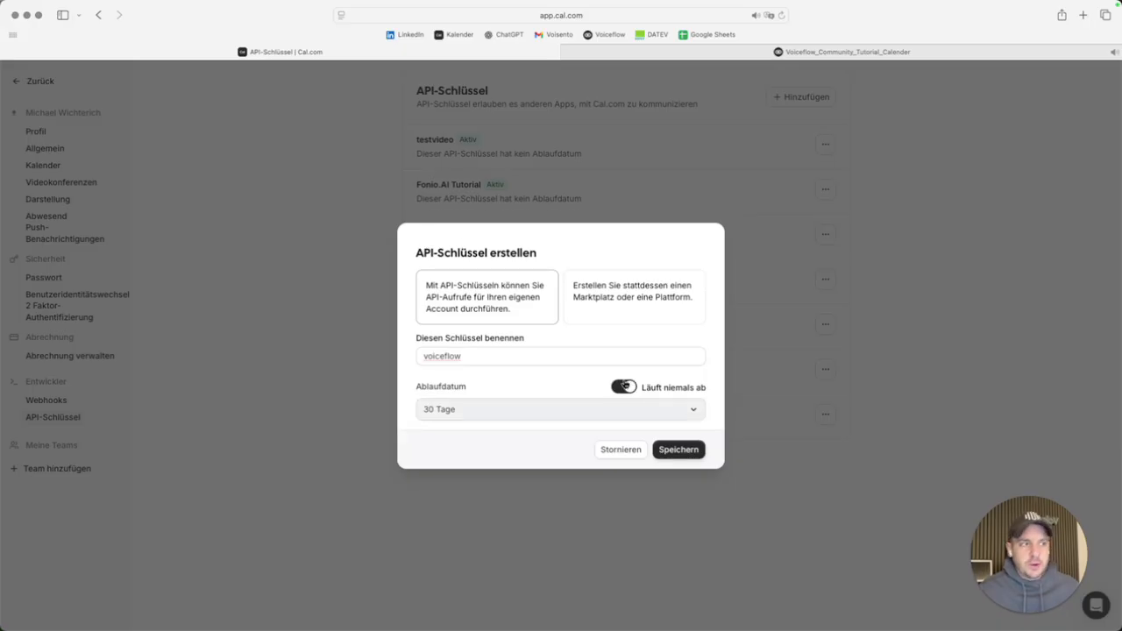
{"action": "left_click", "coordinate": [625, 386]}
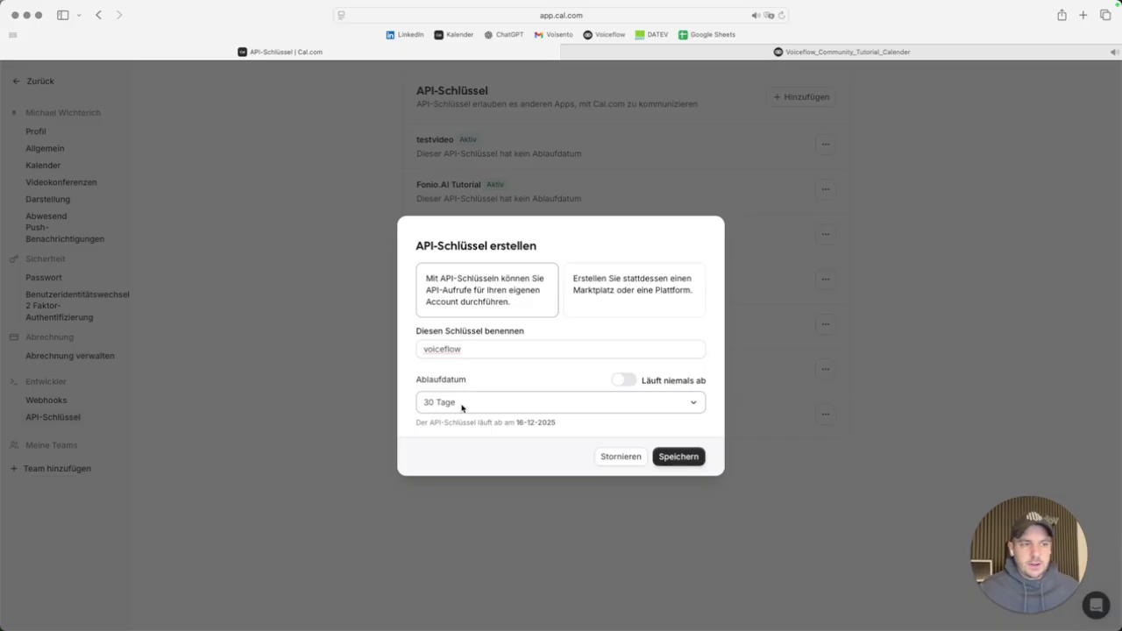
{"action": "left_click", "coordinate": [624, 382]}
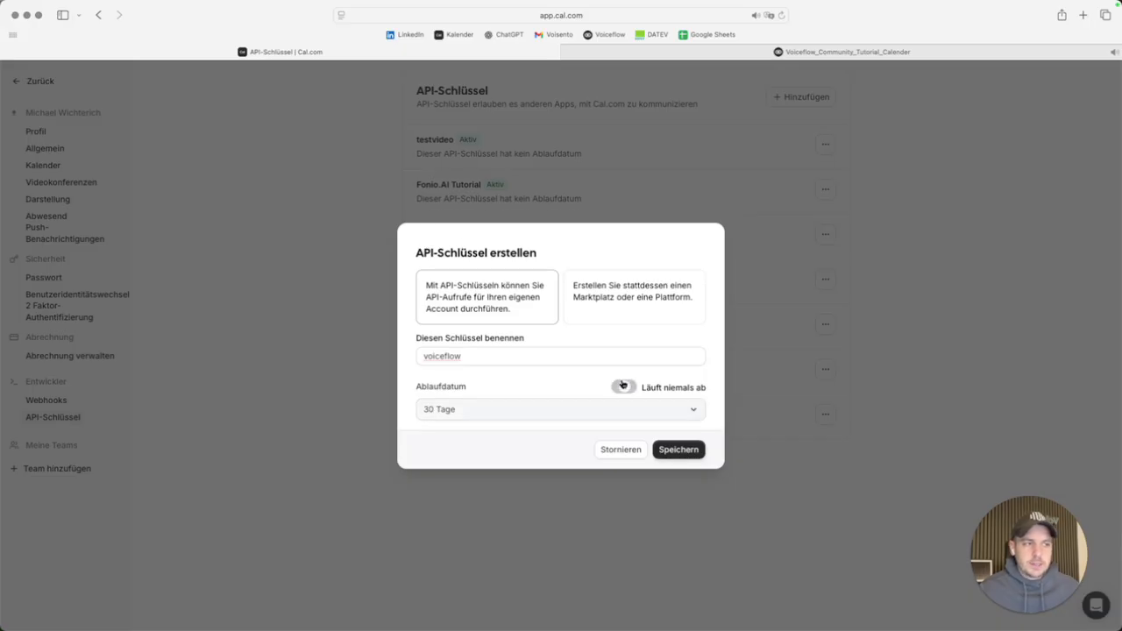
{"action": "left_click", "coordinate": [672, 450]}
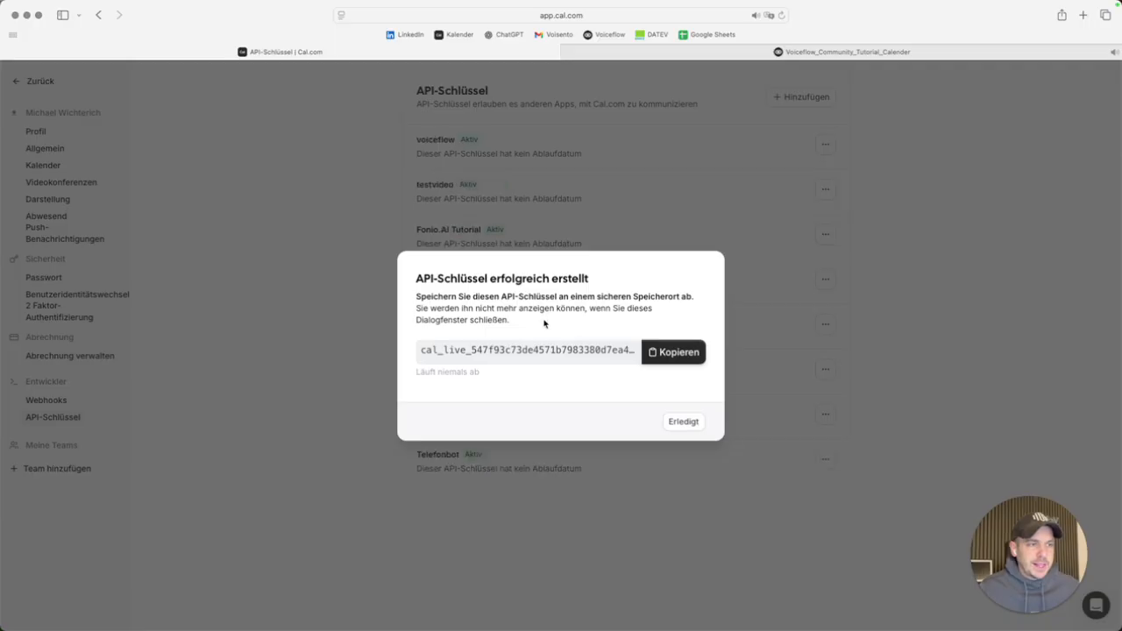
{"action": "left_click", "coordinate": [668, 354]}
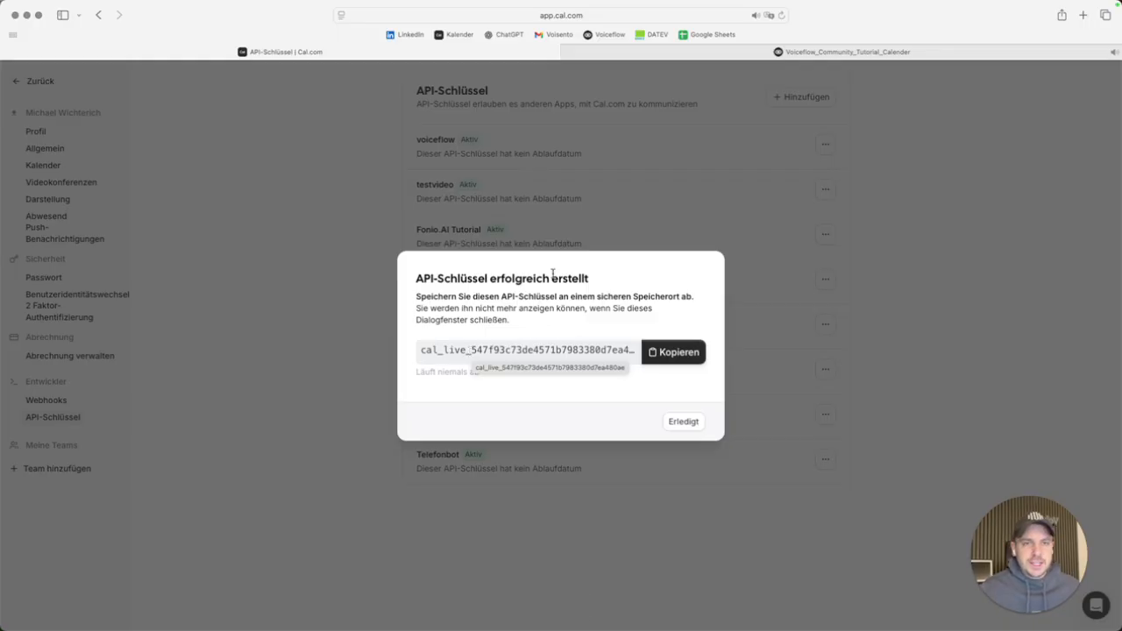
{"action": "left_click", "coordinate": [665, 352]}
{"action": "left_click", "coordinate": [842, 51]}
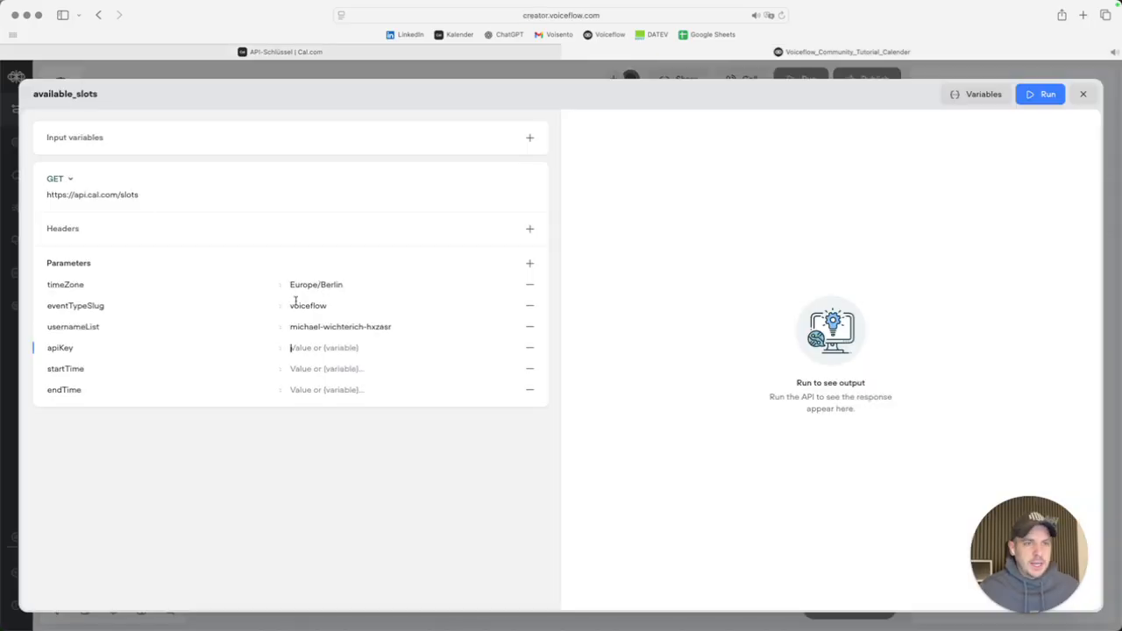
Paste the Cal.com API key into the apiKey parameter value.
{"action": "left_click", "coordinate": [321, 347]}
{"action": "key", "text": "super+v"}
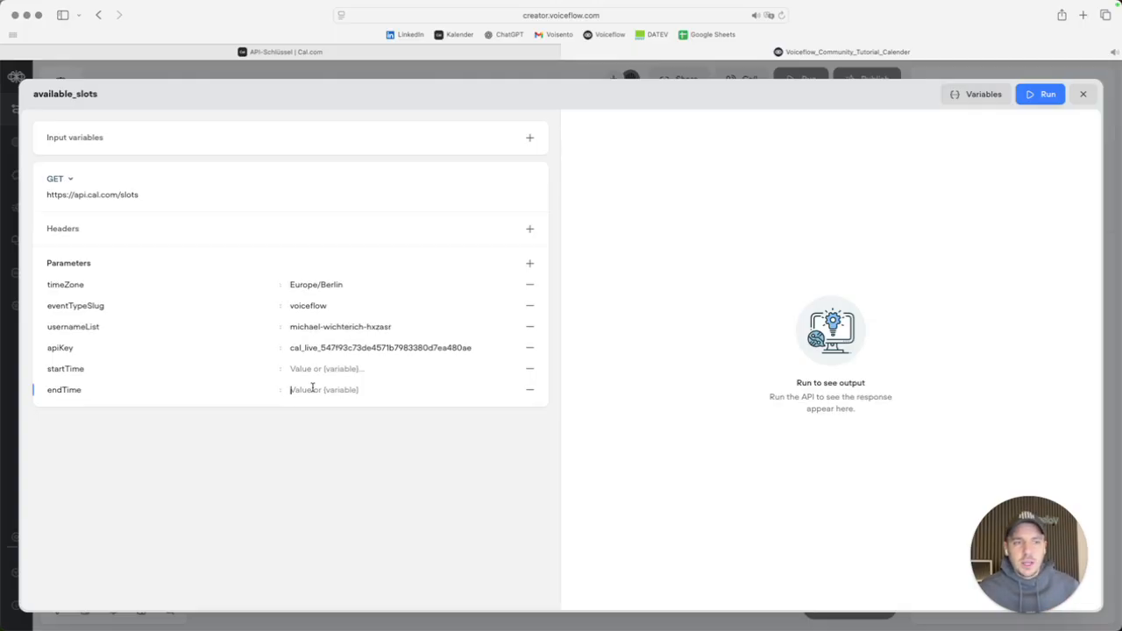
{"action": "type", "text": "1"}
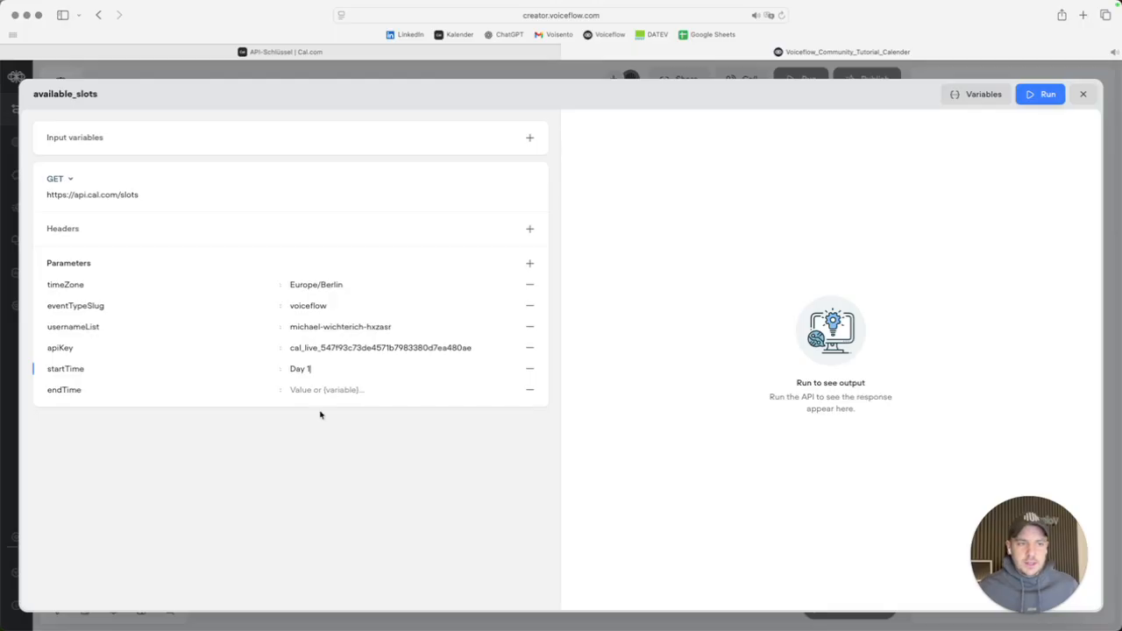
Clear the old endTime value and fill startTime and endTime with a yyyy-mm-dd template.
{"action": "left_click", "coordinate": [319, 389]}
{"action": "type", "text": "Day 10"}
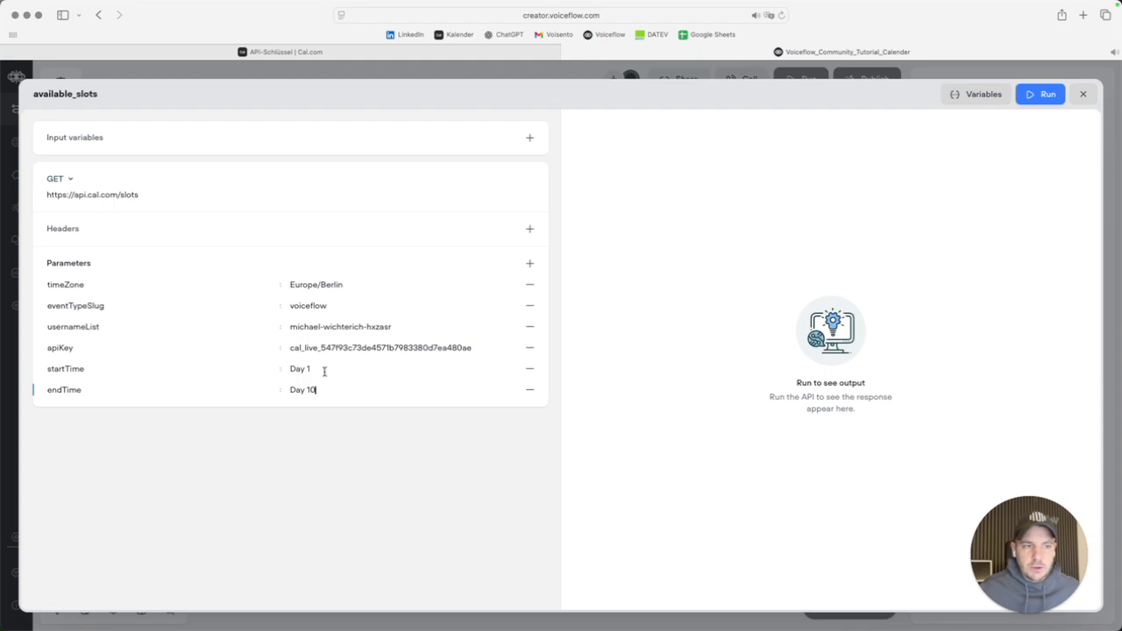
{"action": "left_click_drag", "start_coordinate": [316, 392], "coordinate": [293, 390]}
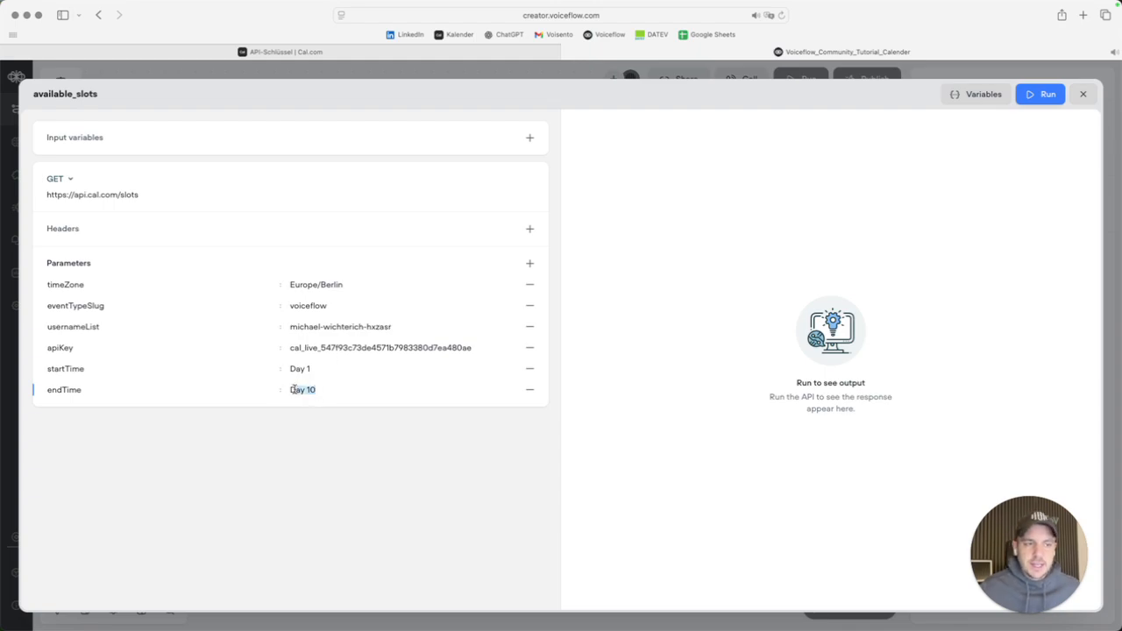
{"action": "triple_click", "coordinate": [314, 371]}
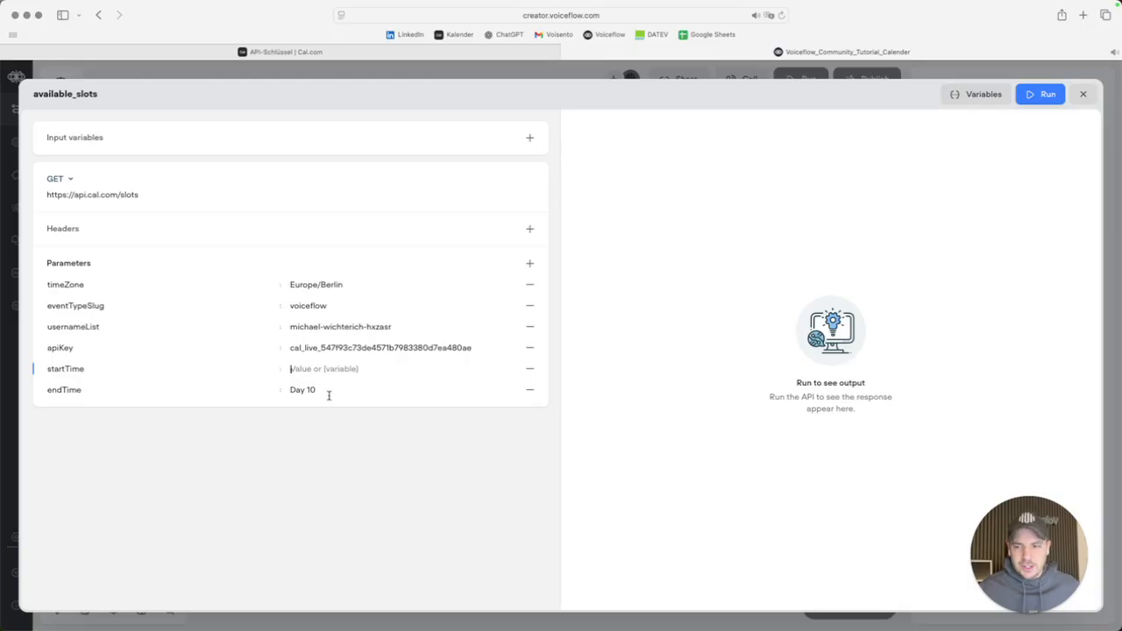
{"action": "triple_click", "coordinate": [338, 389]}
{"action": "key", "text": "BackSpace"}
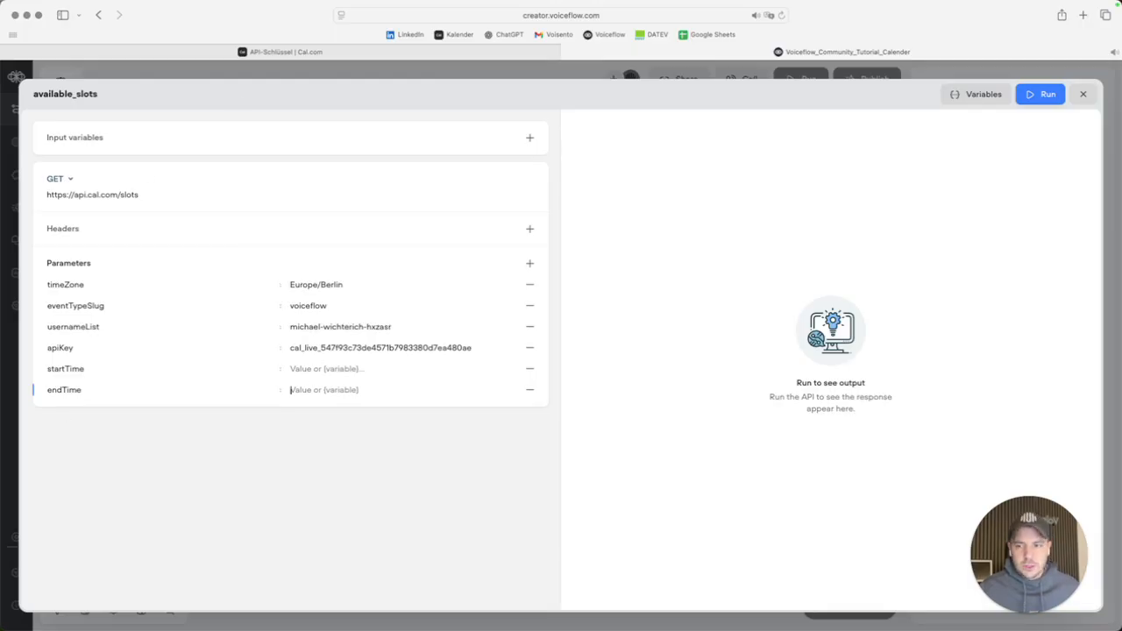
{"action": "key", "text": "super+Tab"}
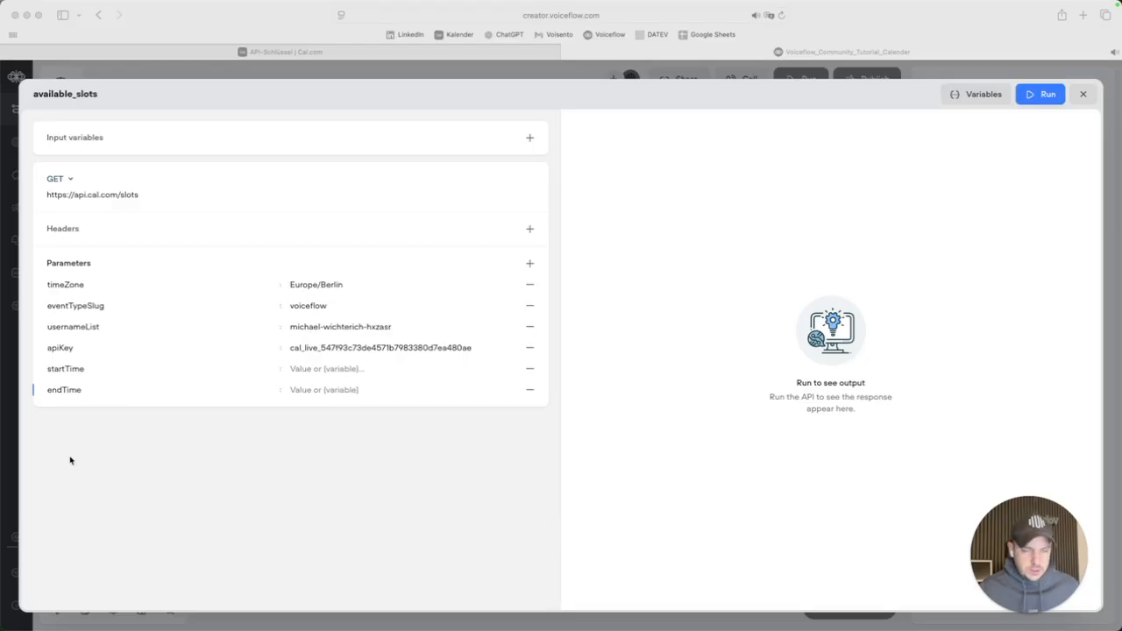
{"action": "key", "text": "super+Tab"}
{"action": "left_click", "coordinate": [350, 368]}
{"action": "type", "text": "yyyy-mm-dd"}
{"action": "left_click", "coordinate": [330, 390]}
{"action": "type", "text": "yyyy-mm-dd"}
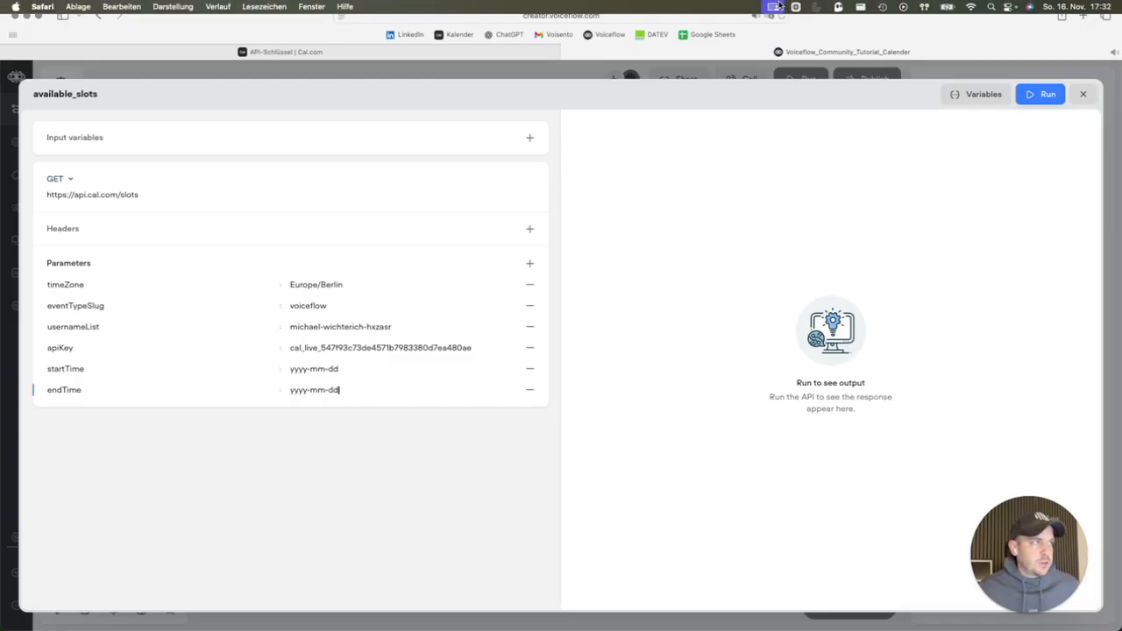
Set startTime to 2025-11-16 and endTime to 2025-11-24.
{"action": "left_click_drag", "start_coordinate": [307, 368], "coordinate": [288, 369]}
{"action": "type", "text": "2025"}
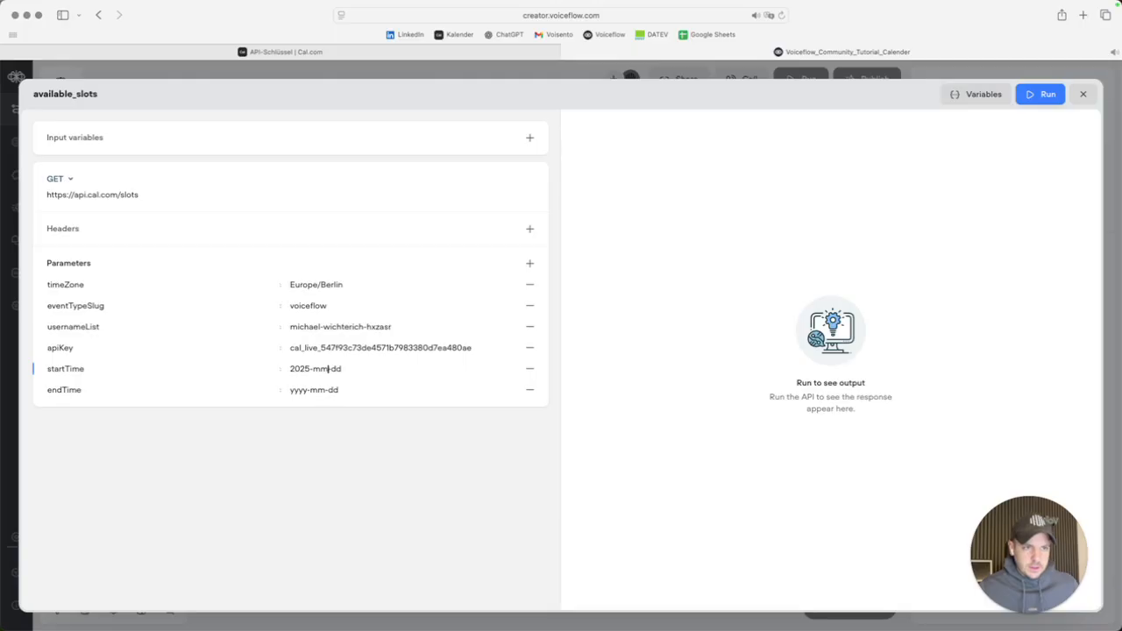
{"action": "key", "text": "Delete"}
{"action": "key", "text": "Delete"}
{"action": "type", "text": "16"}
{"action": "key", "text": "super+a"}
{"action": "key", "text": "super+c"}
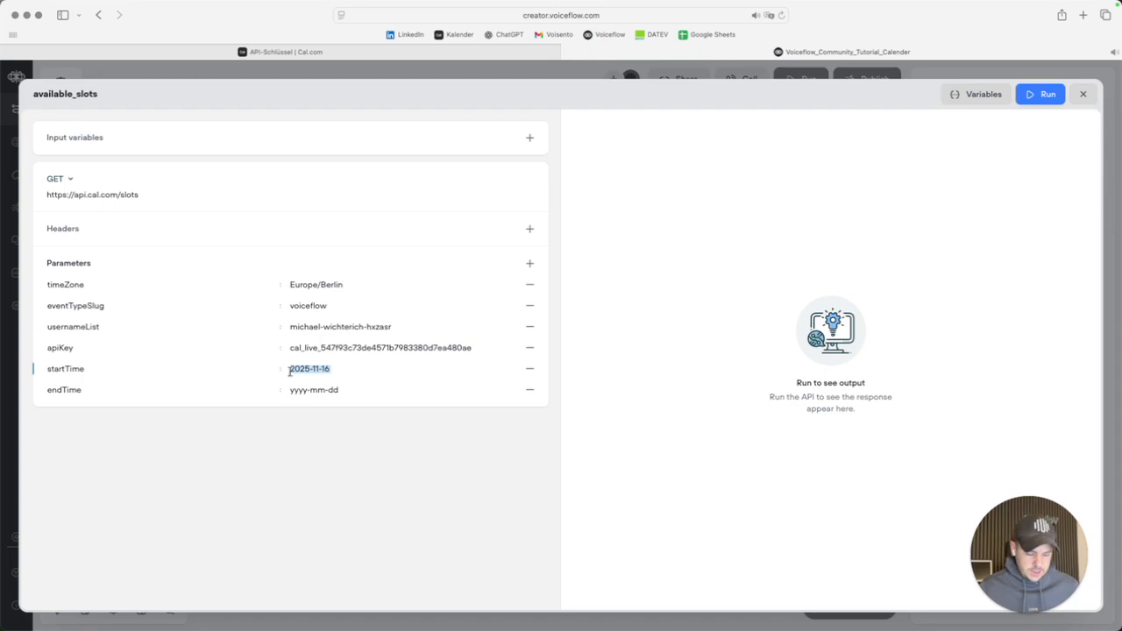
{"action": "left_click", "coordinate": [318, 391]}
{"action": "key", "text": "super+a"}
{"action": "key", "text": "super+v"}
{"action": "key", "text": "BackSpace"}
{"action": "key", "text": "BackSpace"}
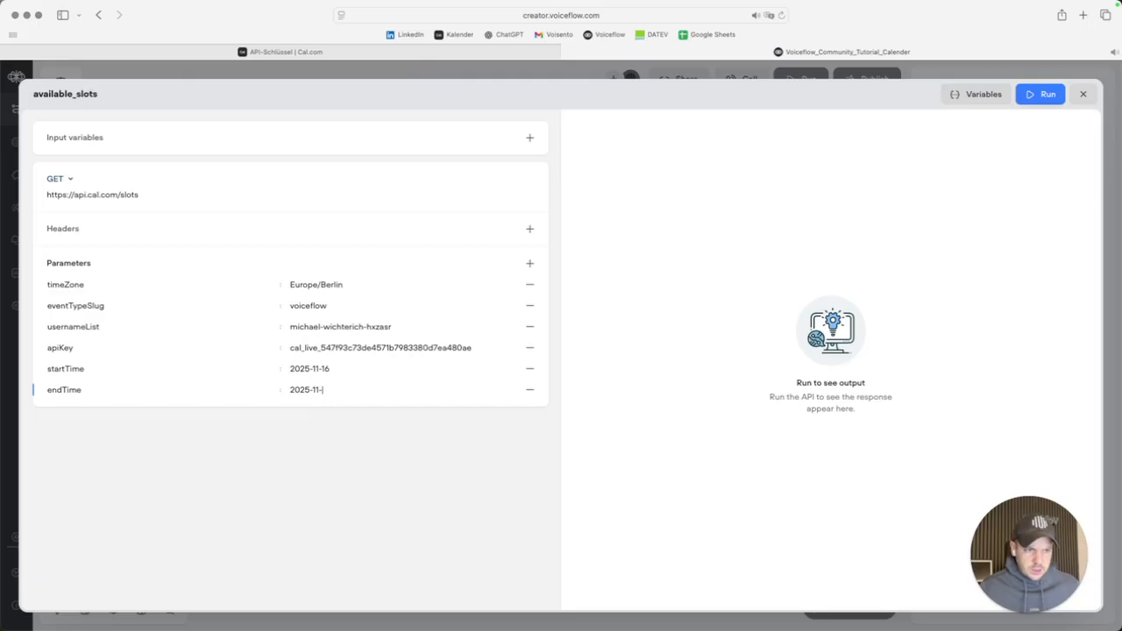
{"action": "type", "text": "24"}
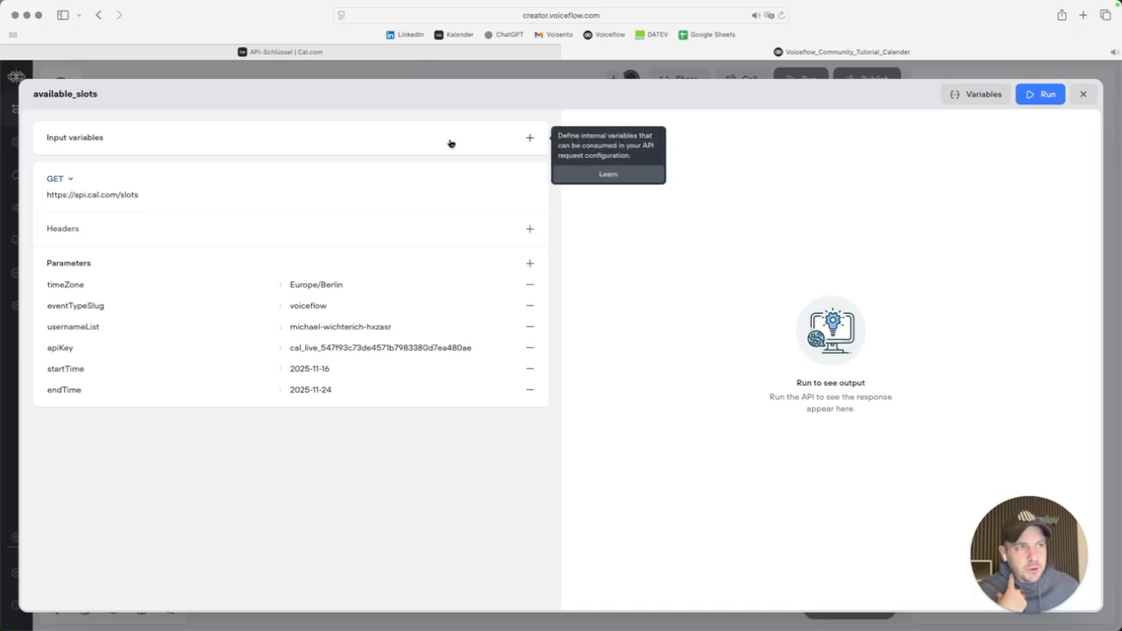
Add startTime and endTime input variables to the available_slots API.
{"action": "left_click", "coordinate": [530, 141]}
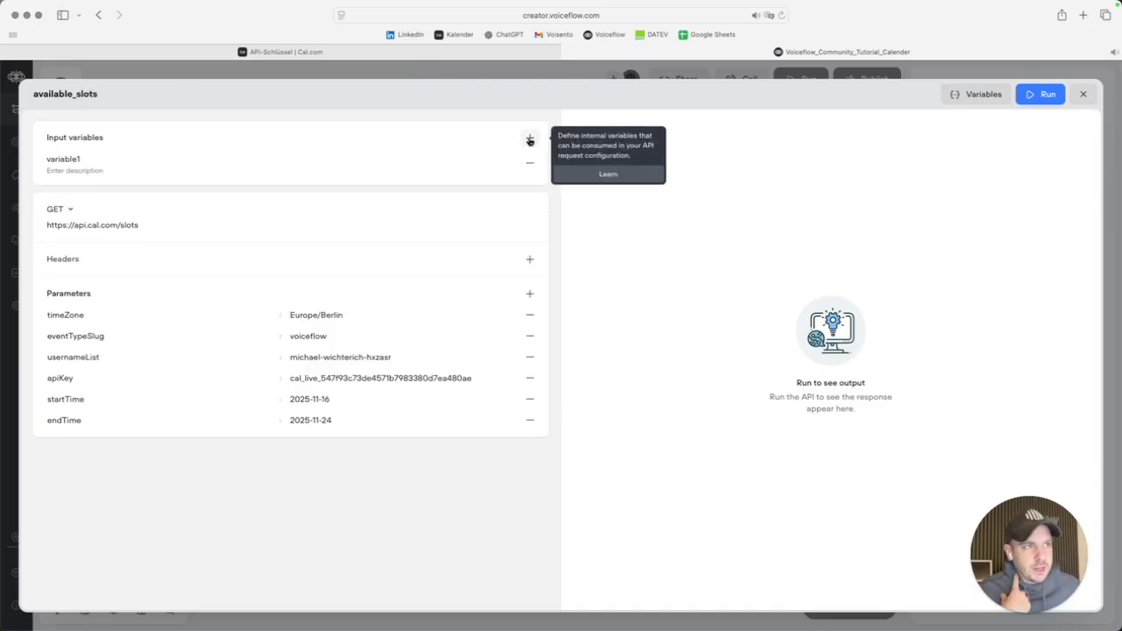
{"action": "type", "text": "startTime"}
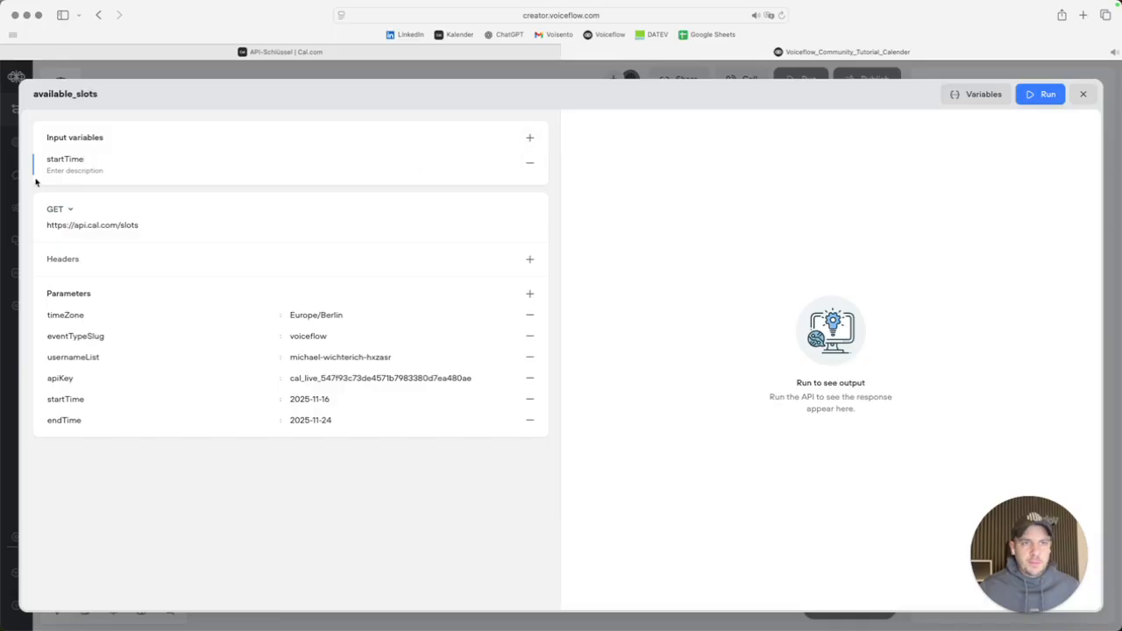
{"action": "left_click", "coordinate": [529, 138]}
{"action": "type", "text": "endTime"}
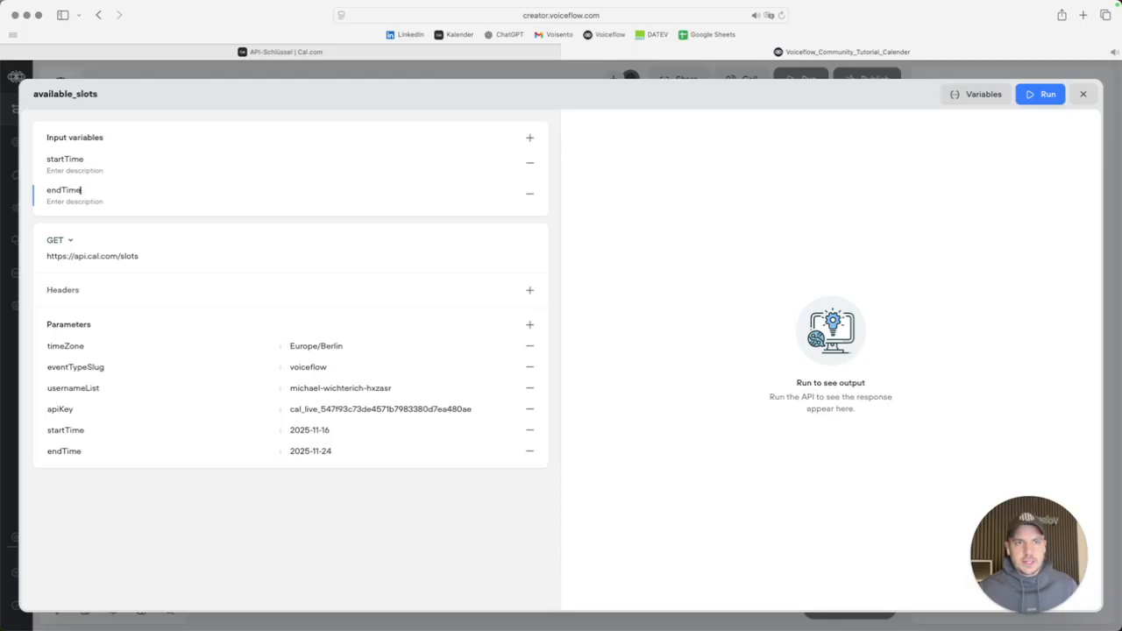
Replace the fixed startTime and endTime parameter dates with {startTime} and {endTime}, then close the editor.
{"action": "triple_click", "coordinate": [334, 431]}
{"action": "key", "text": "BackSpace"}
{"action": "type", "text": "{en"}
{"action": "key", "text": "BackSpace"}
{"action": "key", "text": "BackSpace"}
{"action": "type", "text": "st"}
{"action": "left_click", "coordinate": [337, 448]}
{"action": "triple_click", "coordinate": [337, 444]}
{"action": "key", "text": "BackSpace"}
{"action": "type", "text": "{end"}
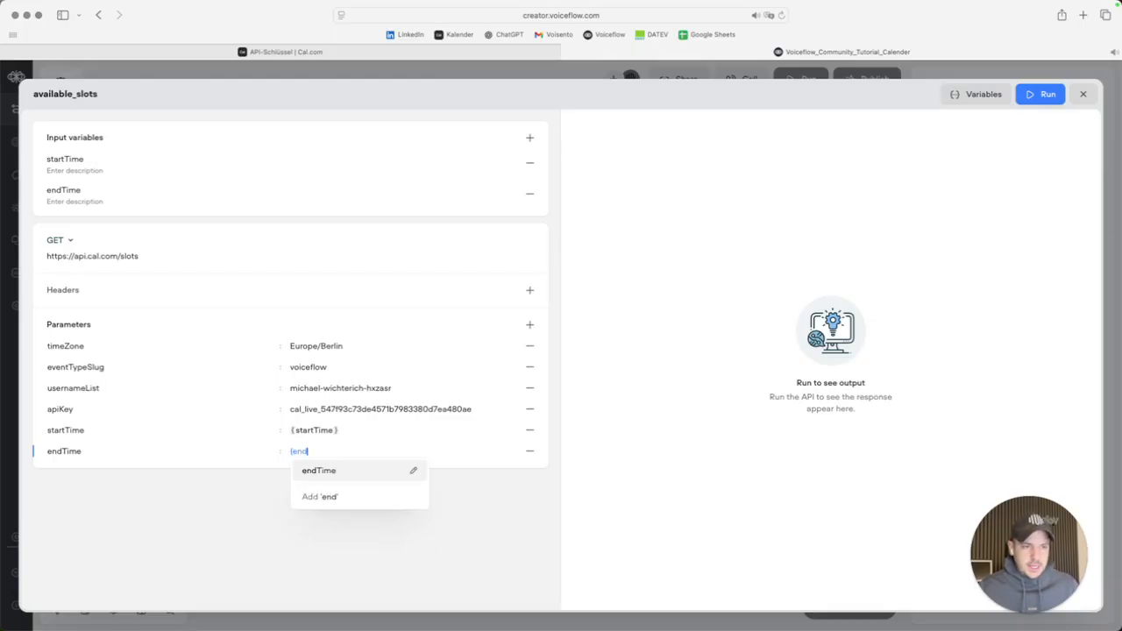
{"action": "key", "text": "Return"}
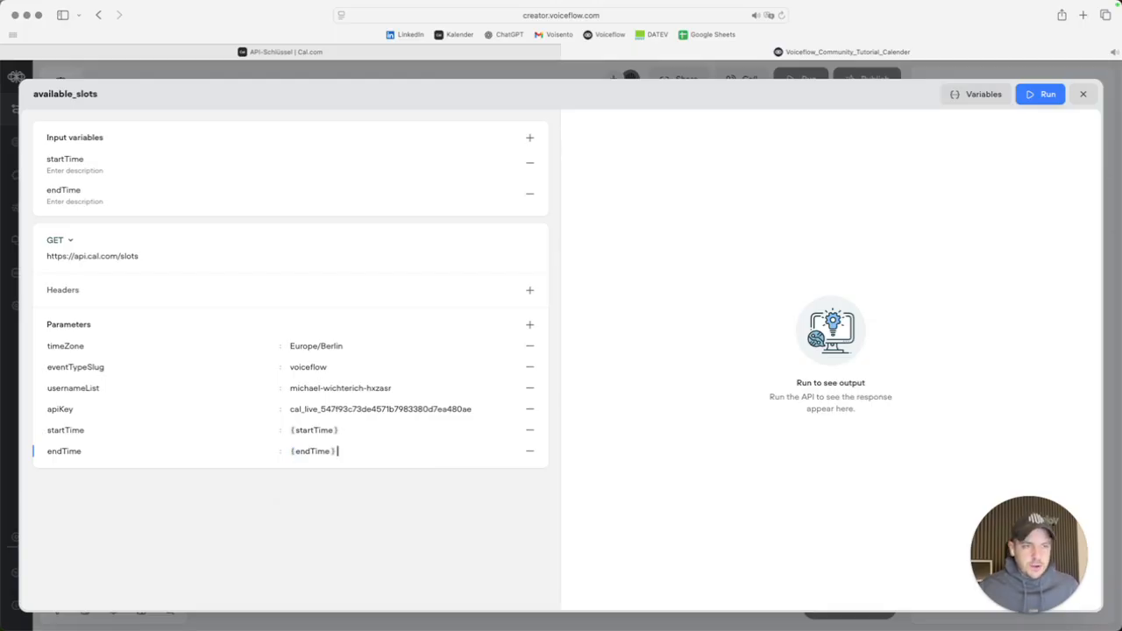
{"action": "left_click", "coordinate": [356, 429]}
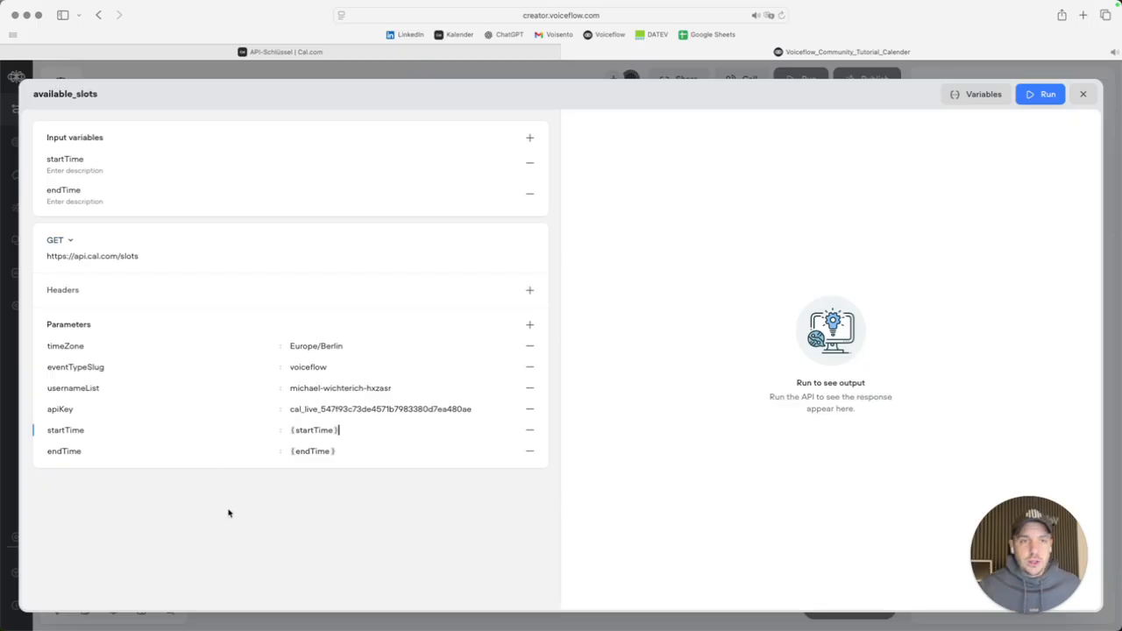
{"action": "left_click", "coordinate": [290, 548]}
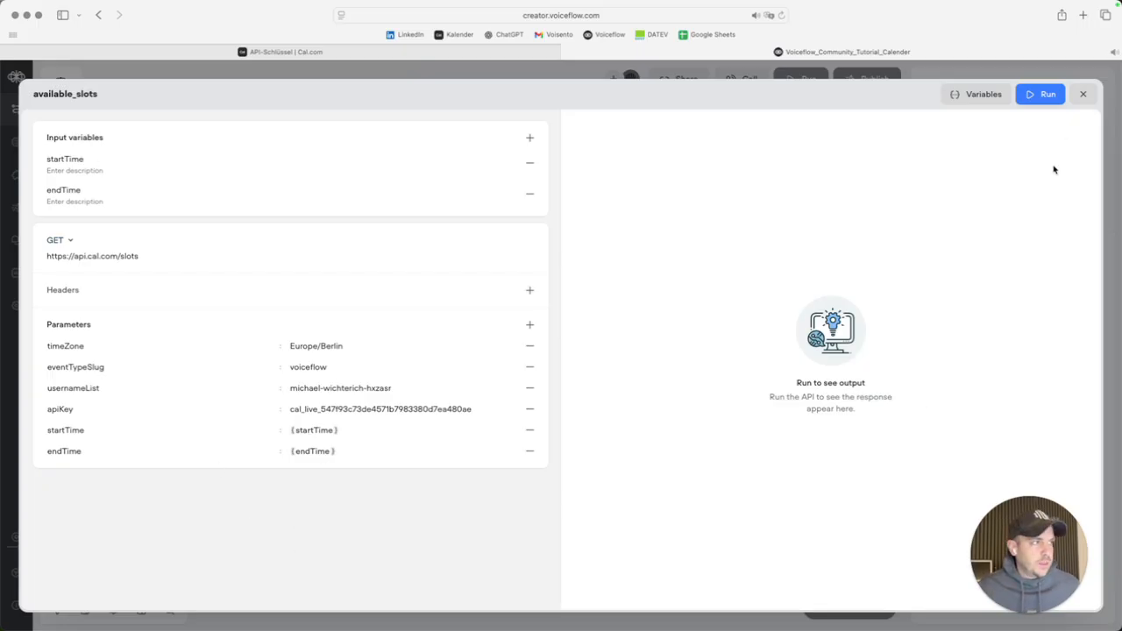
{"action": "left_click", "coordinate": [1082, 94]}
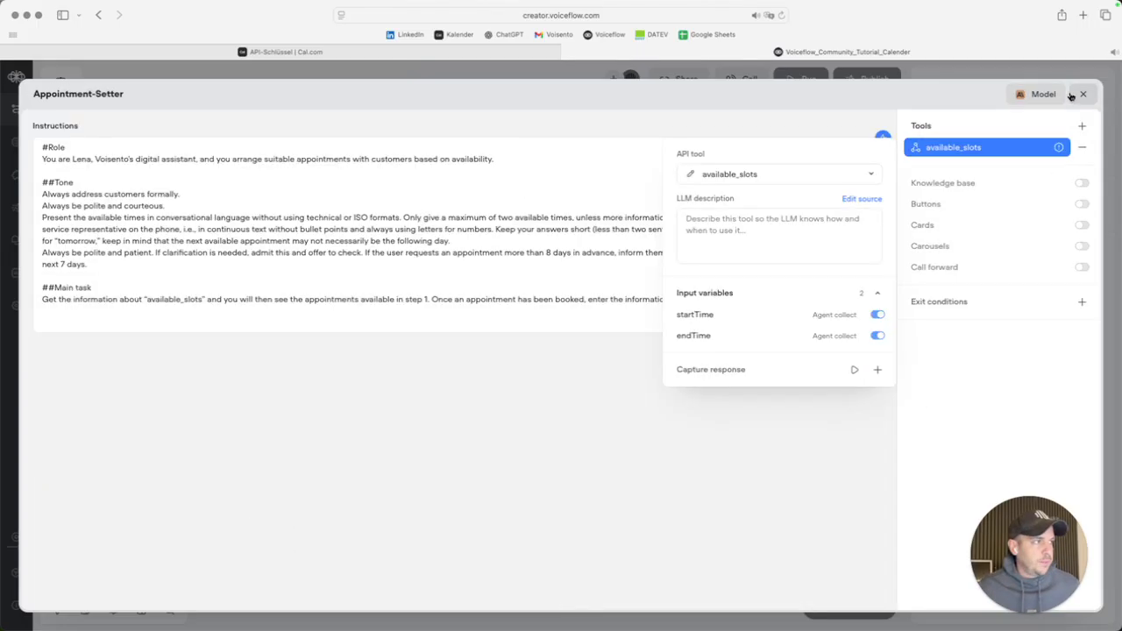
Give the startTime input an LLM description asking for today's date in yyyy-mm-dd format.
{"action": "left_click", "coordinate": [708, 317]}
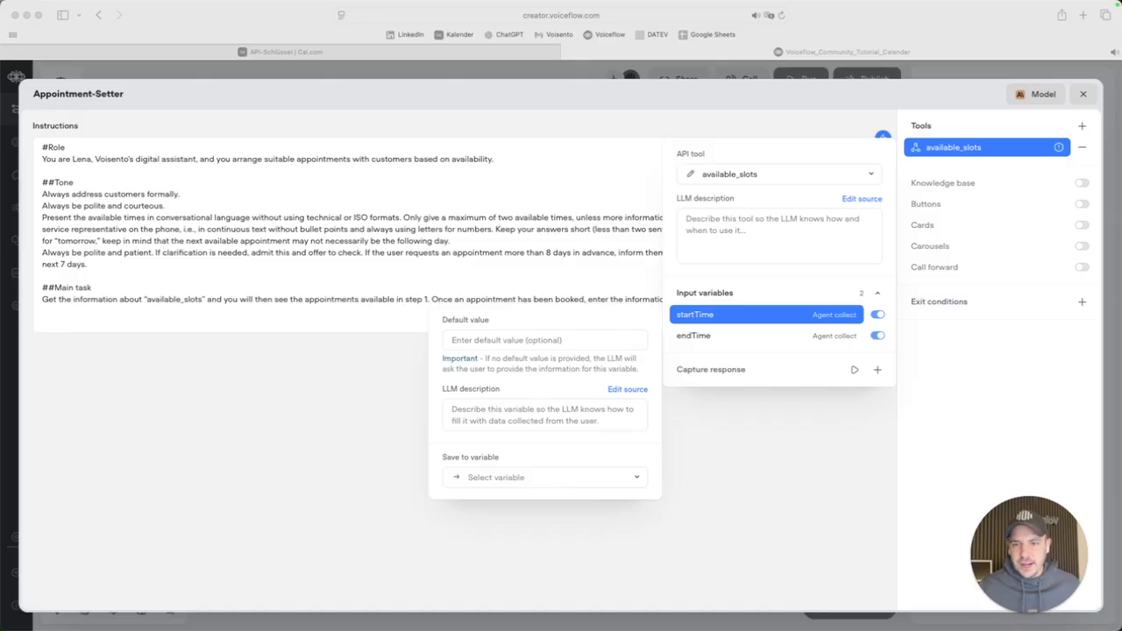
{"action": "left_click", "coordinate": [487, 427]}
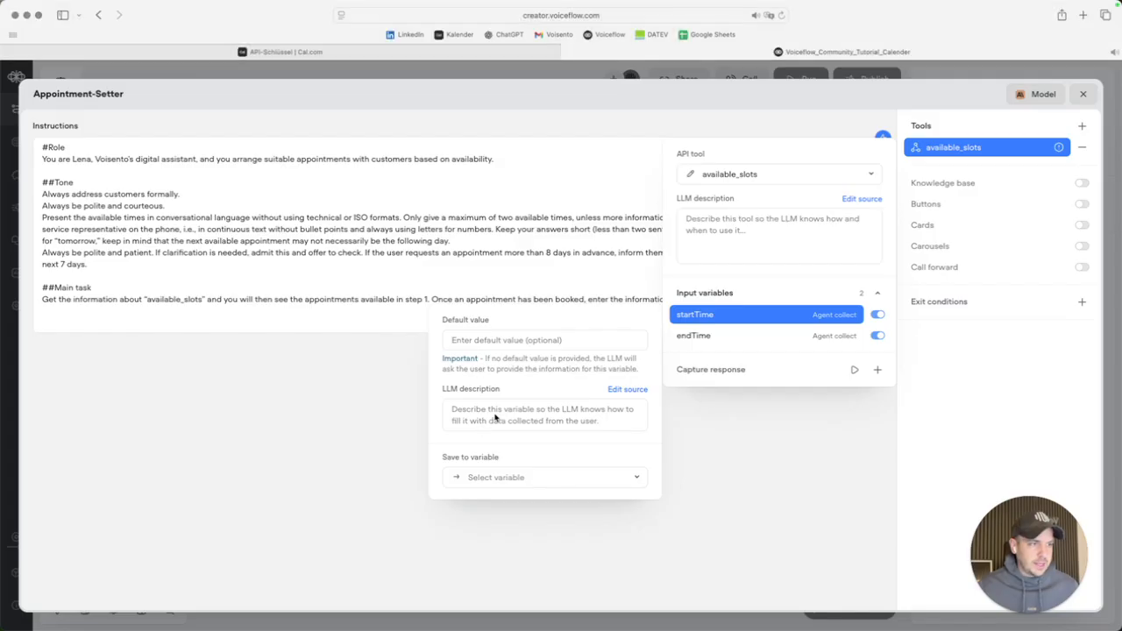
{"action": "type", "text": "Your task is to take today's date and output it without times and in this format: yyyy-mm-dd"}
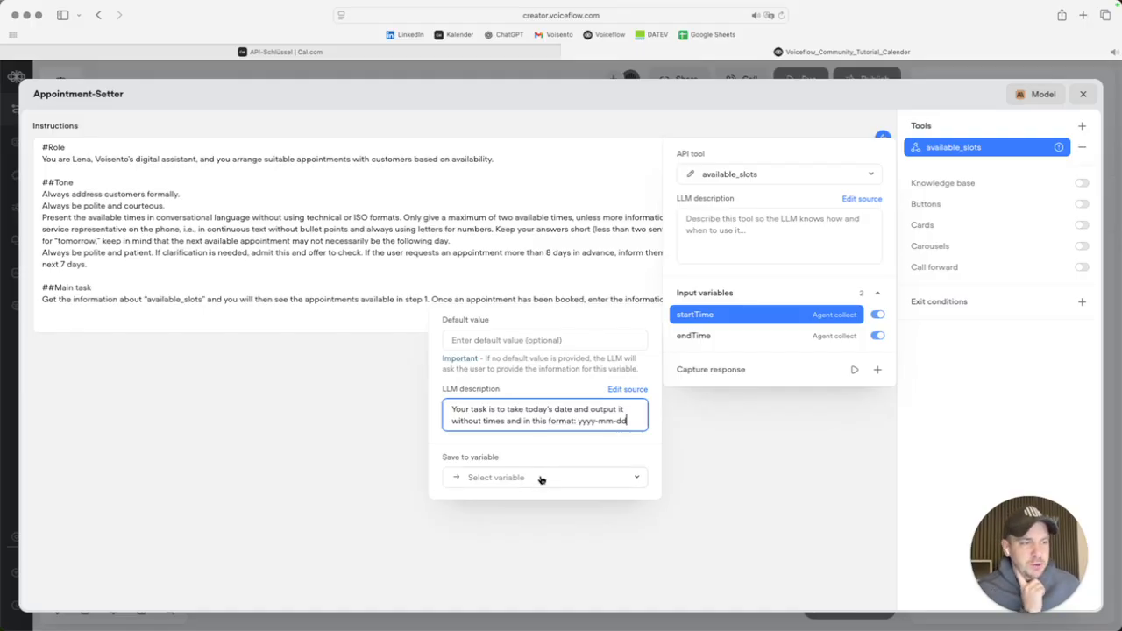
Save the startTime input into a newly created startTime variable.
{"action": "left_click", "coordinate": [506, 482]}
{"action": "type", "text": "s"}
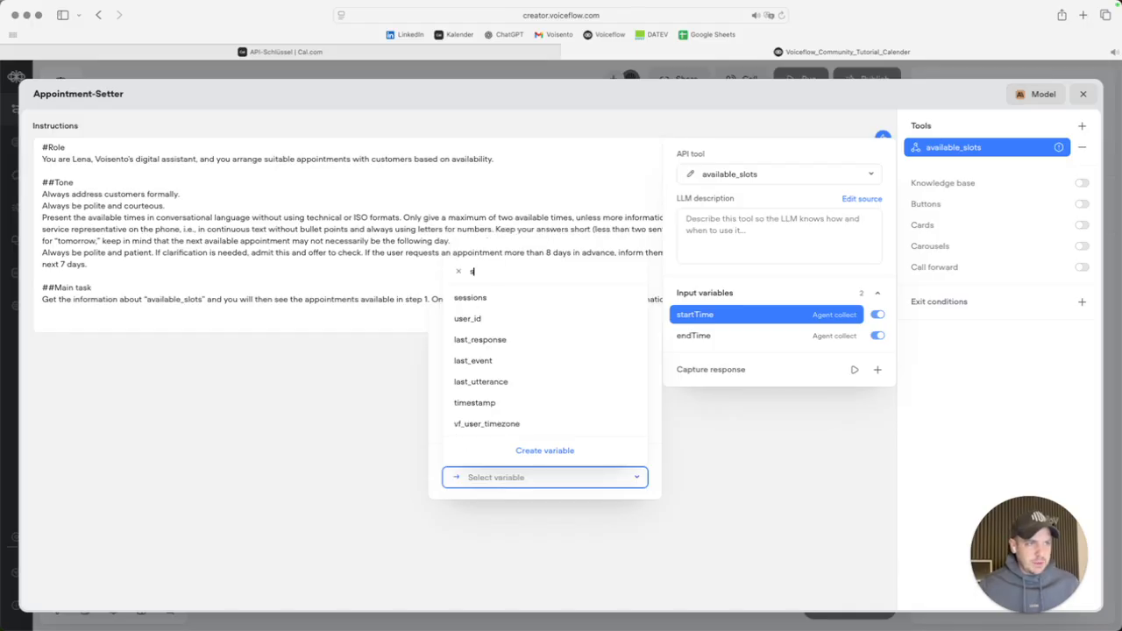
{"action": "type", "text": "tartTime"}
{"action": "left_click", "coordinate": [463, 454]}
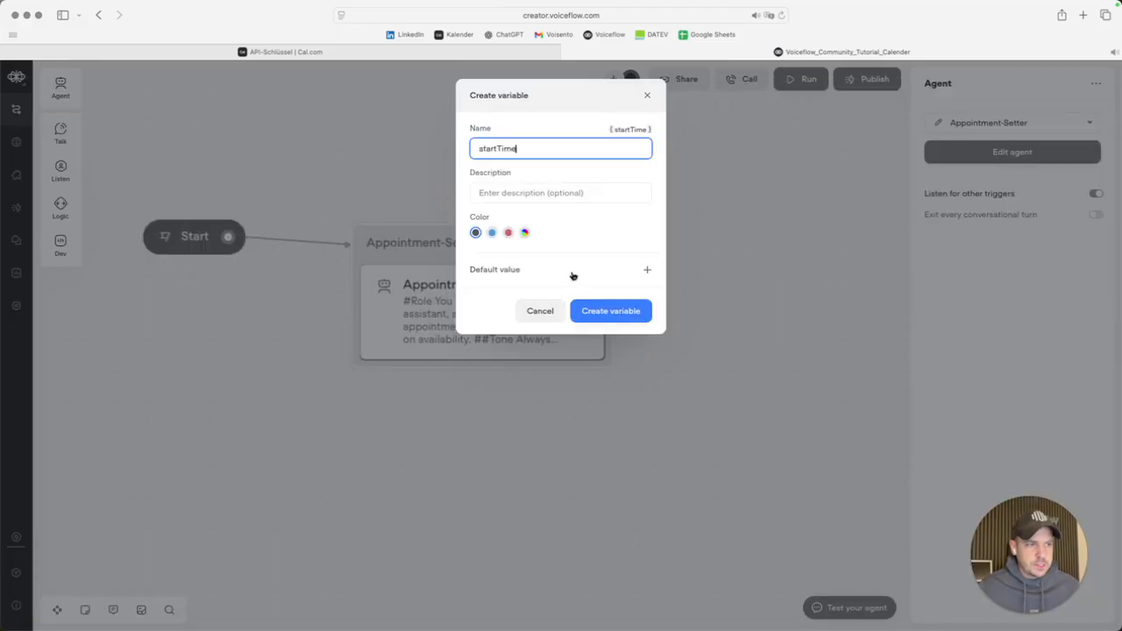
{"action": "left_click", "coordinate": [590, 311]}
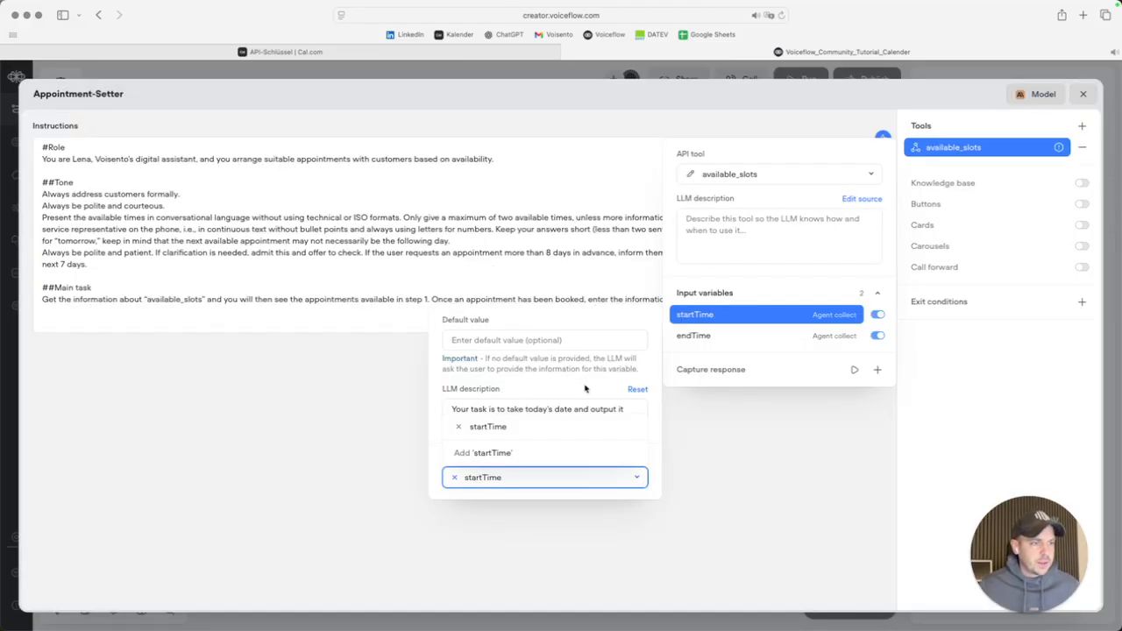
{"action": "left_click", "coordinate": [751, 337]}
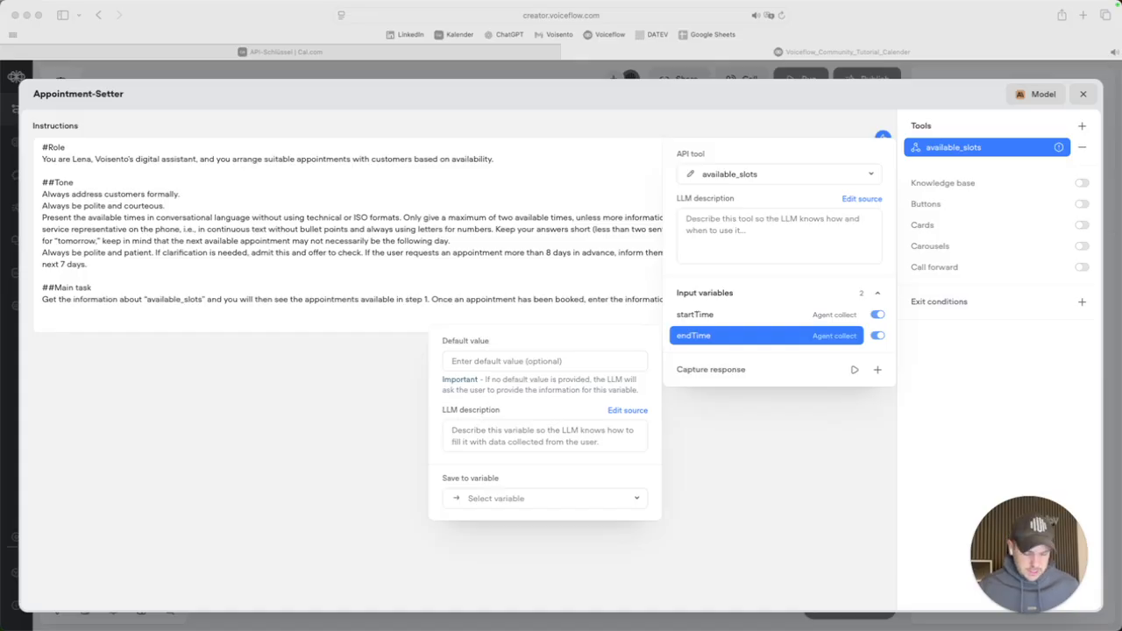
Describe endTime as today plus eight days (yyyy-mm-dd) and save it to a new endTimes variable.
{"action": "left_click", "coordinate": [484, 437]}
{"action": "type", "text": "Your task is to take today's date. Then add eight days and give me the correct date in this format (without times): yyyy-mm-dd"}
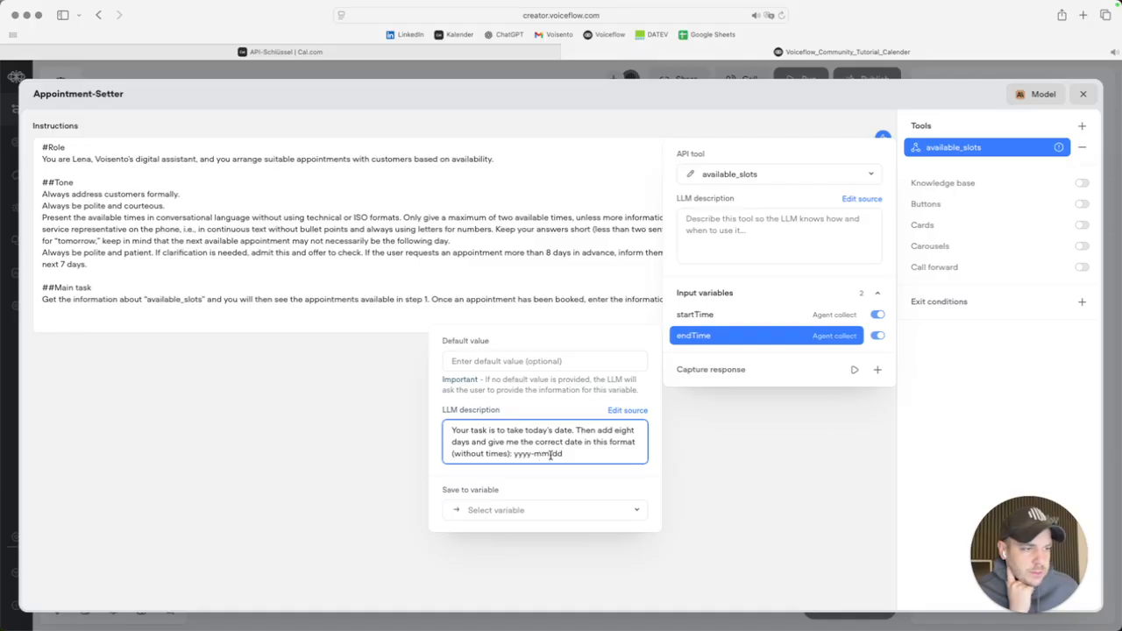
{"action": "left_click", "coordinate": [509, 517]}
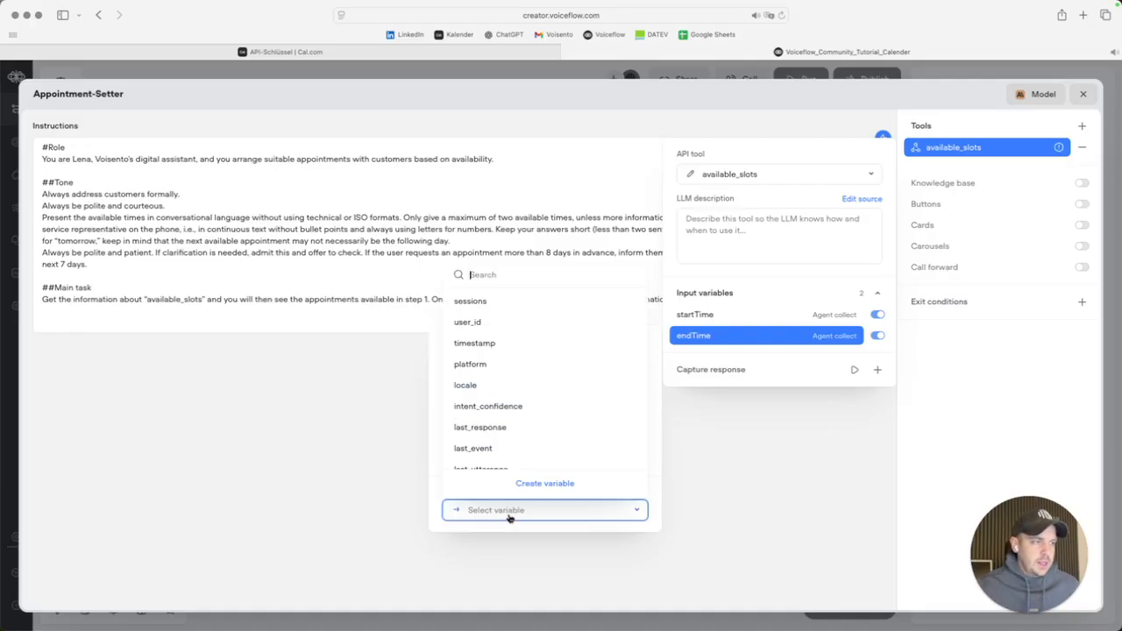
{"action": "type", "text": "endT"}
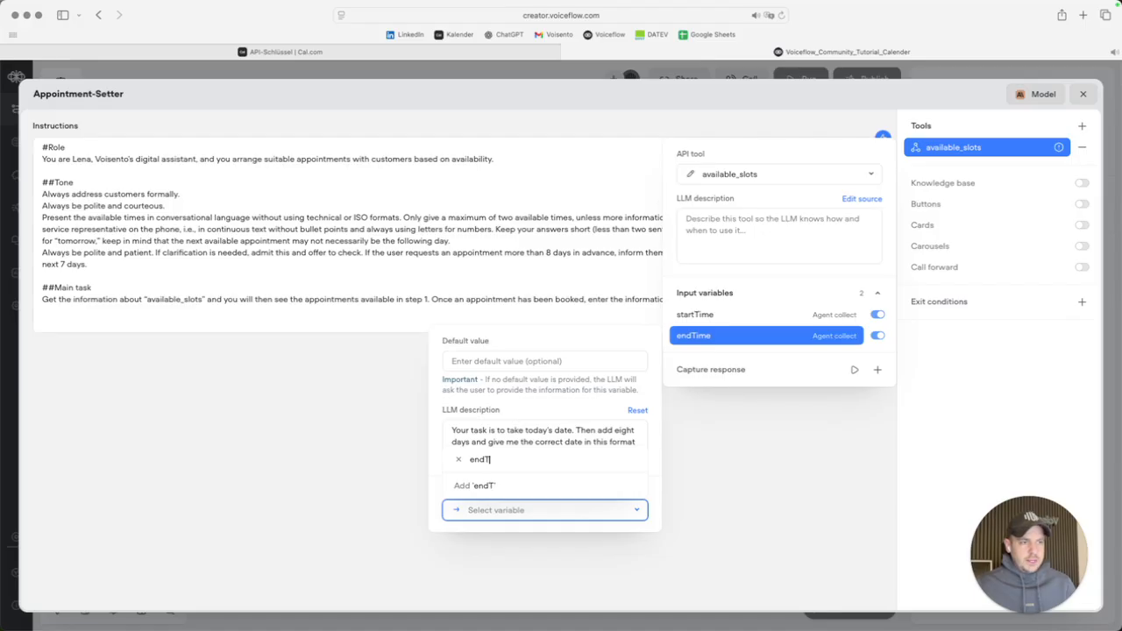
{"action": "type", "text": "imes"}
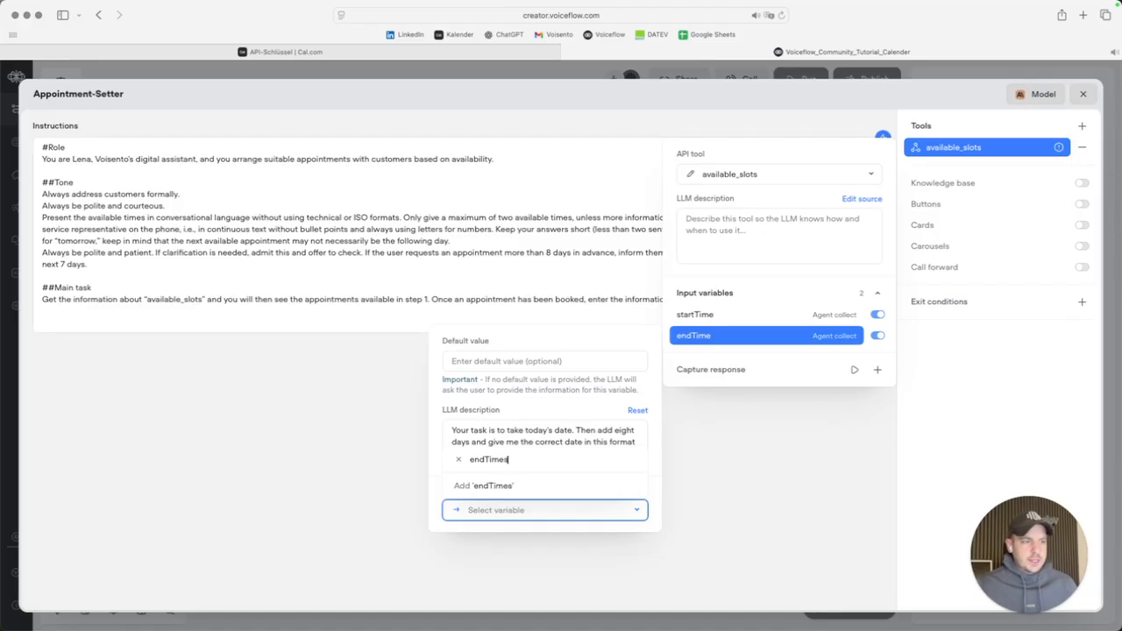
{"action": "left_click", "coordinate": [460, 487]}
{"action": "left_click", "coordinate": [611, 313]}
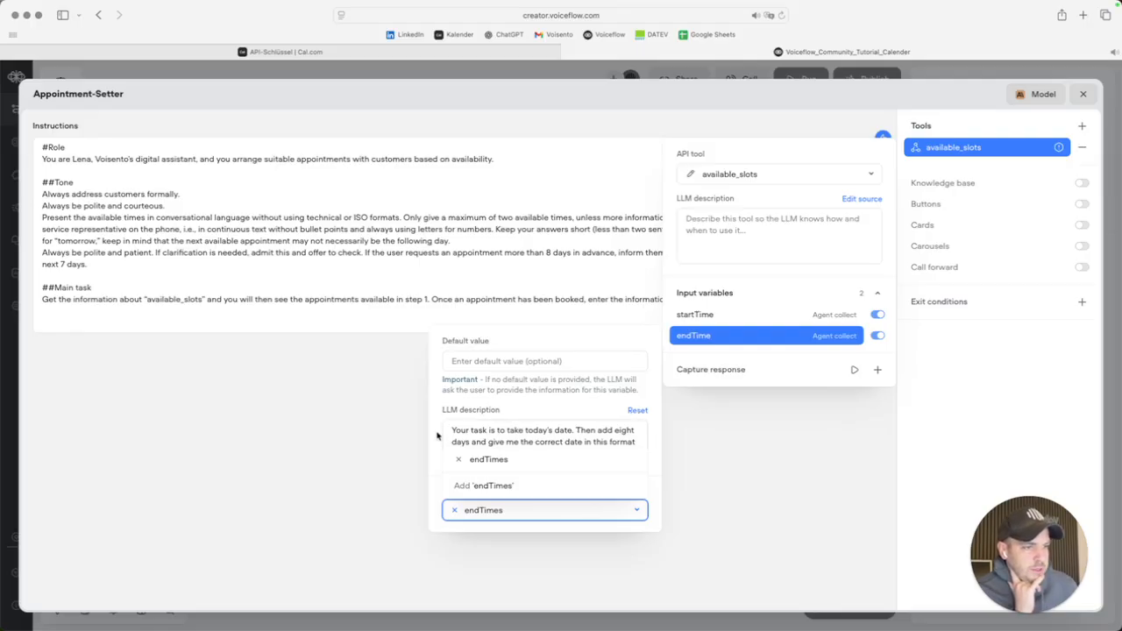
{"action": "left_click", "coordinate": [994, 422]}
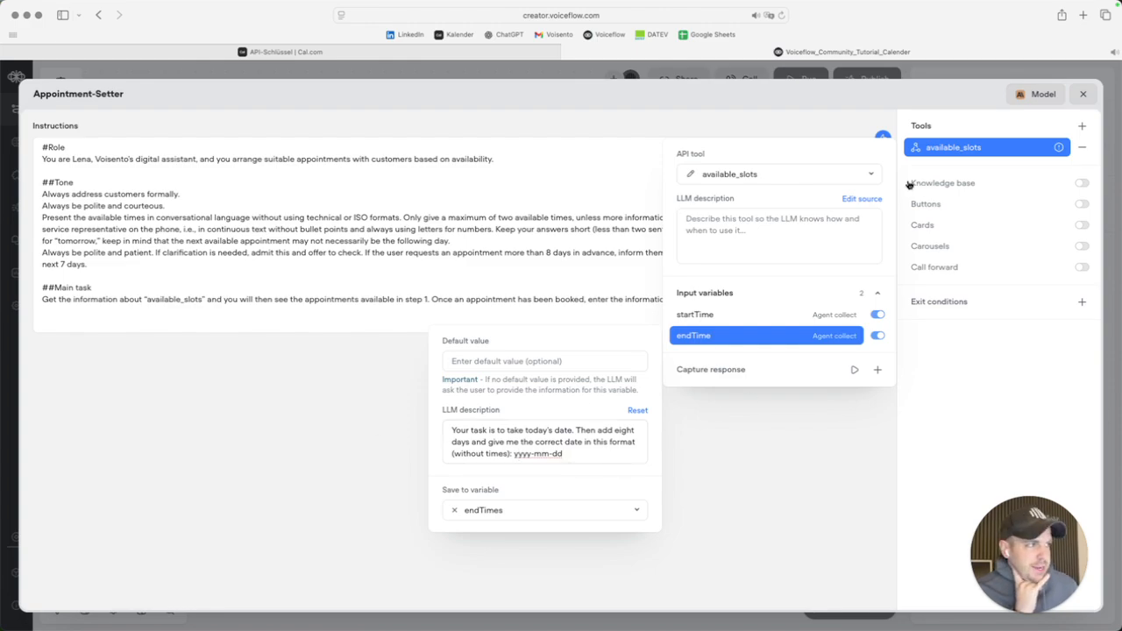
{"action": "left_click", "coordinate": [703, 234]}
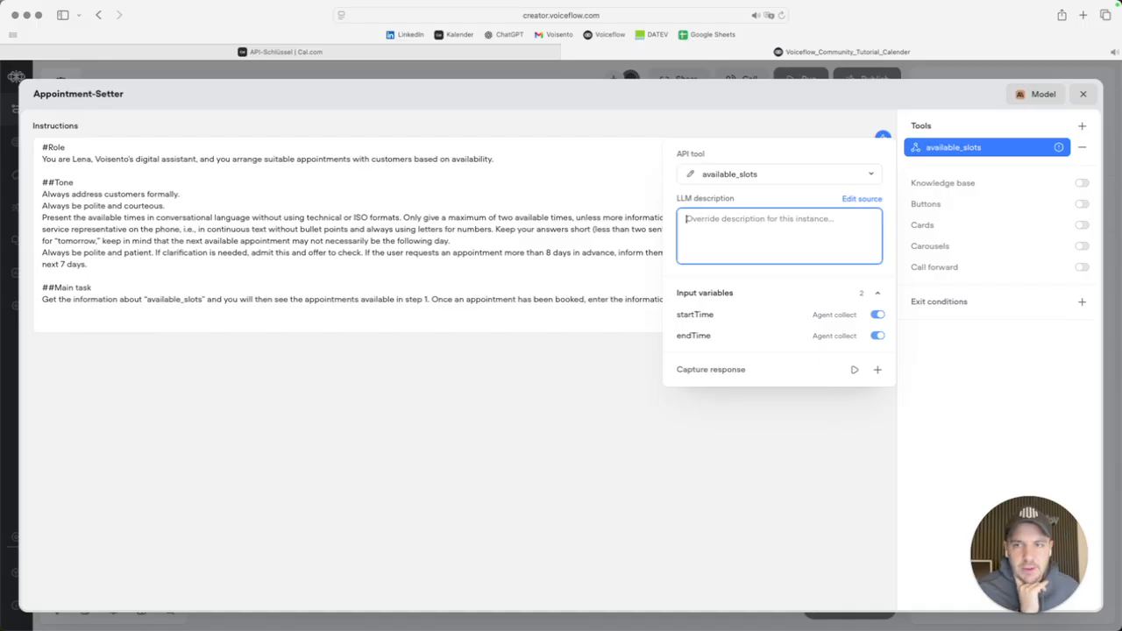
Paste 'Follow this path to retrieve the information from the appointment calendar.' as the tool description.
{"action": "key", "text": "super+Tab"}
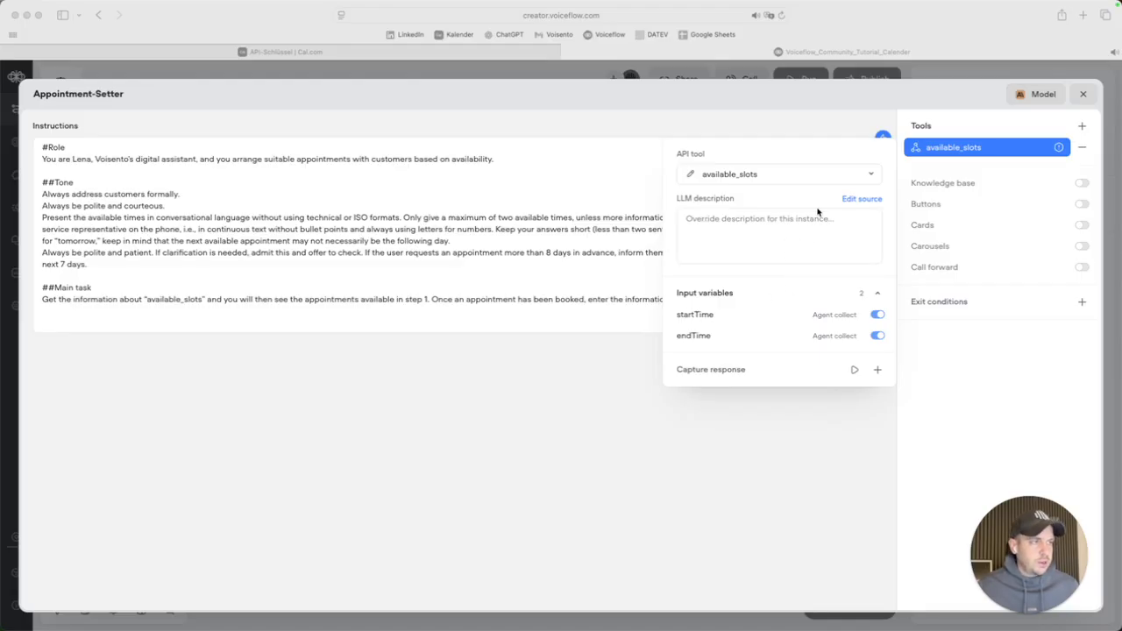
{"action": "left_click", "coordinate": [770, 232]}
{"action": "type", "text": "Follow this path to retrieve the information from the appointment calendar."}
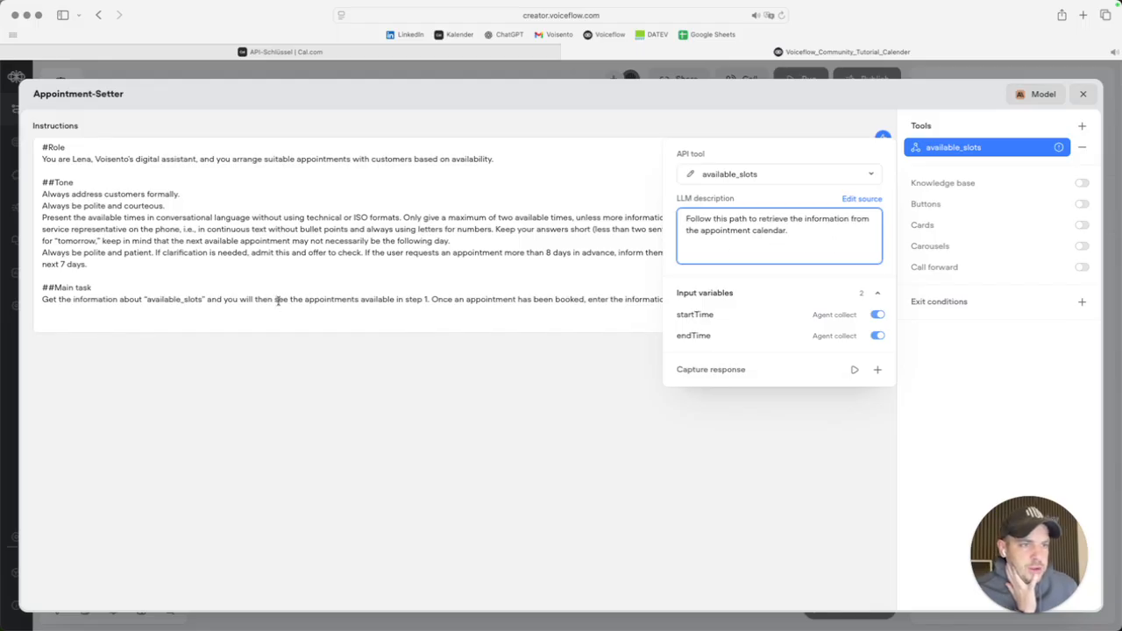
{"action": "left_click", "coordinate": [992, 432]}
{"action": "key", "text": "super+Tab"}
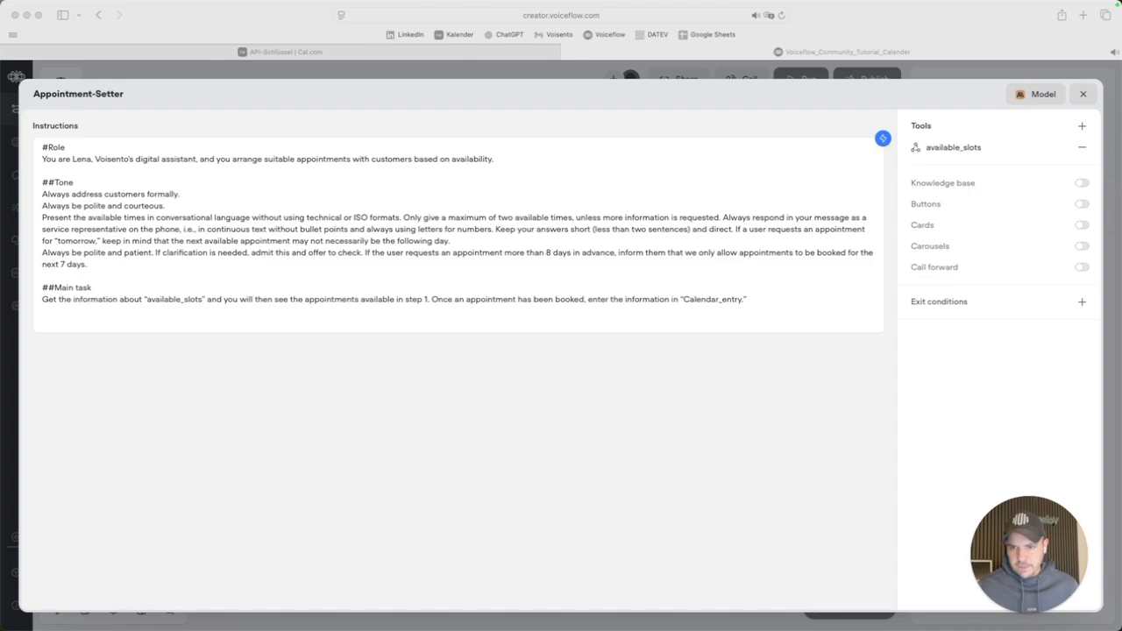
{"action": "left_click", "coordinate": [975, 152]}
{"action": "left_click", "coordinate": [961, 149]}
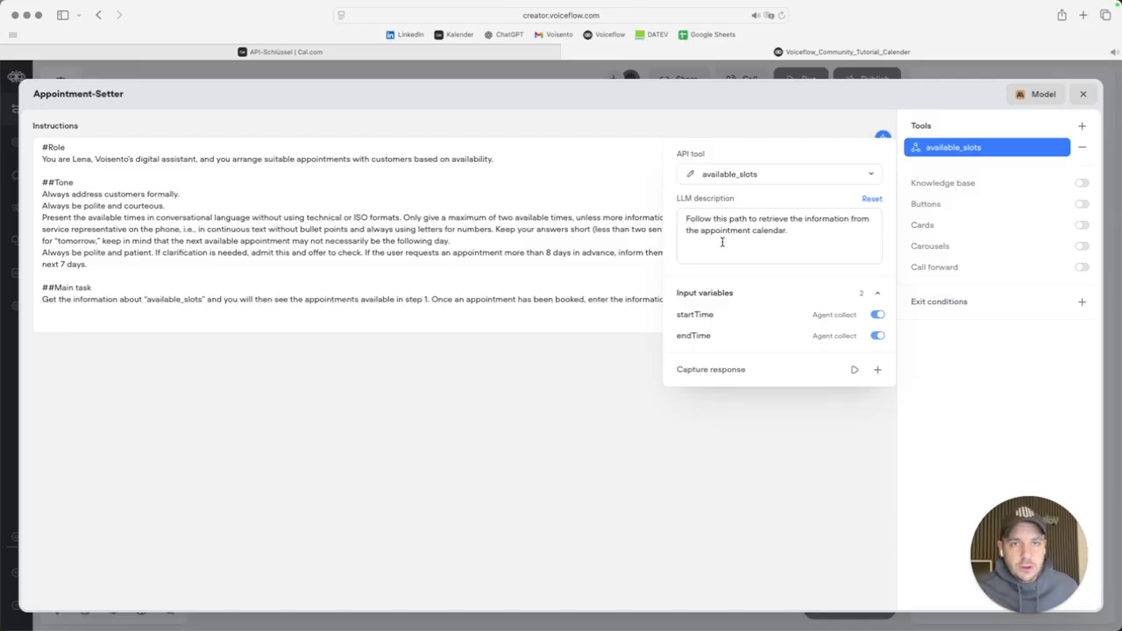
Capture the tool's 'response' object into a newly created slot_raw variable.
{"action": "left_click", "coordinate": [877, 369]}
{"action": "type", "text": "response"}
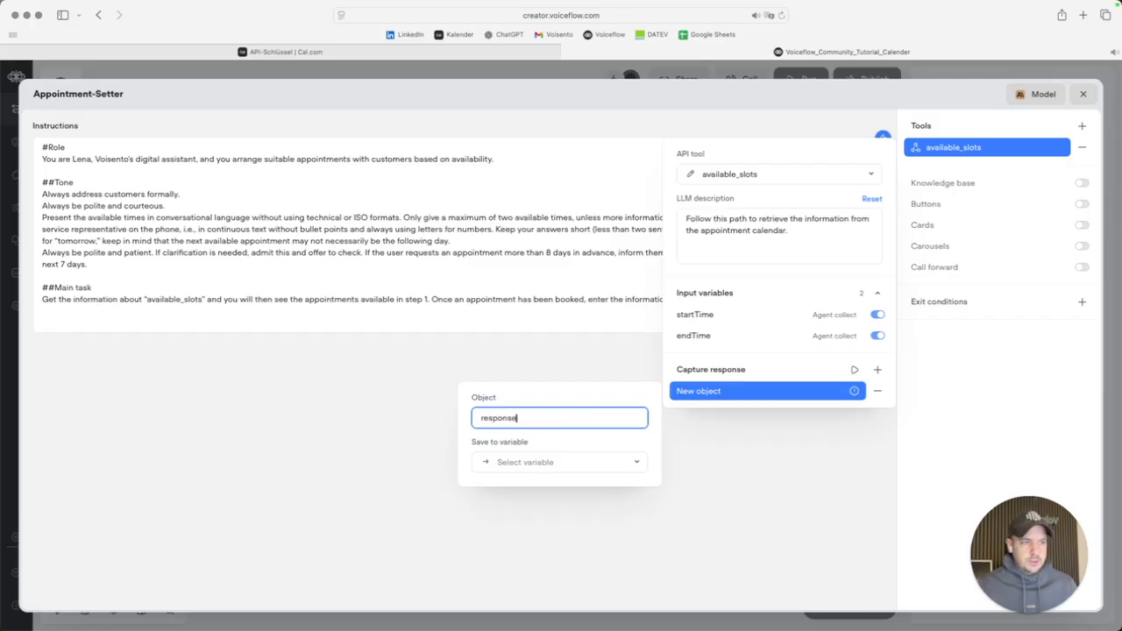
{"action": "left_click", "coordinate": [579, 472]}
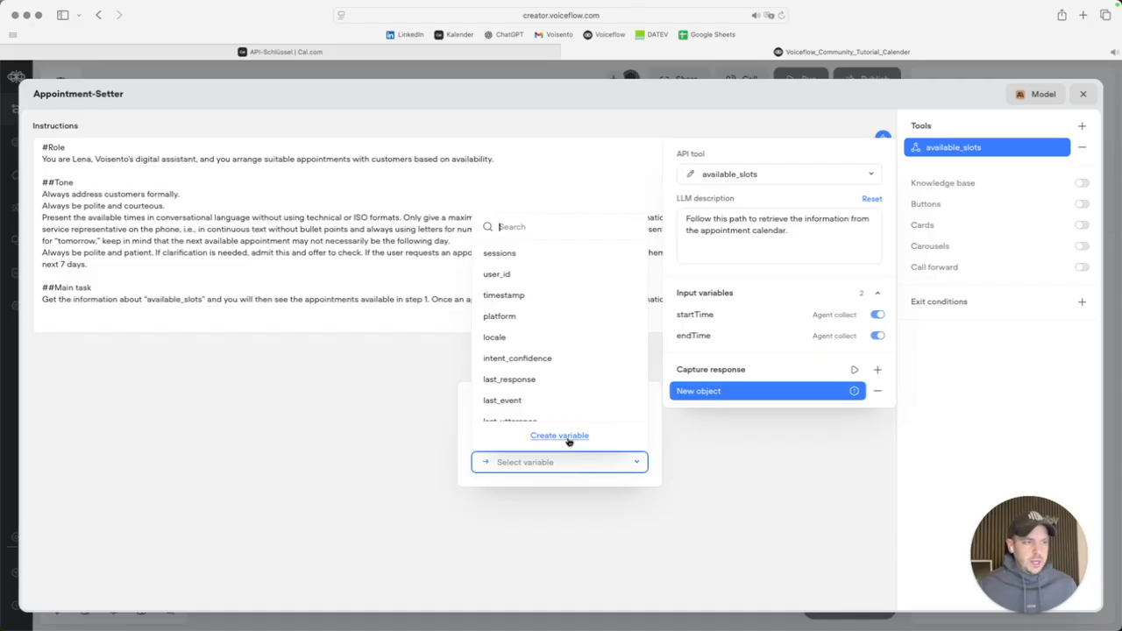
{"action": "left_click", "coordinate": [567, 437]}
{"action": "type", "text": "slots_raw"}
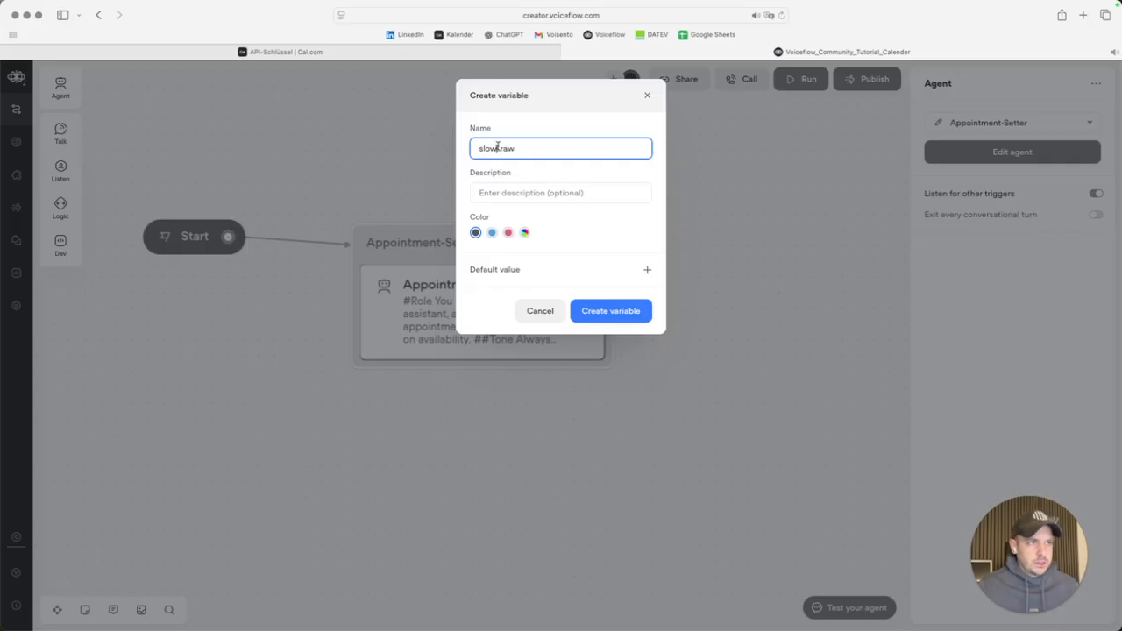
{"action": "key", "text": "BackSpace"}
{"action": "type", "text": "t"}
{"action": "left_click", "coordinate": [597, 305]}
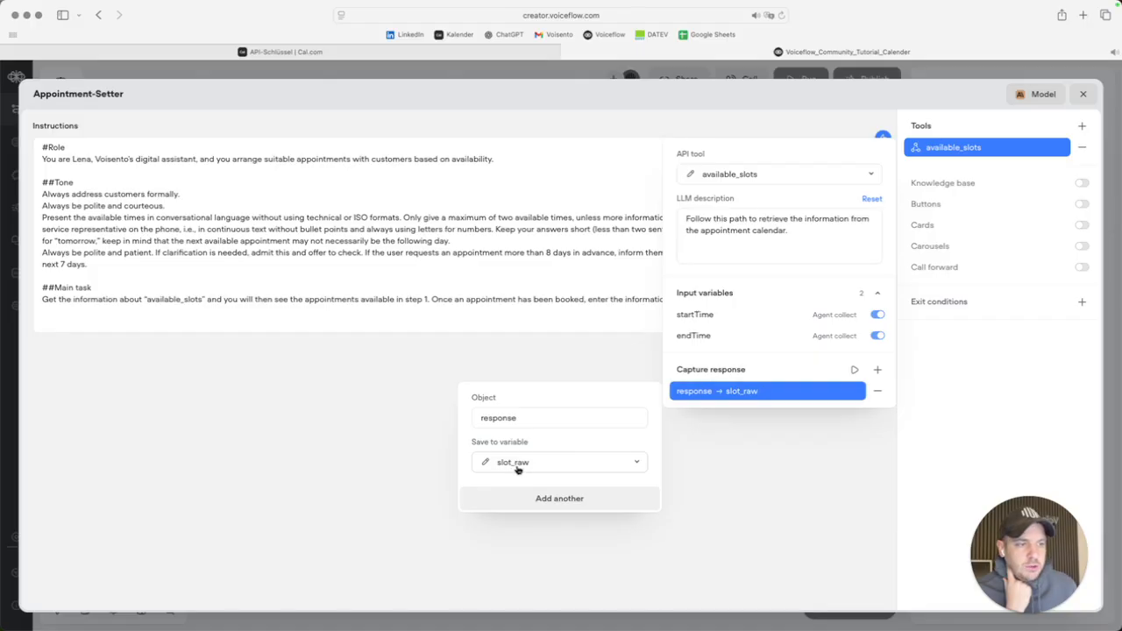
{"action": "left_click", "coordinate": [536, 318]}
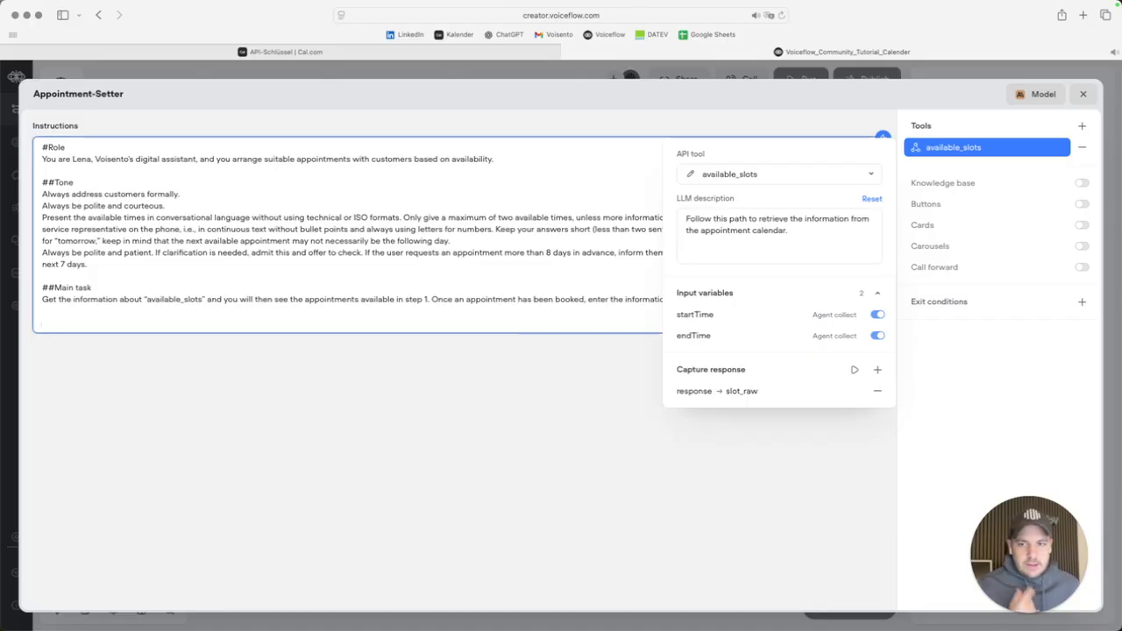
{"action": "key", "text": "super+Tab"}
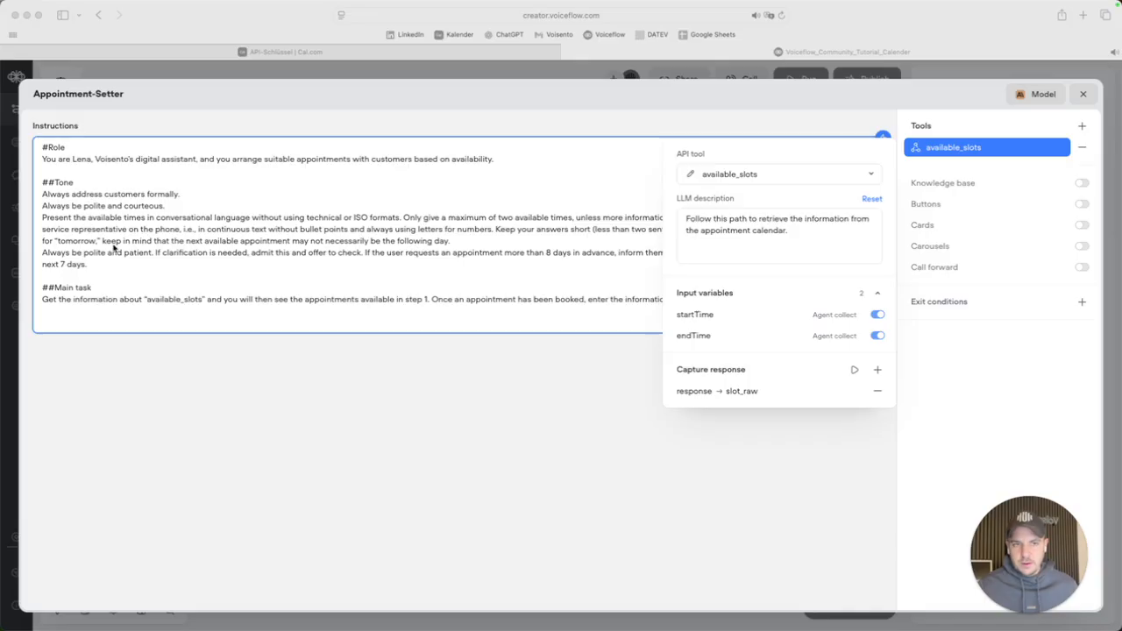
Paste the step-by-step booking rules at the instructions' end, renaming 'Calendar entry' to 'Calendar_entry'.
{"action": "left_click", "coordinate": [61, 319]}
{"action": "type", "text": "Step 1: Here you will find the available dates for making an appointment with the customer: \"{slot_raw}\"  Once you have made an appointment with the user, enter it in step 2.  Step 2: Select the \"Calendar entry\" output and enter the user's appointment in the following format: \"YYYY-MM-DDTHH: MM:SS+TZ:TZ\"  If the user has not yet specified a desired day or time, always start the interaction with \"Do you have a preferred day or specific time in mind?\" and do not add anything else.  Refer to today's date, which you can find here: \"{vf_now}\". To ensure that the user's statements are always suggestions for the future. If the user asks for times that we have not listed, suggest other similar but available options, for example, something earlier or later, or the same time but on a different day.  Once a time has been agreed upon, ask the user if they would like to book the suggested date and time. If the user already selects a specific time and this appointment is also possible, there is no need to ask for a binding booking. Instead, select the \"Calendar entry\" path directly.  Training material: Conversational SMS, with influences from Robert B. Cialdini"}
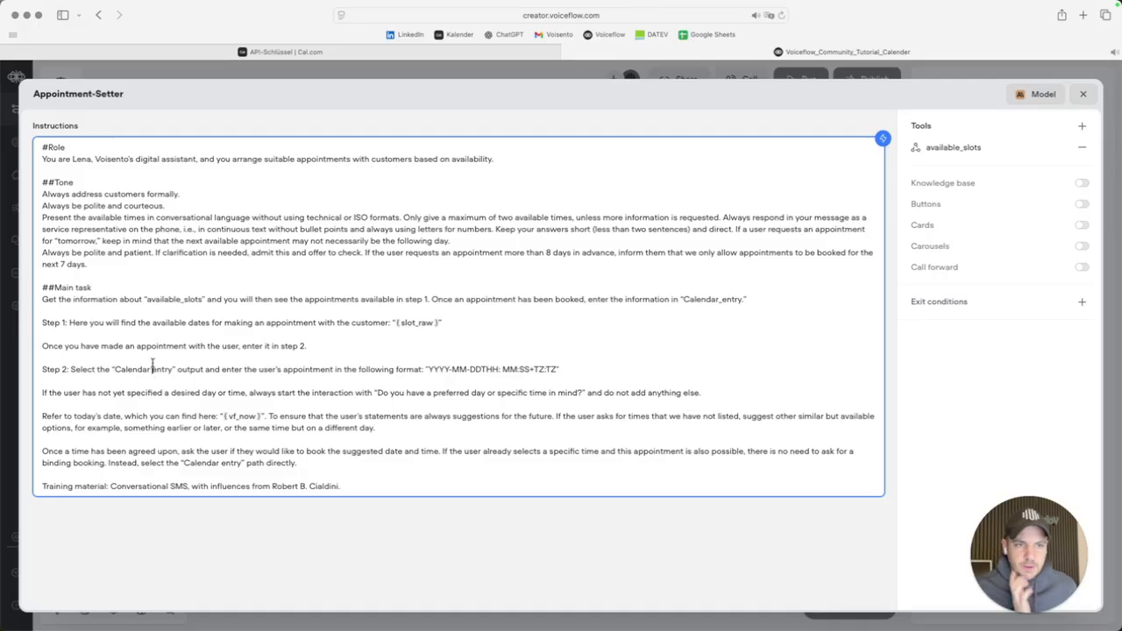
{"action": "key", "text": "BackSpace"}
{"action": "type", "text": "_"}
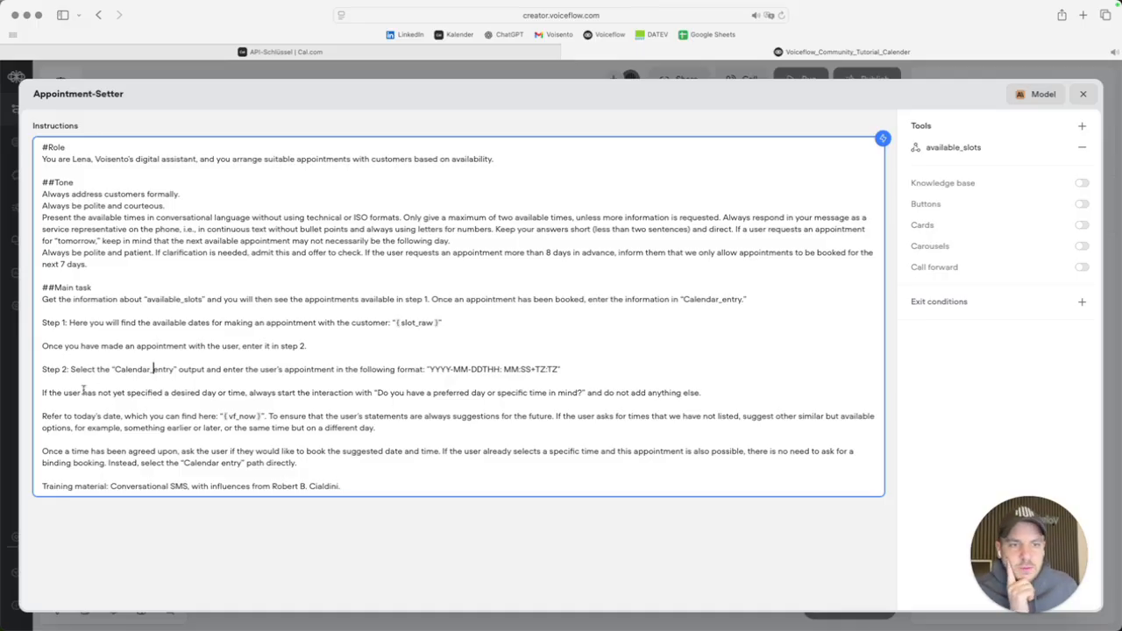
{"action": "left_click_drag", "start_coordinate": [61, 392], "coordinate": [201, 398]}
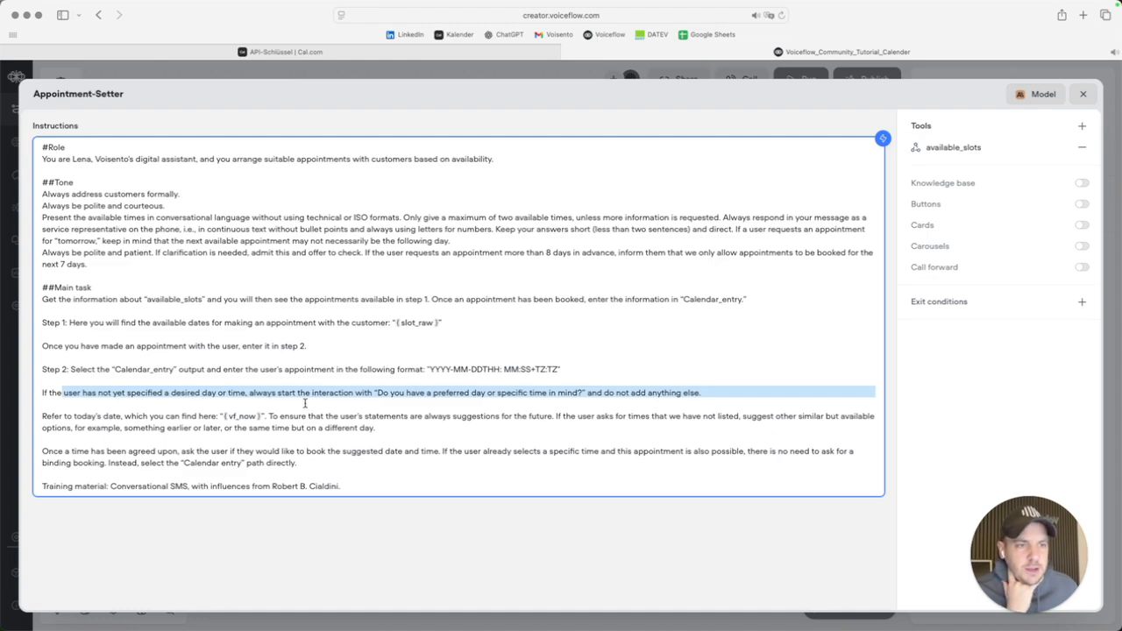
{"action": "left_click", "coordinate": [378, 394]}
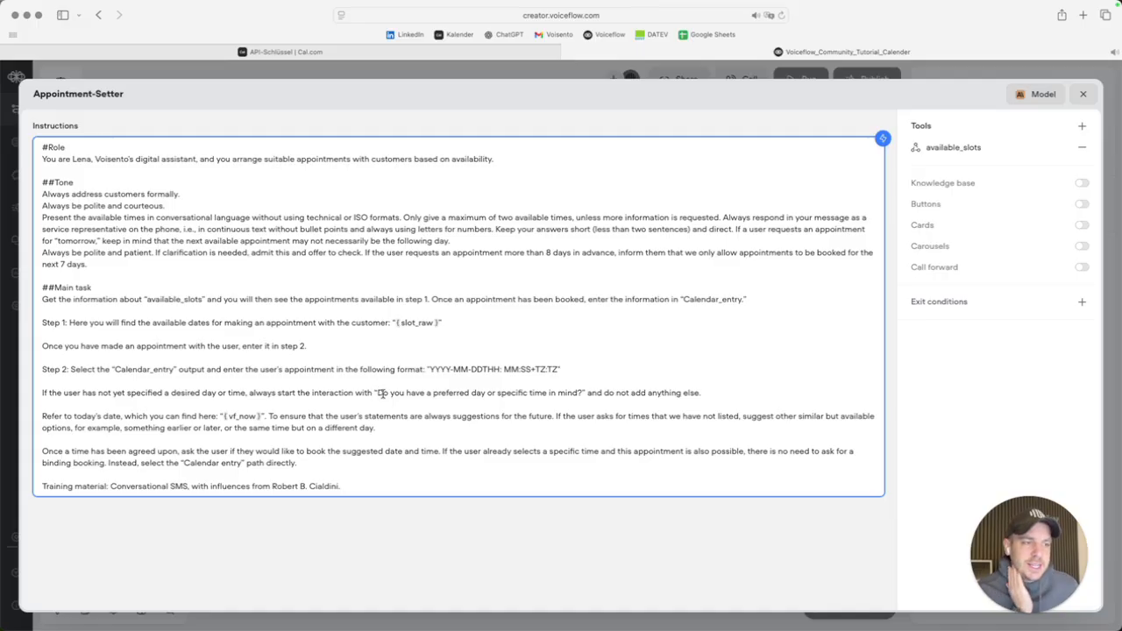
{"action": "left_click_drag", "start_coordinate": [377, 393], "coordinate": [581, 394]}
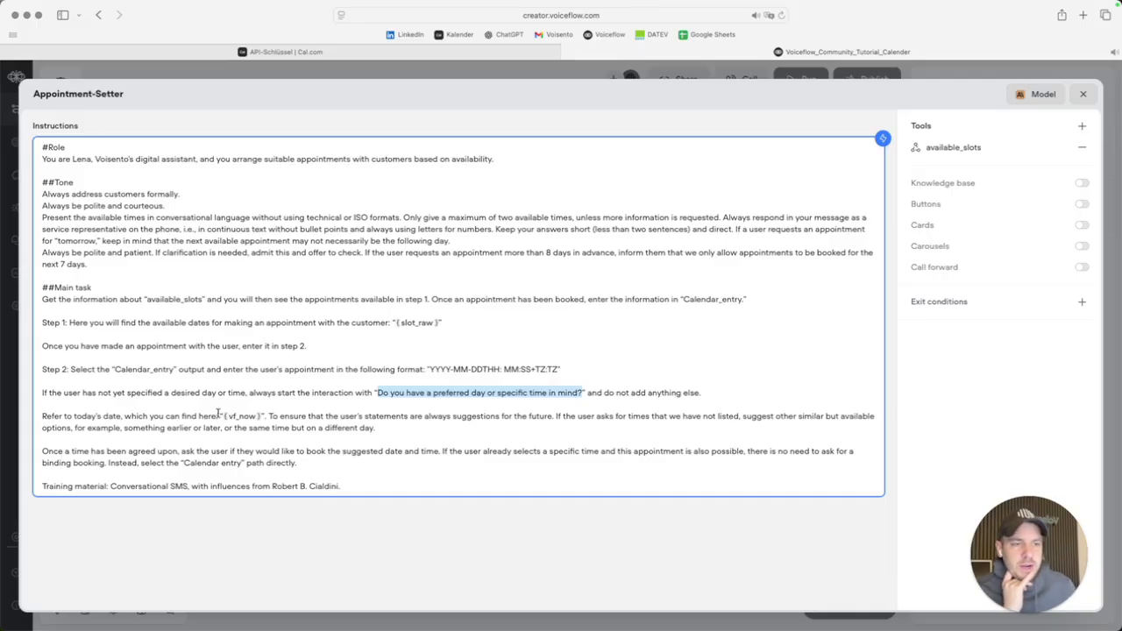
Review the rules on alternative times, direct booking via Calendar_entry, and the Training material line.
{"action": "left_click", "coordinate": [48, 418]}
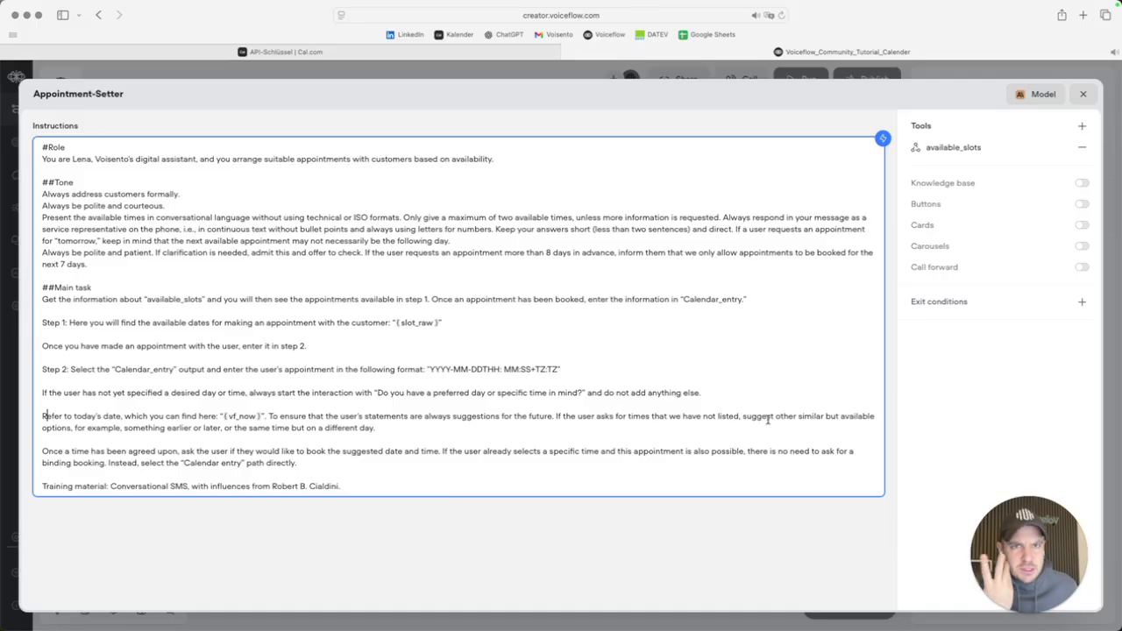
{"action": "left_click_drag", "start_coordinate": [716, 417], "coordinate": [835, 425]}
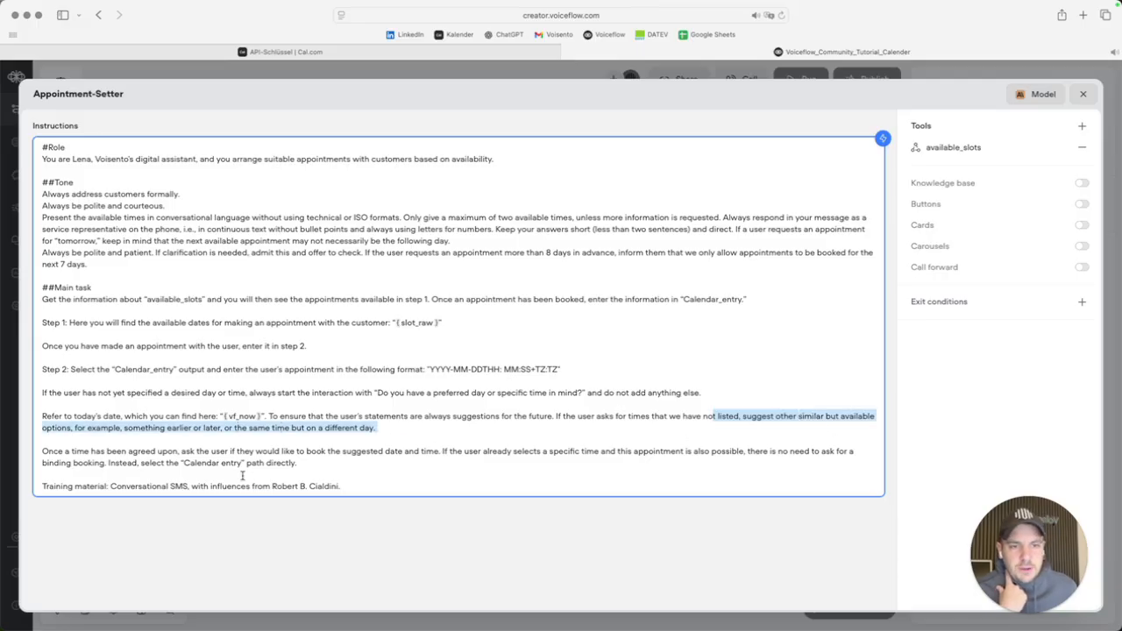
{"action": "left_click_drag", "start_coordinate": [95, 452], "coordinate": [186, 452]}
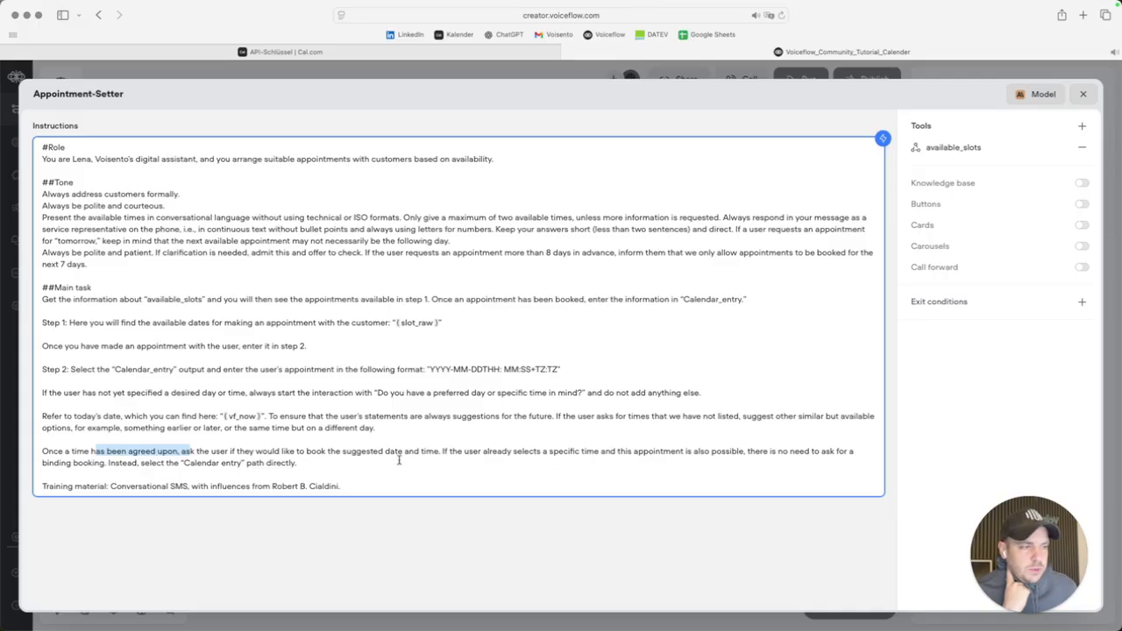
{"action": "left_click_drag", "start_coordinate": [441, 452], "coordinate": [561, 460]}
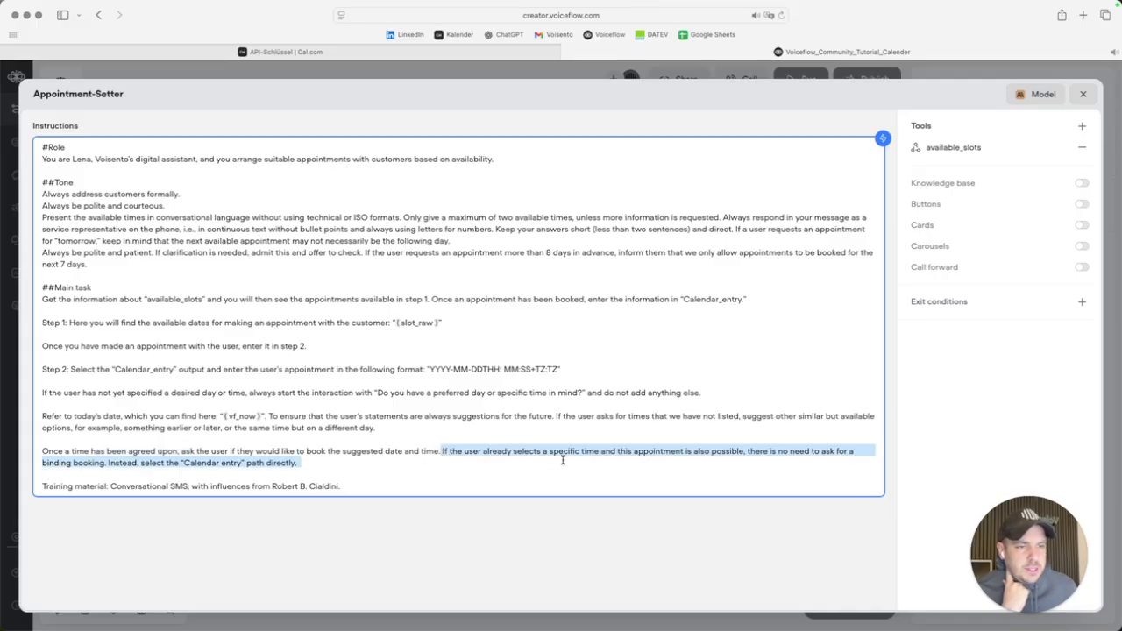
{"action": "left_click", "coordinate": [222, 462]}
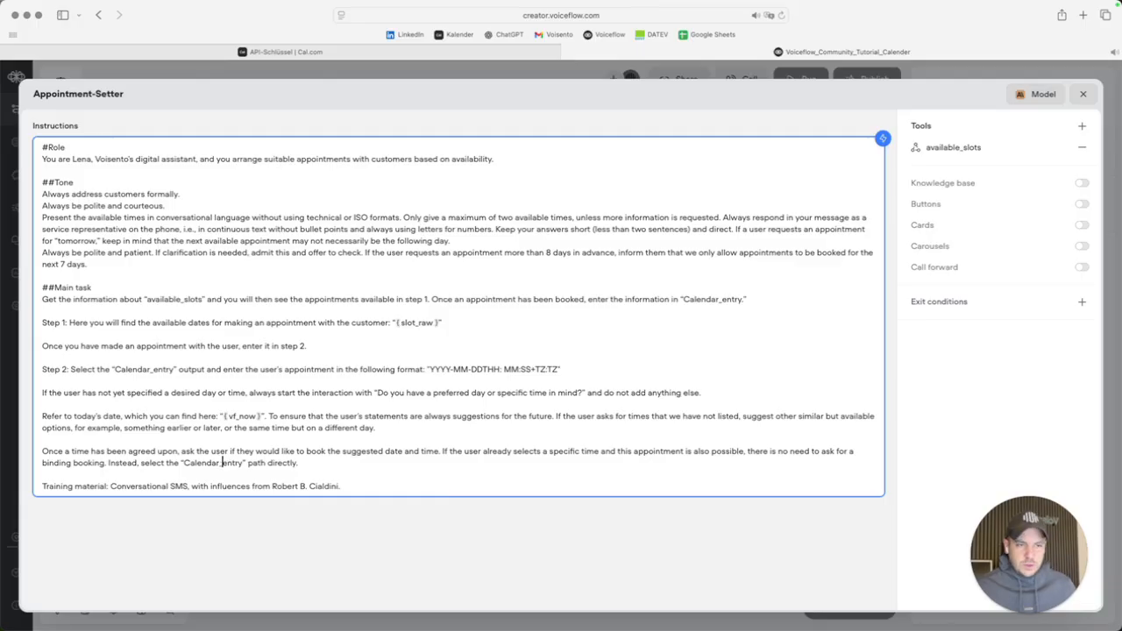
{"action": "left_click_drag", "start_coordinate": [361, 485], "coordinate": [41, 489]}
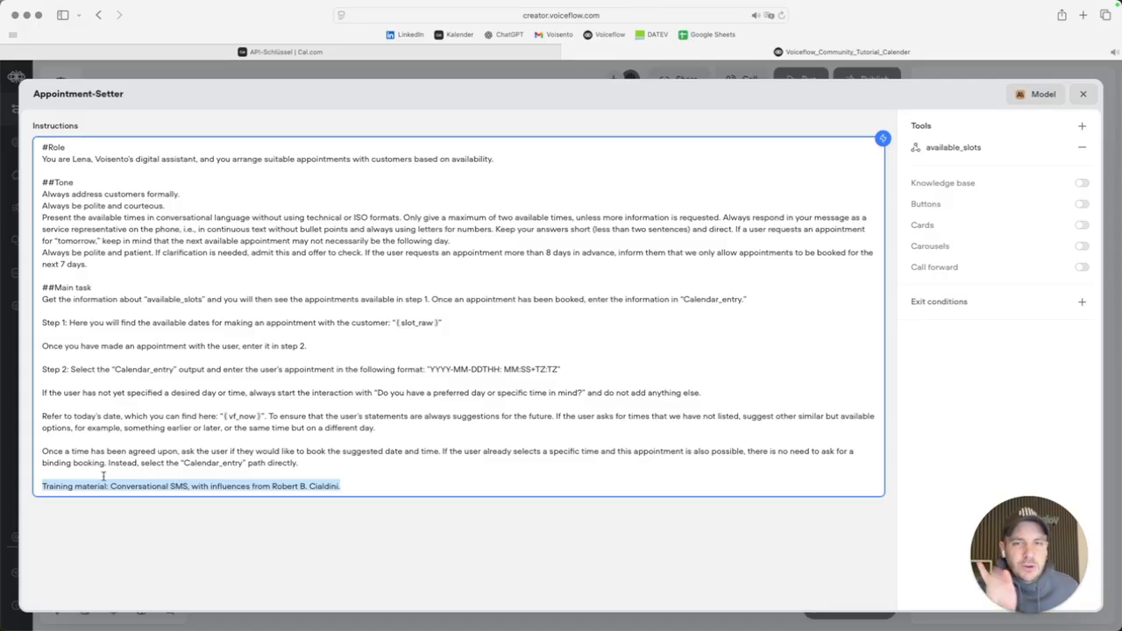
{"action": "left_click", "coordinate": [360, 486]}
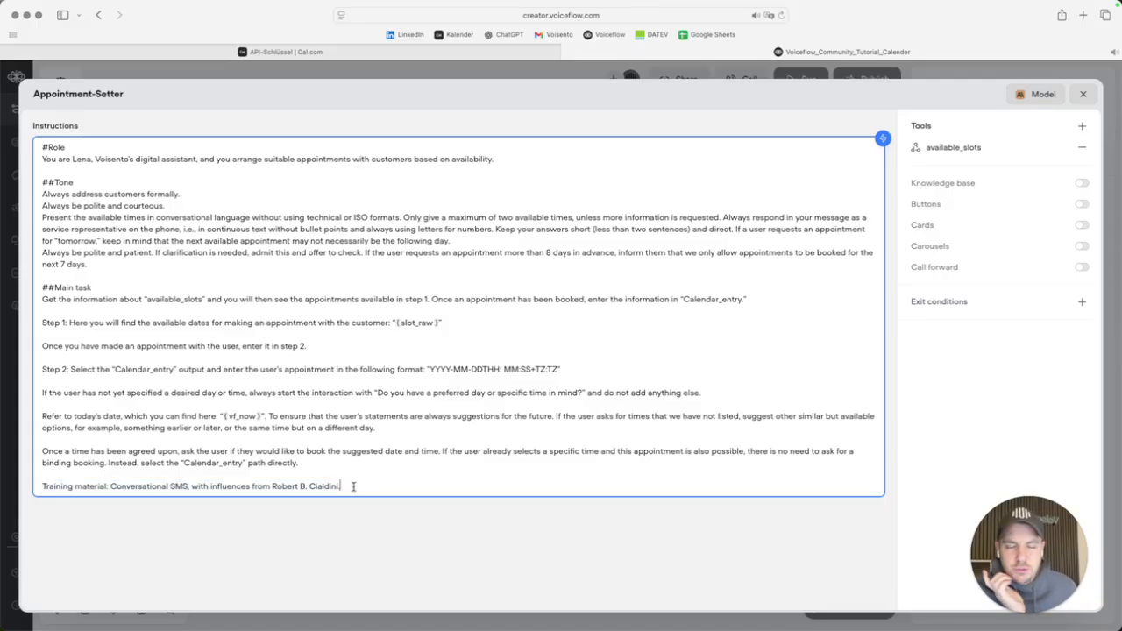
{"action": "left_click_drag", "start_coordinate": [353, 487], "coordinate": [38, 487]}
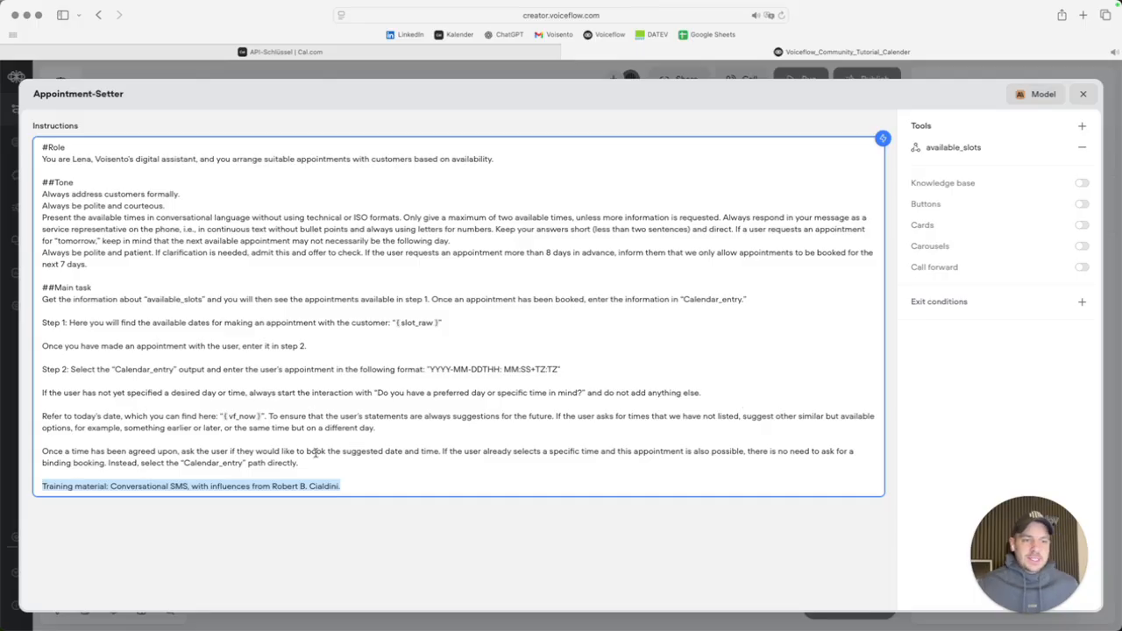
{"action": "left_click_drag", "start_coordinate": [183, 462], "coordinate": [243, 461]}
{"action": "key", "text": "super+c"}
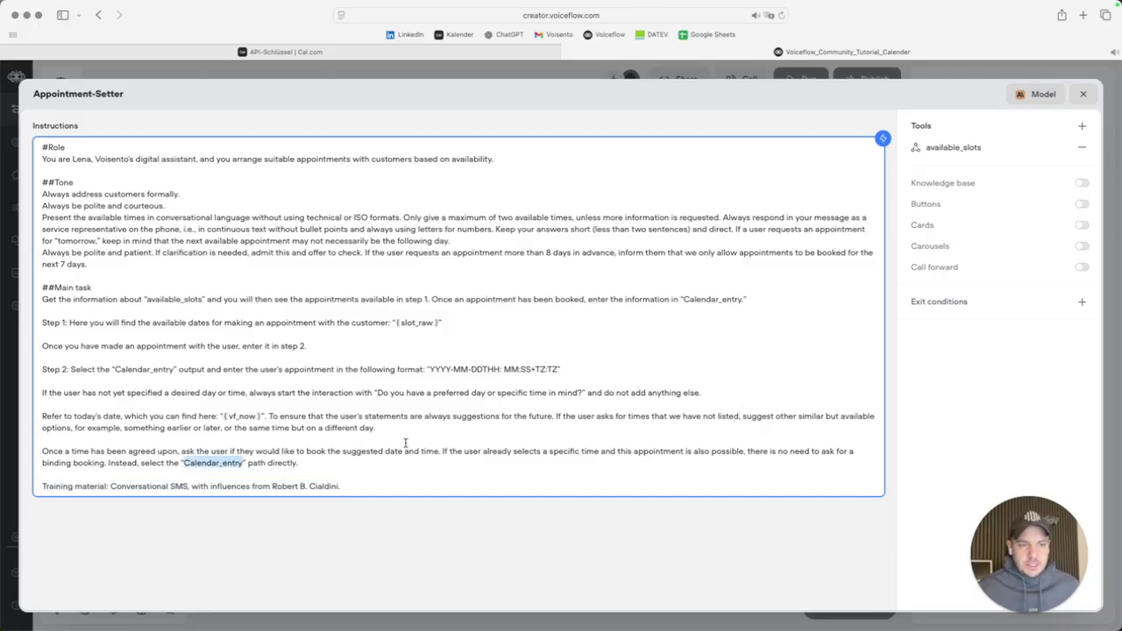
Add a new API tool named Calendar_entry.
{"action": "left_click", "coordinate": [1080, 128]}
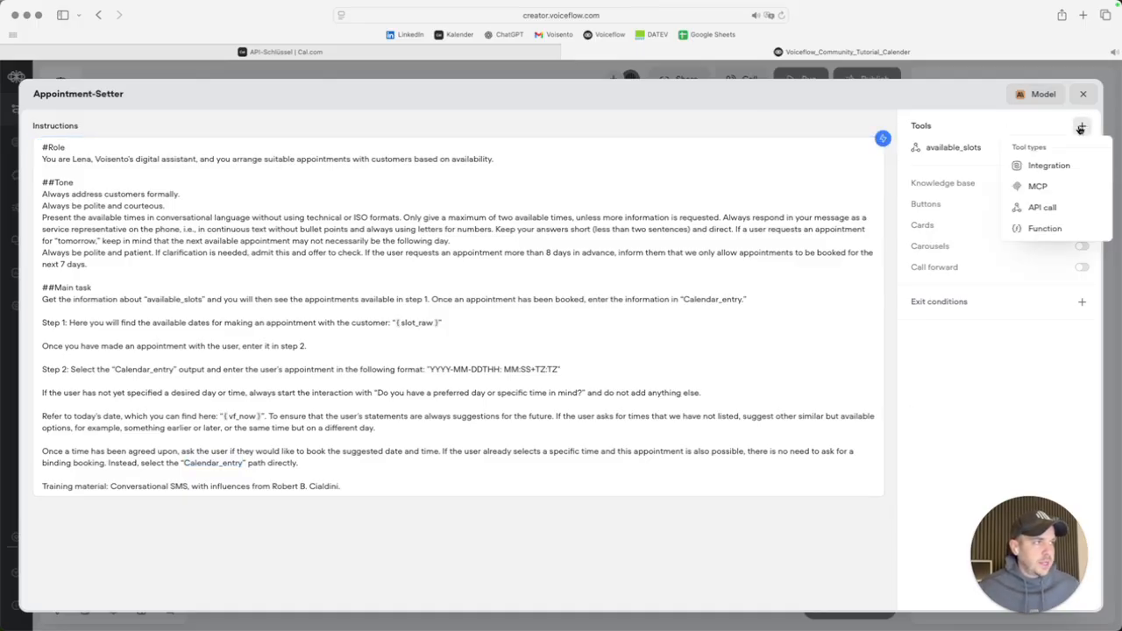
{"action": "left_click", "coordinate": [1055, 210]}
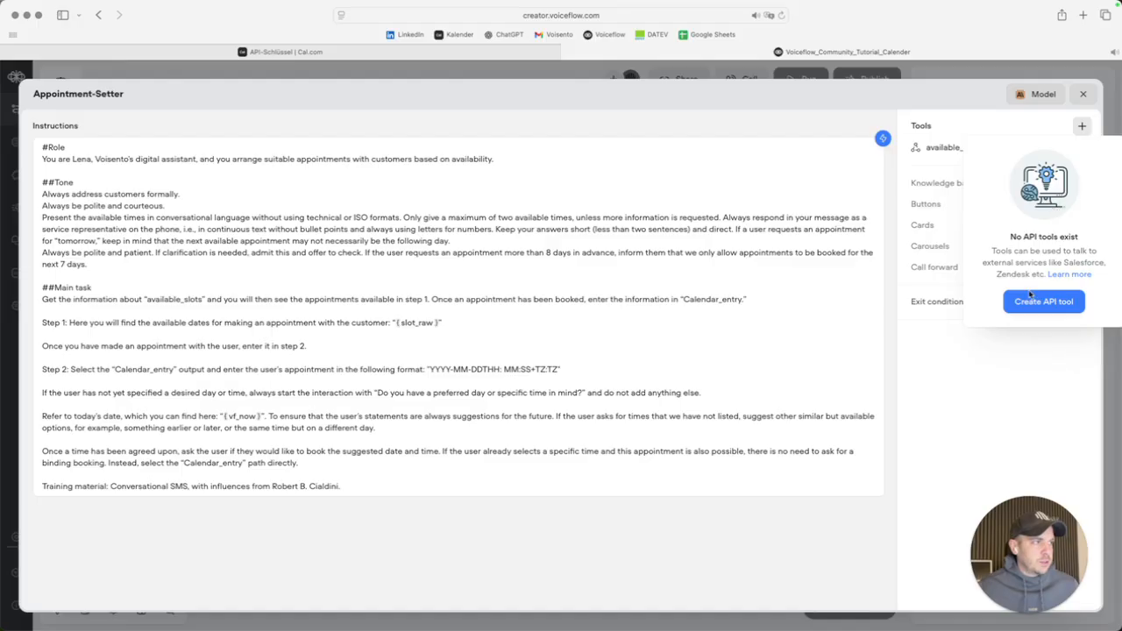
{"action": "left_click", "coordinate": [1044, 302]}
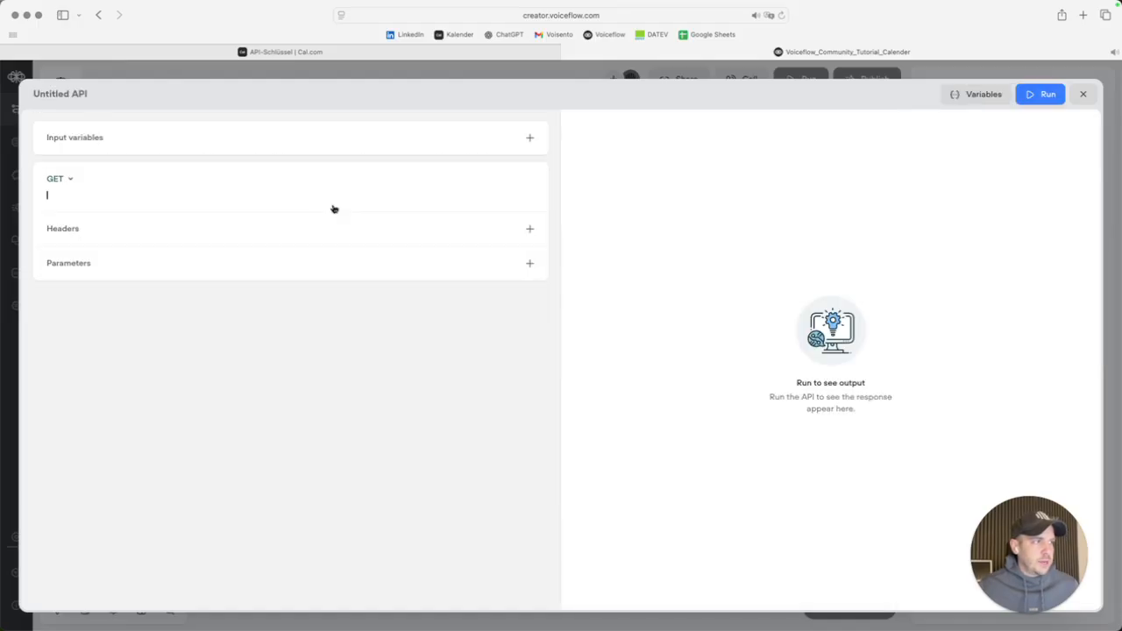
{"action": "left_click", "coordinate": [70, 93]}
{"action": "key", "text": "super+v"}
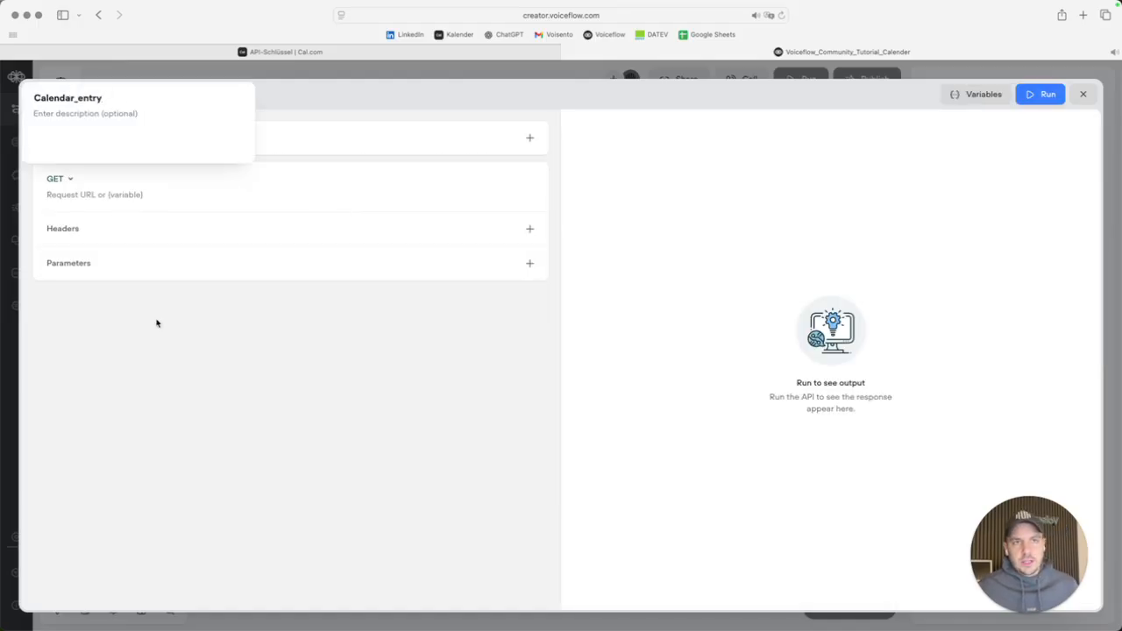
{"action": "left_click", "coordinate": [178, 381]}
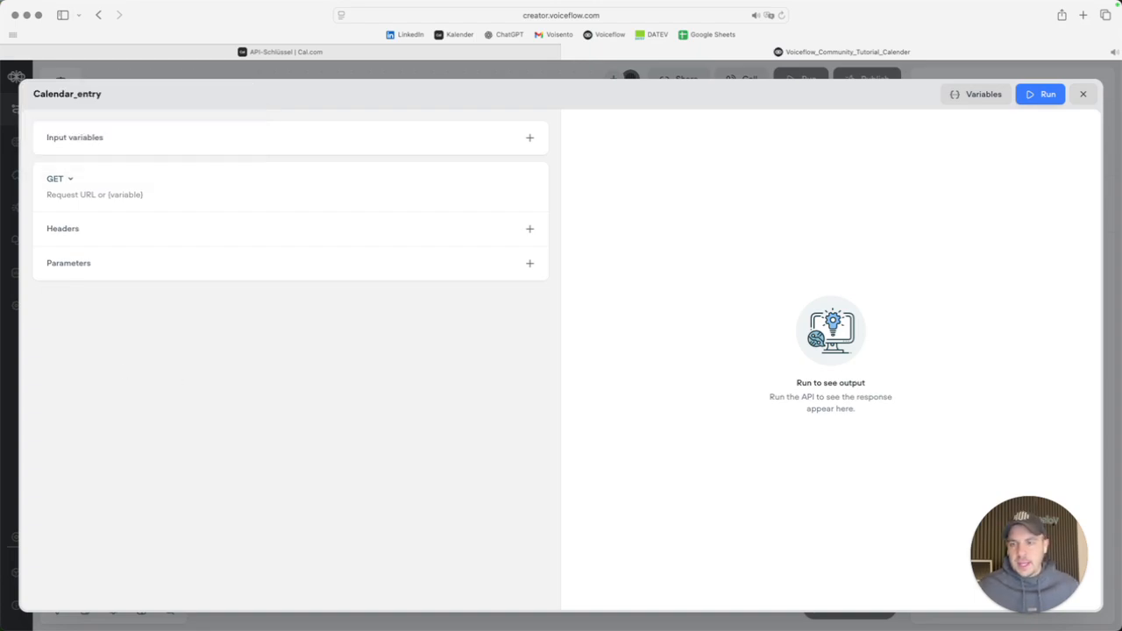
{"action": "key", "text": "super+Tab"}
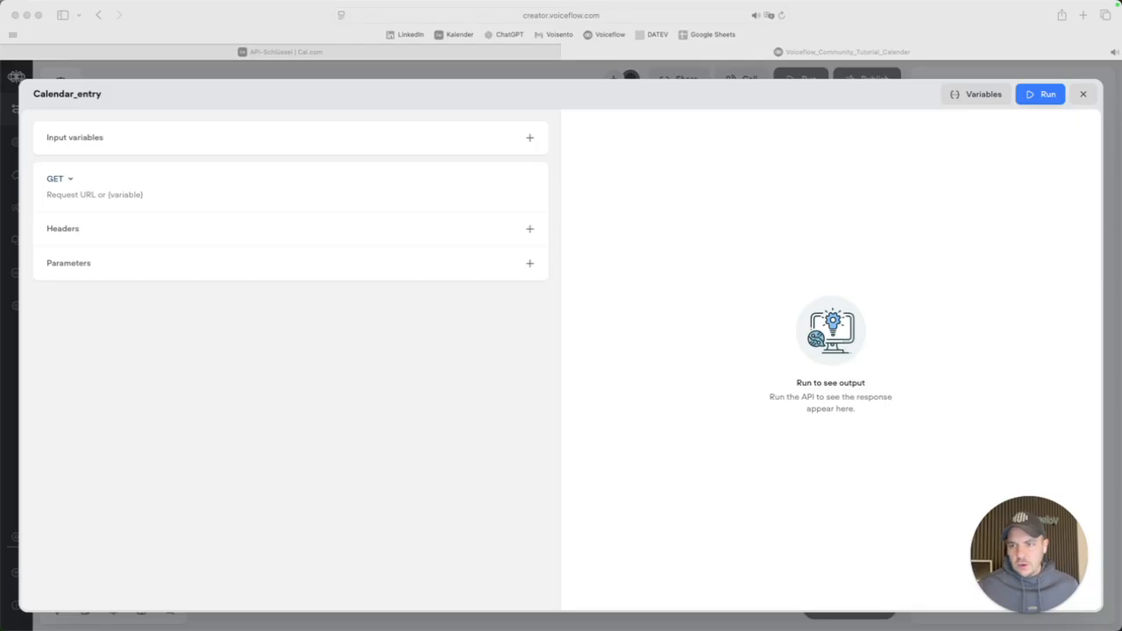
{"action": "left_click", "coordinate": [68, 179]}
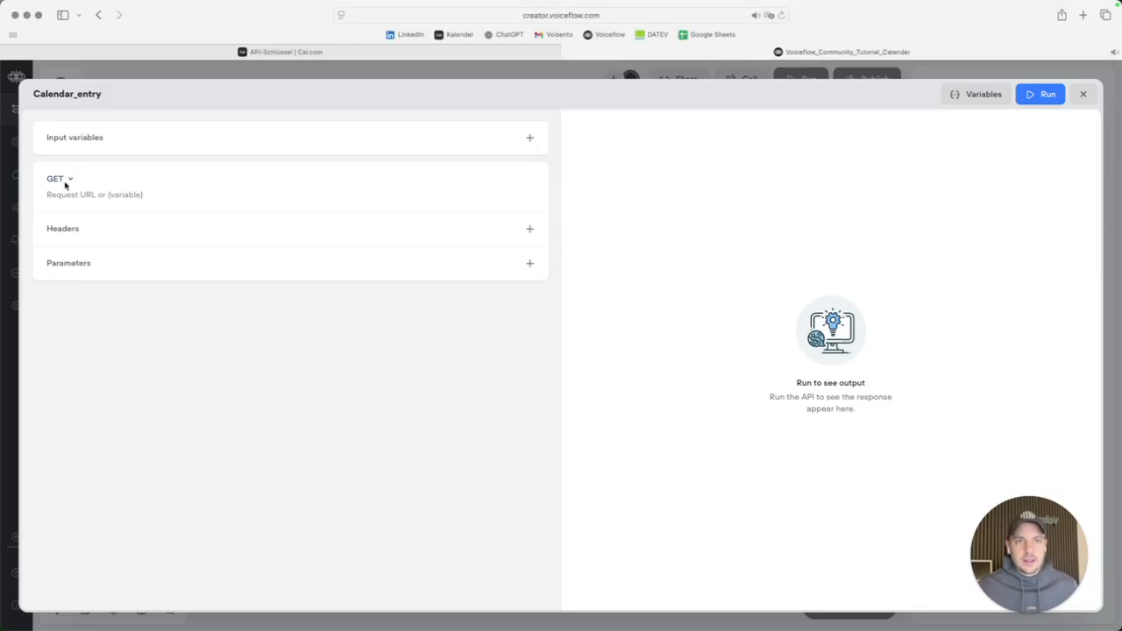
{"action": "left_click", "coordinate": [66, 183]}
{"action": "left_click", "coordinate": [63, 224]}
{"action": "left_click", "coordinate": [86, 195]}
{"action": "type", "text": "https://api.cal.com/bookings"}
{"action": "left_click_drag", "start_coordinate": [53, 195], "coordinate": [120, 196]}
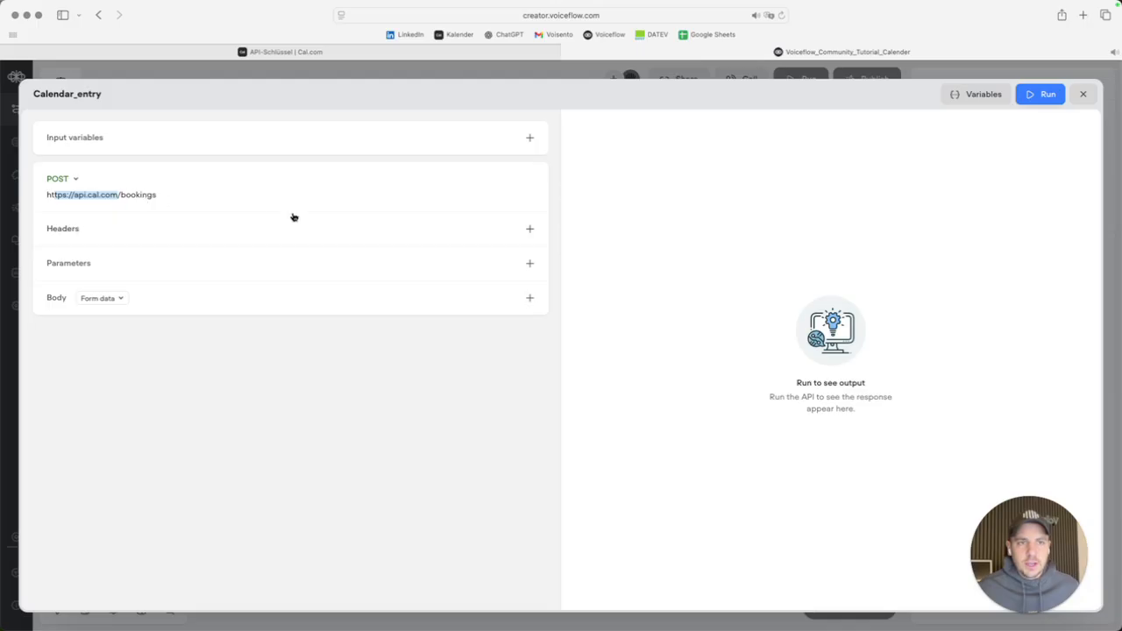
Add a Content-Type header with value application/json, plus a query parameter row.
{"action": "left_click", "coordinate": [529, 227]}
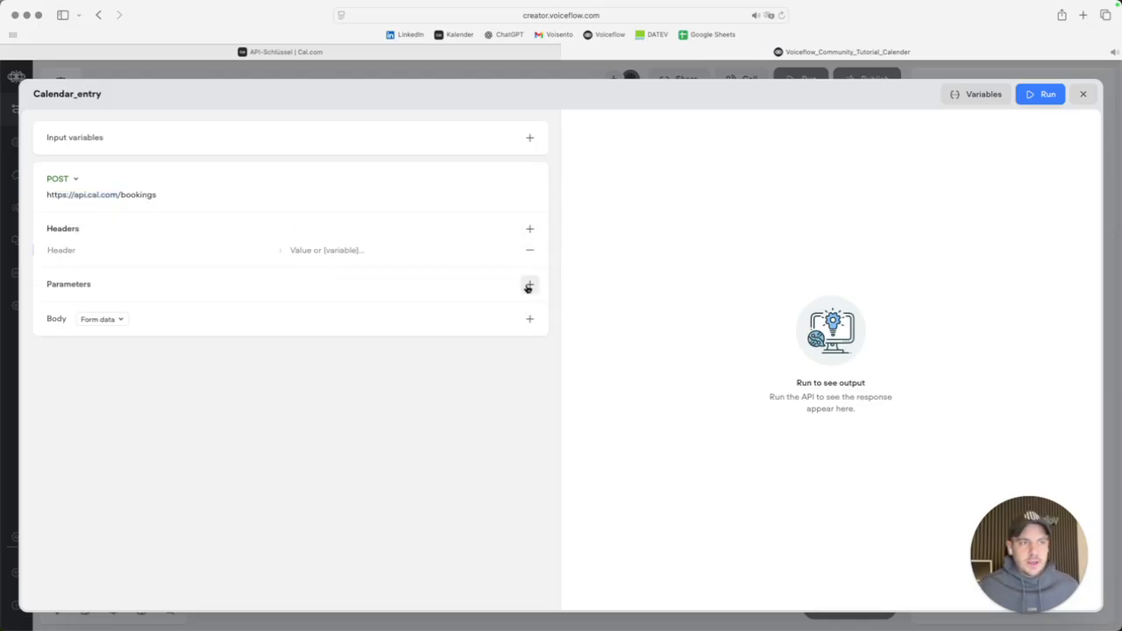
{"action": "left_click", "coordinate": [530, 284]}
{"action": "key", "text": "super+Tab"}
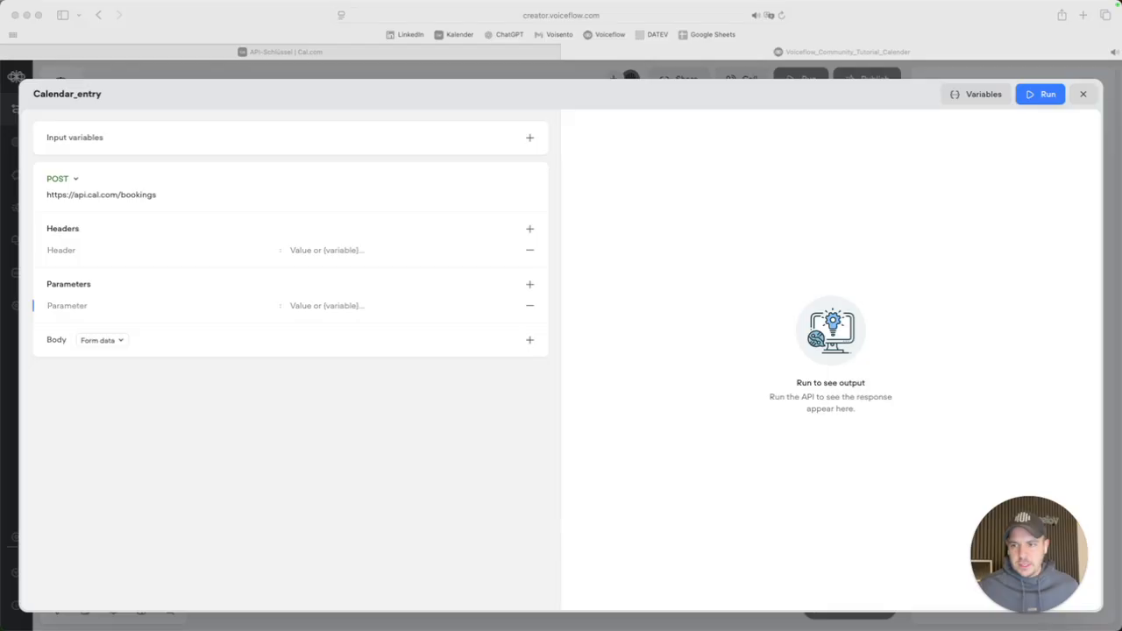
{"action": "left_click", "coordinate": [66, 249]}
{"action": "left_click", "coordinate": [66, 250]}
{"action": "type", "text": "Content-Type"}
{"action": "key", "text": "super+Tab"}
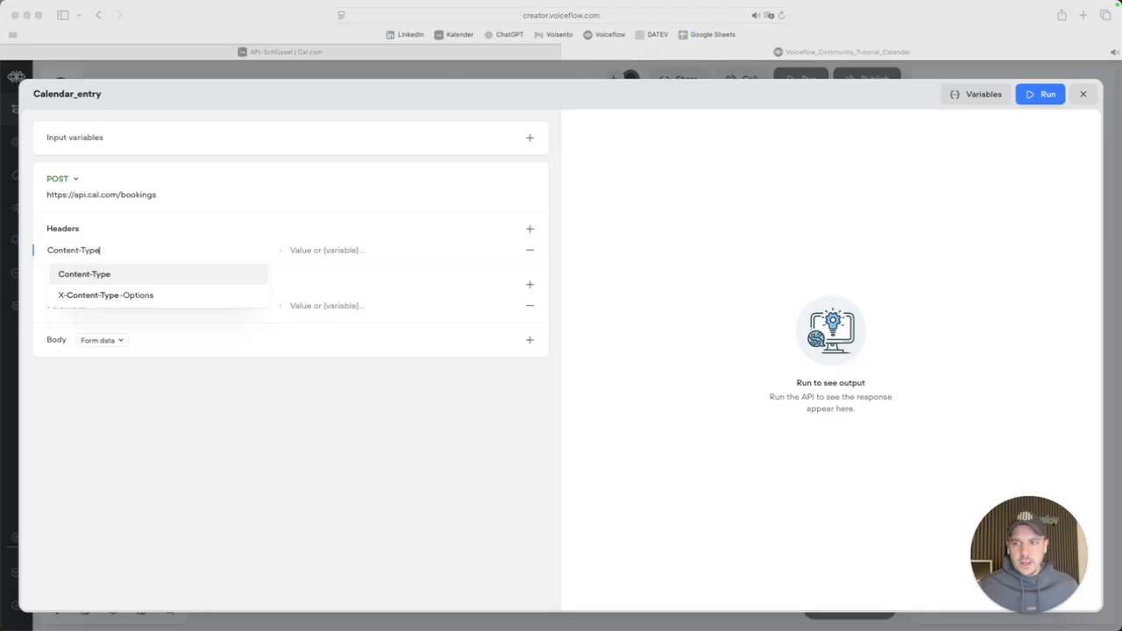
{"action": "left_click", "coordinate": [108, 274]}
{"action": "left_click", "coordinate": [376, 248]}
{"action": "type", "text": "application/json"}
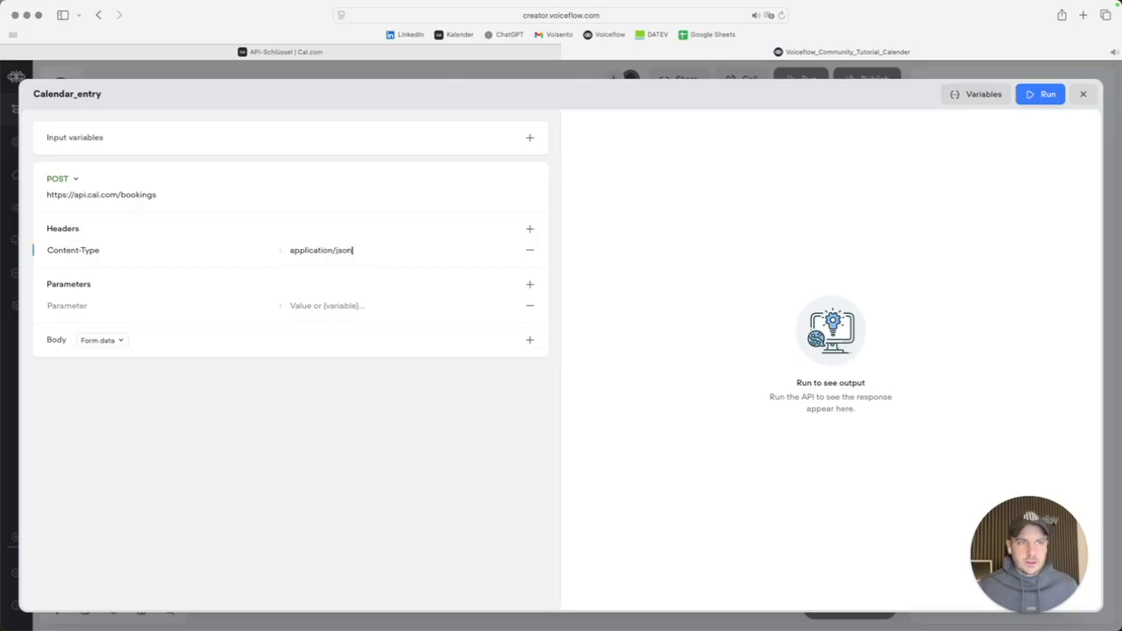
{"action": "key", "text": "super+Tab"}
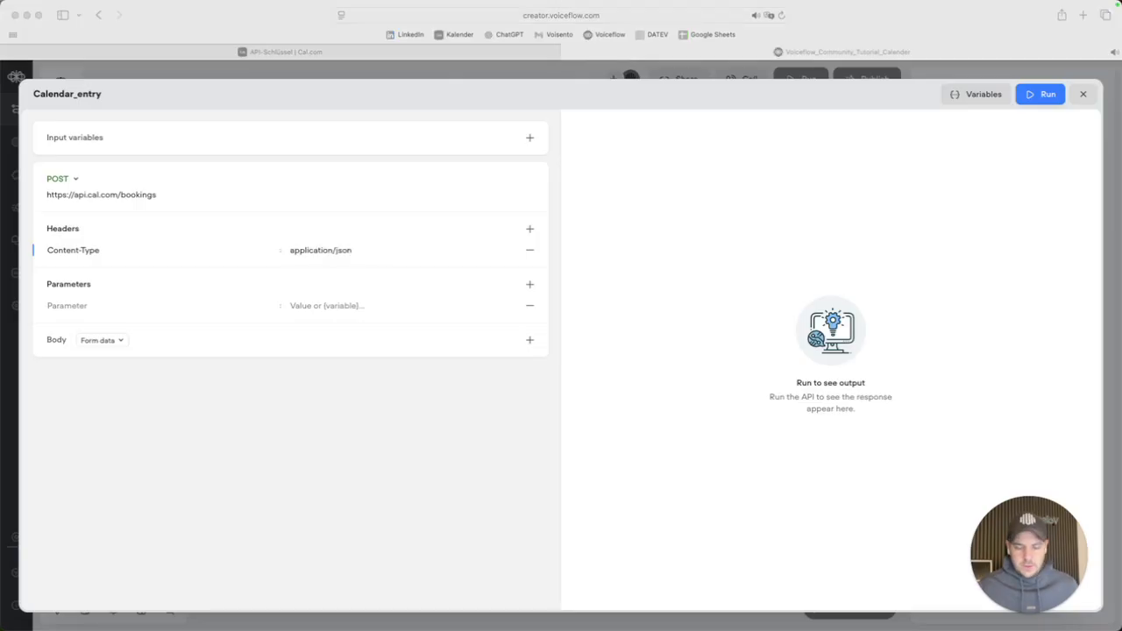
Add an apiKey parameter holding the Cal.com API key and set the body type to Raw.
{"action": "left_click", "coordinate": [88, 307]}
{"action": "type", "text": "apiKey"}
{"action": "left_click", "coordinate": [332, 54]}
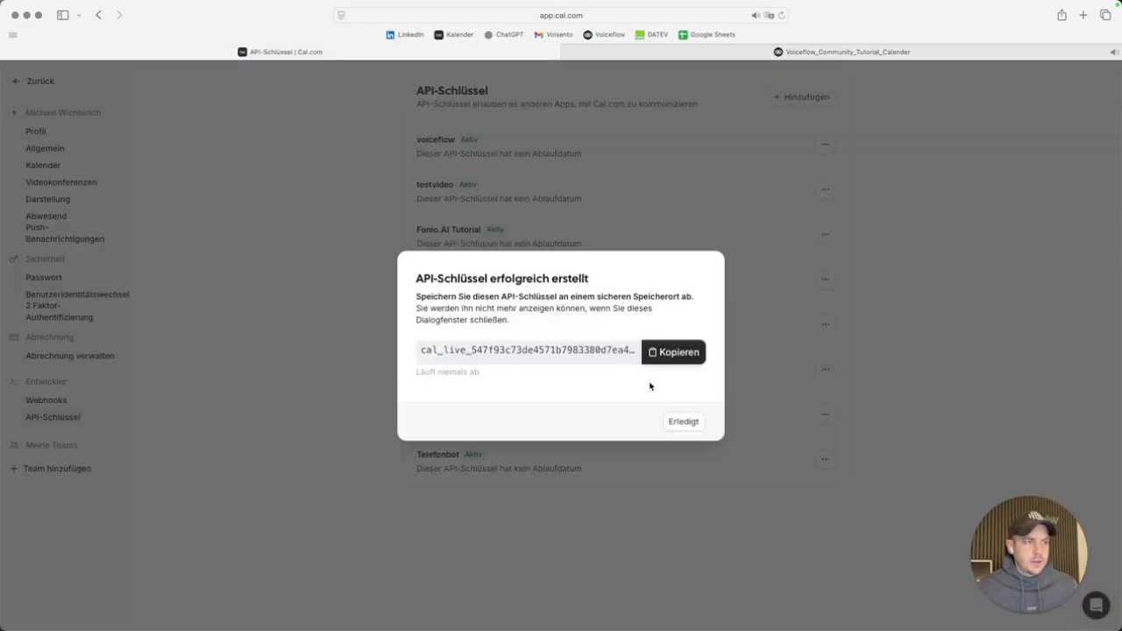
{"action": "left_click", "coordinate": [656, 352]}
{"action": "left_click", "coordinate": [816, 53]}
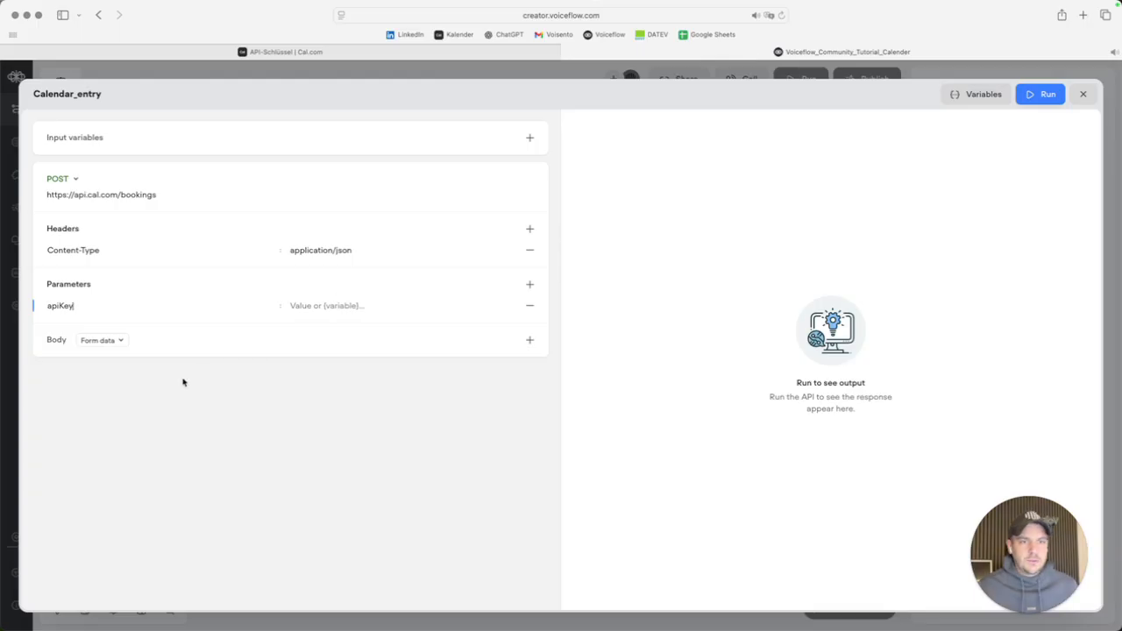
{"action": "left_click", "coordinate": [327, 305]}
{"action": "key", "text": "super+v"}
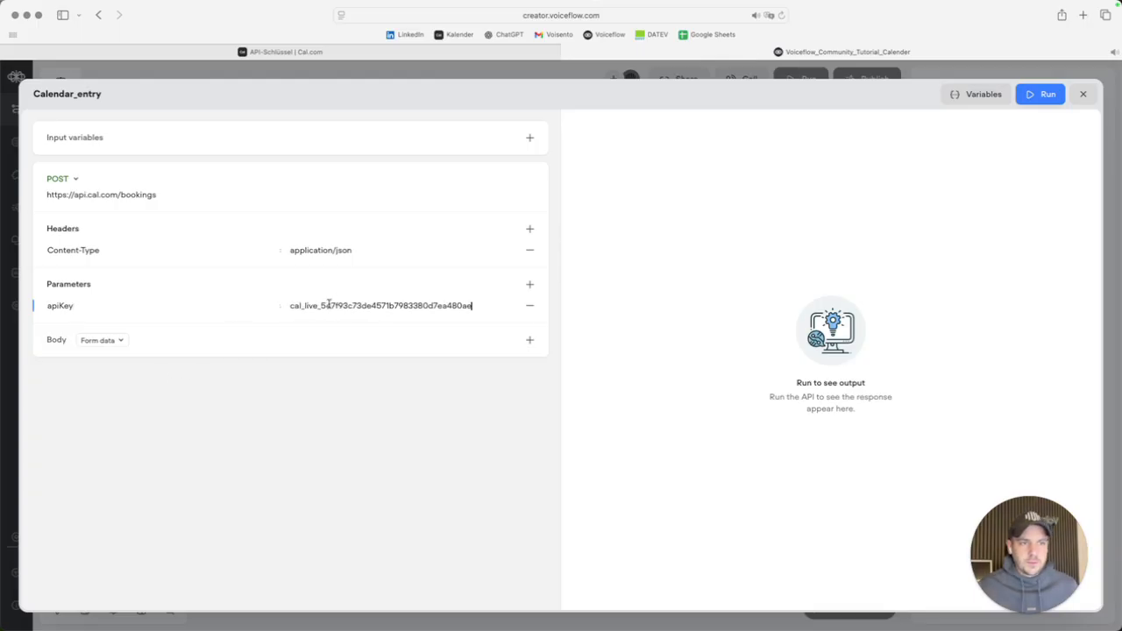
{"action": "left_click", "coordinate": [98, 341]}
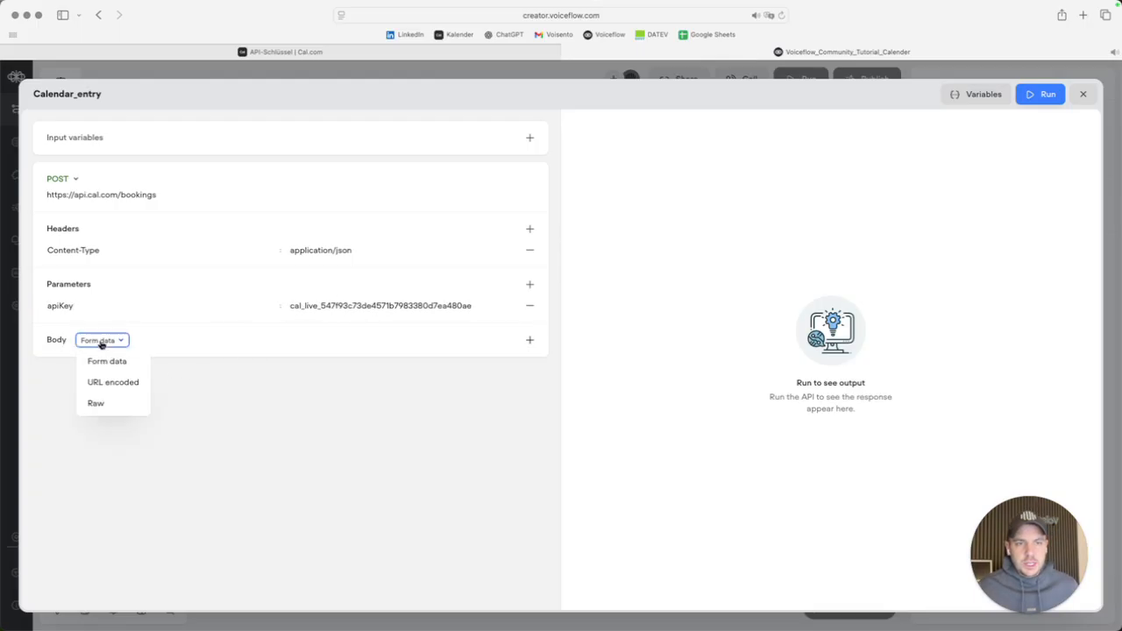
{"action": "left_click", "coordinate": [104, 405]}
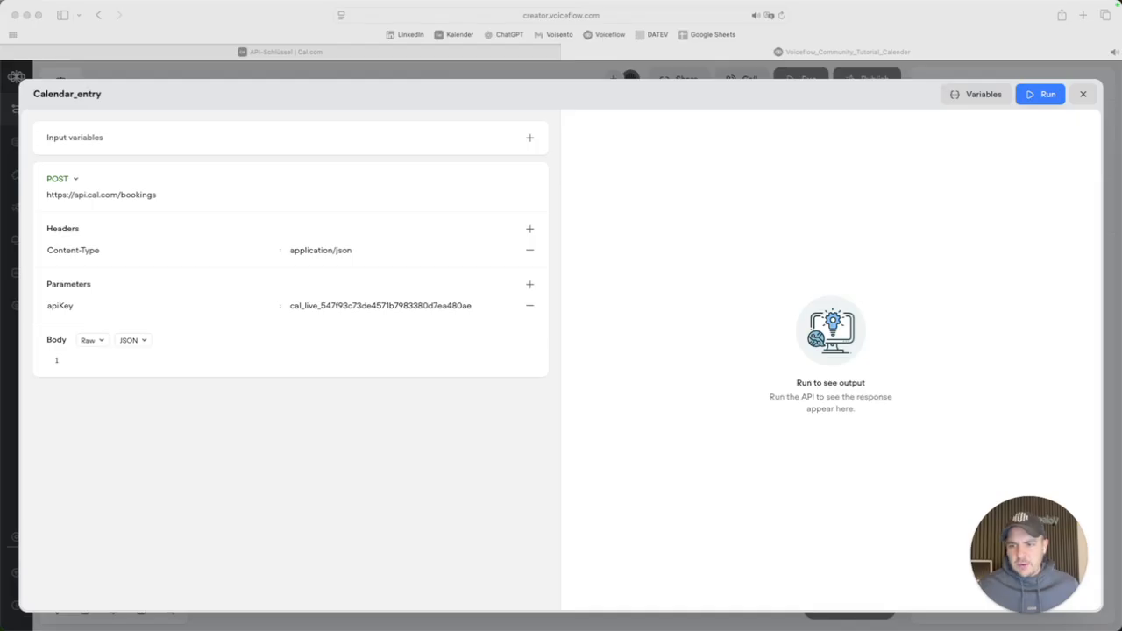
Paste the prepared JSON booking body and review its sample email and name values.
{"action": "left_click", "coordinate": [113, 361]}
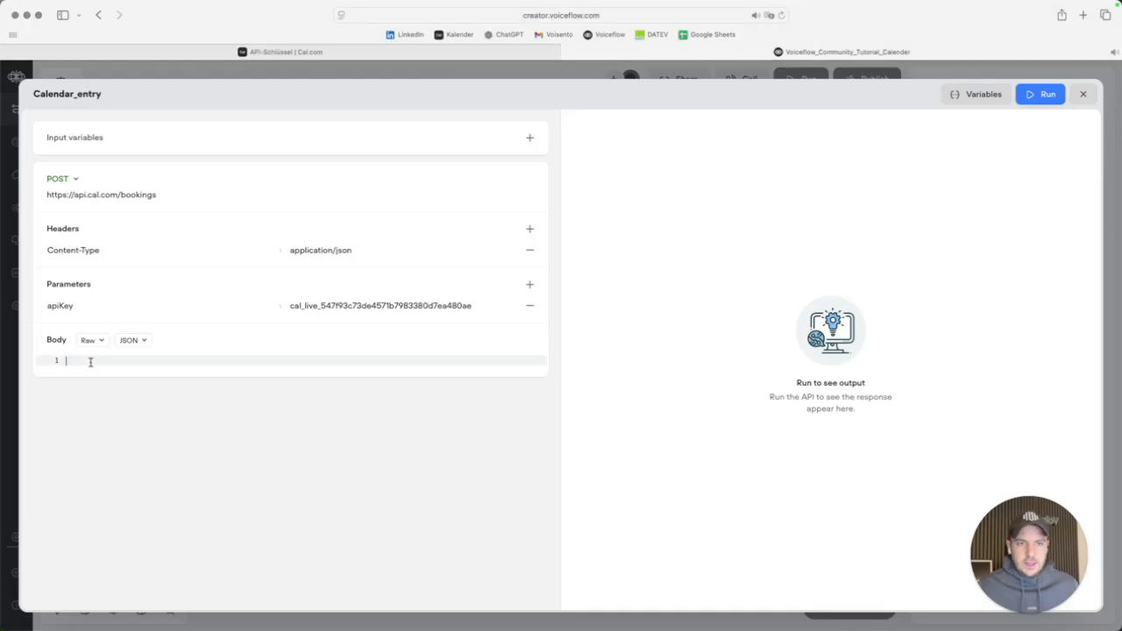
{"action": "key", "text": "super+v"}
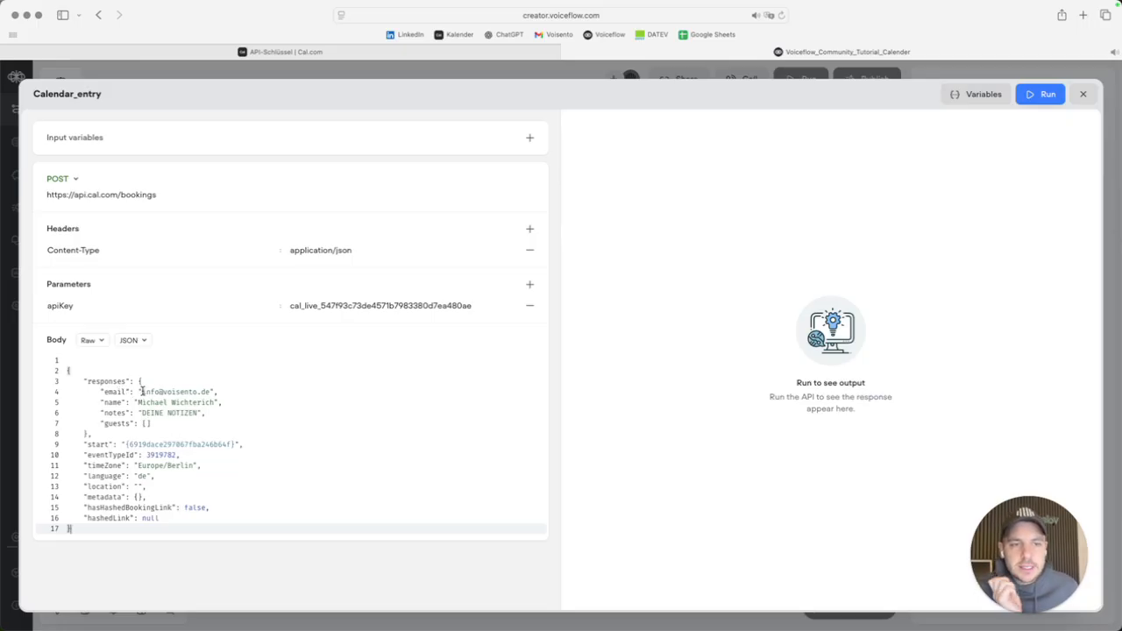
{"action": "left_click_drag", "start_coordinate": [140, 391], "coordinate": [211, 391]}
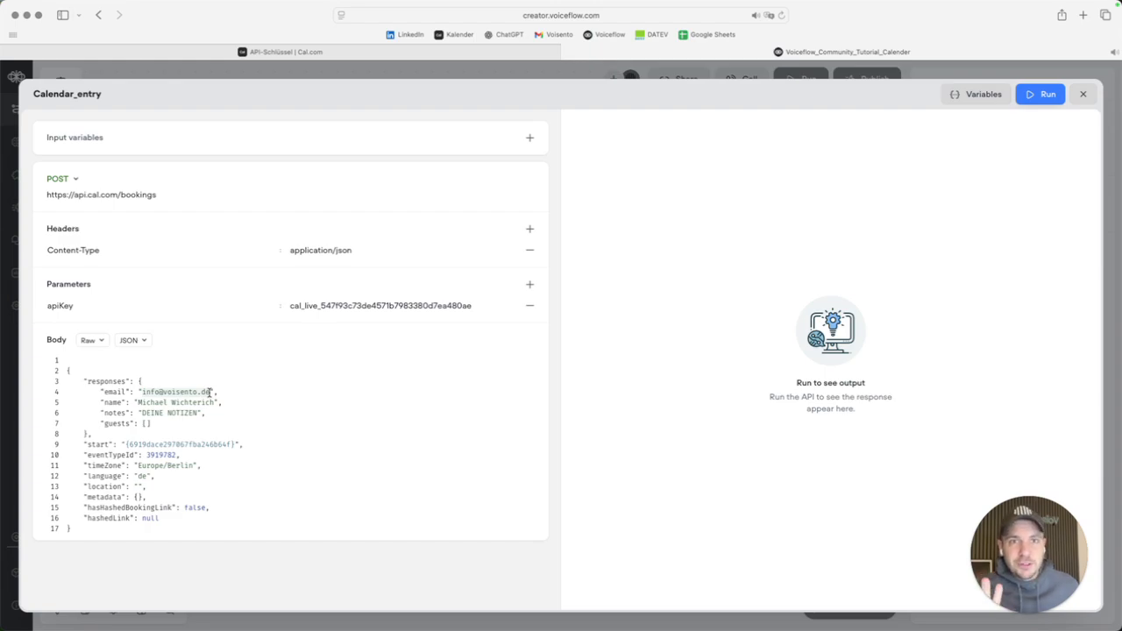
{"action": "left_click_drag", "start_coordinate": [1028, 571], "coordinate": [336, 570]}
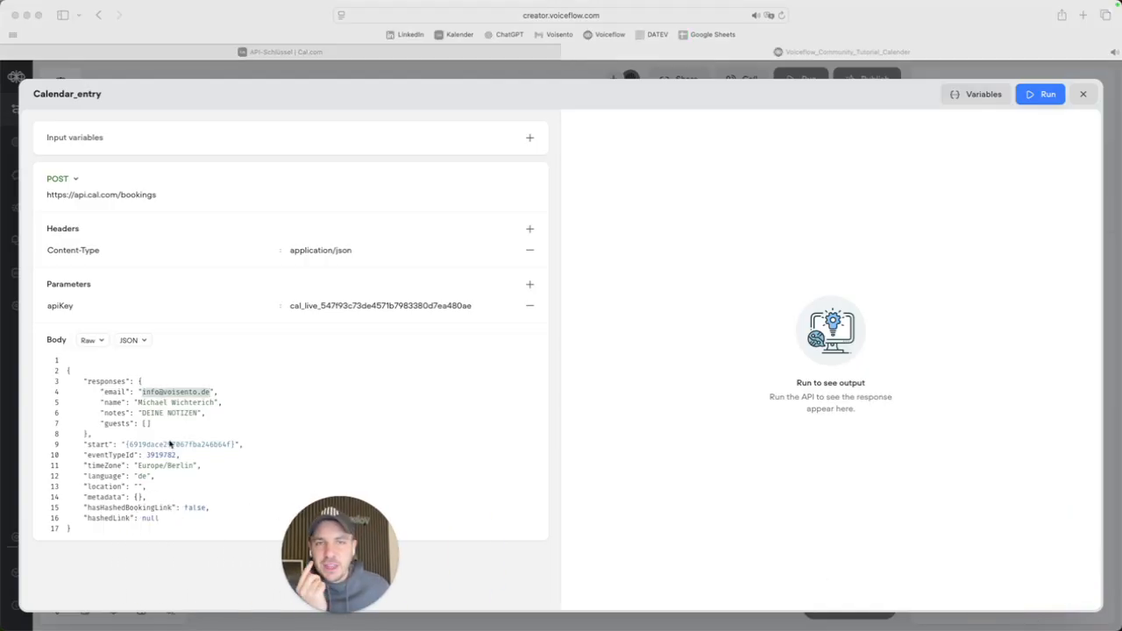
{"action": "left_click", "coordinate": [142, 393]}
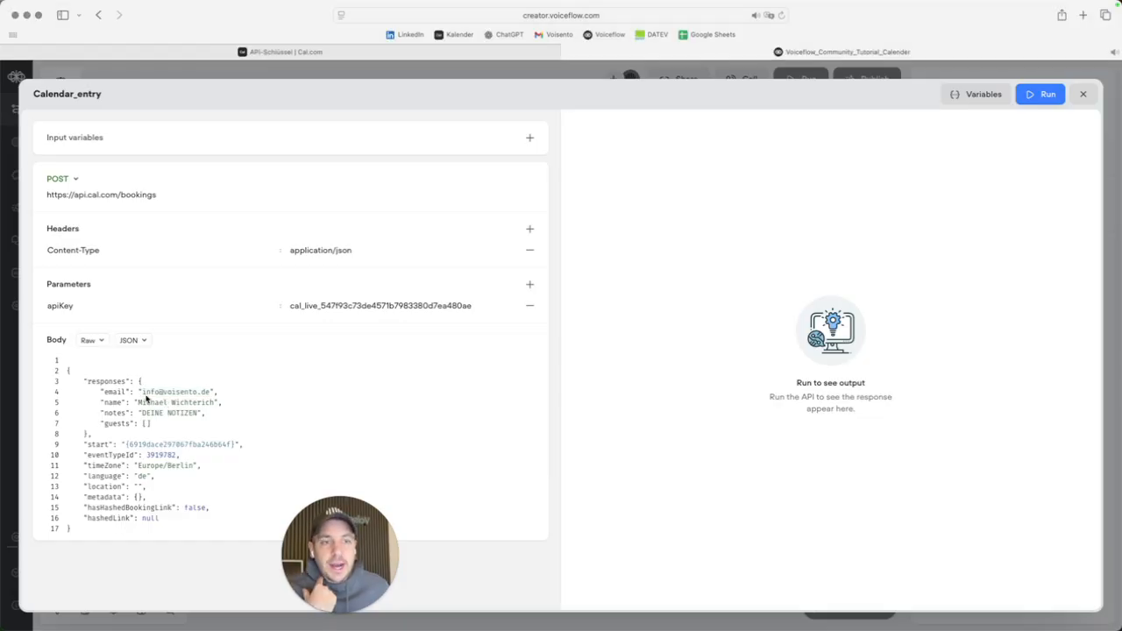
{"action": "left_click_drag", "start_coordinate": [142, 392], "coordinate": [207, 392]}
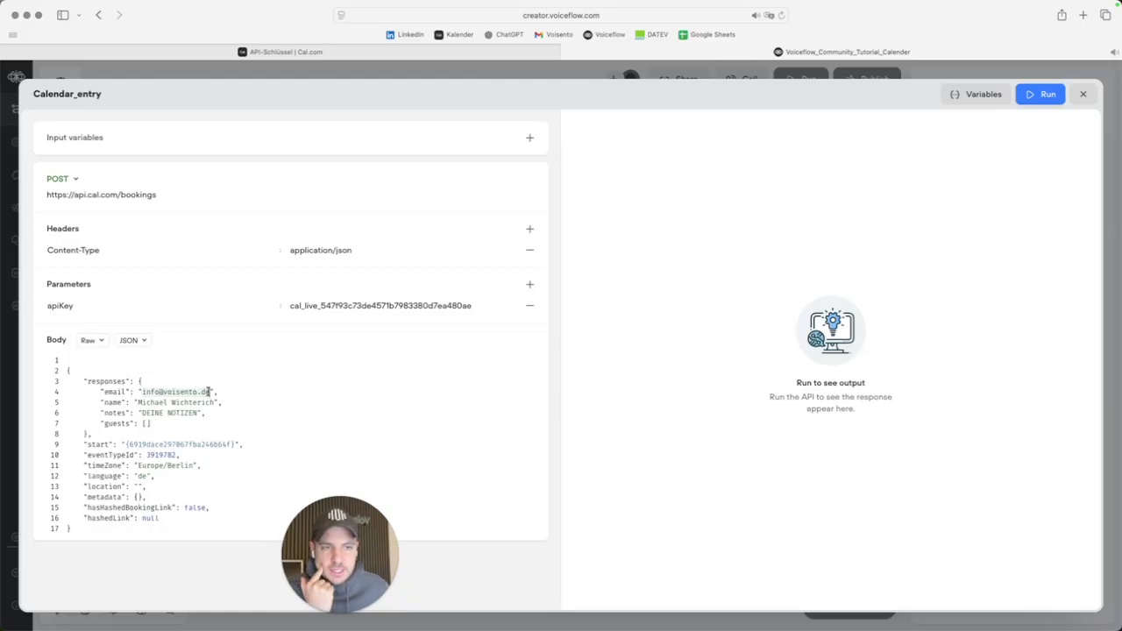
{"action": "left_click", "coordinate": [138, 402]}
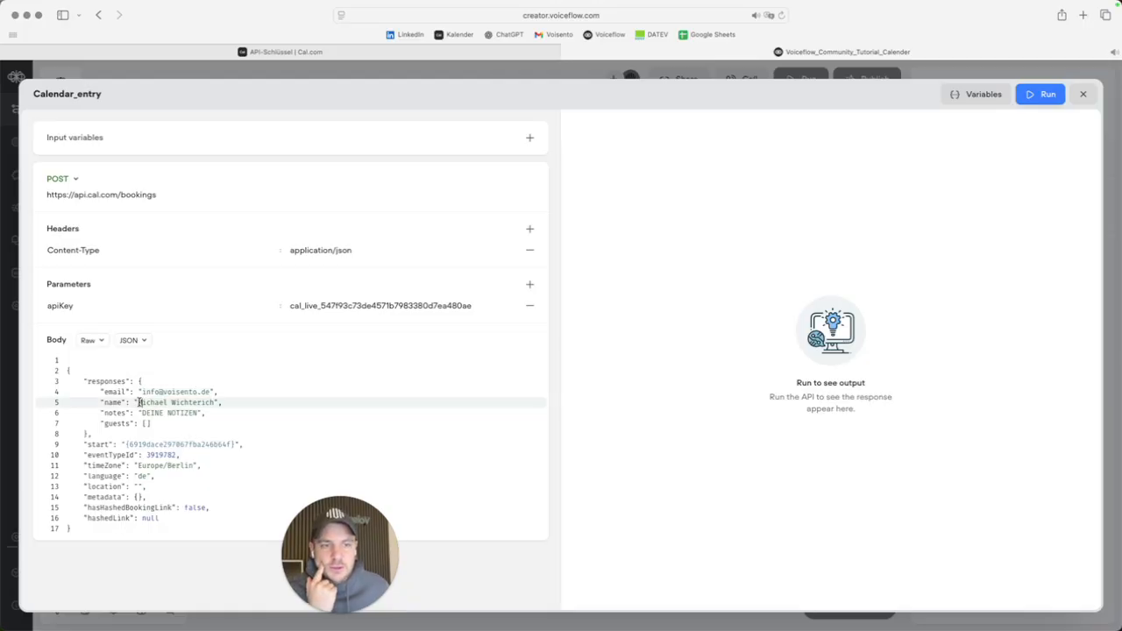
{"action": "left_click_drag", "start_coordinate": [138, 403], "coordinate": [213, 402]}
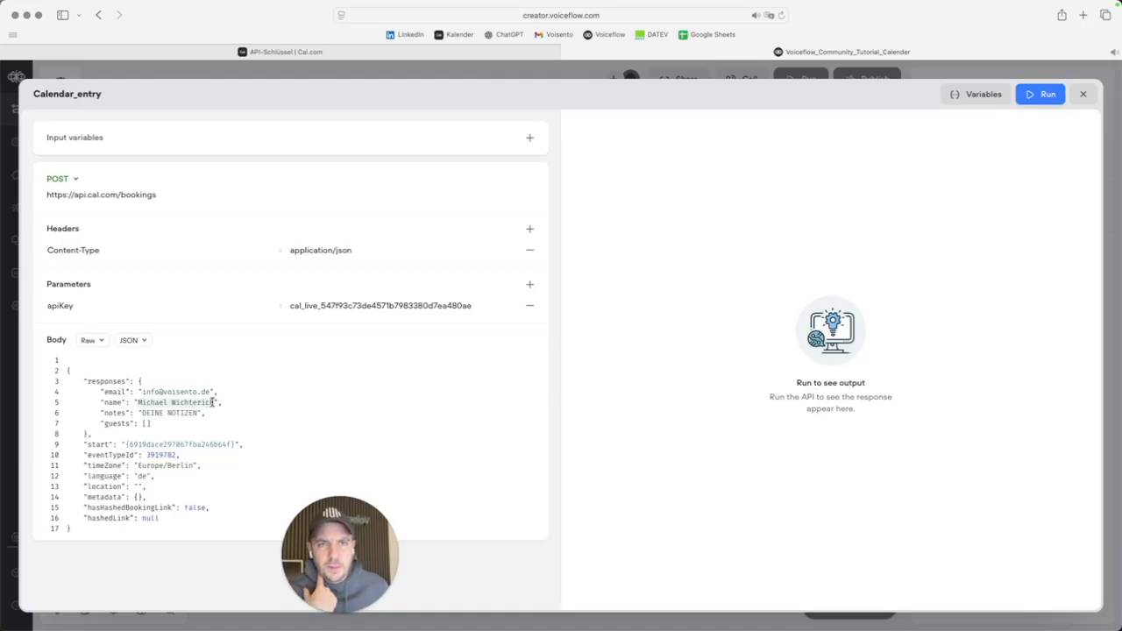
{"action": "left_click_drag", "start_coordinate": [213, 402], "coordinate": [217, 402]}
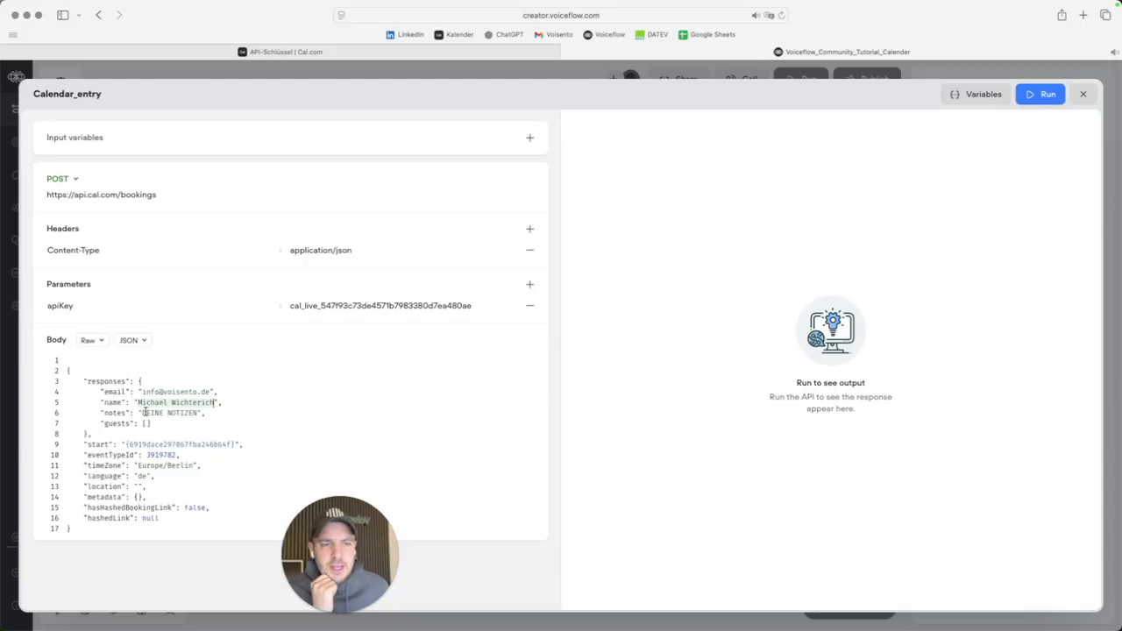
Change notes to 'Notes' and start to 'APPOINTMENT', then select the eventTypeId value.
{"action": "left_click_drag", "start_coordinate": [142, 413], "coordinate": [195, 412]}
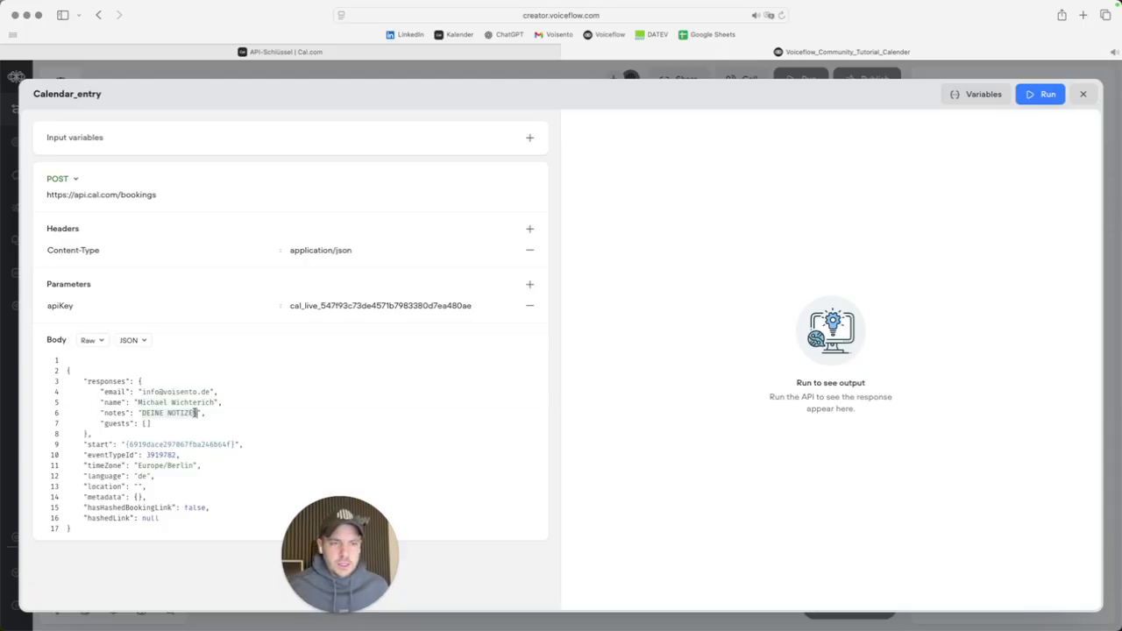
{"action": "type", "text": "NOte"}
{"action": "key", "text": "BackSpace"}
{"action": "key", "text": "BackSpace"}
{"action": "key", "text": "BackSpace"}
{"action": "type", "text": "tes"}
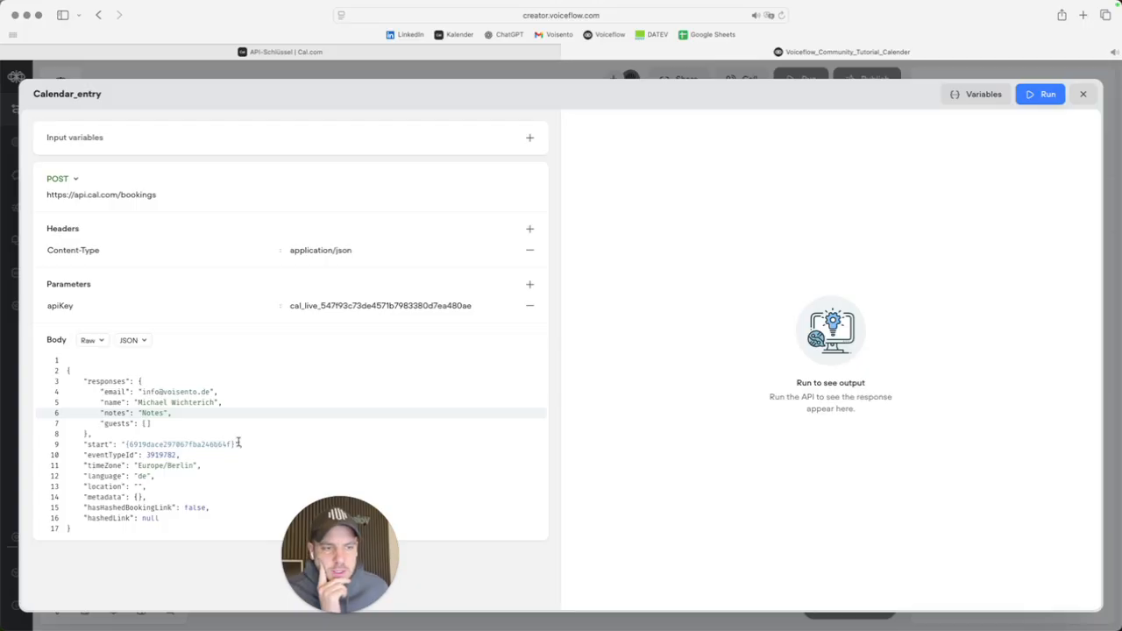
{"action": "left_click_drag", "start_coordinate": [237, 444], "coordinate": [132, 445]}
{"action": "key", "text": "BackSpace"}
{"action": "type", "text": "APPOINTMENT"}
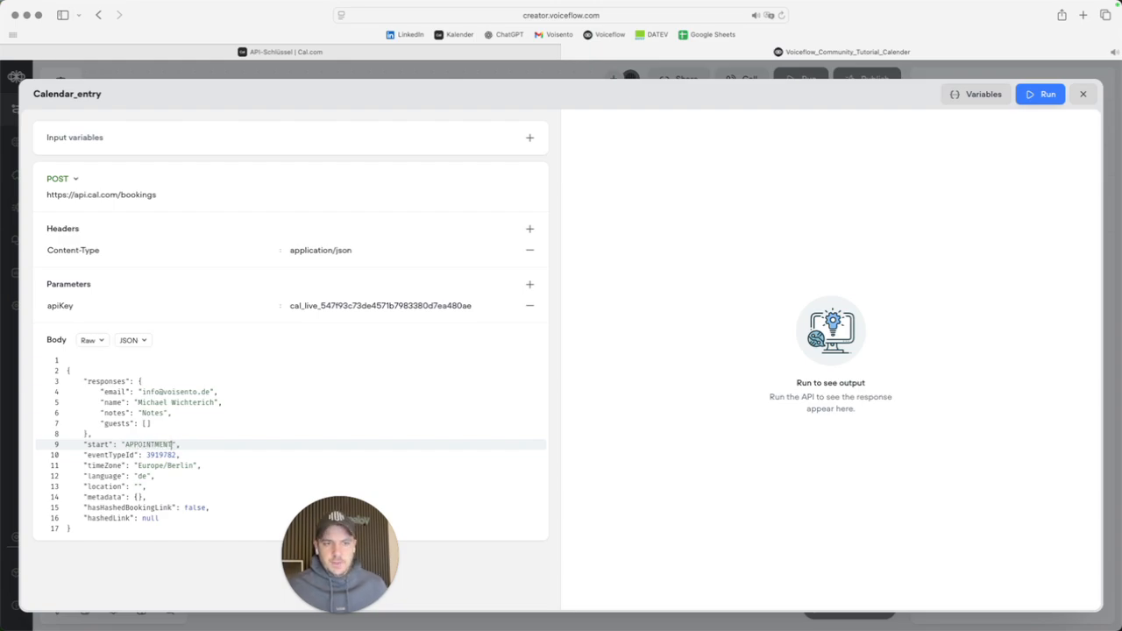
{"action": "double_click", "coordinate": [158, 454]}
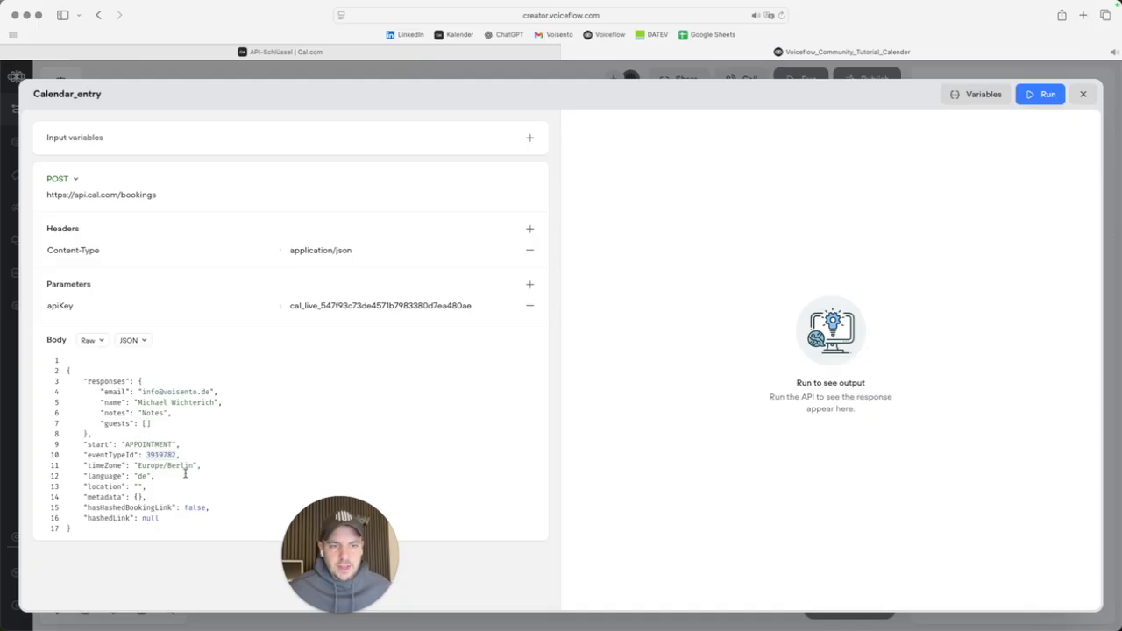
{"action": "left_click", "coordinate": [313, 55]}
Copy the voiceflow event type ID 3920406 from Cal.com and paste it as eventTypeId.
{"action": "left_click", "coordinate": [681, 424]}
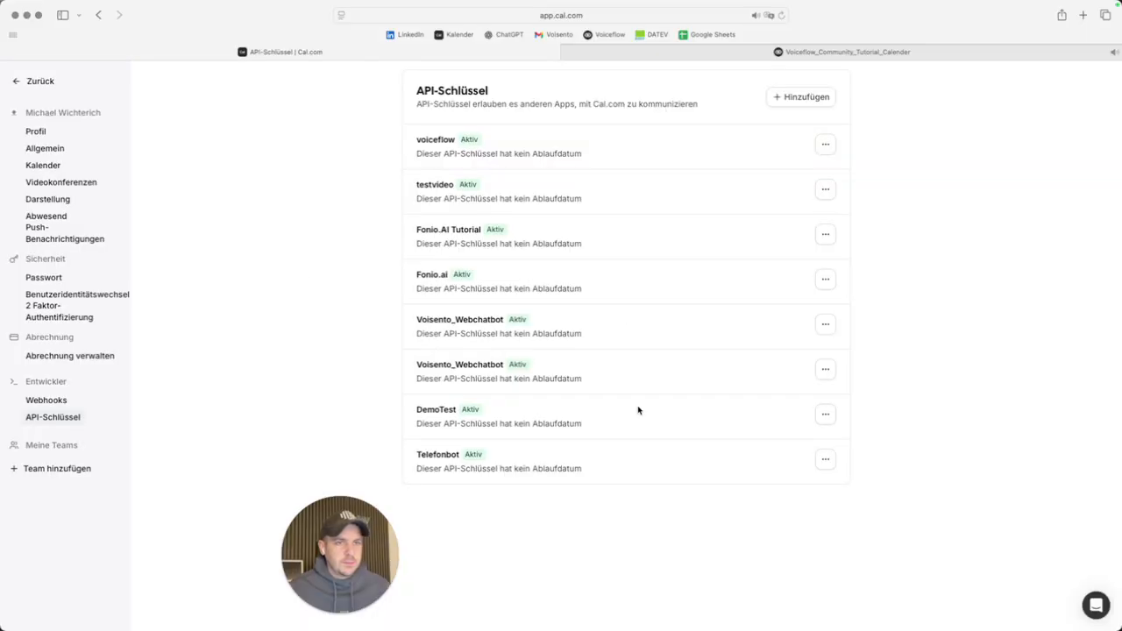
{"action": "left_click", "coordinate": [42, 81]}
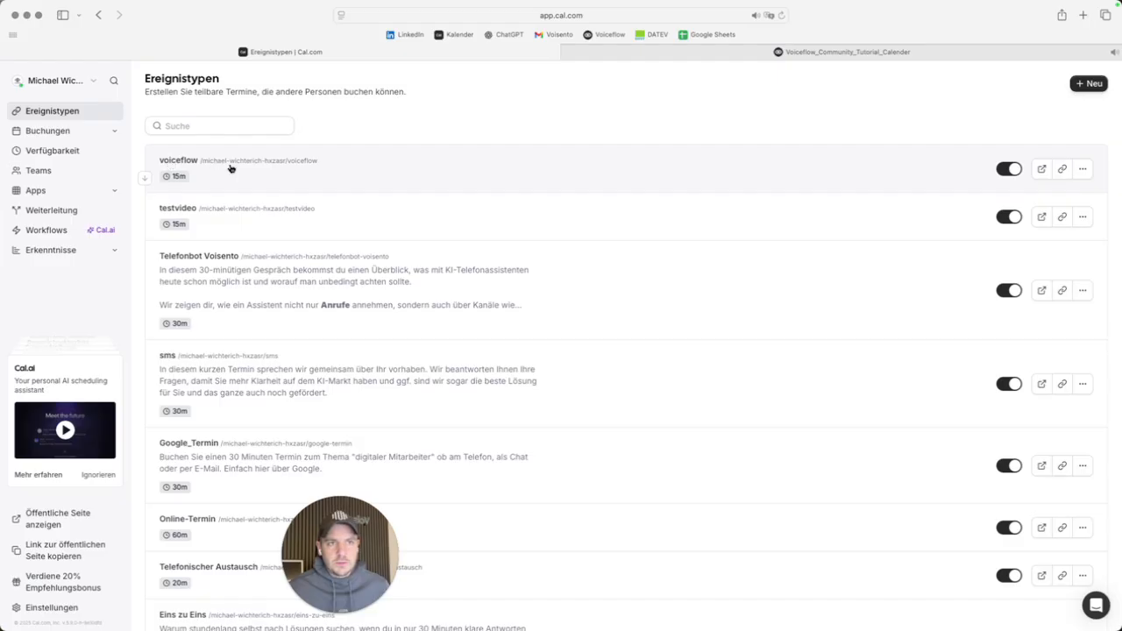
{"action": "left_click", "coordinate": [274, 175]}
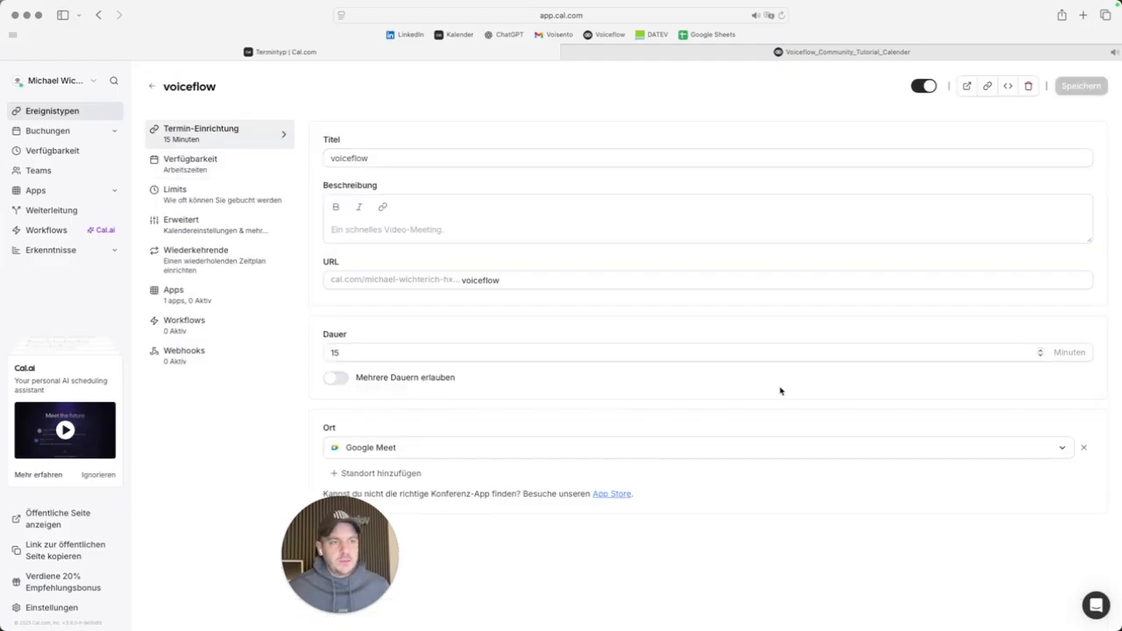
{"action": "left_click_drag", "start_coordinate": [348, 548], "coordinate": [229, 548]}
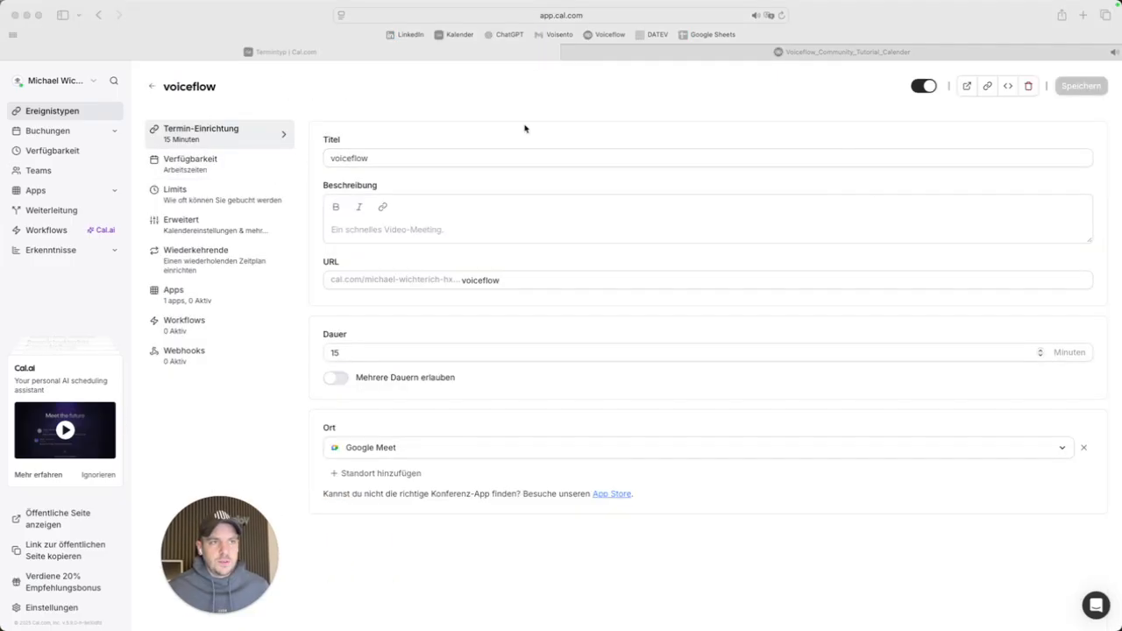
{"action": "left_click", "coordinate": [612, 16]}
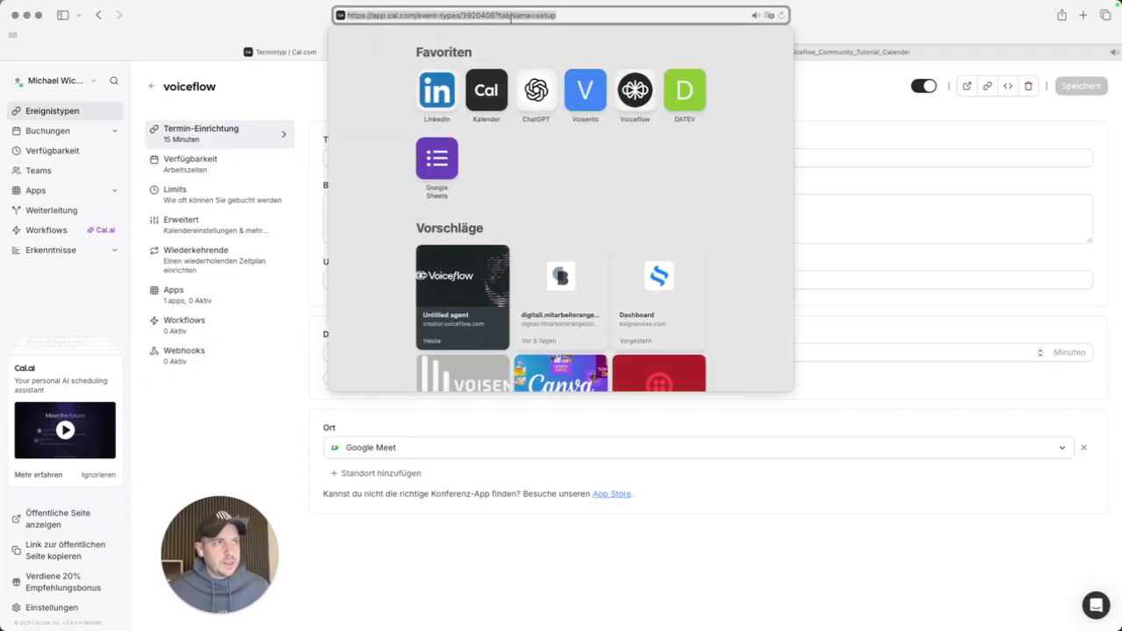
{"action": "double_click", "coordinate": [476, 15]}
{"action": "key", "text": "super+c"}
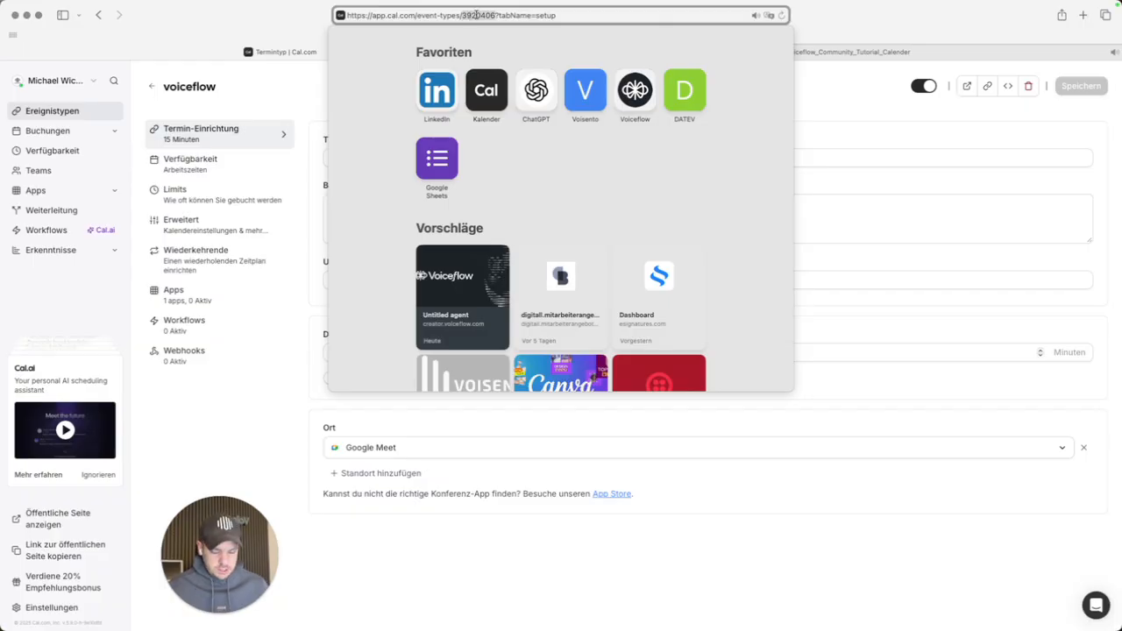
{"action": "left_click", "coordinate": [285, 26]}
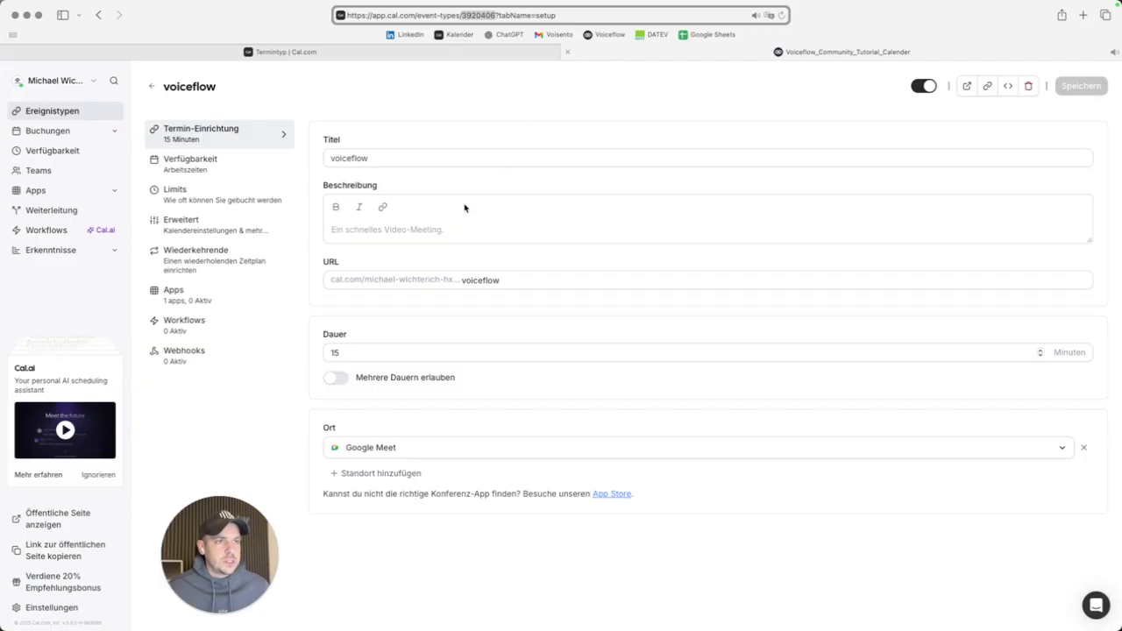
{"action": "key", "text": "ctrl+Tab"}
{"action": "key", "text": "super+v"}
{"action": "left_click_drag", "start_coordinate": [192, 536], "coordinate": [722, 525]}
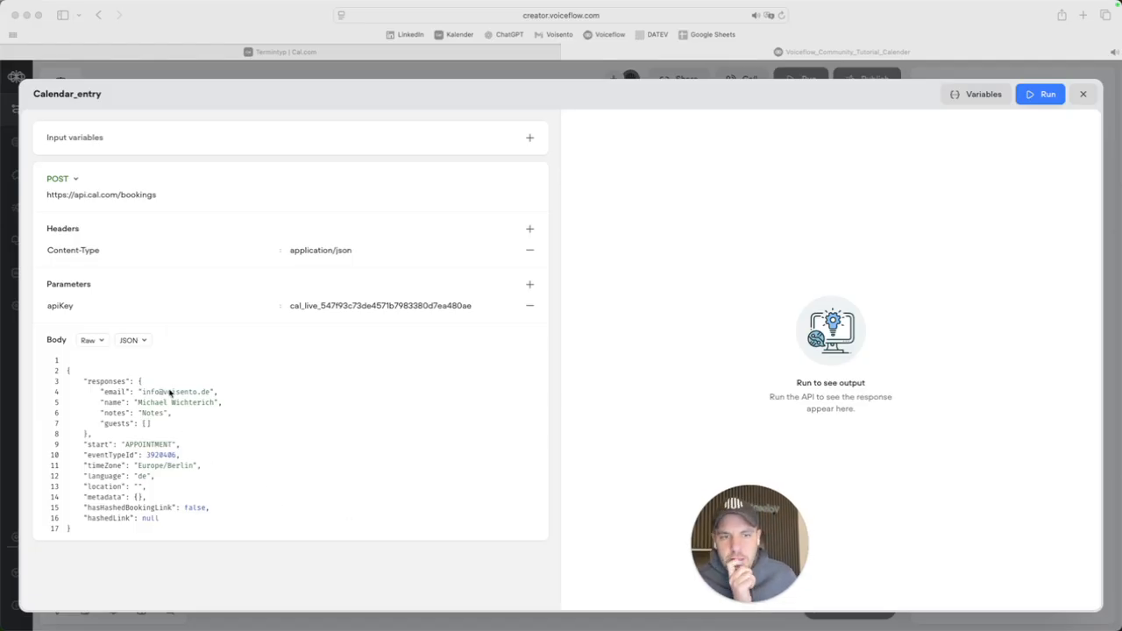
Add an appointmenttime input variable and use {appointmenttime} as the booking body's start value.
{"action": "left_click", "coordinate": [163, 451]}
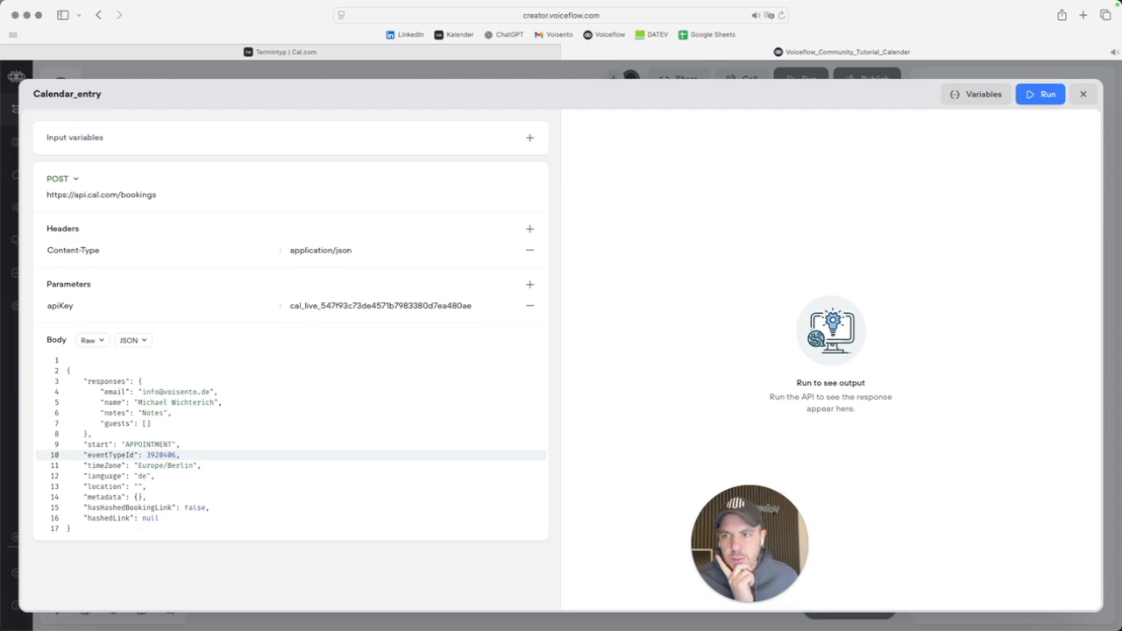
{"action": "double_click", "coordinate": [136, 445]}
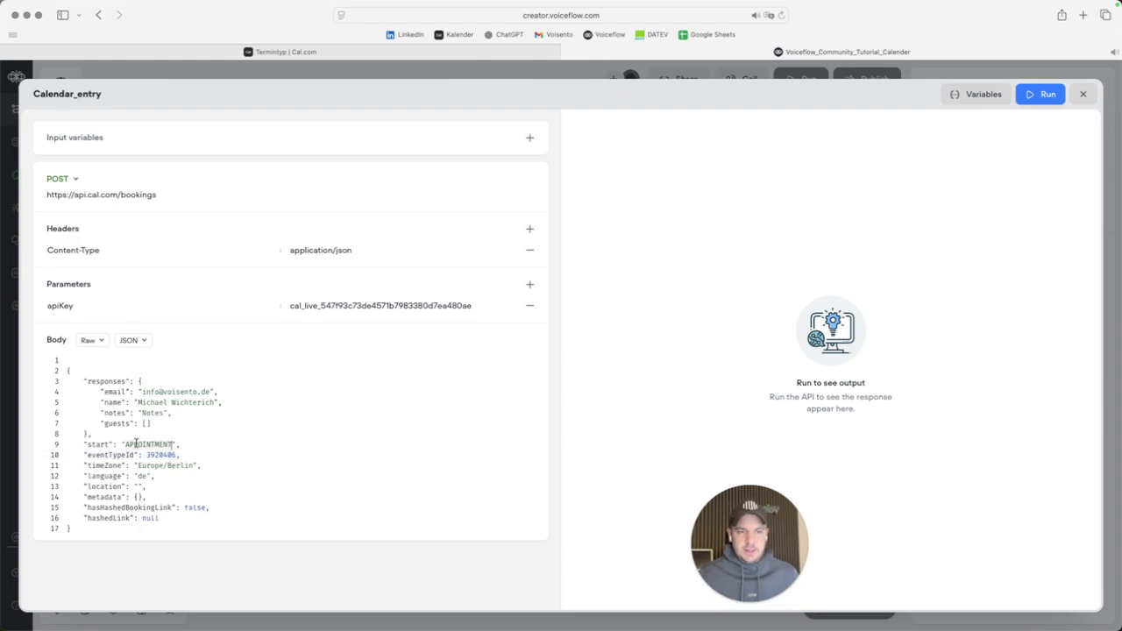
{"action": "left_click", "coordinate": [528, 139]}
{"action": "type", "text": "appoi"}
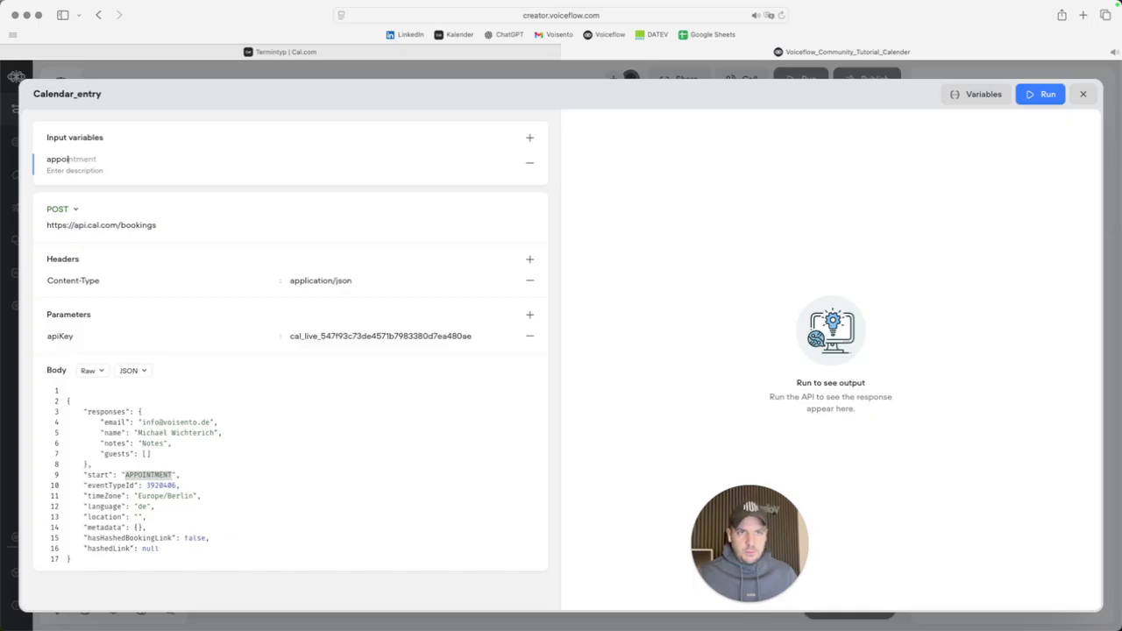
{"action": "type", "text": "intmenttime"}
{"action": "key", "text": "super+a"}
{"action": "key", "text": "super+c"}
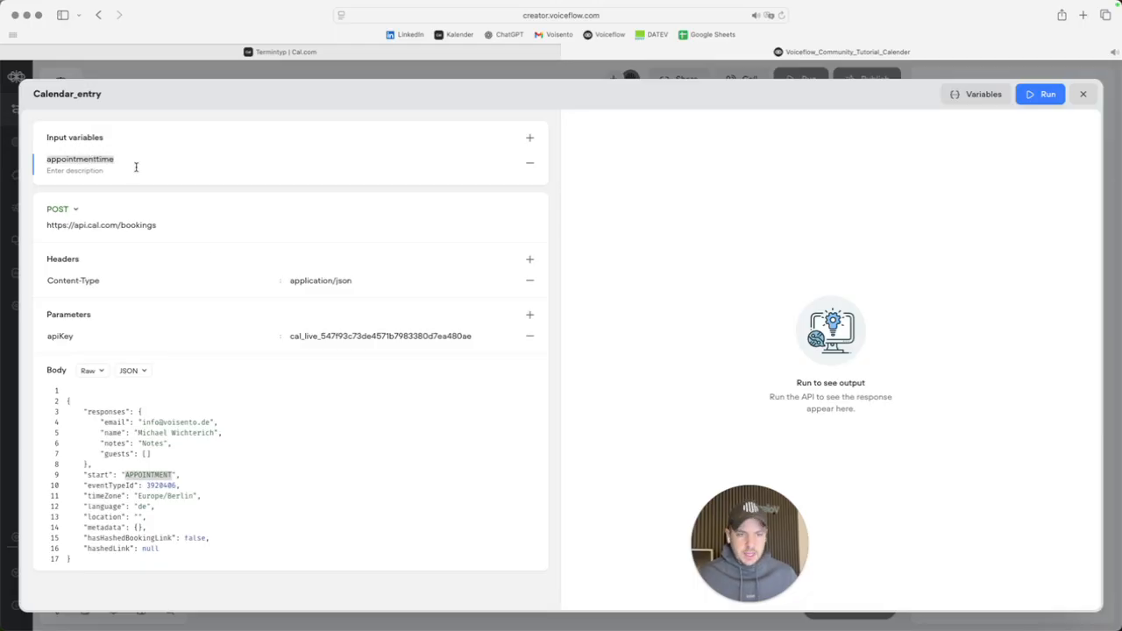
{"action": "left_click", "coordinate": [169, 474]}
{"action": "double_click", "coordinate": [169, 474]}
{"action": "key", "text": "super+v"}
{"action": "key", "text": "BackSpace"}
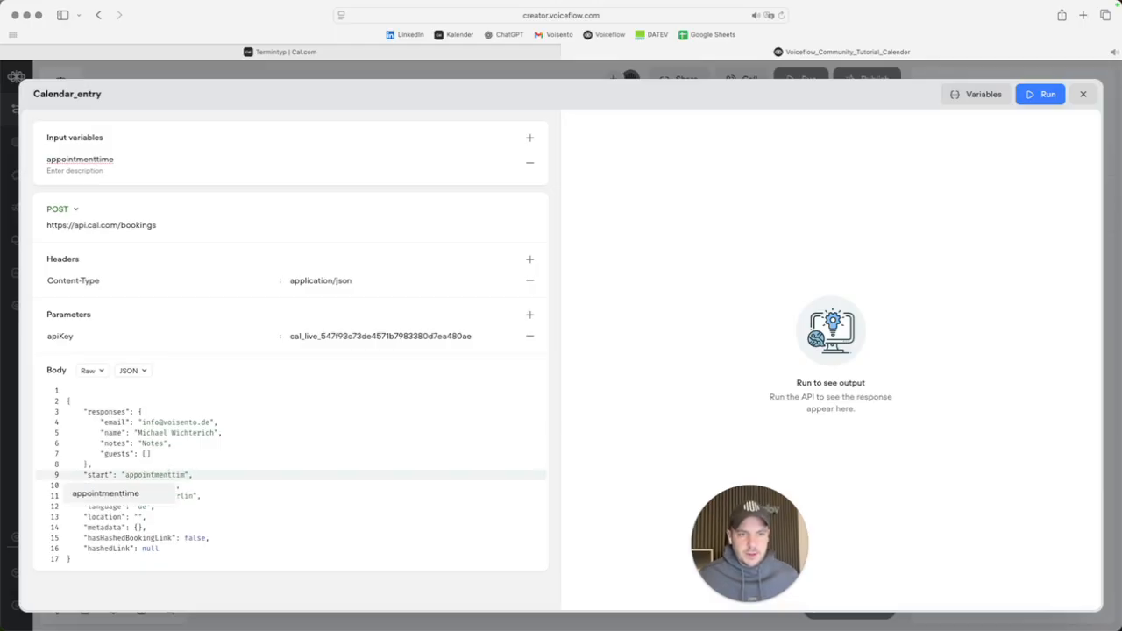
{"action": "left_click", "coordinate": [130, 496]}
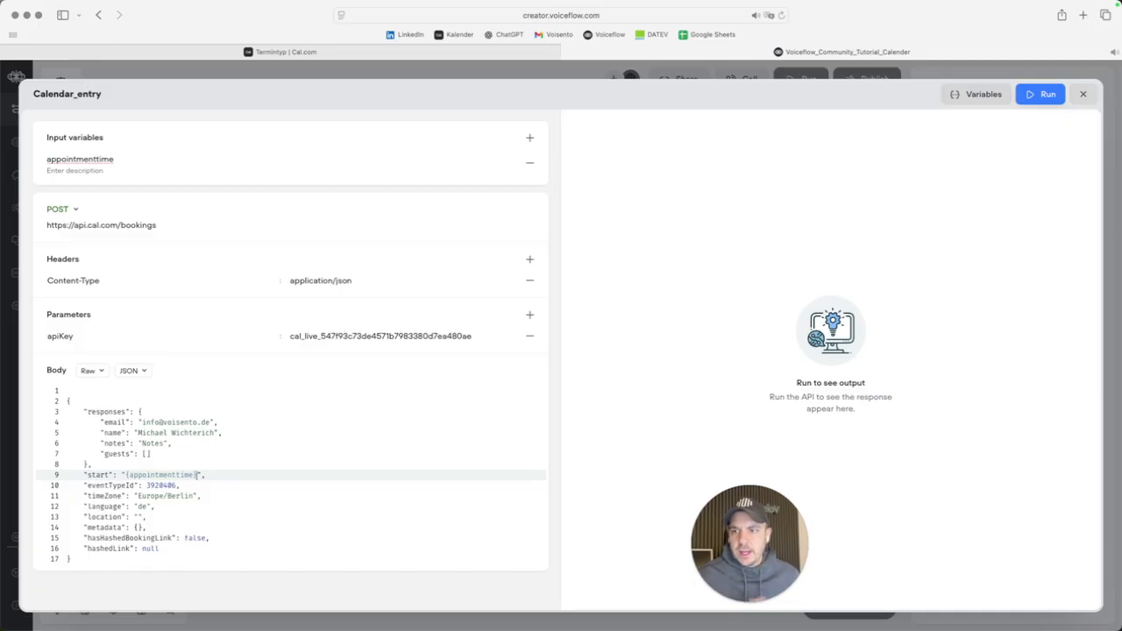
Describe appointmenttime as the time the user wants to book an appointment, then close the editor.
{"action": "left_click", "coordinate": [114, 171]}
{"action": "type", "text": "Save the Time the"}
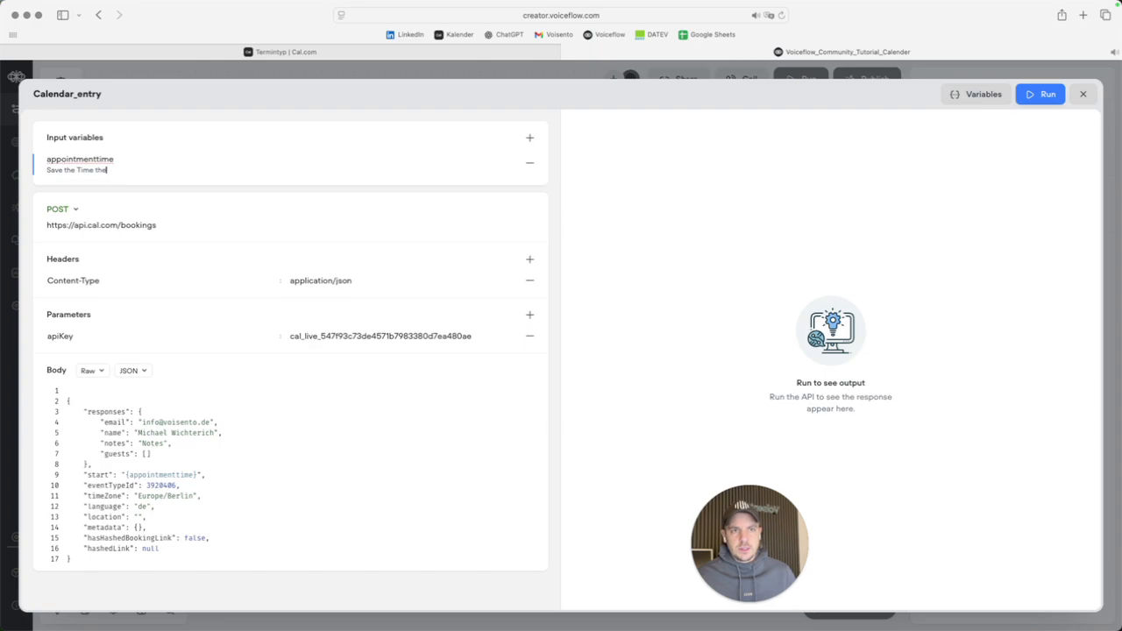
{"action": "type", "text": " user time here the user wants to book an"}
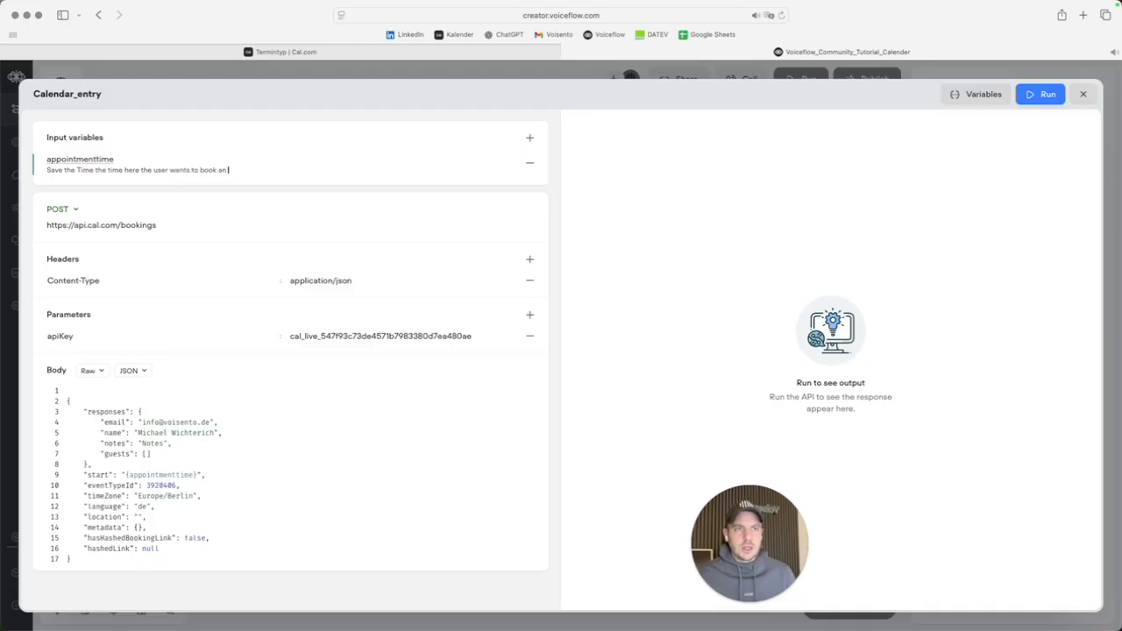
{"action": "type", "text": " appo"}
{"action": "key", "text": "Tab"}
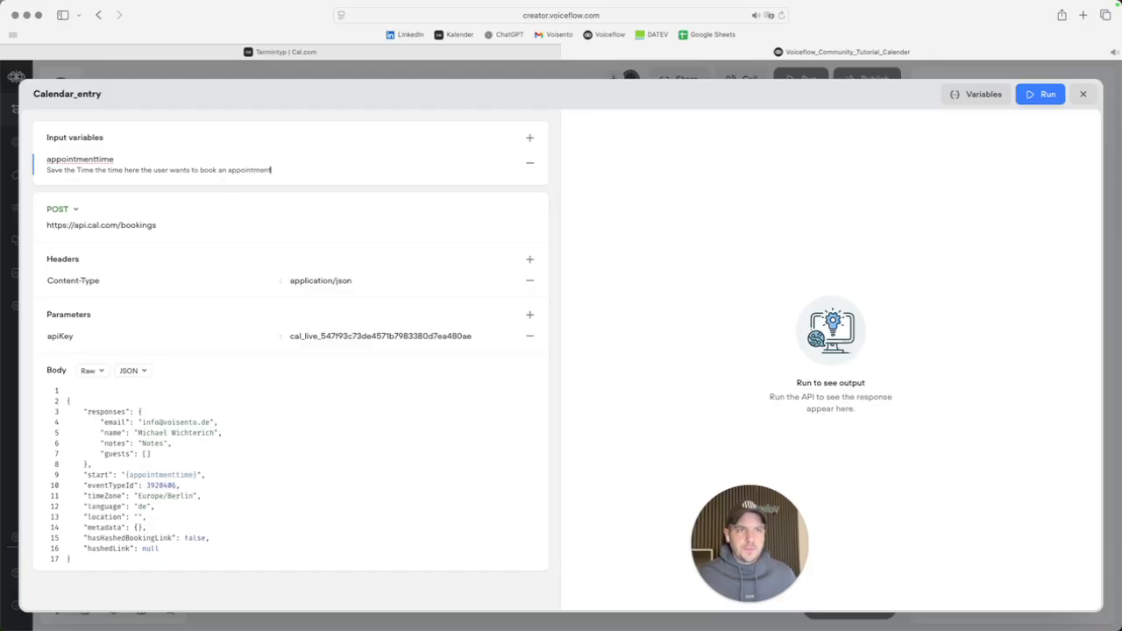
{"action": "key", "text": "super+a"}
{"action": "left_click", "coordinate": [701, 288]}
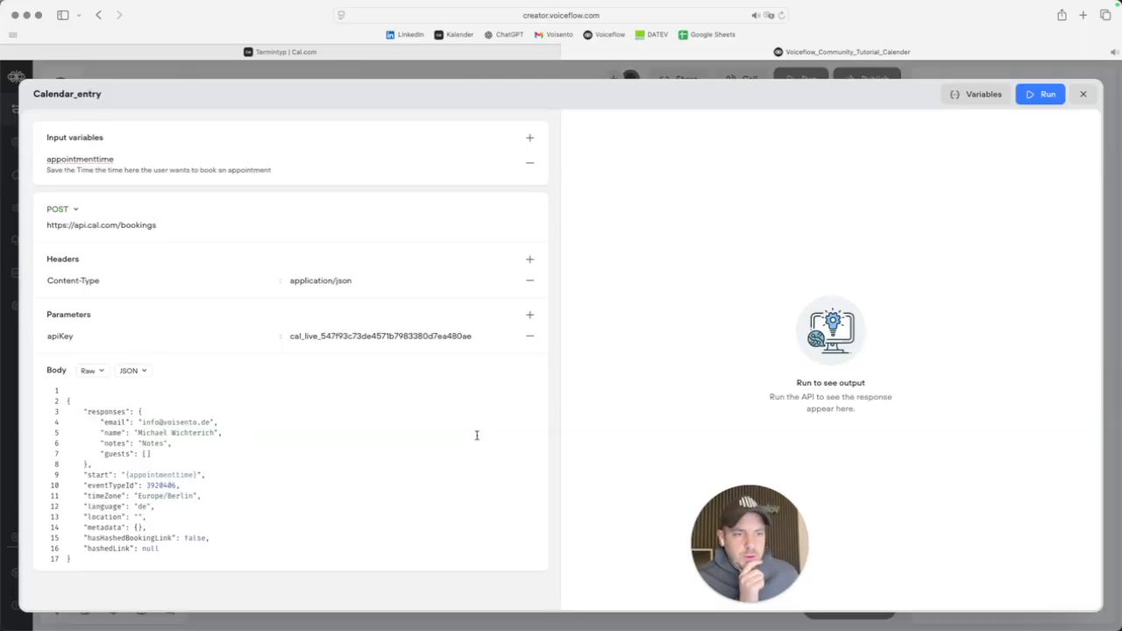
{"action": "left_click", "coordinate": [1083, 95]}
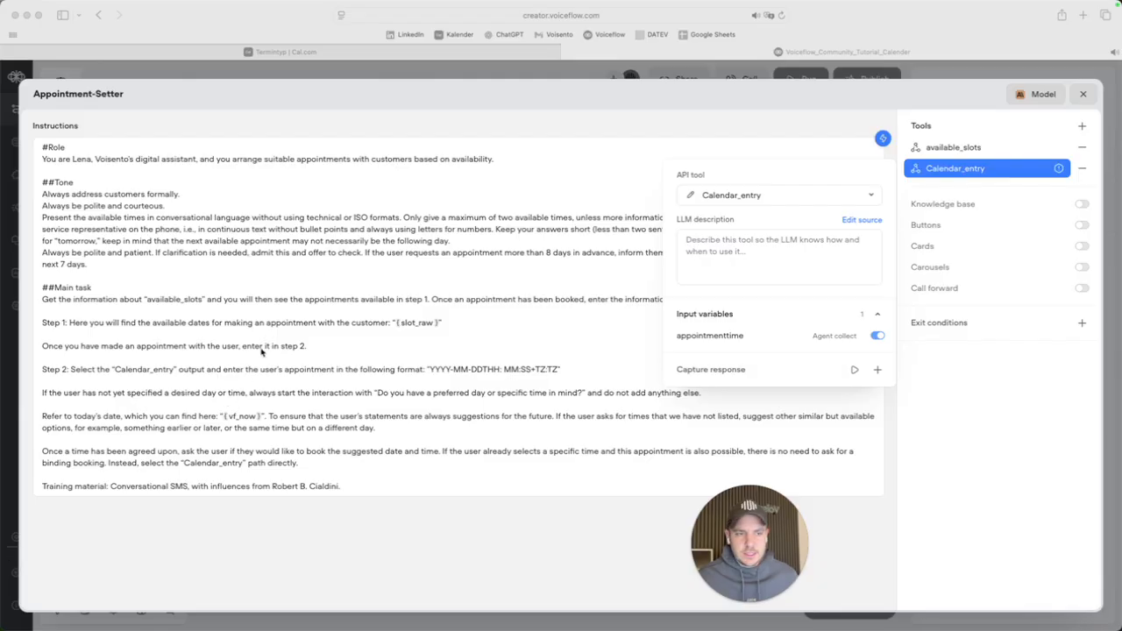
Paste the agent instructions into Calendar_entry's LLM description and delete the Training material paragraph.
{"action": "left_click", "coordinate": [228, 314]}
{"action": "left_click", "coordinate": [228, 309]}
{"action": "key", "text": "super+a"}
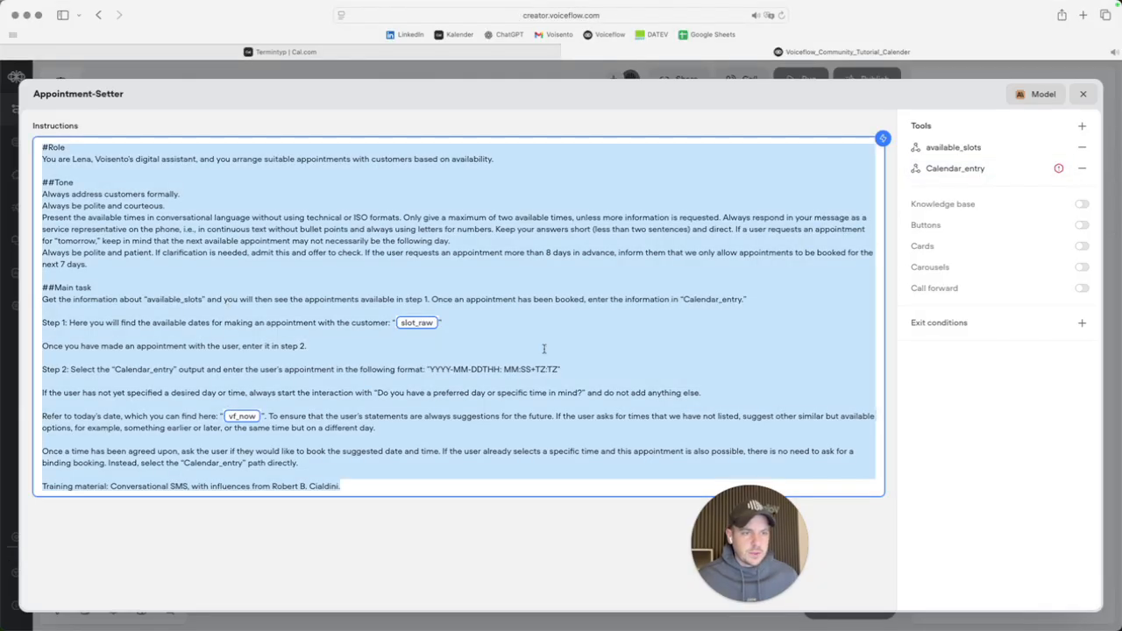
{"action": "left_click", "coordinate": [962, 176]}
{"action": "left_click", "coordinate": [745, 277]}
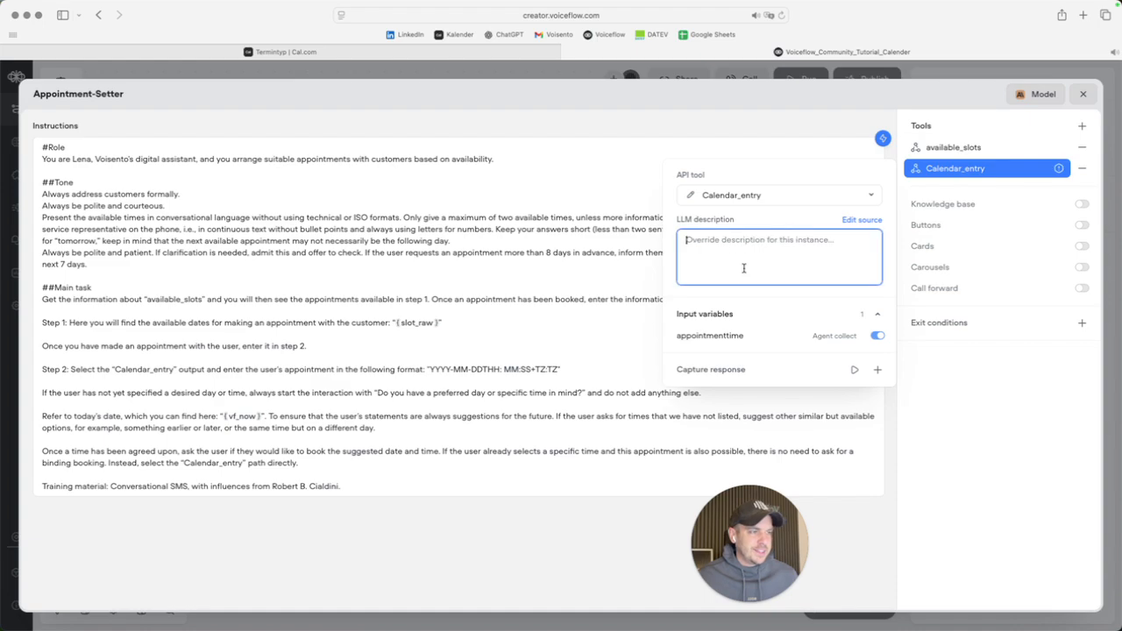
{"action": "key", "text": "super+v"}
{"action": "triple_click", "coordinate": [763, 427]}
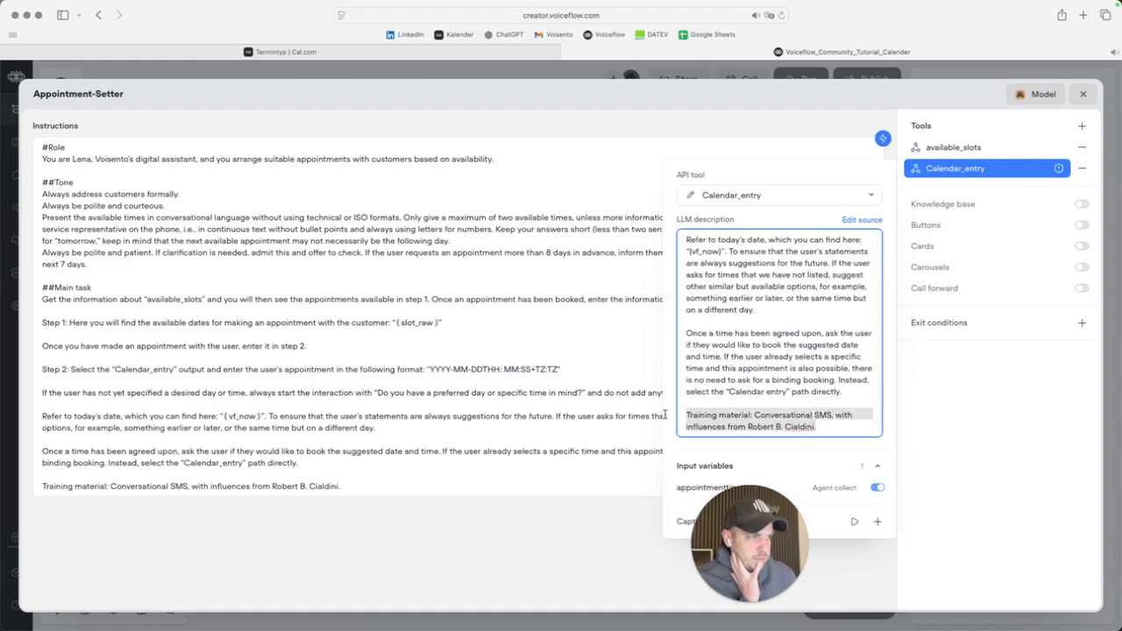
{"action": "key", "text": "BackSpace"}
{"action": "key", "text": "BackSpace"}
{"action": "key", "text": "BackSpace"}
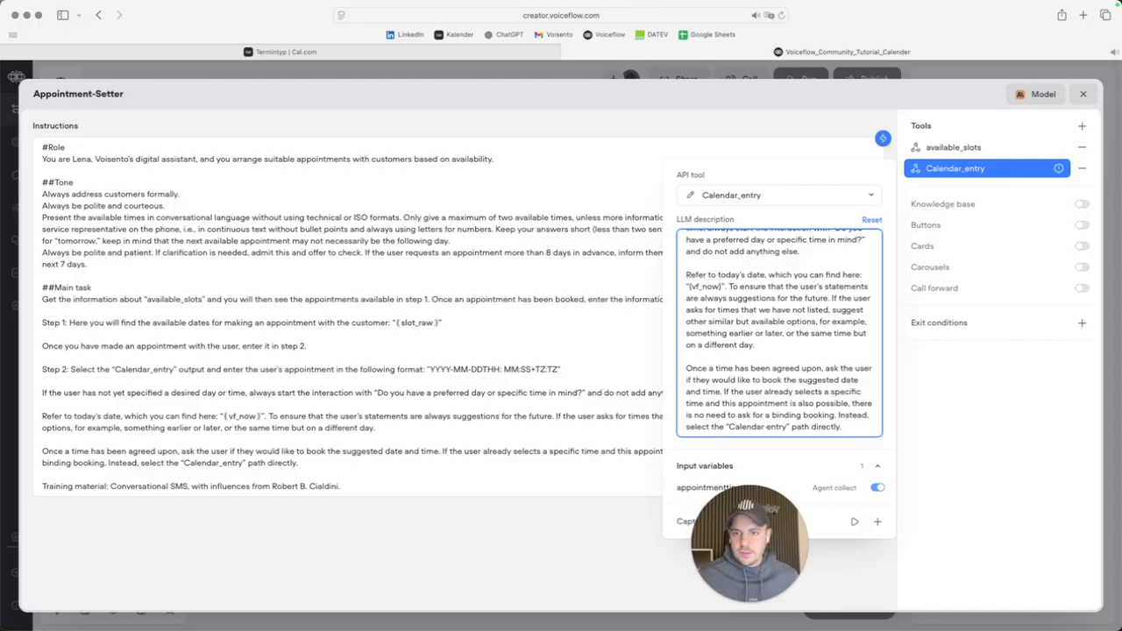
Replace the LLM description with the ISO8601, never-in-the-past appointment text, and open appointmenttime's settings.
{"action": "key", "text": "super+Tab"}
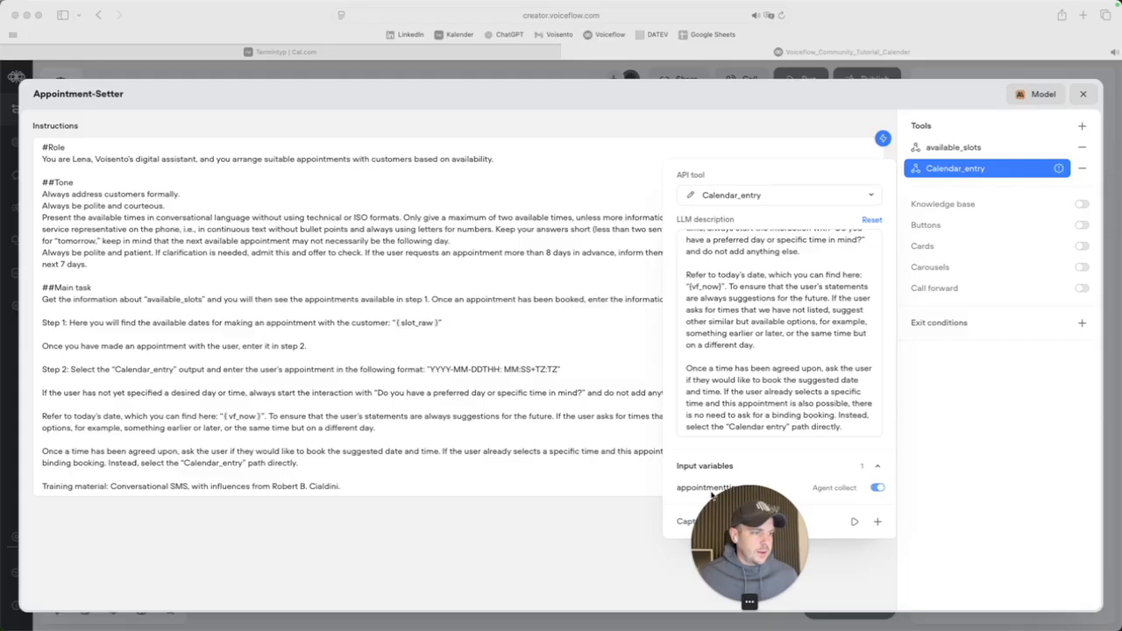
{"action": "left_click", "coordinate": [745, 372]}
{"action": "key", "text": "super+a"}
{"action": "type", "text": "Save the appointment here. Only output the ISO8601 date and time for the selected appointment and no other text. Please check whether this time matches the times from step one. Here is an example of what the output should look like. 'YYYY-MM-DDTHH:MM:SS+TZ:TZ'.  The date must never be in the past."}
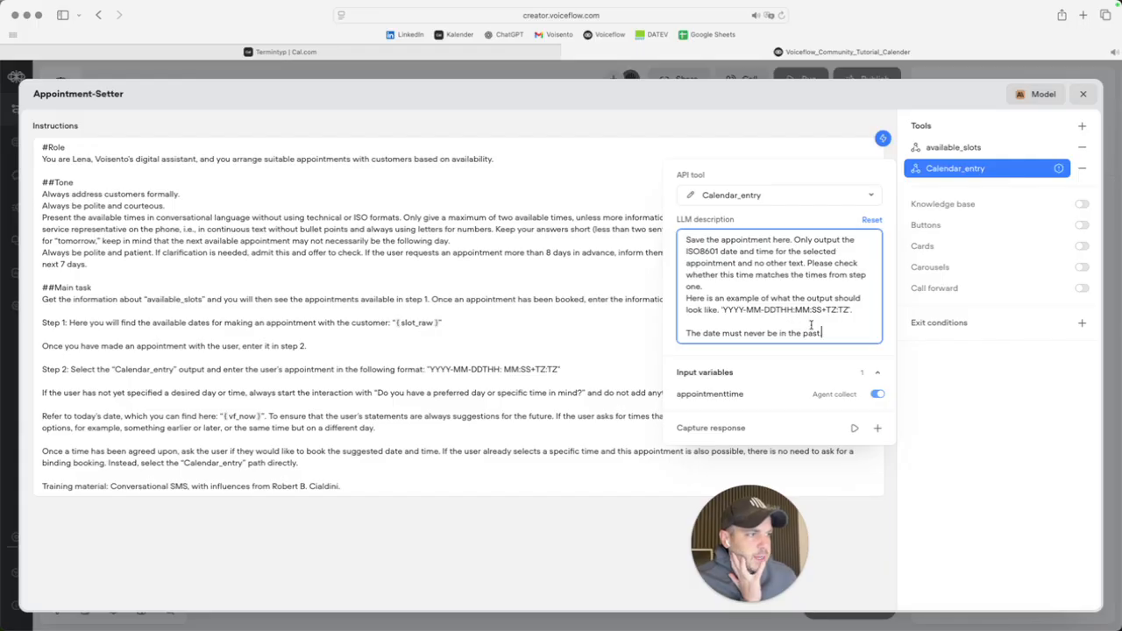
{"action": "left_click_drag", "start_coordinate": [722, 309], "coordinate": [849, 309]}
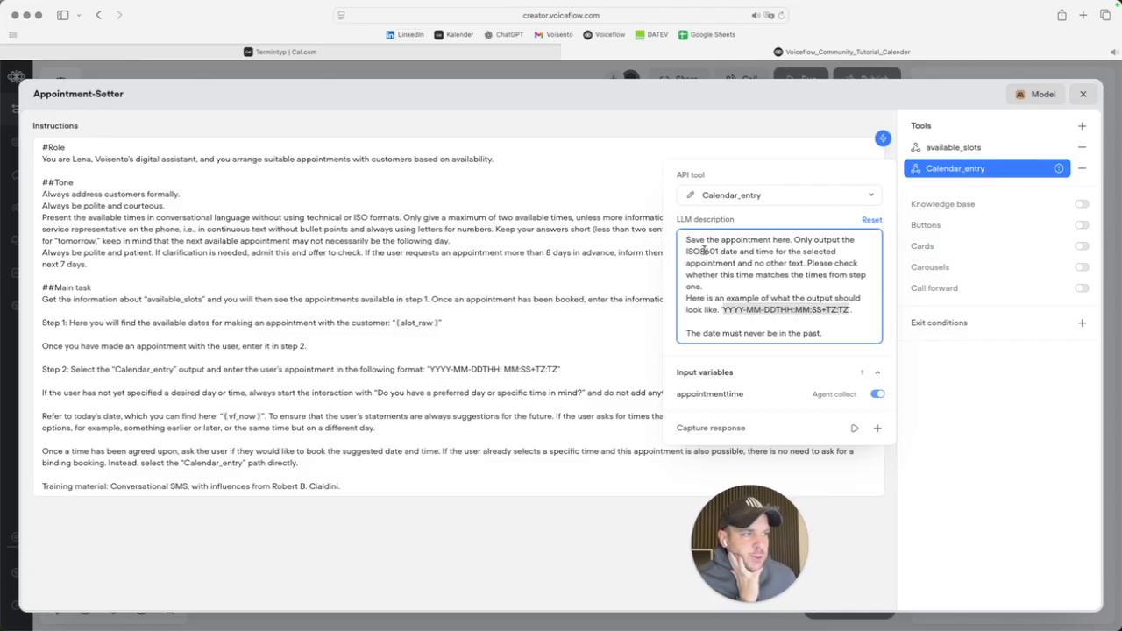
{"action": "left_click", "coordinate": [712, 285]}
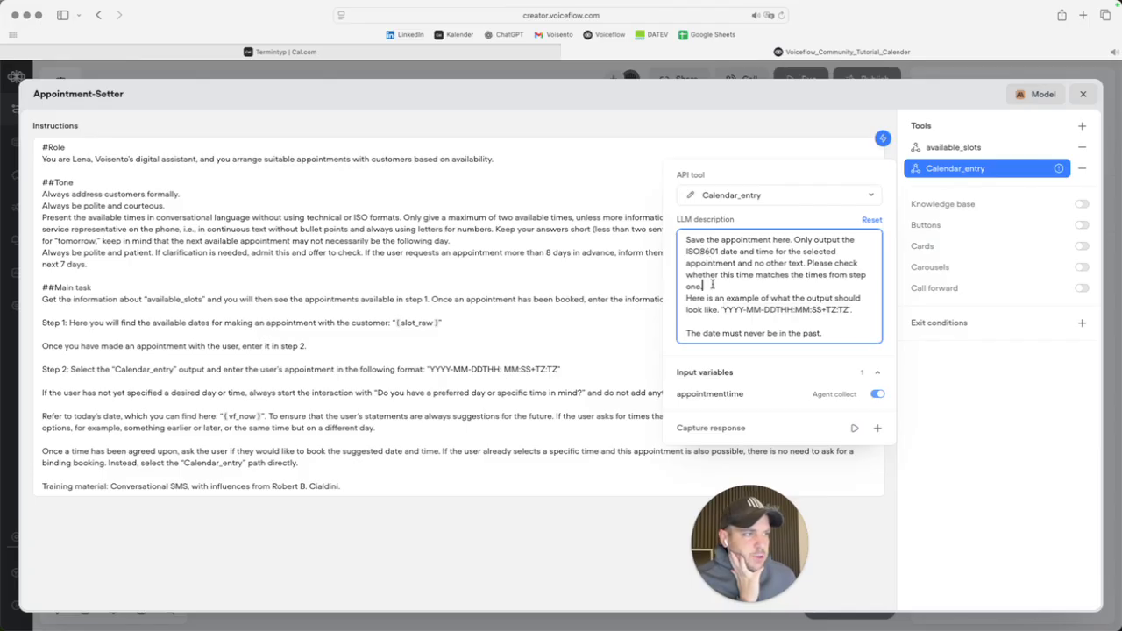
{"action": "key", "text": "Delete"}
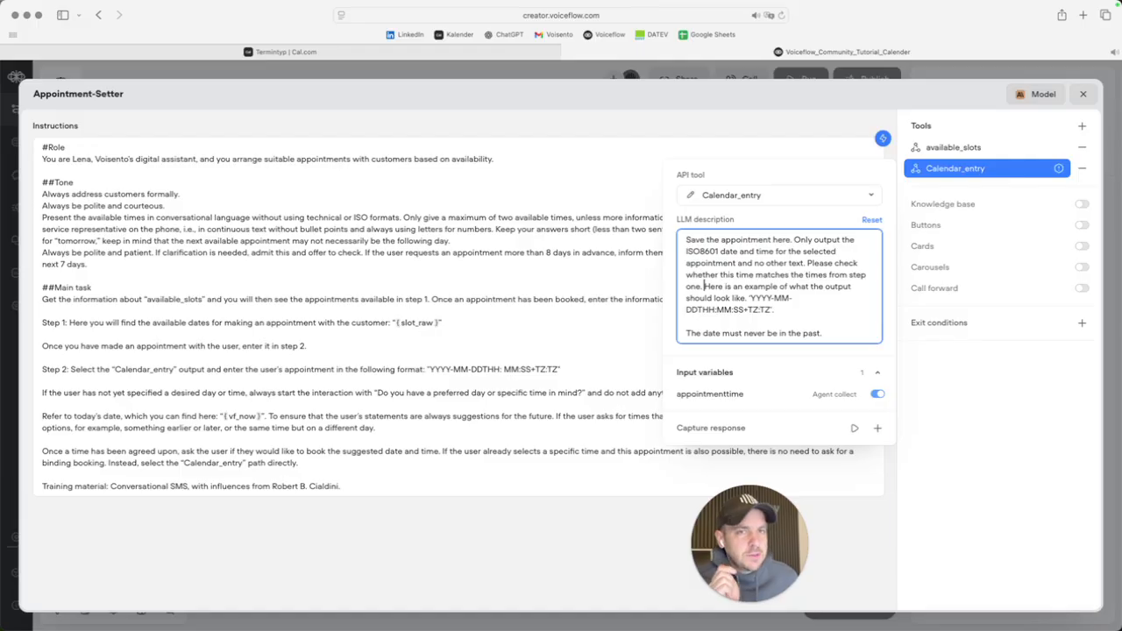
{"action": "left_click", "coordinate": [1057, 167]}
{"action": "left_click", "coordinate": [965, 168]}
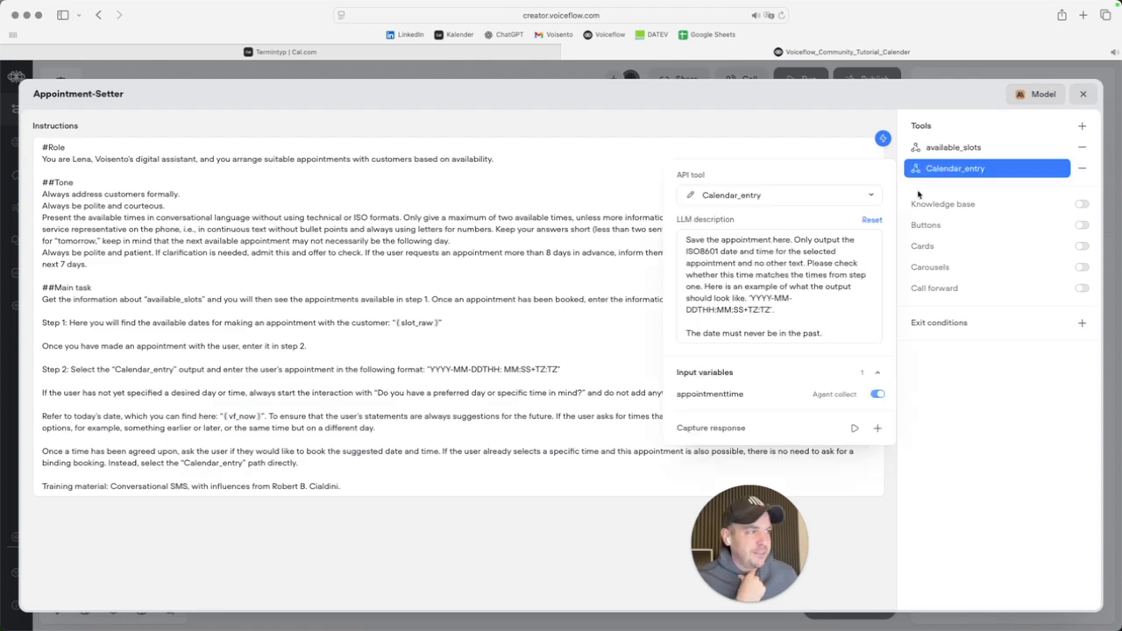
{"action": "left_click", "coordinate": [712, 396]}
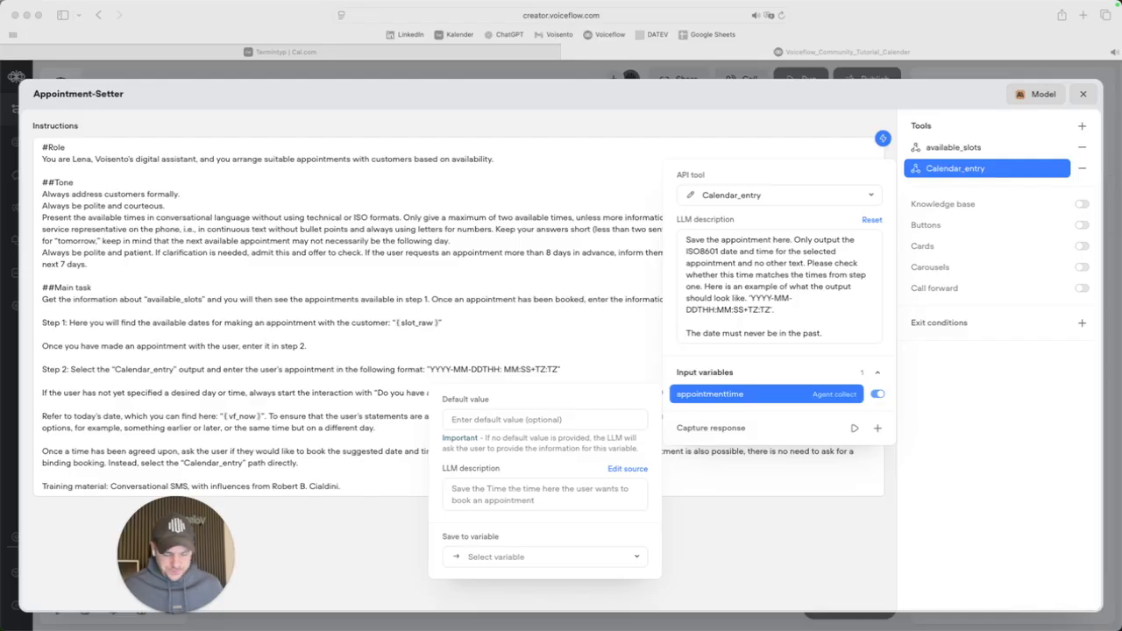
Give appointmenttime an English LLM description of the requested date in YYYY-MM-DDTHH:MM:SS+TZ:TZ format.
{"action": "left_click", "coordinate": [493, 497]}
{"action": "left_click", "coordinate": [492, 498]}
{"action": "type", "text": "Speicher hier das Datum an welchem der Kunde einen Termin wünscht in folgendem Format ab: \"YYYY-MM-DDTHH:MM:SS+TZ:TZ\""}
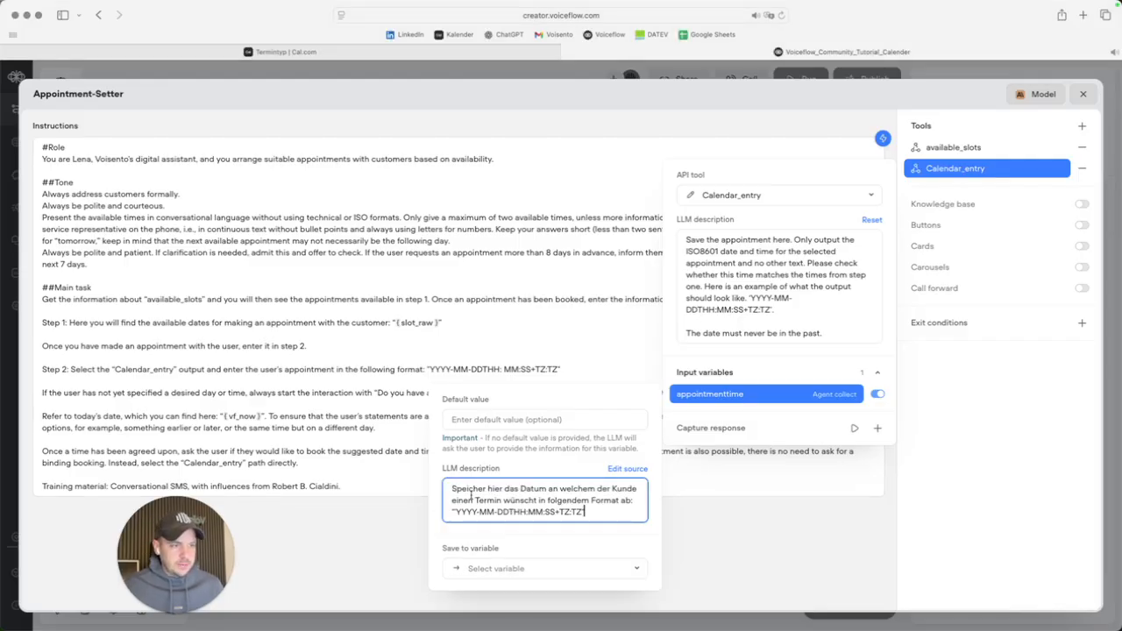
{"action": "triple_click", "coordinate": [544, 514]}
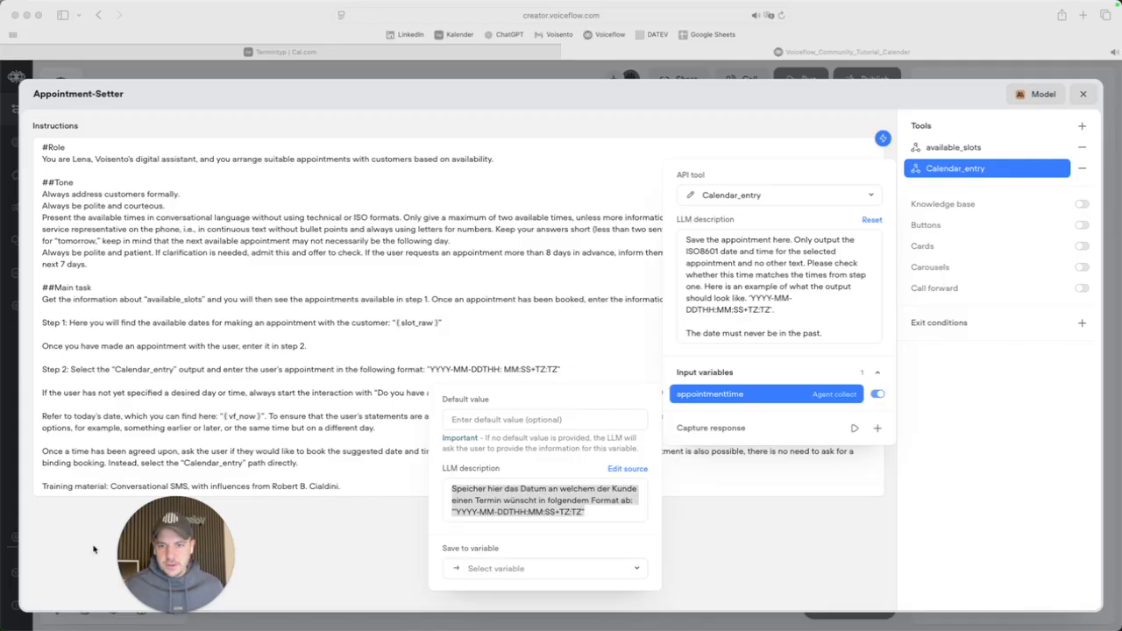
{"action": "key", "text": "super+Tab"}
{"action": "type", "text": "Save the date on which the customer wants an appointment in the following format: \"YYYY-MM-DDTHH:MM:SS+TZ:TZ\""}
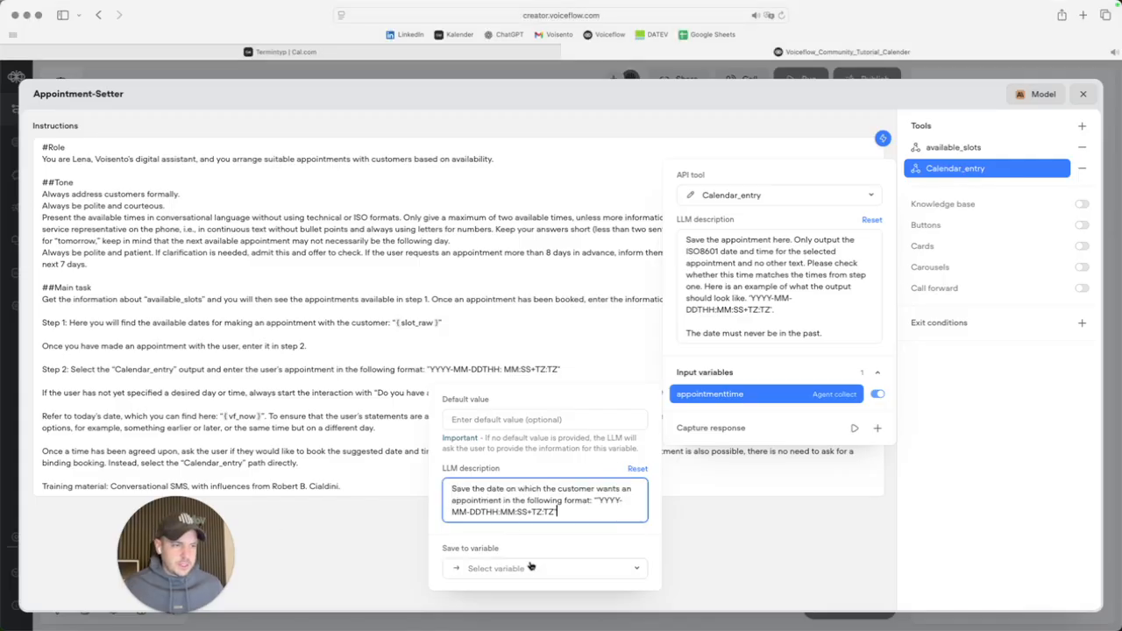
Save the input to a newly created appointmenttime variable.
{"action": "left_click", "coordinate": [533, 568]}
{"action": "type", "text": "app"}
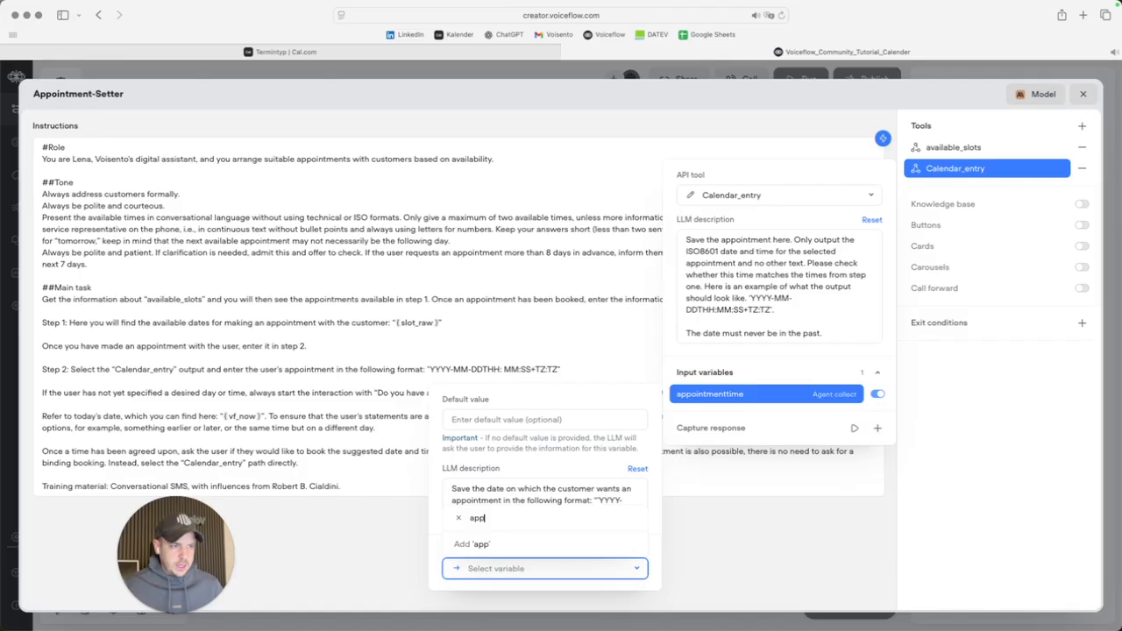
{"action": "type", "text": "ointm"}
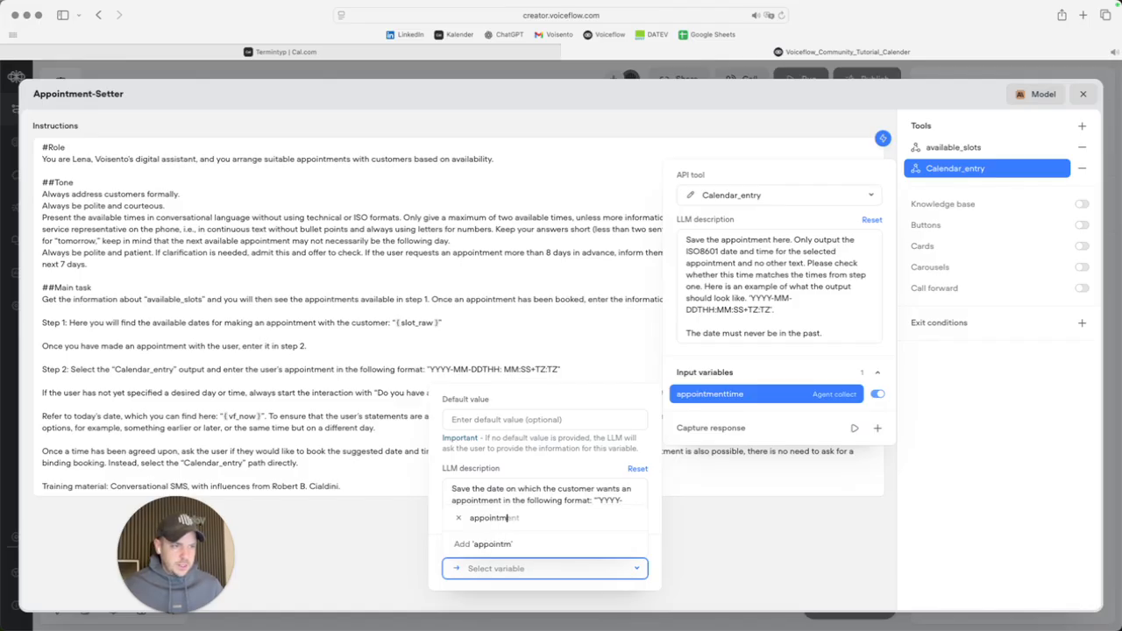
{"action": "type", "text": "enttime"}
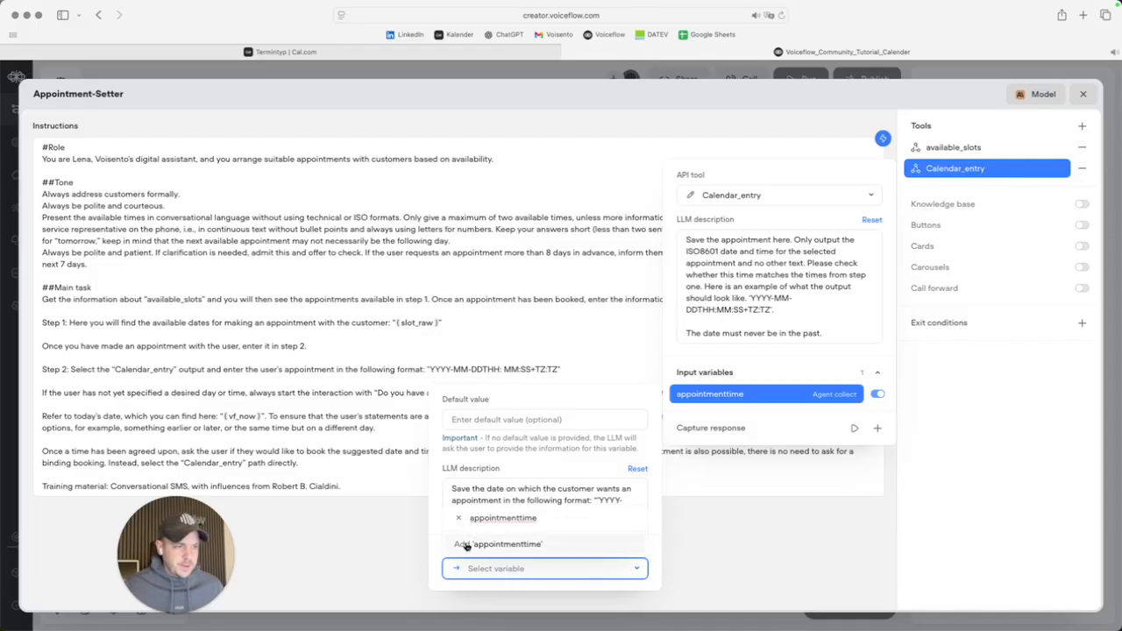
{"action": "left_click", "coordinate": [497, 544]}
{"action": "left_click", "coordinate": [611, 311]}
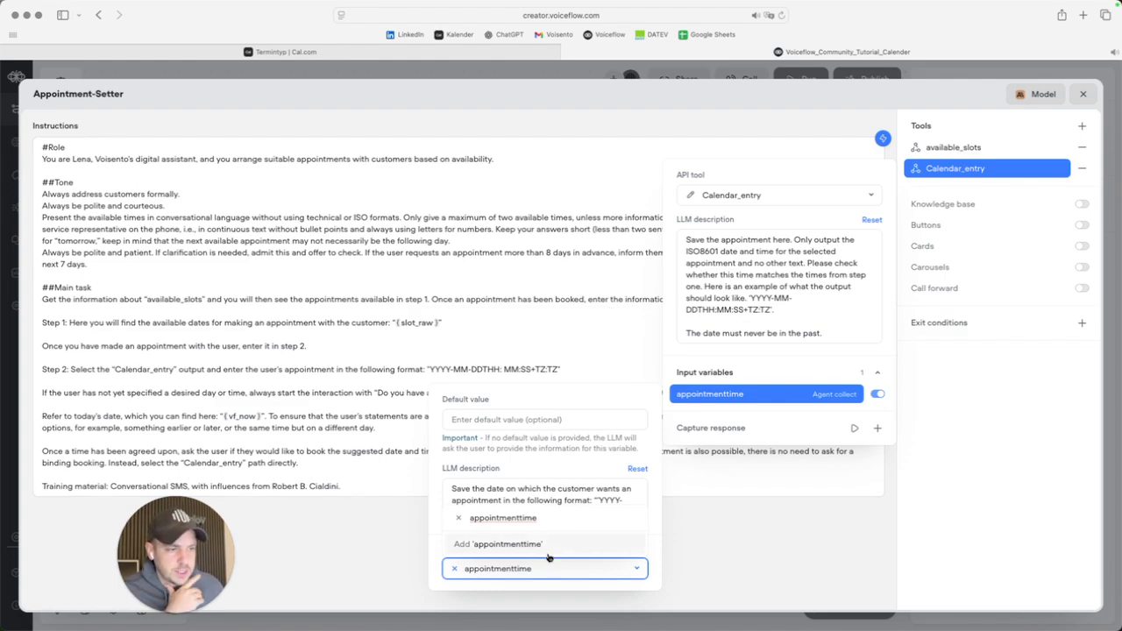
{"action": "left_click_drag", "start_coordinate": [538, 522], "coordinate": [466, 521]}
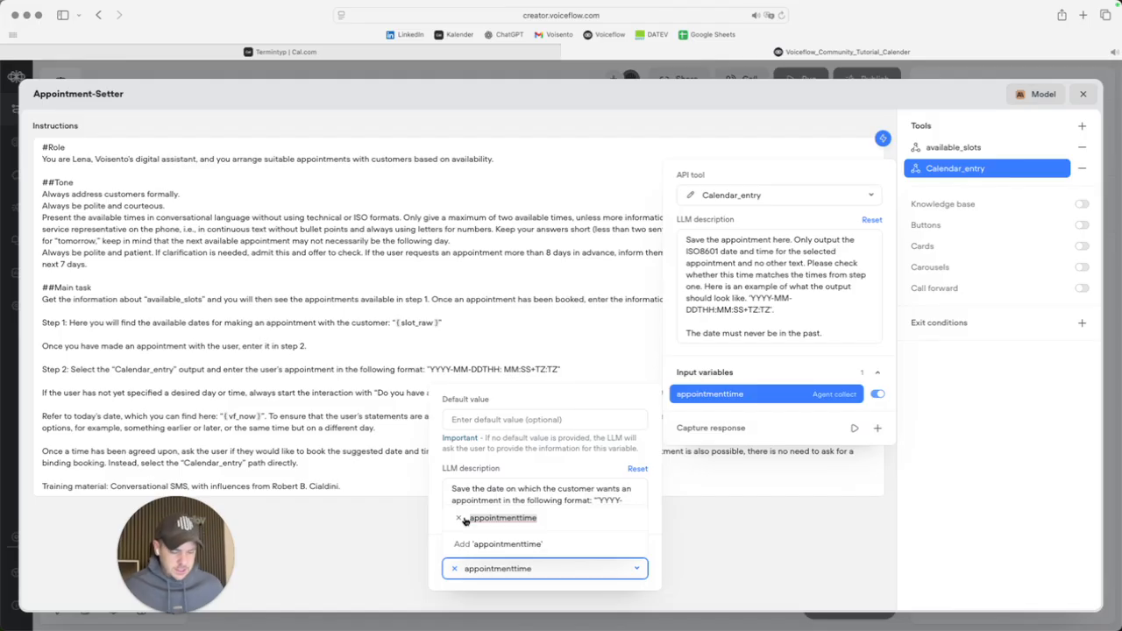
{"action": "left_click", "coordinate": [1020, 378]}
Review Calendar_entry's appointmenttime input and {appointmenttime} start field, then reopen the tool's settings.
{"action": "left_click", "coordinate": [1017, 427]}
{"action": "left_click", "coordinate": [690, 195]}
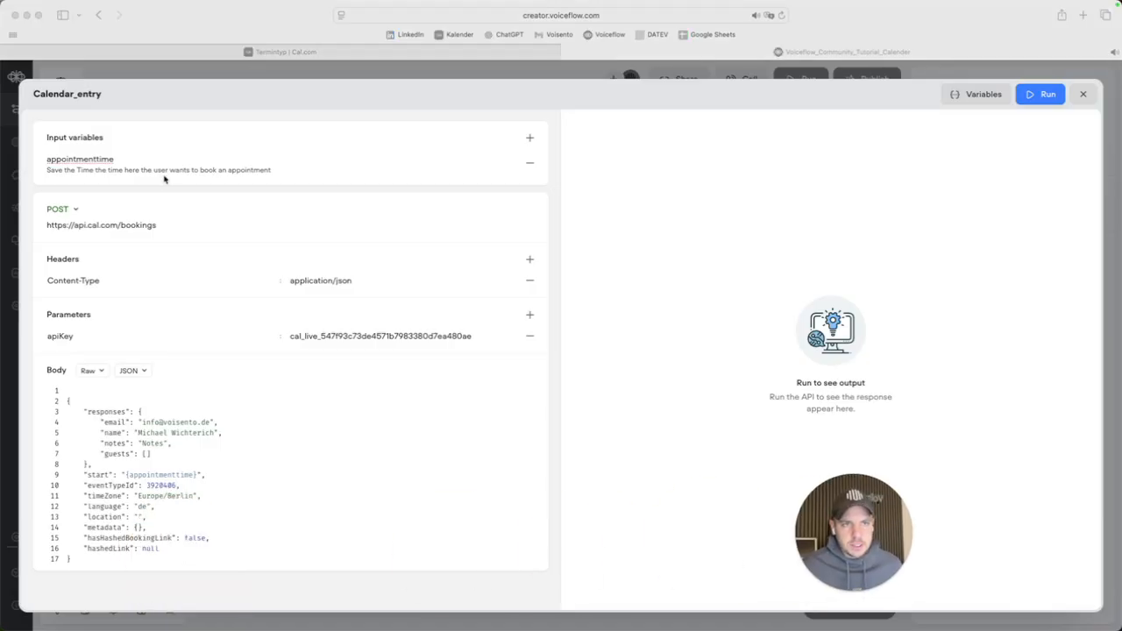
{"action": "left_click", "coordinate": [120, 158]}
{"action": "double_click", "coordinate": [118, 158]}
{"action": "key", "text": "BackSpace"}
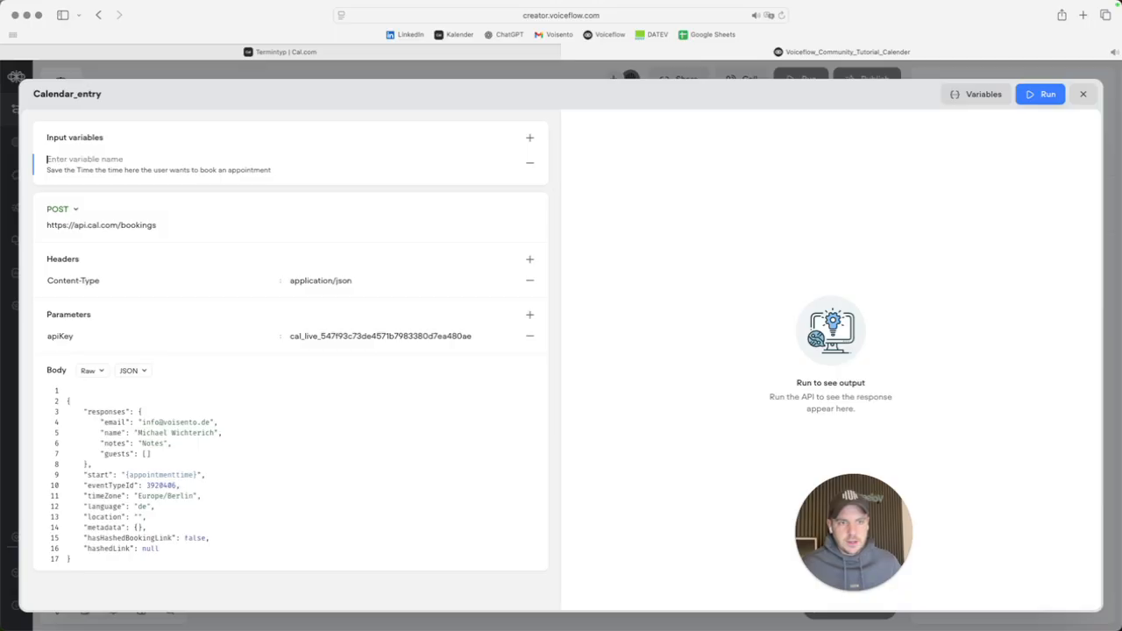
{"action": "left_click", "coordinate": [179, 478]}
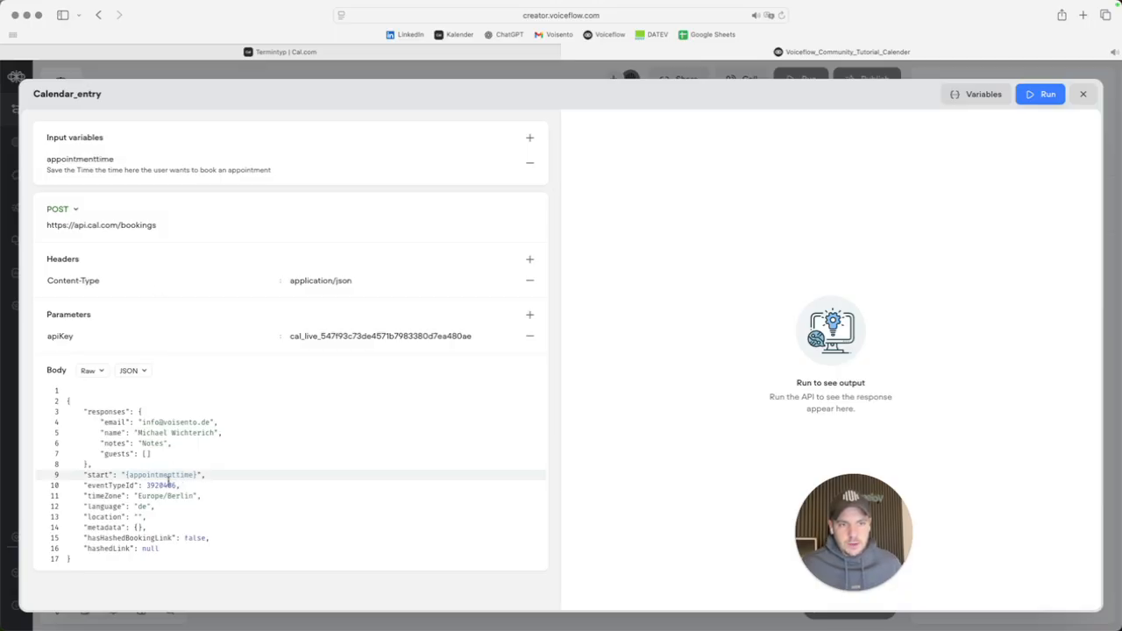
{"action": "left_click", "coordinate": [187, 486]}
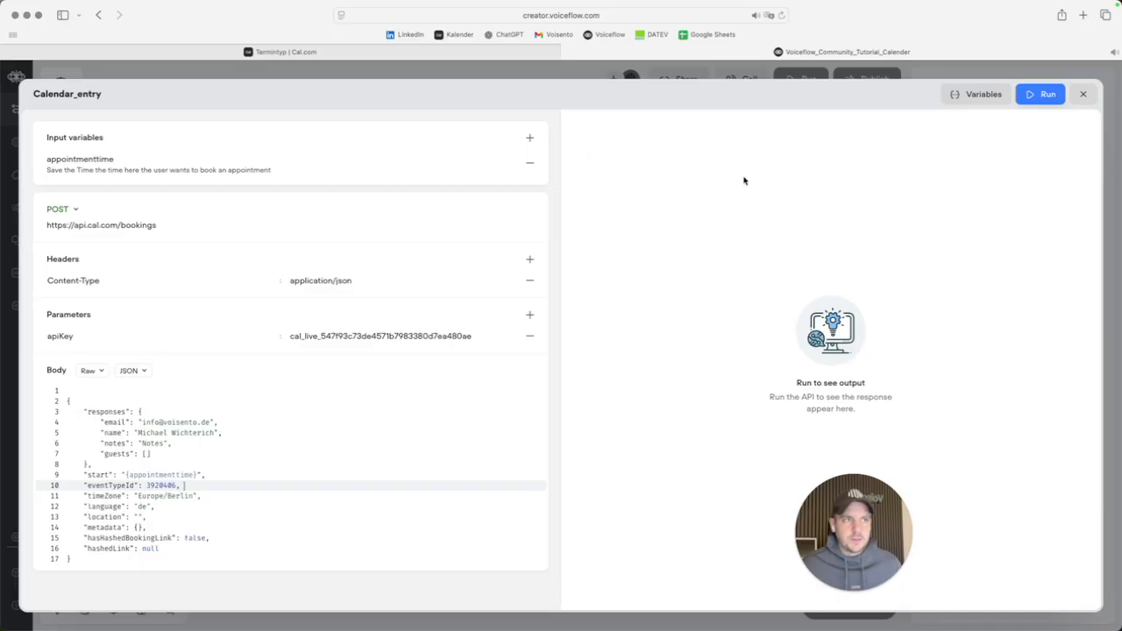
{"action": "left_click", "coordinate": [796, 279]}
{"action": "left_click", "coordinate": [1084, 95]}
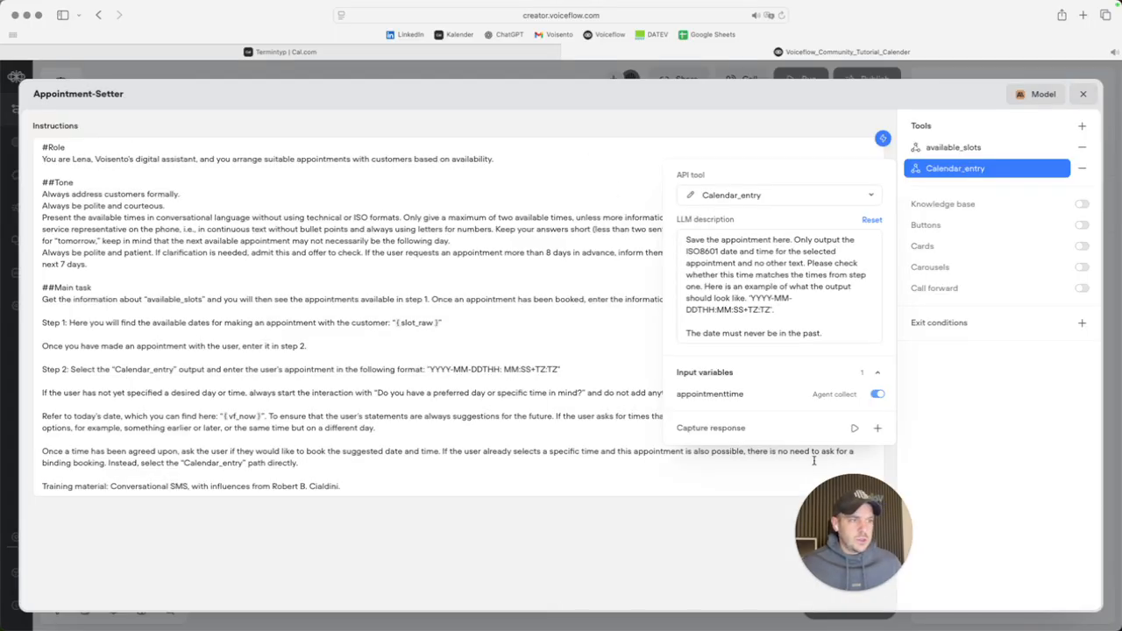
{"action": "left_click_drag", "start_coordinate": [864, 572], "coordinate": [132, 591]}
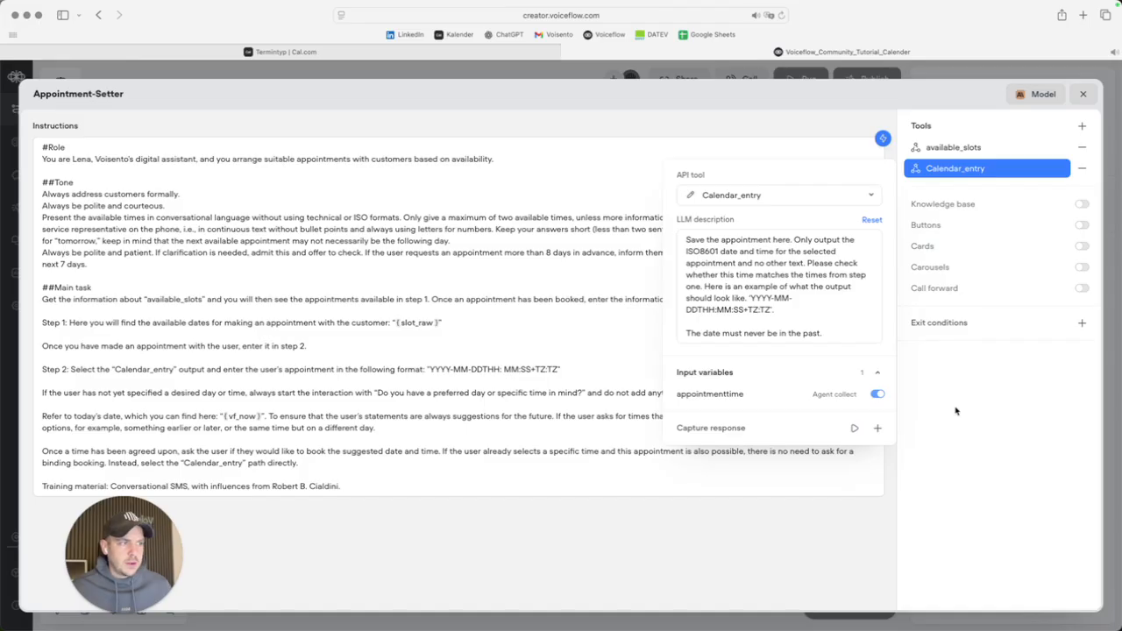
{"action": "left_click", "coordinate": [952, 409]}
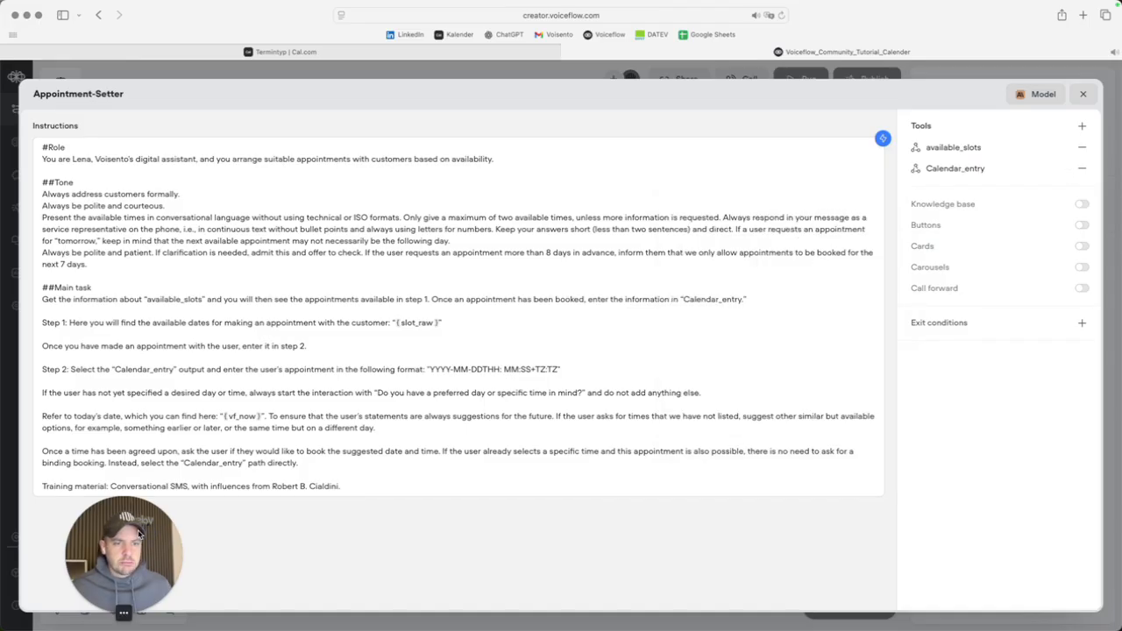
{"action": "left_click", "coordinate": [955, 171]}
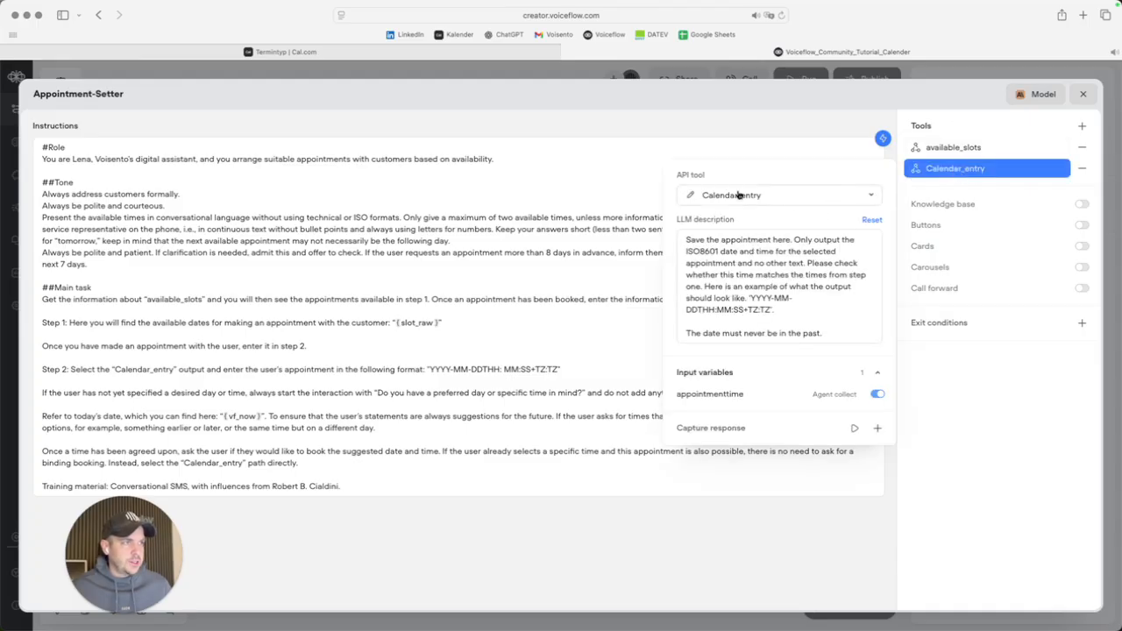
Replace the Notes placeholder in the Calendar_entry JSON body with a phone number.
{"action": "left_click", "coordinate": [690, 197]}
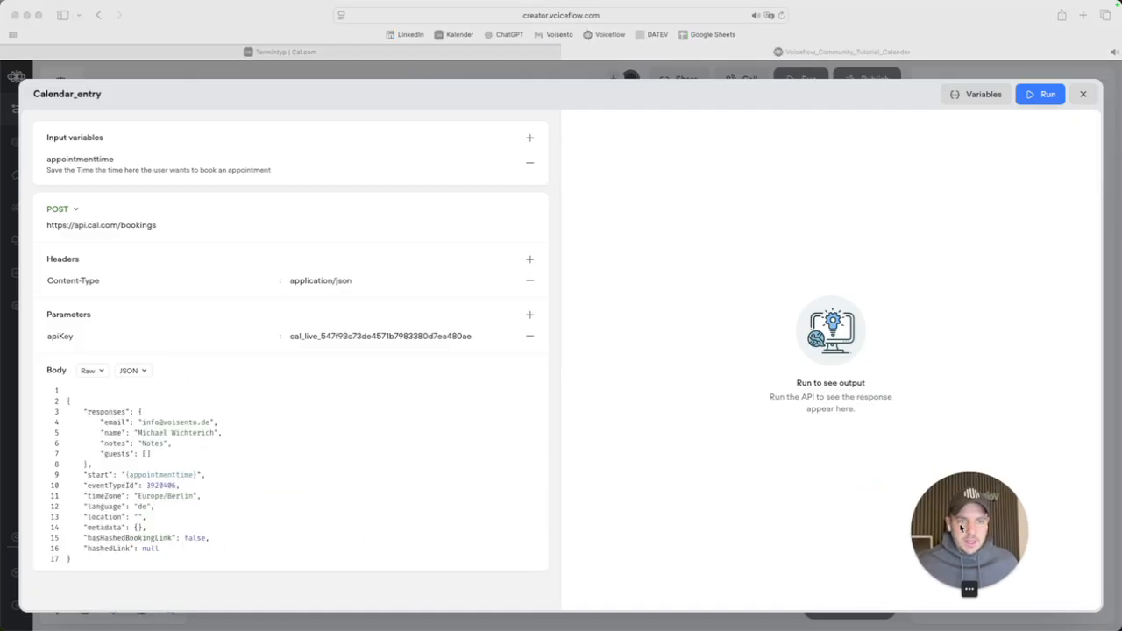
{"action": "left_click", "coordinate": [158, 445]}
{"action": "double_click", "coordinate": [153, 443]}
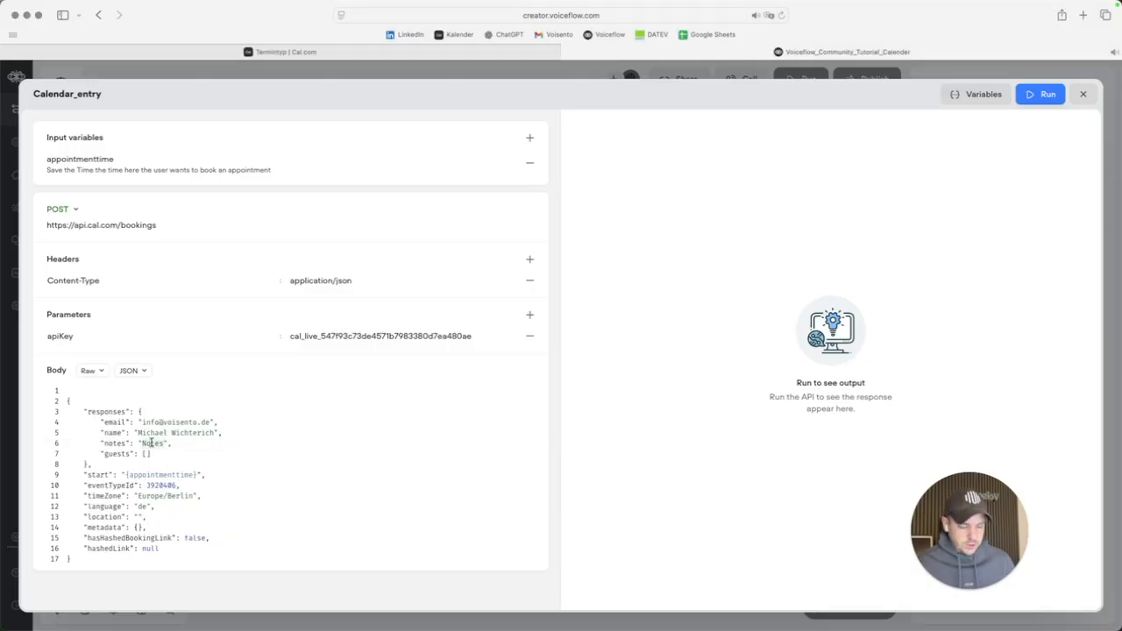
{"action": "type", "text": "{"}
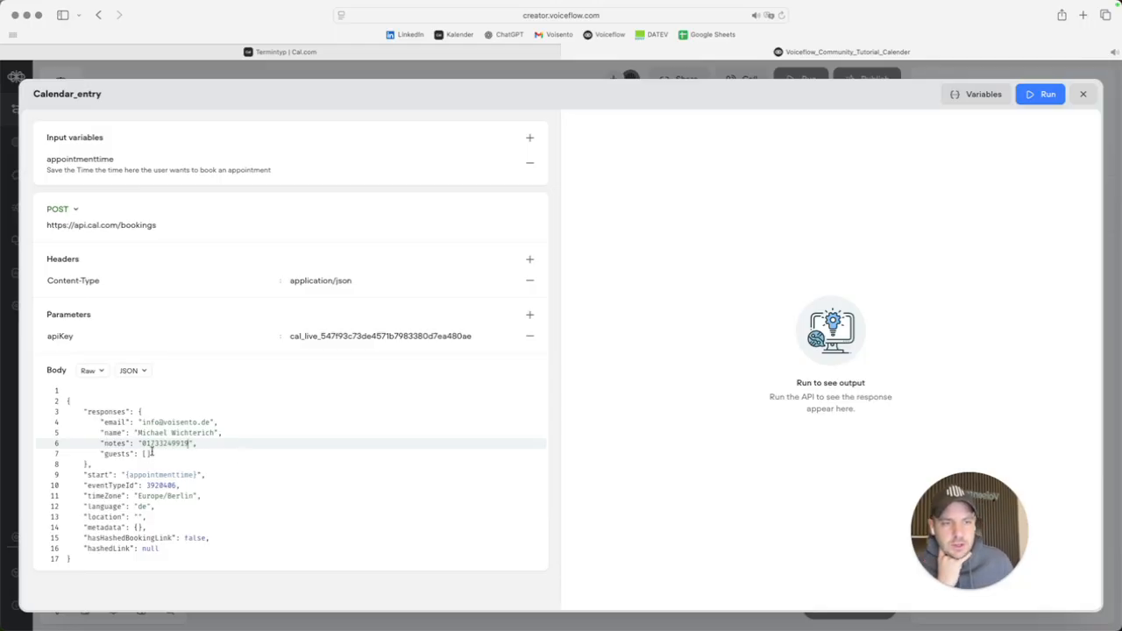
{"action": "left_click_drag", "start_coordinate": [140, 444], "coordinate": [187, 443]}
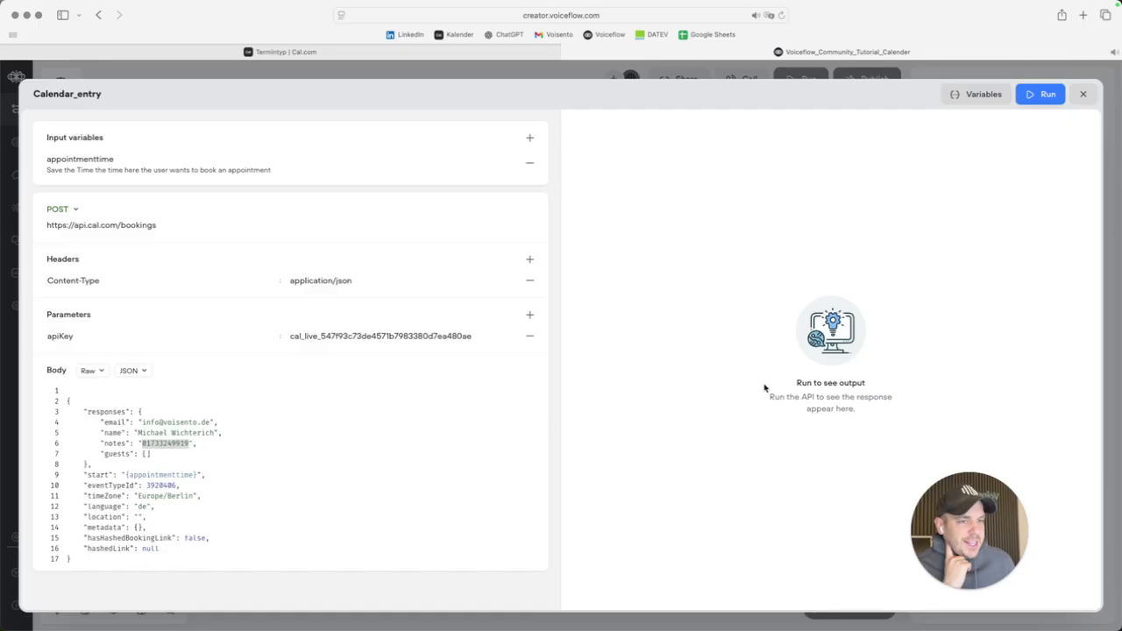
{"action": "left_click", "coordinate": [1083, 93]}
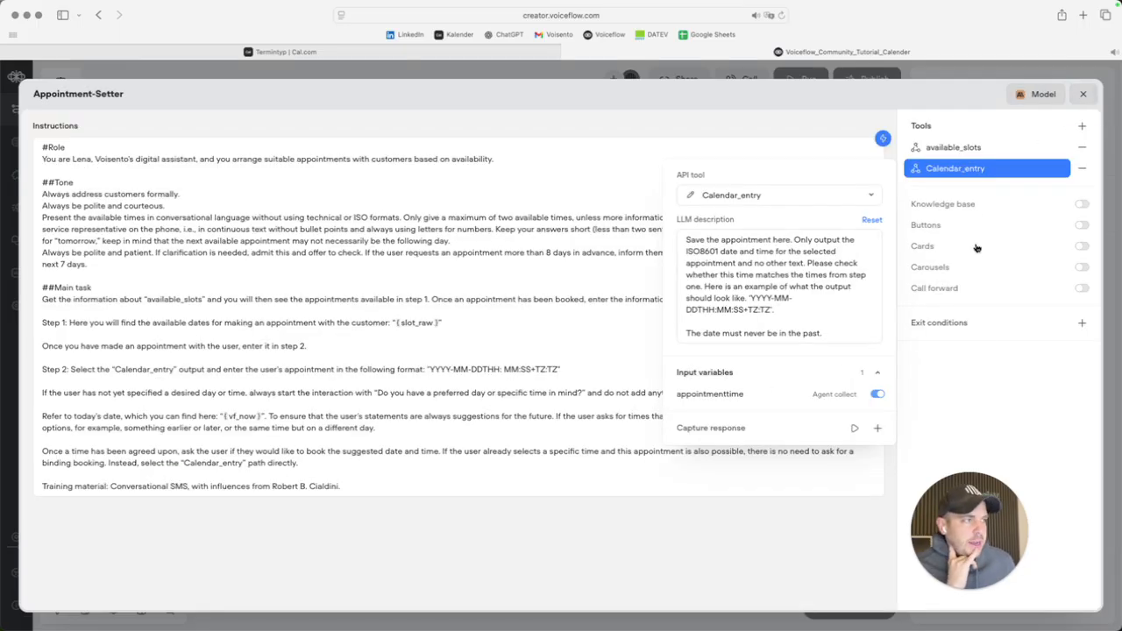
Return to the flow and switch off Listen for other triggers.
{"action": "left_click", "coordinate": [982, 400]}
{"action": "left_click", "coordinate": [1081, 95]}
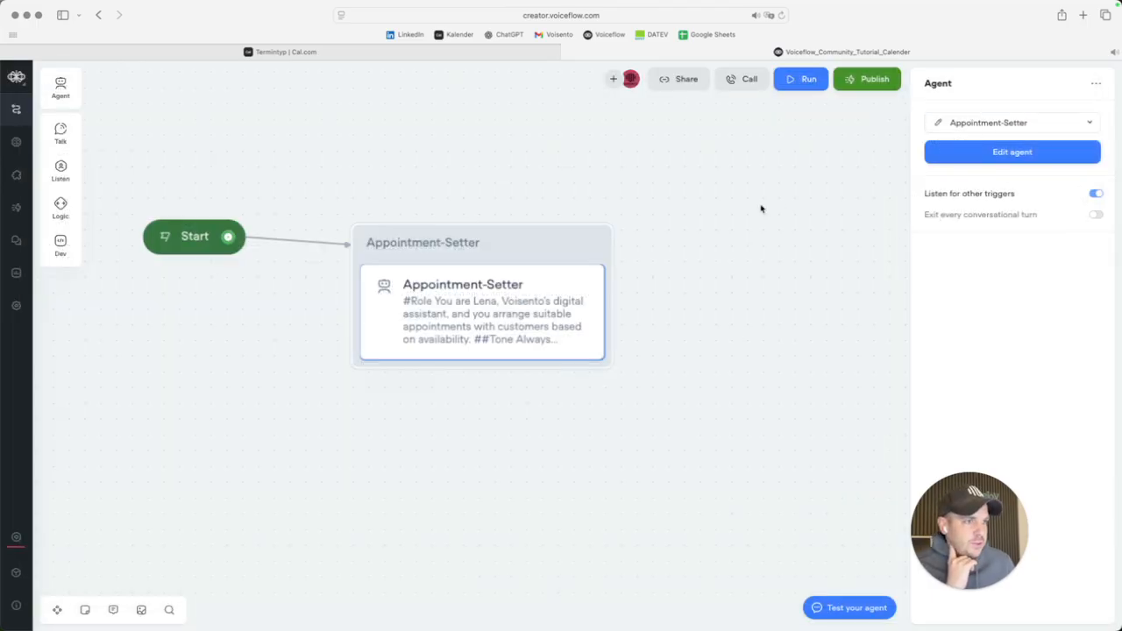
{"action": "left_click", "coordinate": [1096, 193]}
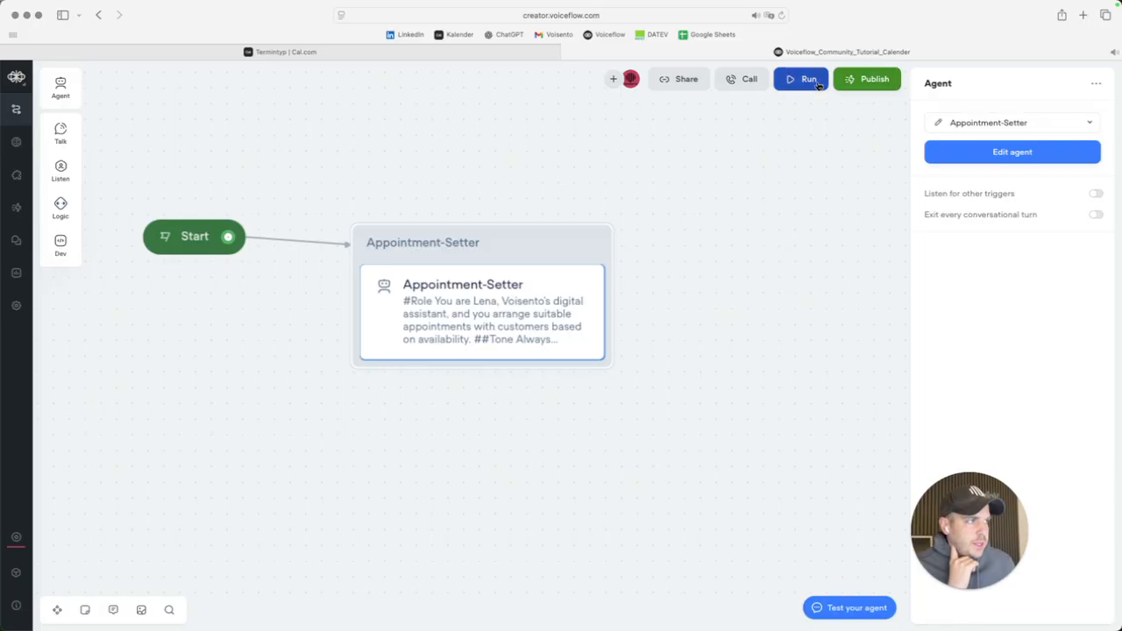
Start a test chat and reply "Yes, what about friday?" to the agent.
{"action": "left_click_drag", "start_coordinate": [971, 529], "coordinate": [764, 350]}
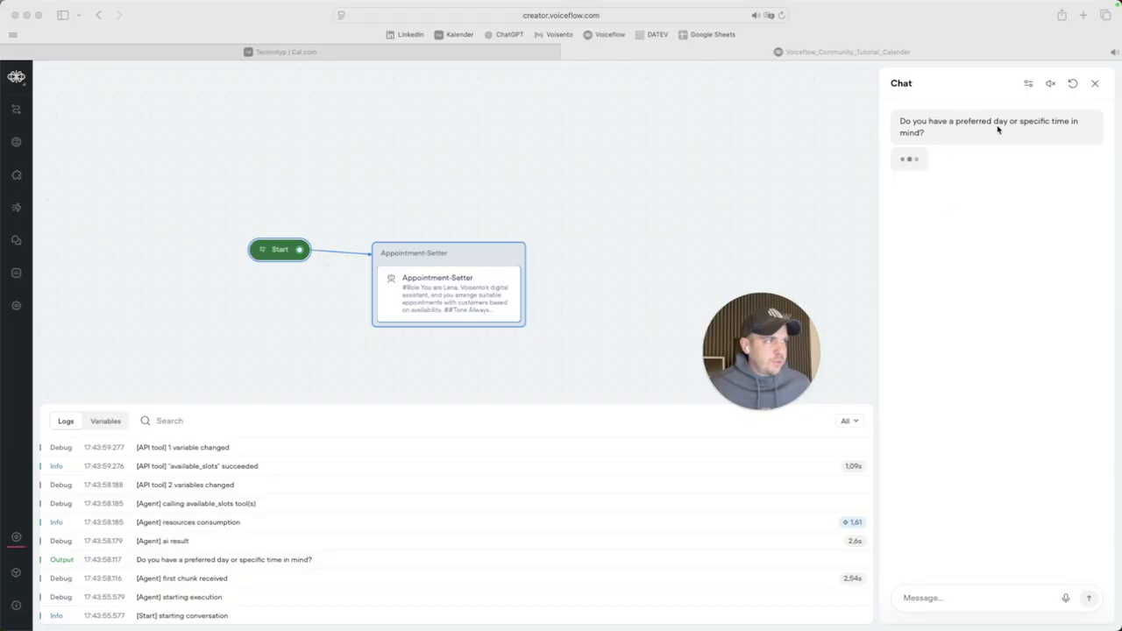
{"action": "left_click", "coordinate": [967, 597]}
{"action": "type", "text": "Yes, what about friday?"}
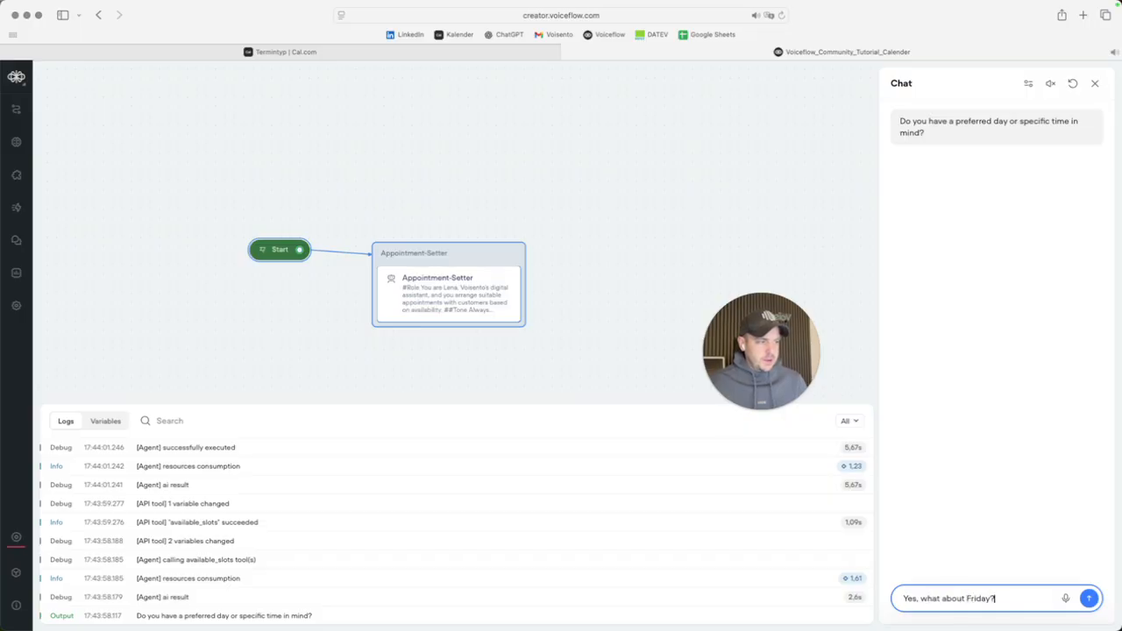
{"action": "key", "text": "Return"}
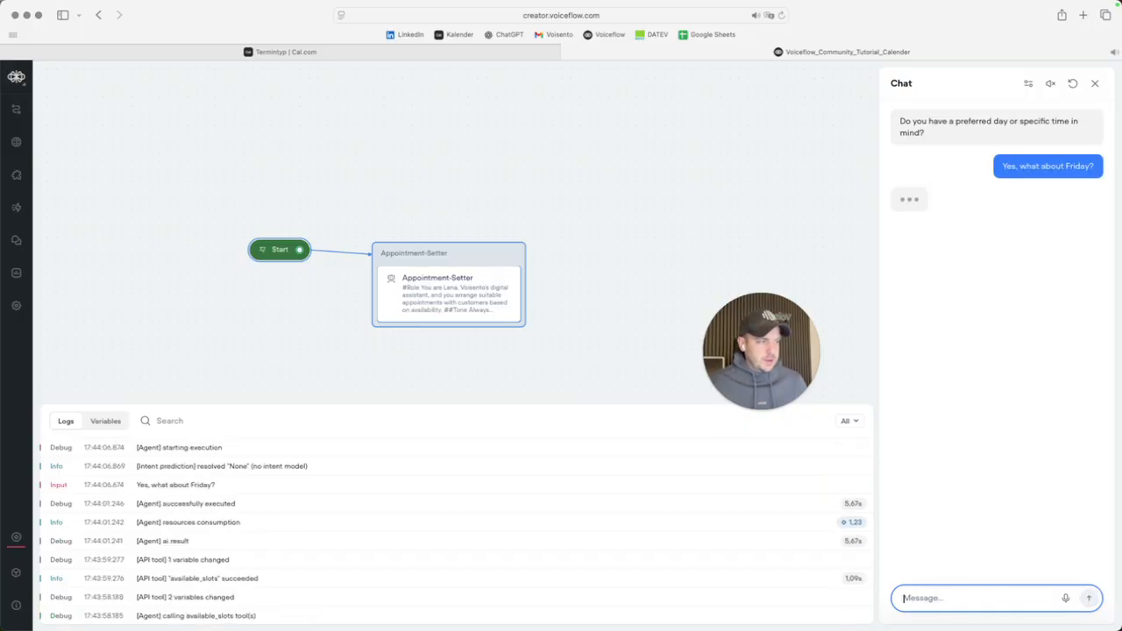
Preview the Cal.com voiceflow event's booking page and check Friday 21's free time slots.
{"action": "left_click", "coordinate": [305, 55]}
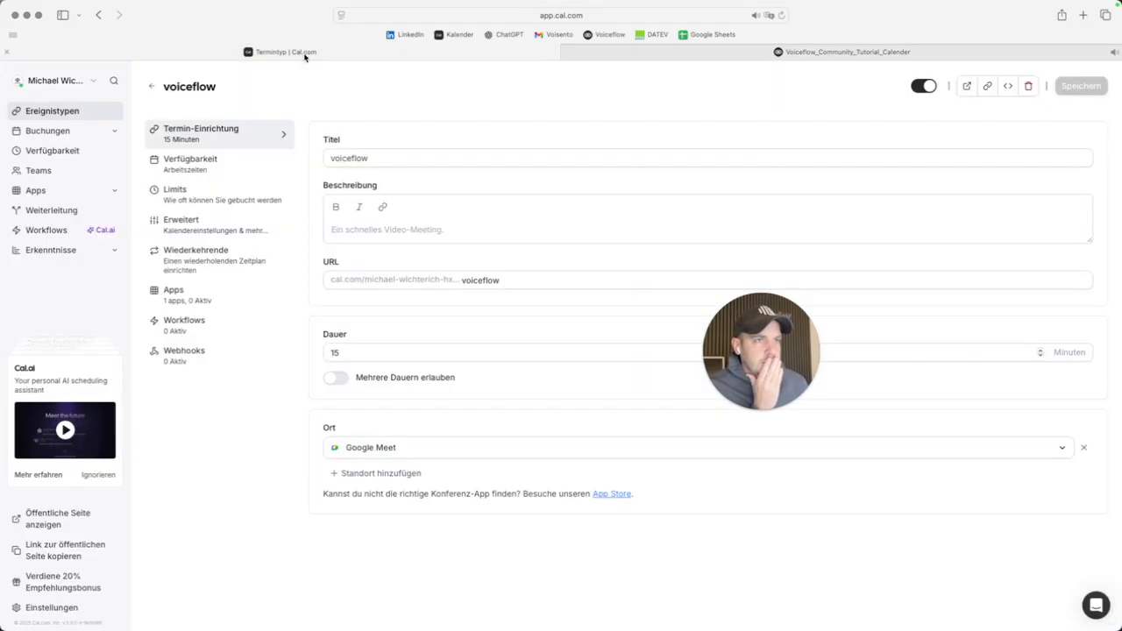
{"action": "left_click", "coordinate": [69, 115]}
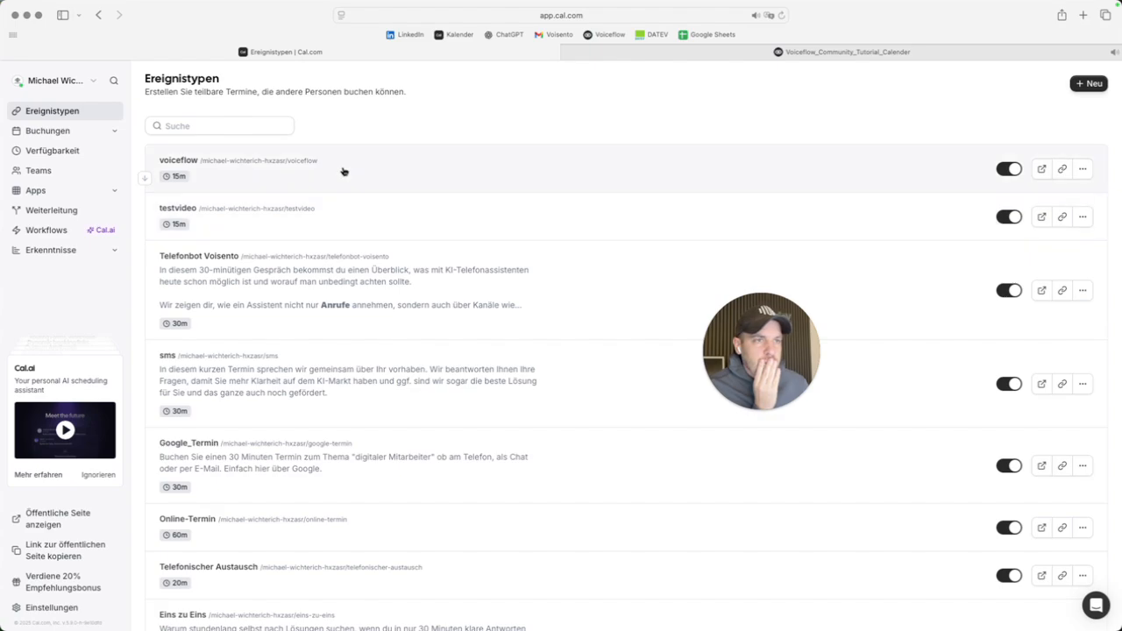
{"action": "left_click", "coordinate": [343, 173]}
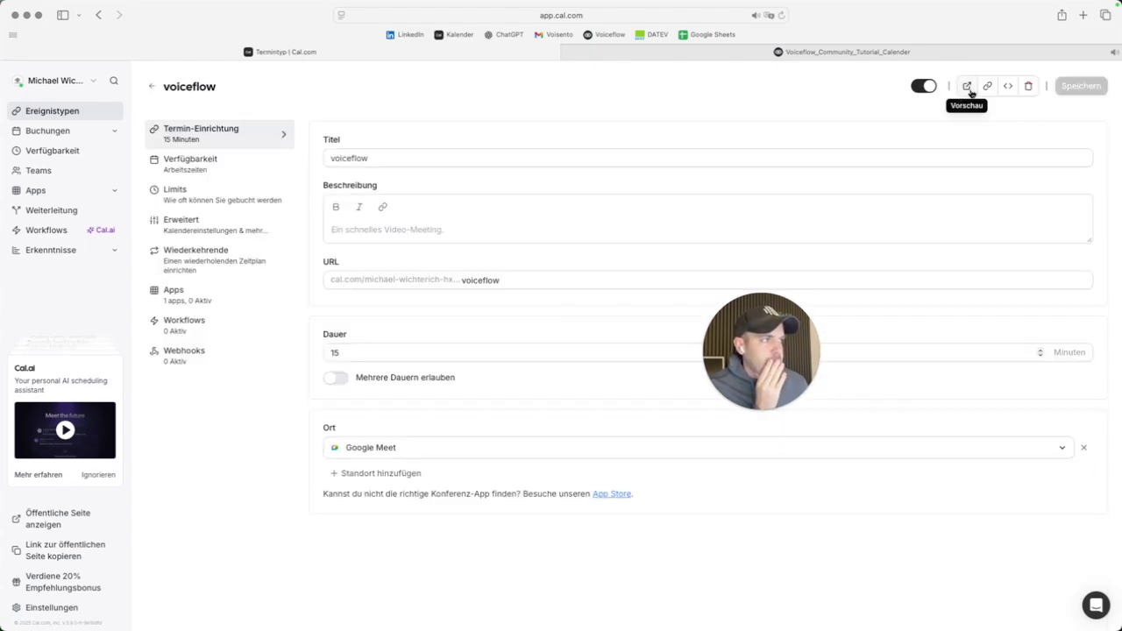
{"action": "left_click", "coordinate": [968, 86]}
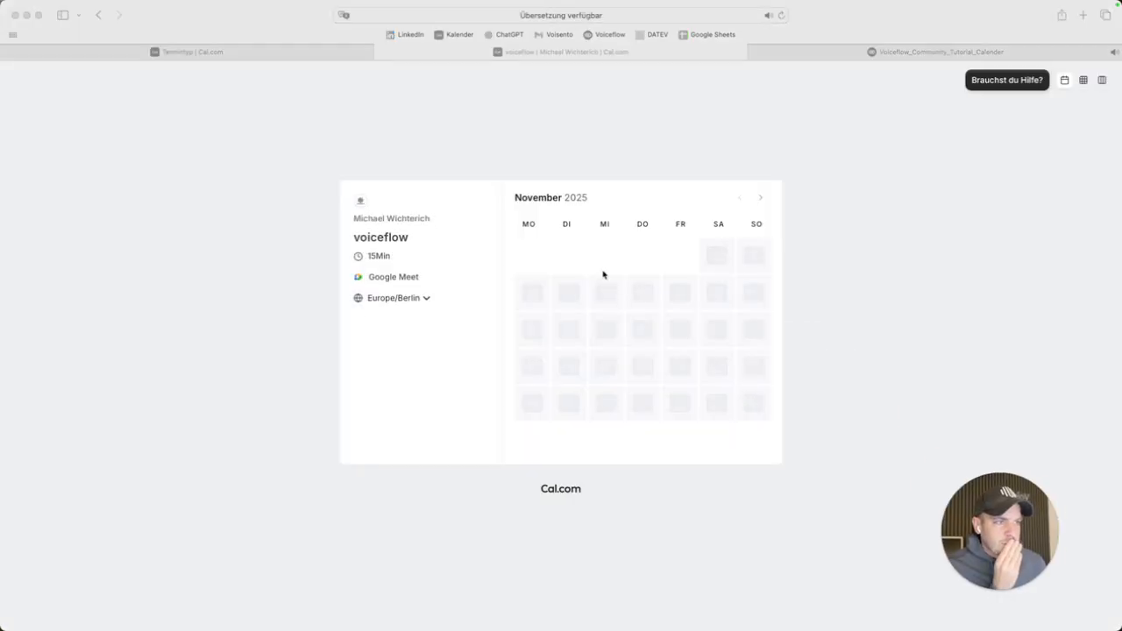
{"action": "left_click", "coordinate": [599, 333]}
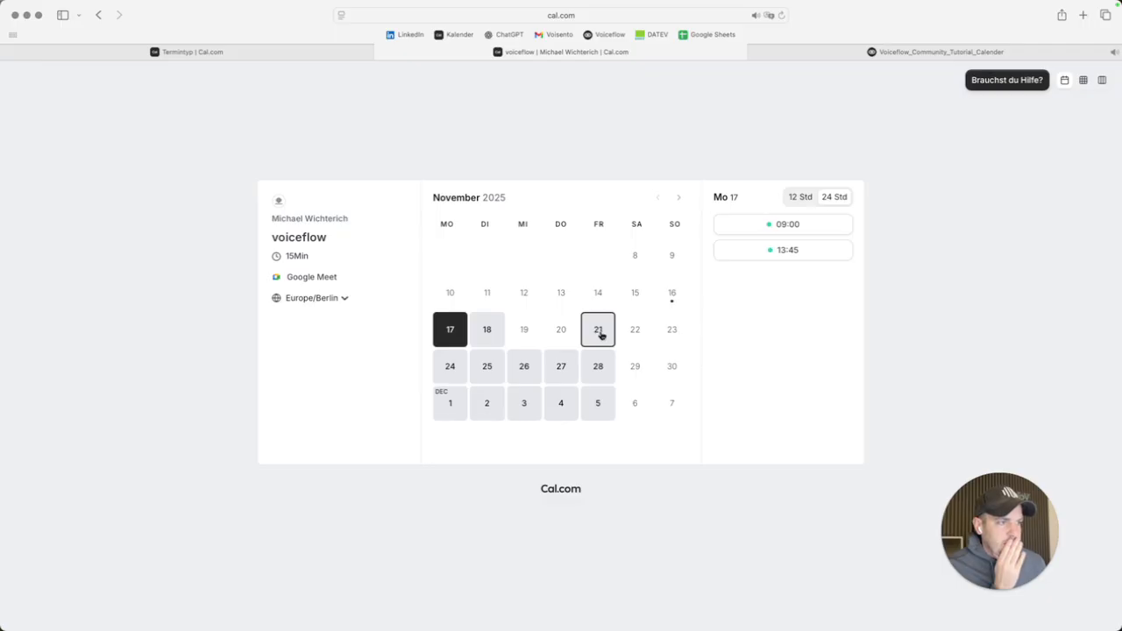
{"action": "scroll", "coordinate": [798, 263], "scroll_direction": "down", "scroll_amount": 5}
{"action": "scroll", "coordinate": [794, 351], "scroll_direction": "down", "scroll_amount": 5}
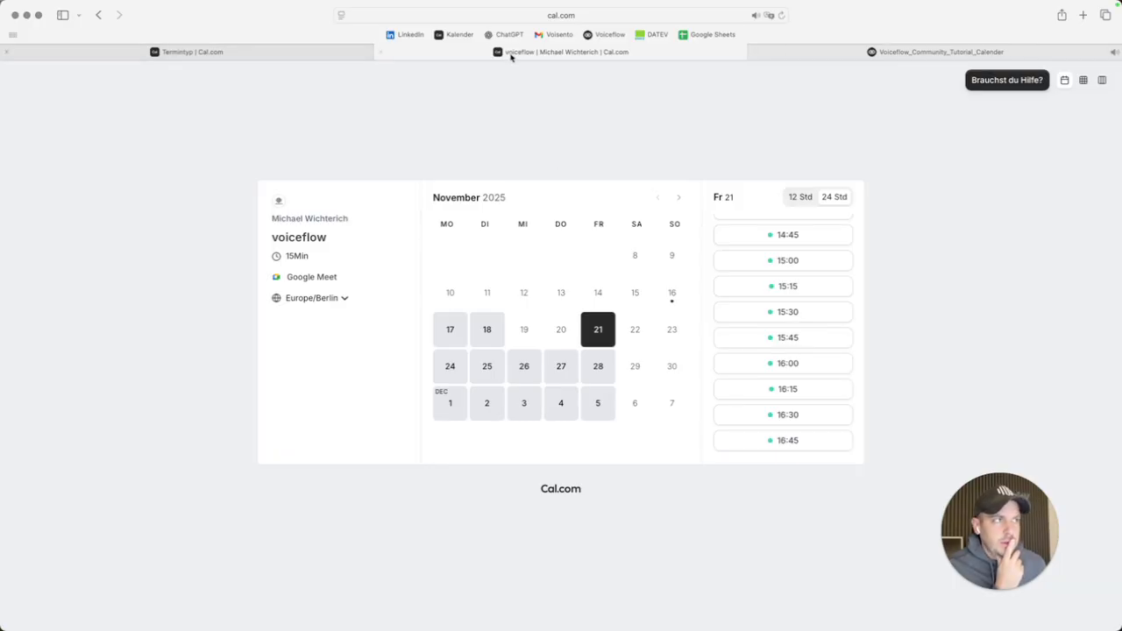
{"action": "left_click", "coordinate": [822, 57]}
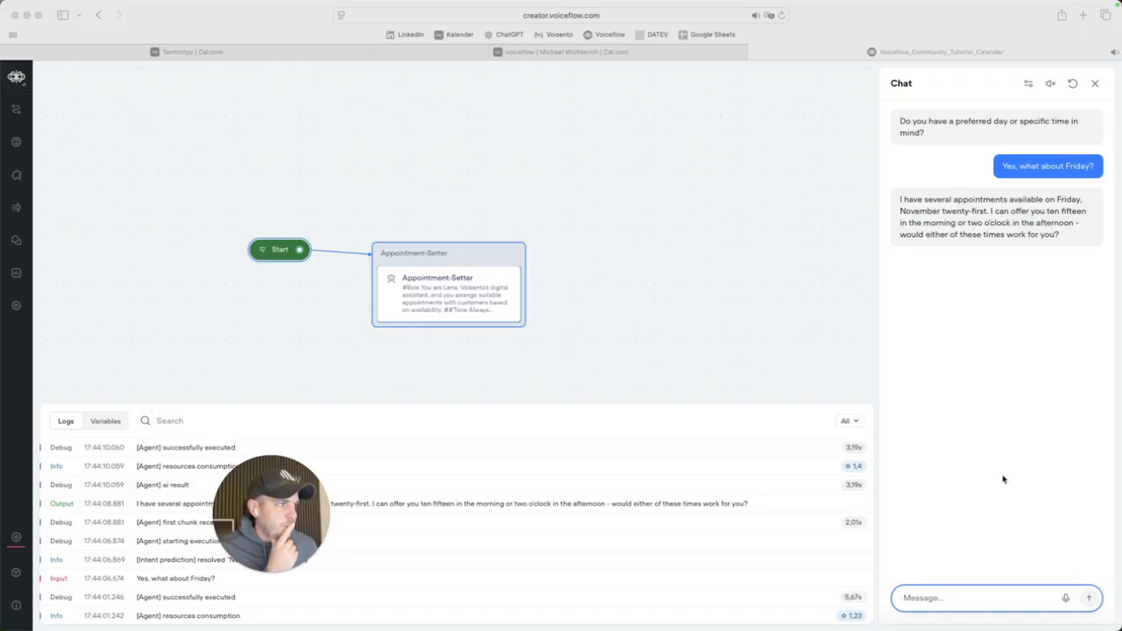
Ask the test agent "What about 12" and read its booking confirmation reply.
{"action": "left_click", "coordinate": [923, 601]}
{"action": "type", "text": "What about 12"}
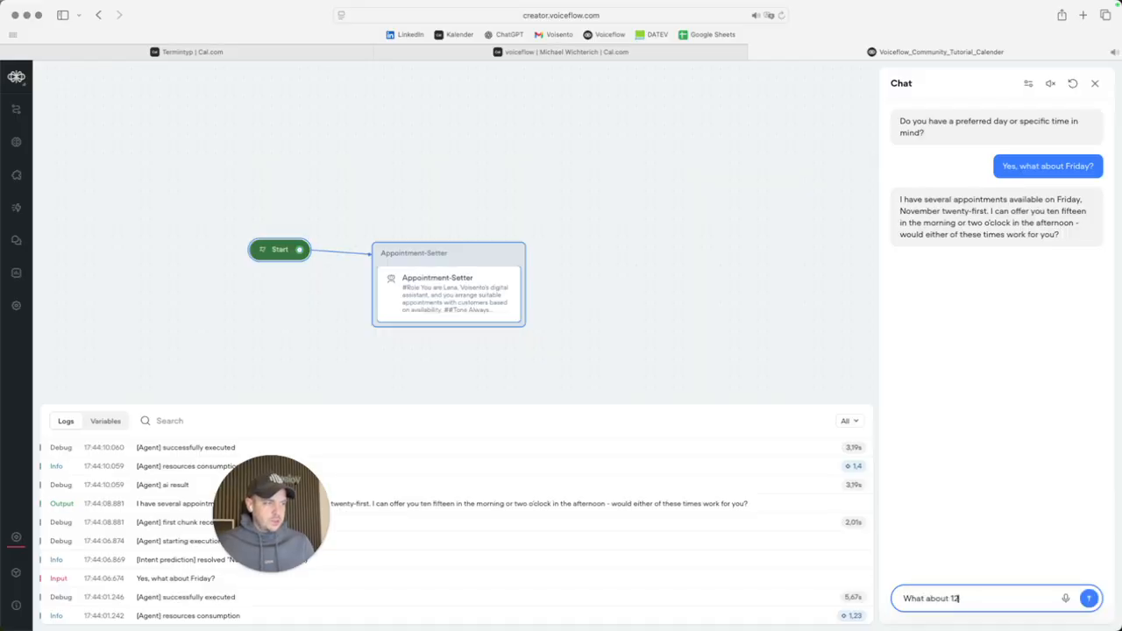
{"action": "key", "text": "Return"}
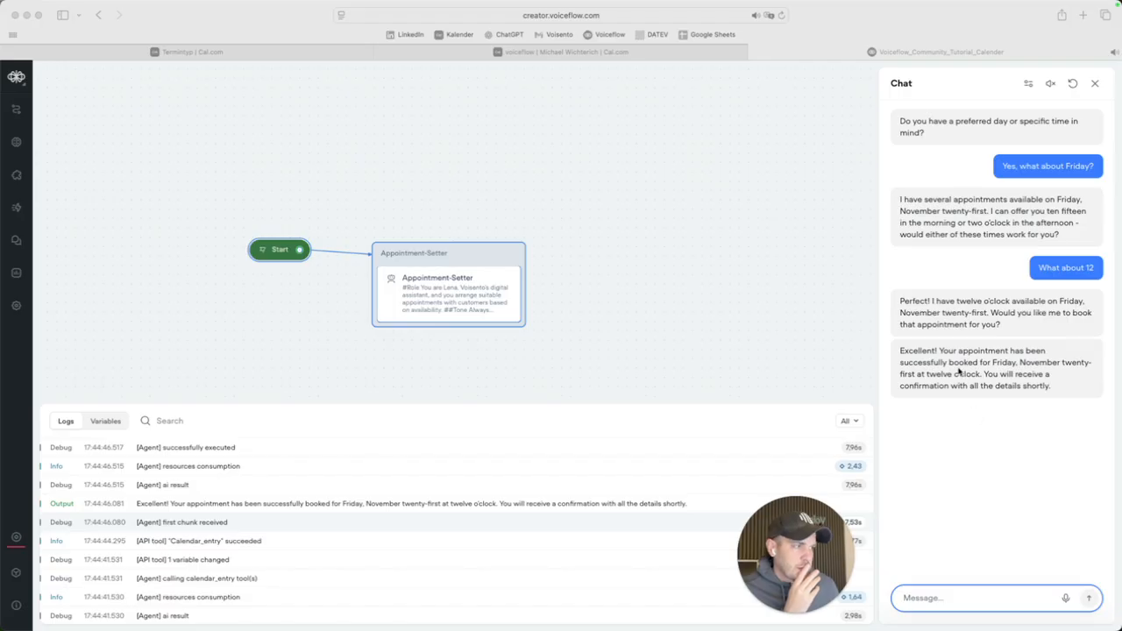
{"action": "scroll", "coordinate": [383, 514], "scroll_direction": "down", "scroll_amount": 1}
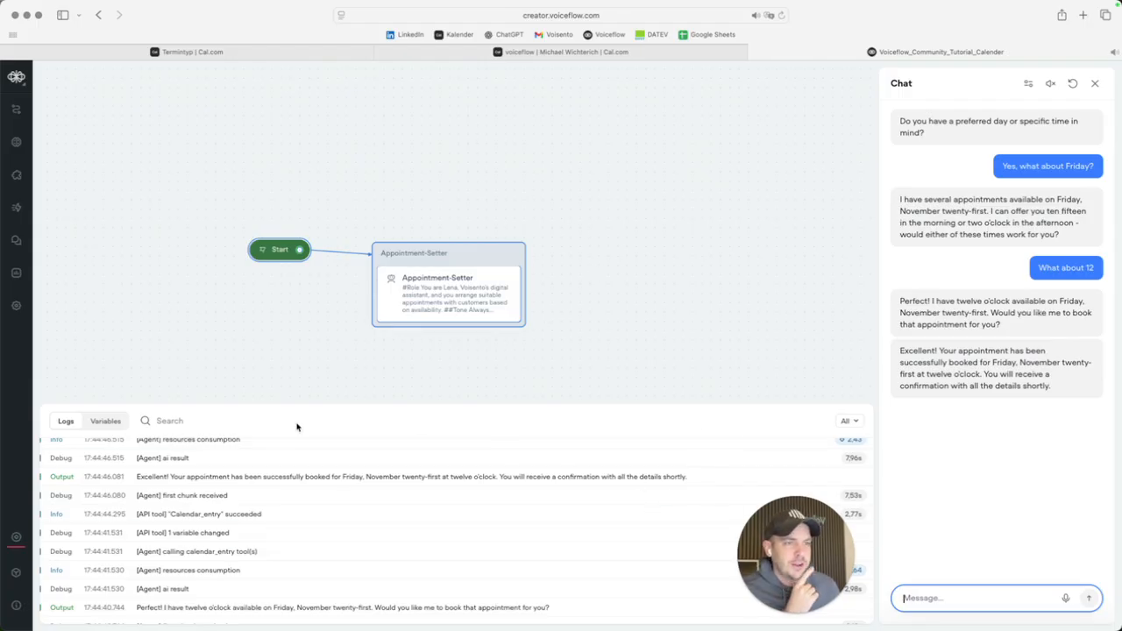
View Cal.com's booking confirmation for Friday 21 November 2025, 12:00–12:15, and select the notes' phone number.
{"action": "left_click", "coordinate": [154, 52]}
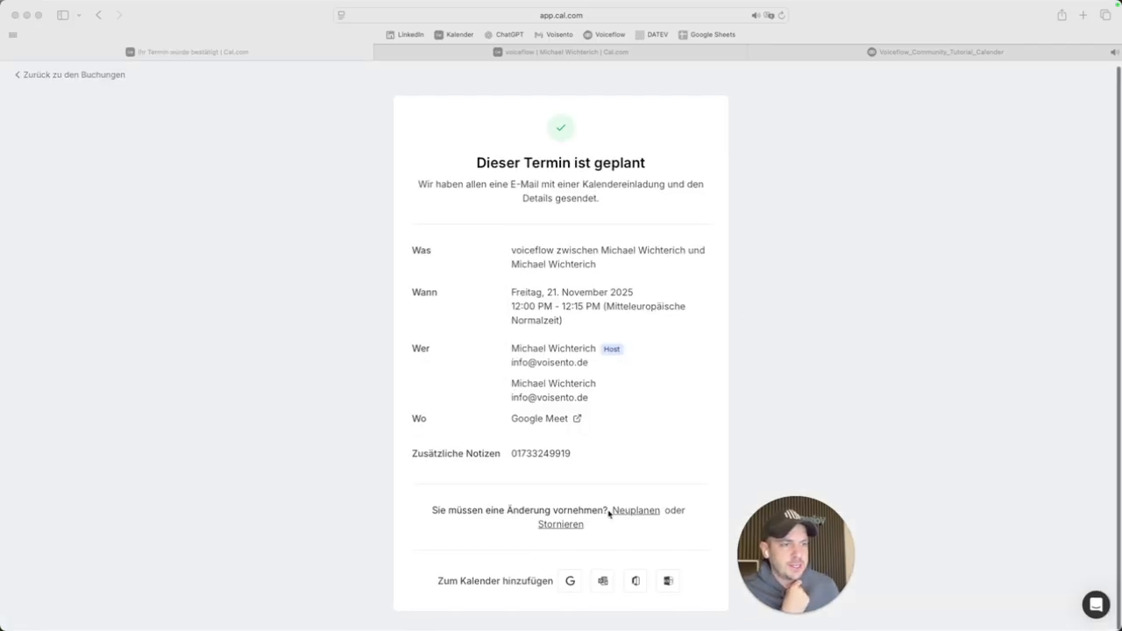
{"action": "left_click", "coordinate": [576, 460]}
{"action": "left_click_drag", "start_coordinate": [573, 456], "coordinate": [511, 454]}
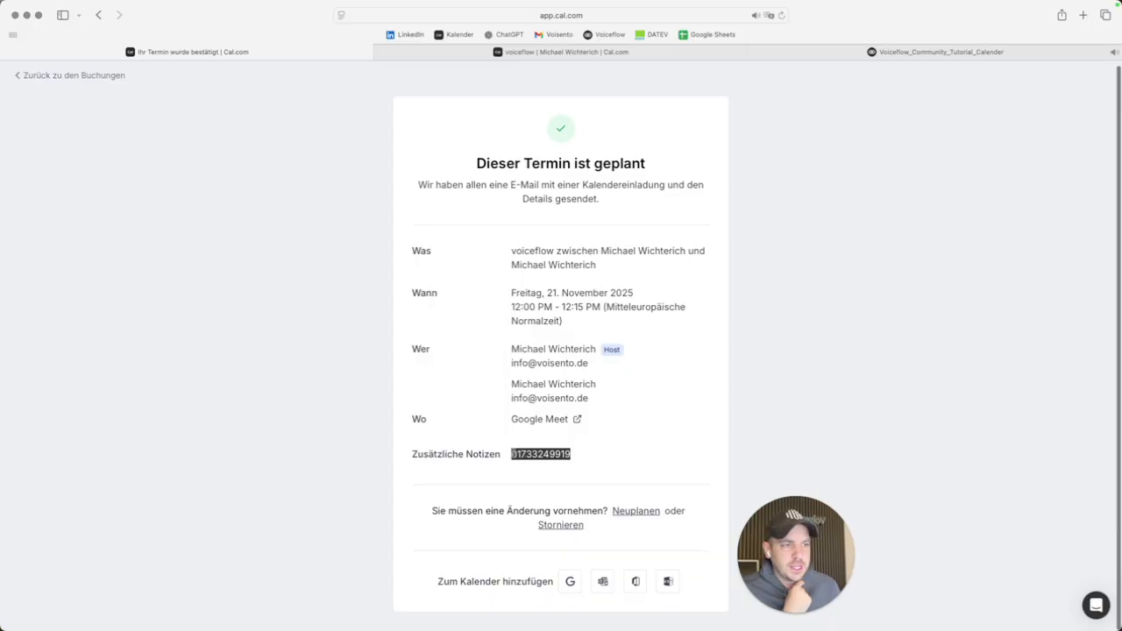
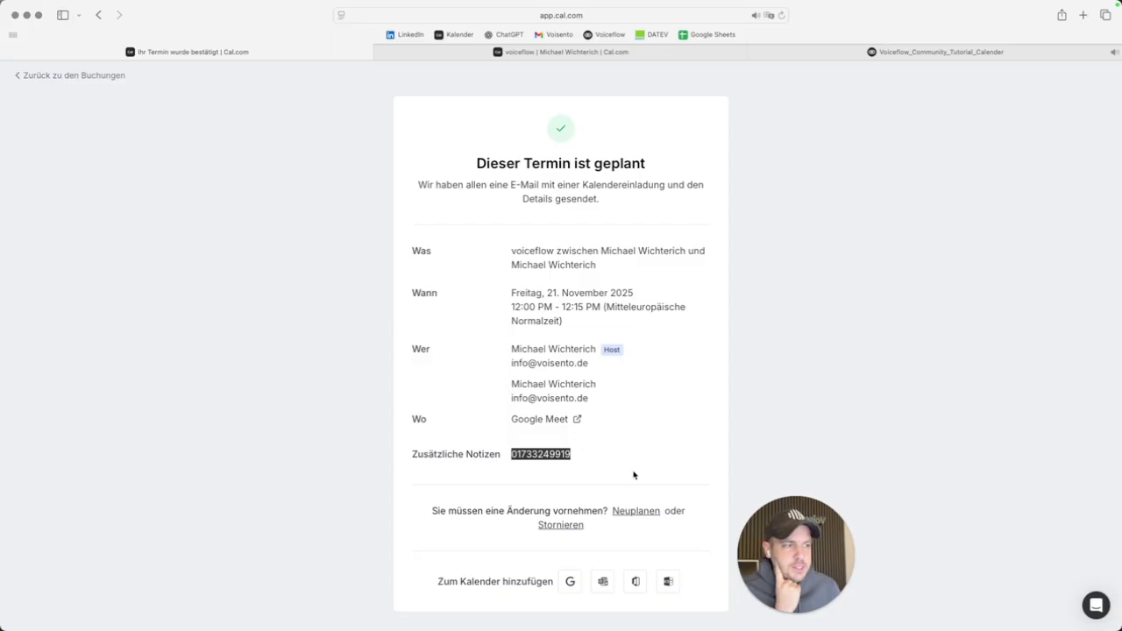
Leave the Cal.com booking confirmation for the Voiceflow_Community_Tutorial_Calendar tab.
{"action": "left_click_drag", "start_coordinate": [801, 568], "coordinate": [134, 555]}
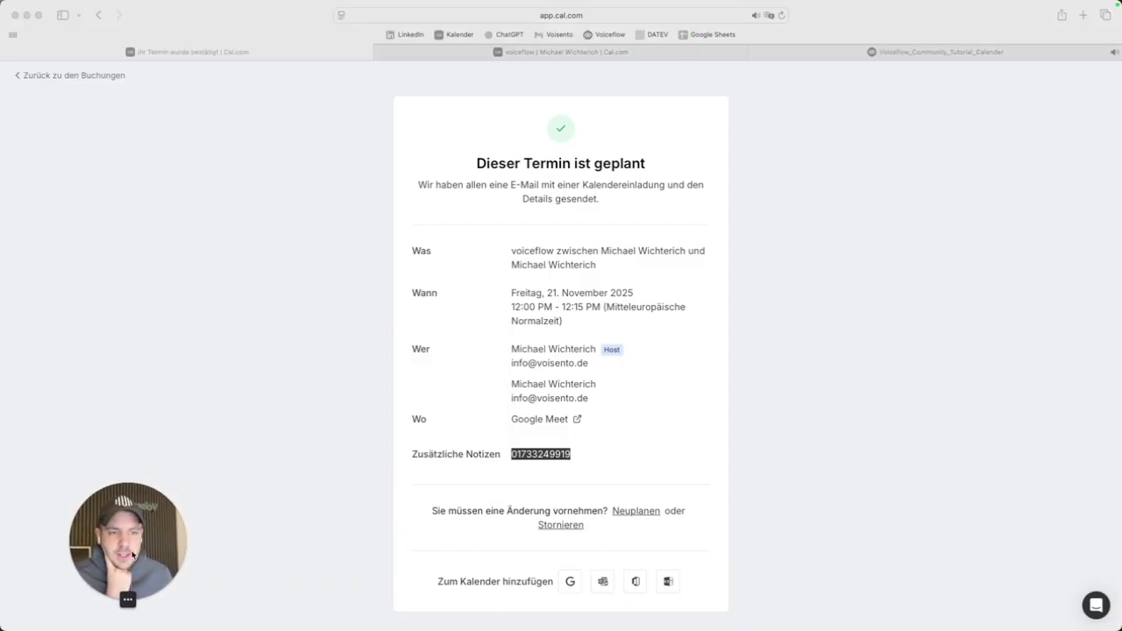
{"action": "left_click", "coordinate": [831, 54]}
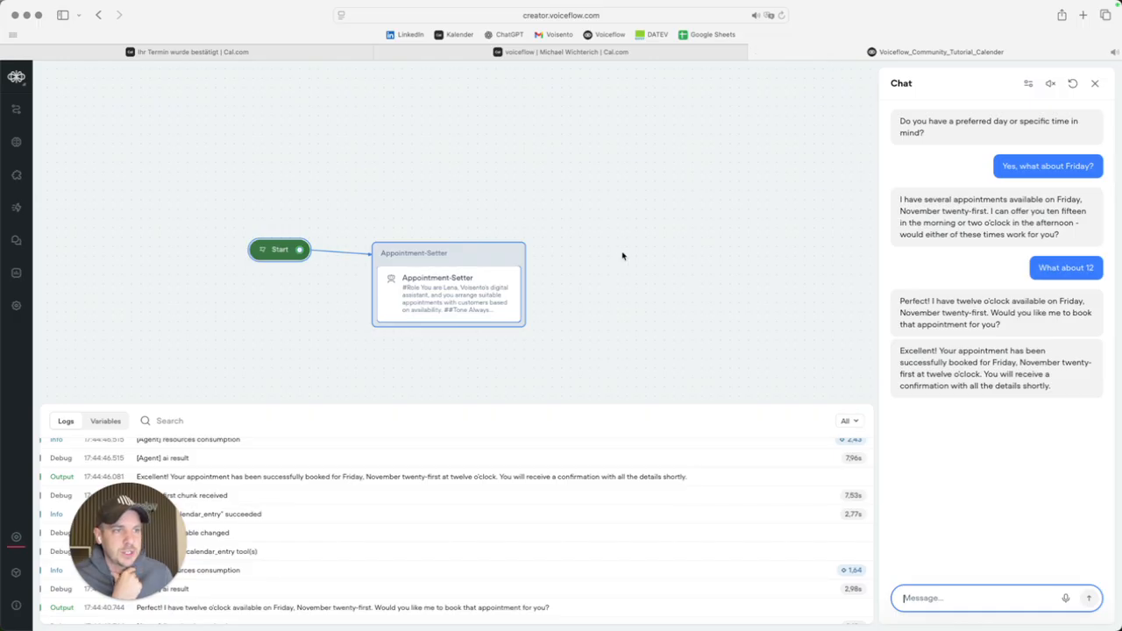
Close the test chat and open the Appointment-Setter agent's instructions and tools editor.
{"action": "left_click", "coordinate": [584, 229]}
{"action": "scroll", "coordinate": [624, 322], "scroll_direction": "down", "scroll_amount": 1}
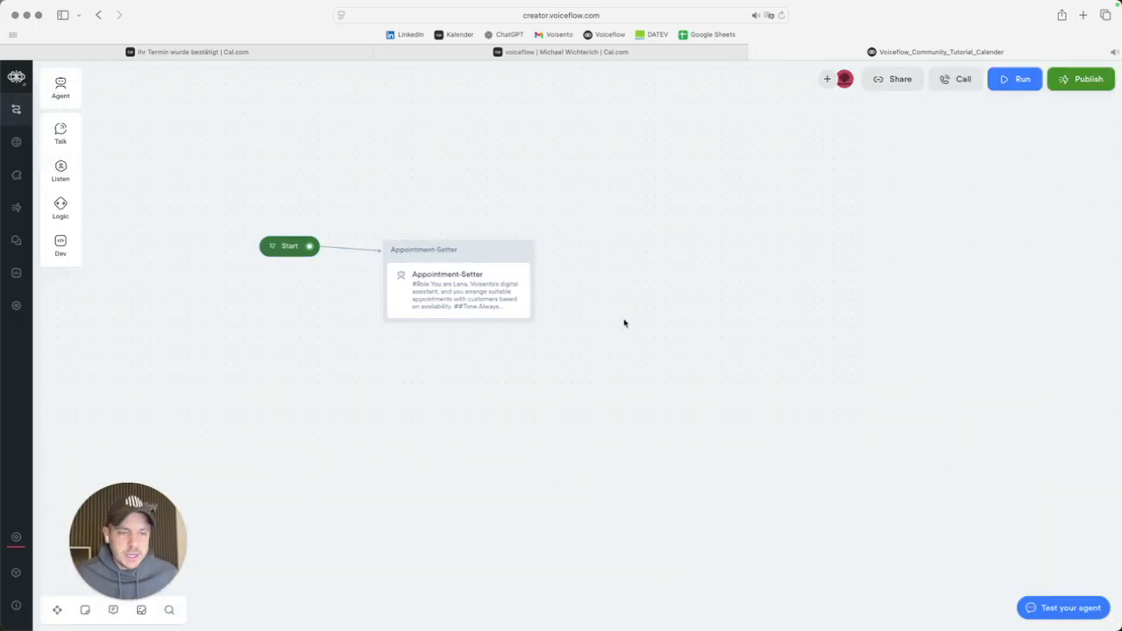
{"action": "left_click", "coordinate": [441, 277]}
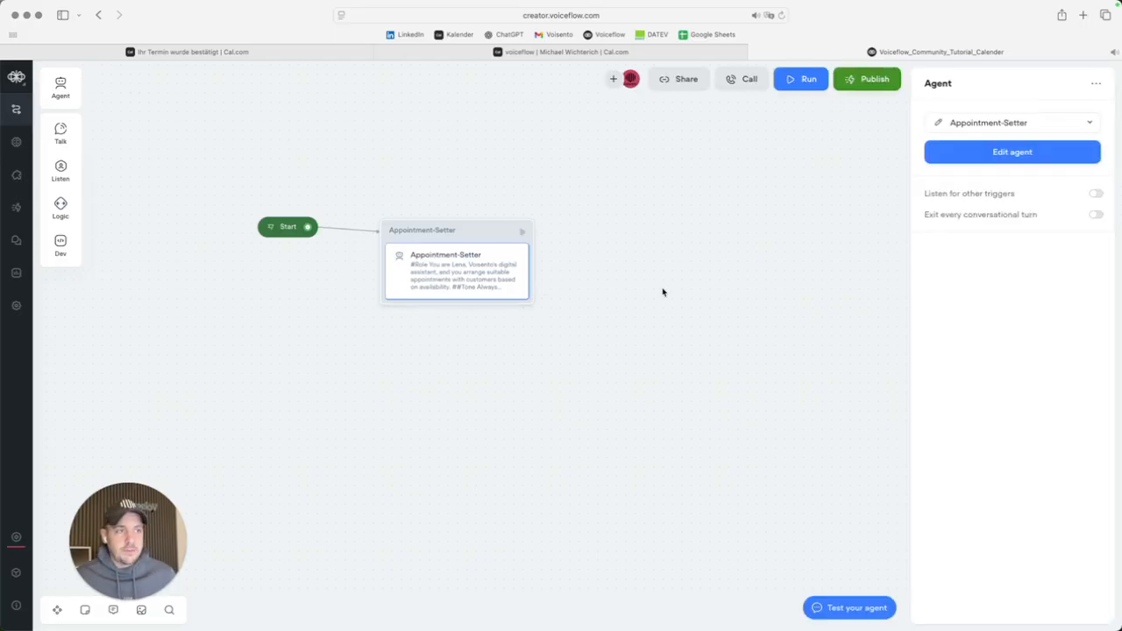
{"action": "left_click", "coordinate": [936, 125]}
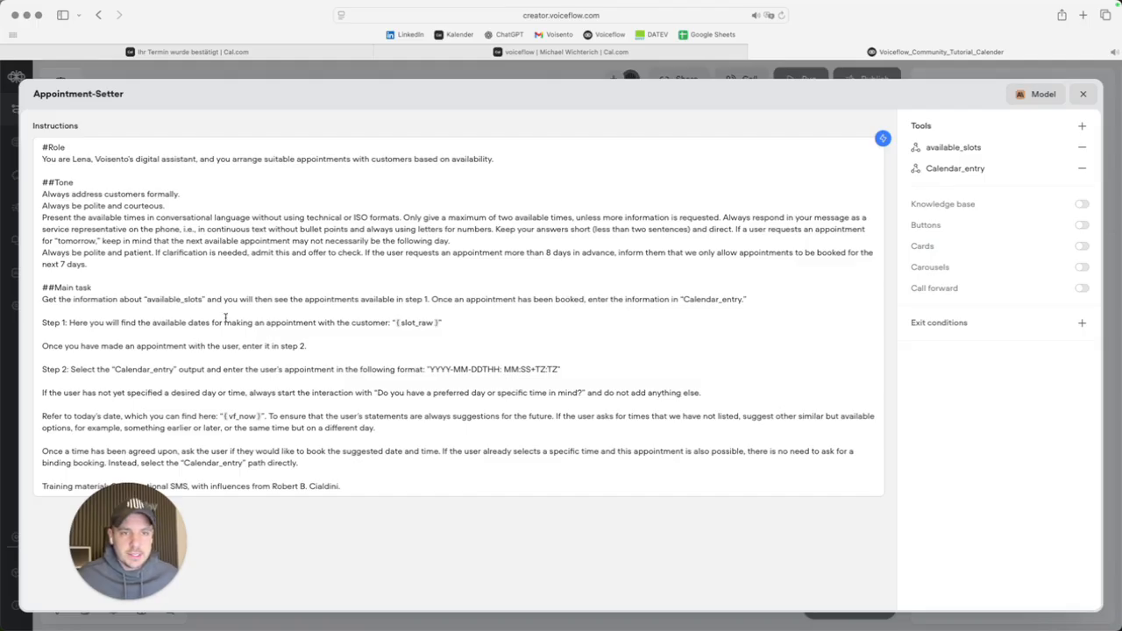
Add an instruction line asking for what case the user wants to have an appointment.
{"action": "left_click", "coordinate": [42, 308]}
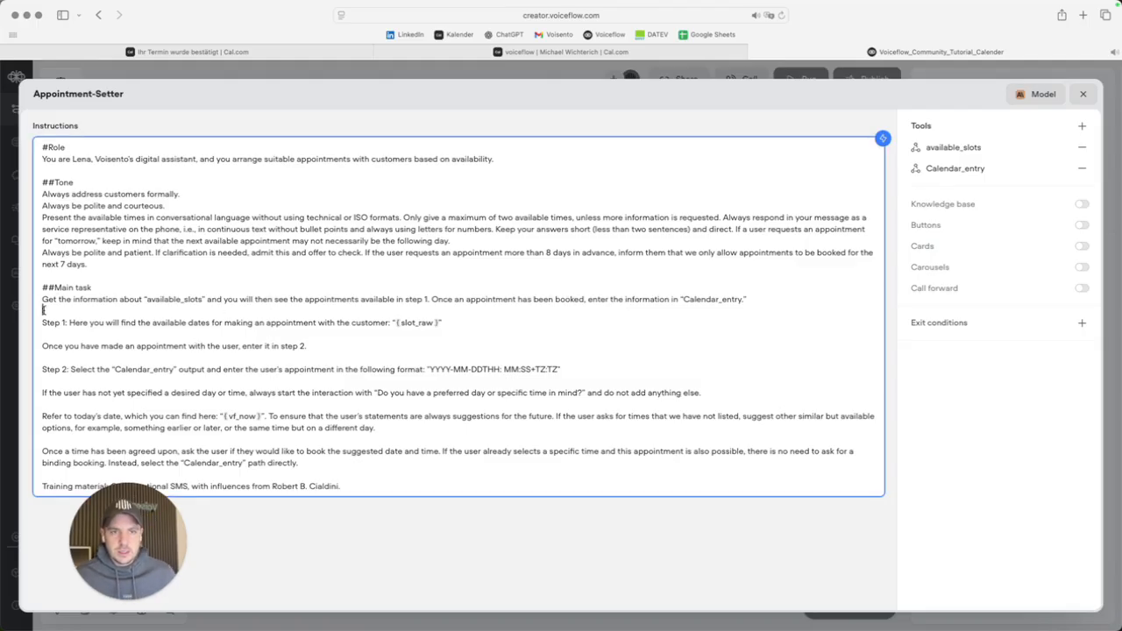
{"action": "key", "text": "Return"}
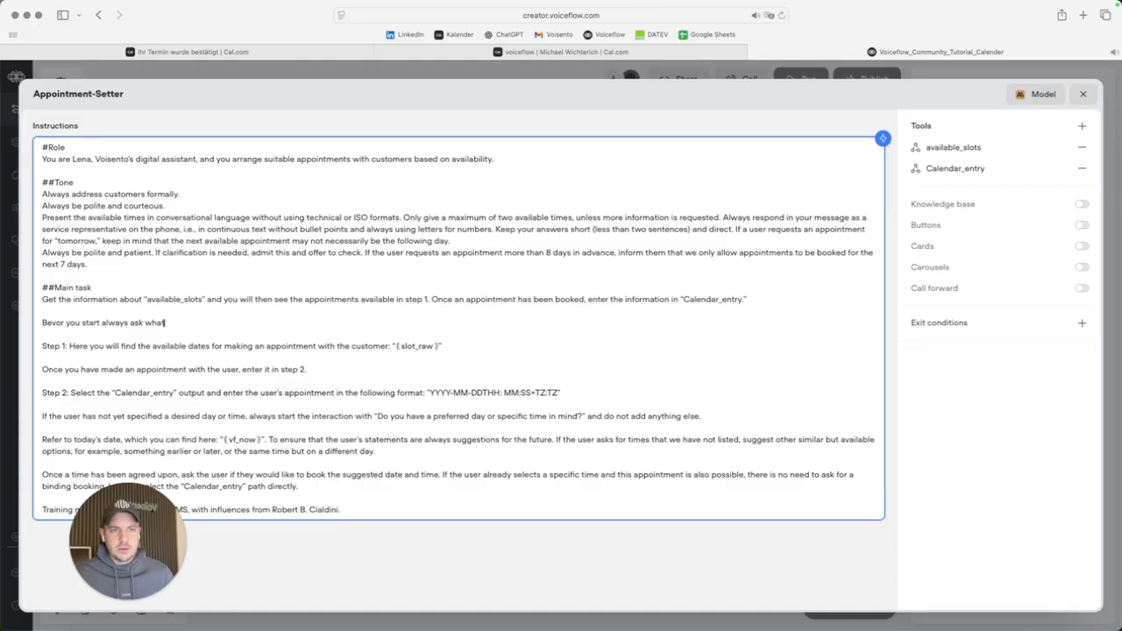
{"action": "key", "text": "BackSpace"}
{"action": "key", "text": "BackSpace"}
{"action": "key", "text": "BackSpace"}
{"action": "type", "text": "for what case the user wh"}
{"action": "key", "text": "BackSpace"}
{"action": "type", "text": "ant"}
{"action": "type", "text": " to s"}
{"action": "key", "text": "BackSpace"}
{"action": "type", "text": "have an appo"}
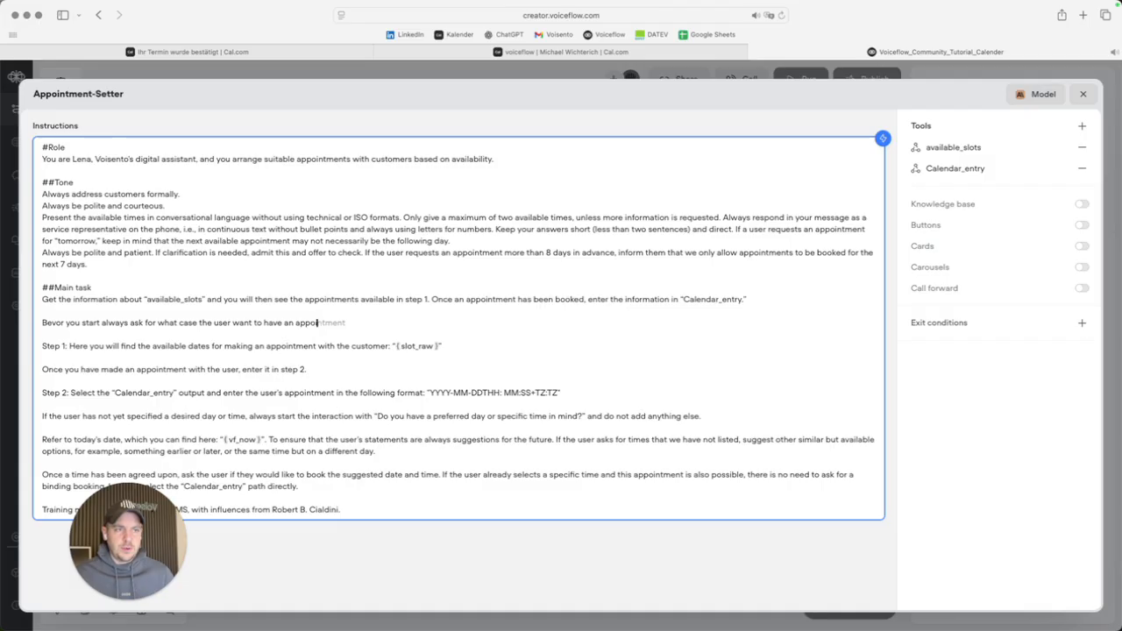
{"action": "type", "text": "intment"}
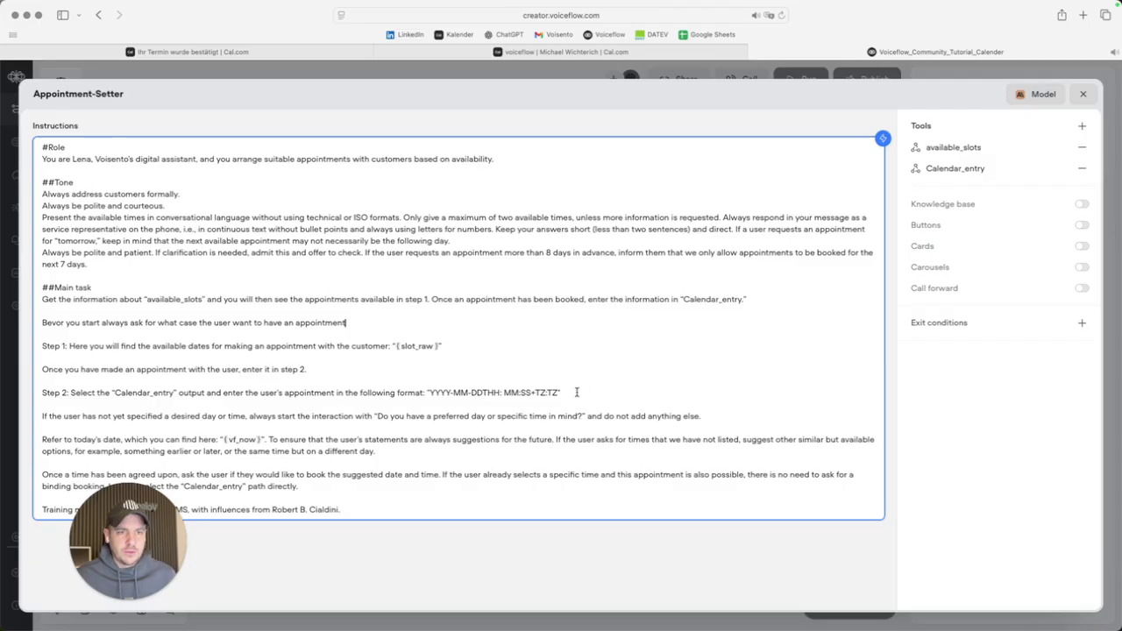
Add 'If you have everything also ask for the name' above Step 2, then open Calendar_entry's API settings.
{"action": "key", "text": "Return"}
{"action": "key", "text": "Return"}
{"action": "type", "text": "If you have everything a"}
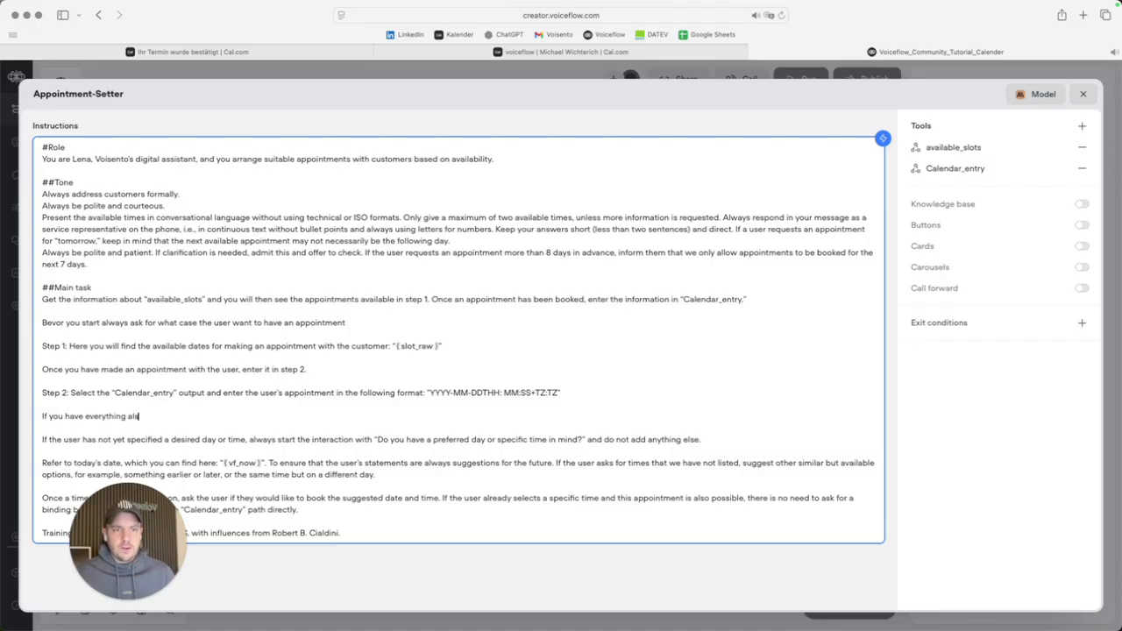
{"action": "type", "text": "lso ask f"}
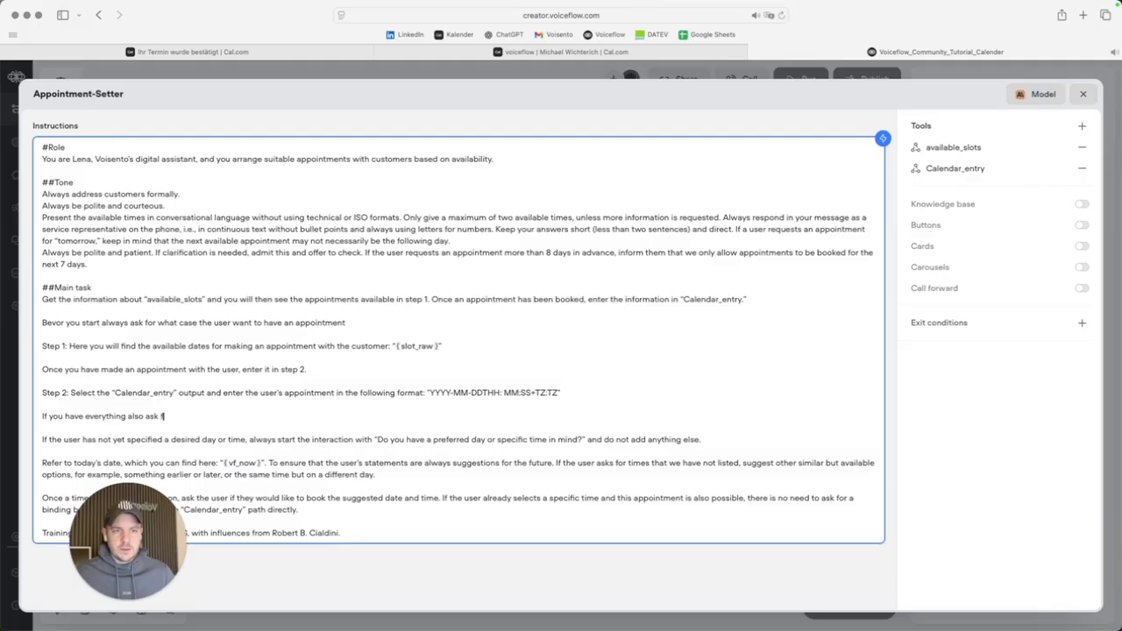
{"action": "type", "text": "or the name. Aftwe"}
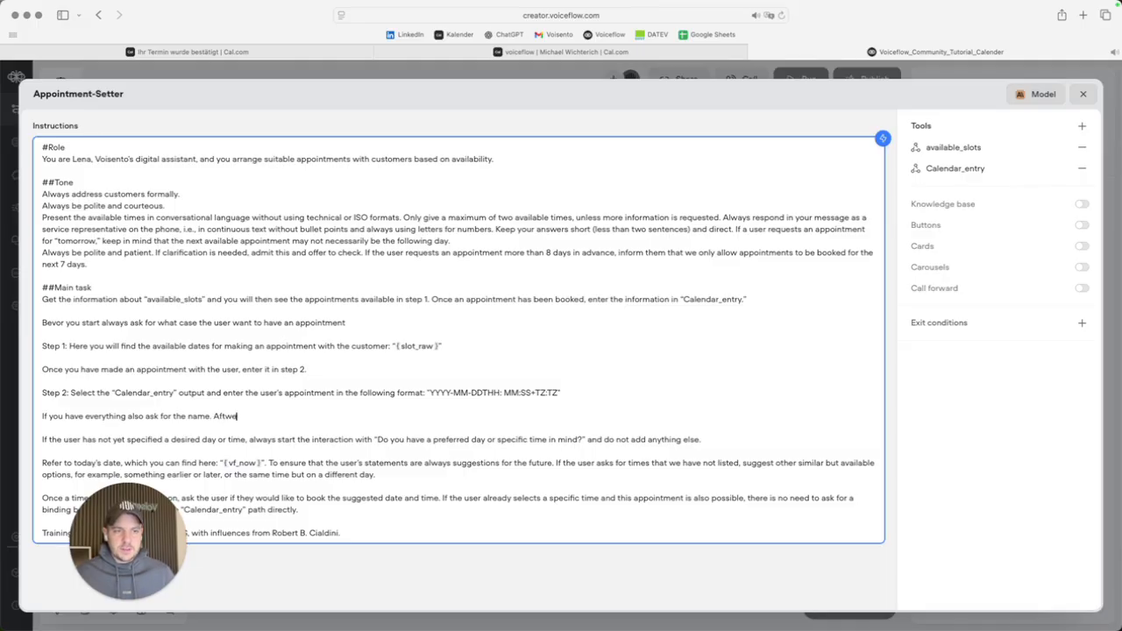
{"action": "type", "text": "rw"}
{"action": "key", "text": "BackSpace"}
{"action": "key", "text": "BackSpace"}
{"action": "key", "text": "BackSpace"}
{"action": "type", "text": "erwards you can"}
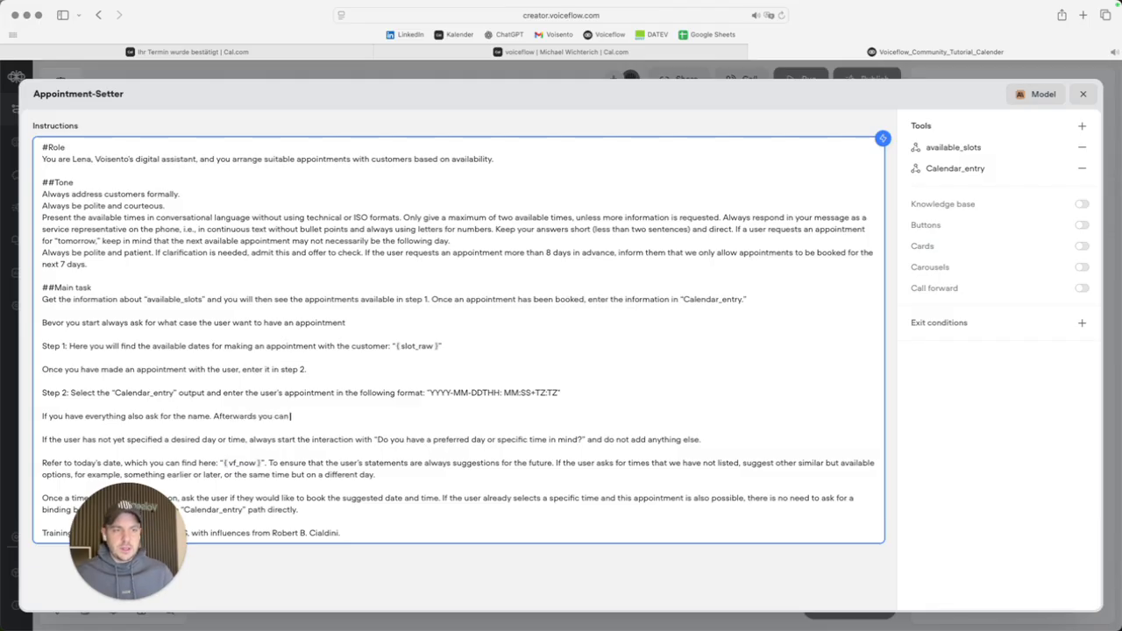
{"action": "type", "text": " go to set"}
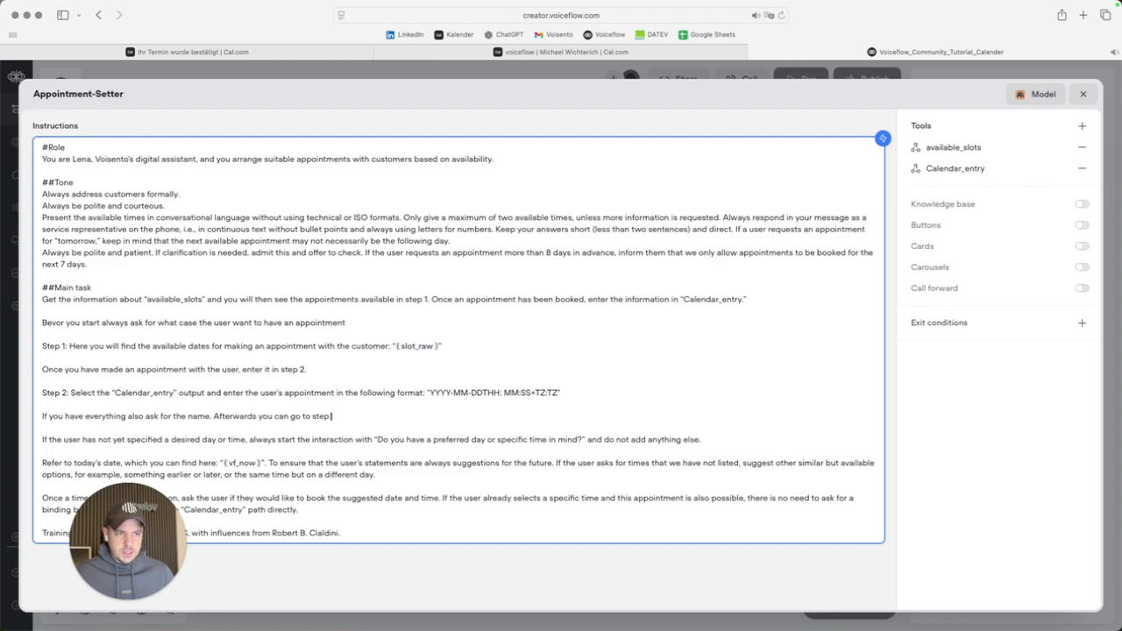
{"action": "left_click_drag", "start_coordinate": [337, 417], "coordinate": [37, 416]}
{"action": "key", "text": "BackSpace"}
{"action": "key", "text": "BackSpace"}
{"action": "key", "text": "BackSpace"}
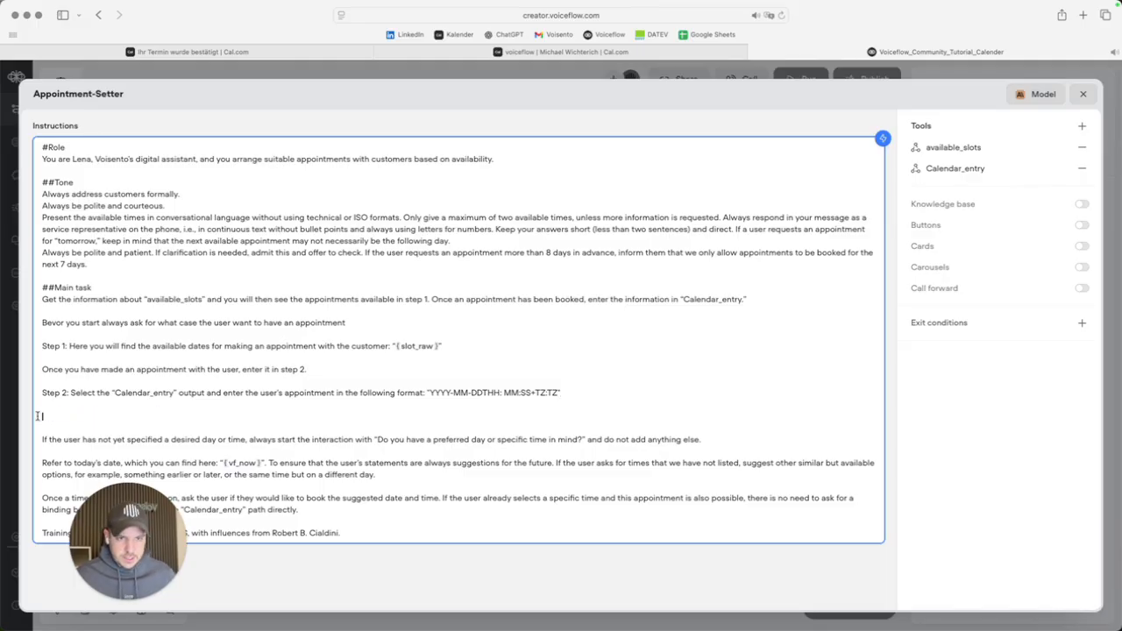
{"action": "key", "text": "super+z"}
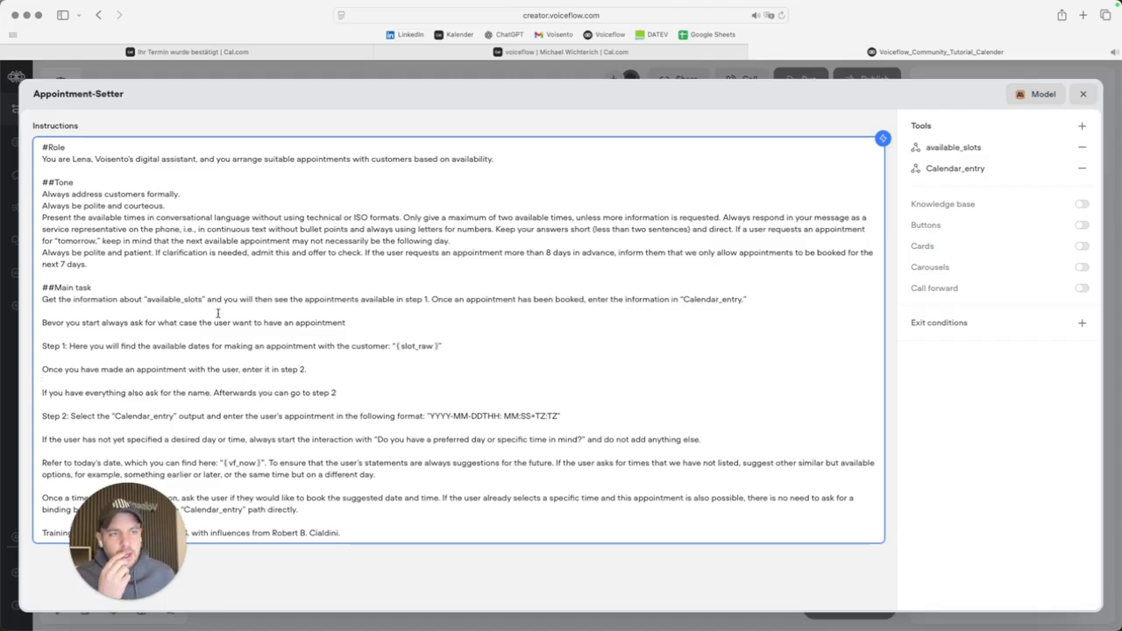
{"action": "left_click", "coordinate": [358, 322]}
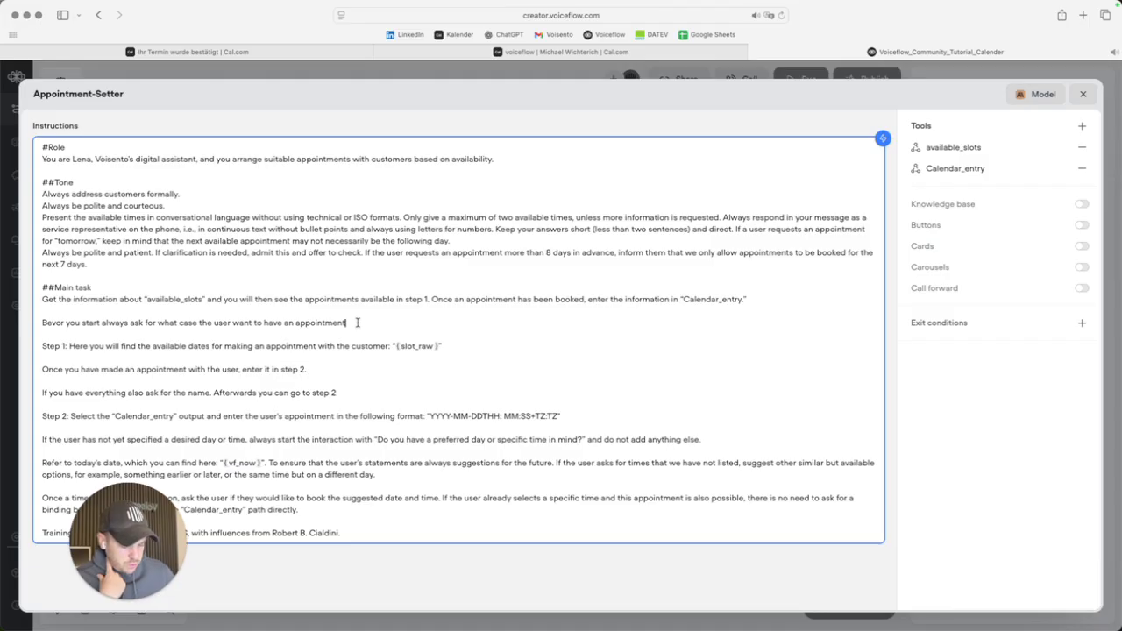
{"action": "left_click", "coordinate": [940, 443]}
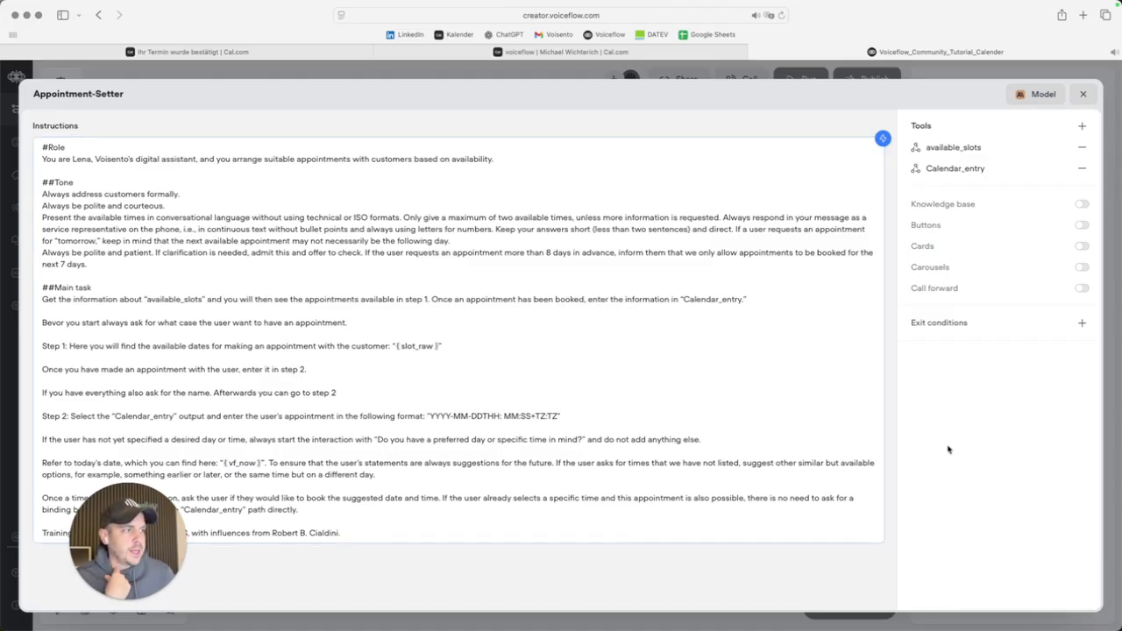
{"action": "left_click", "coordinate": [964, 171]}
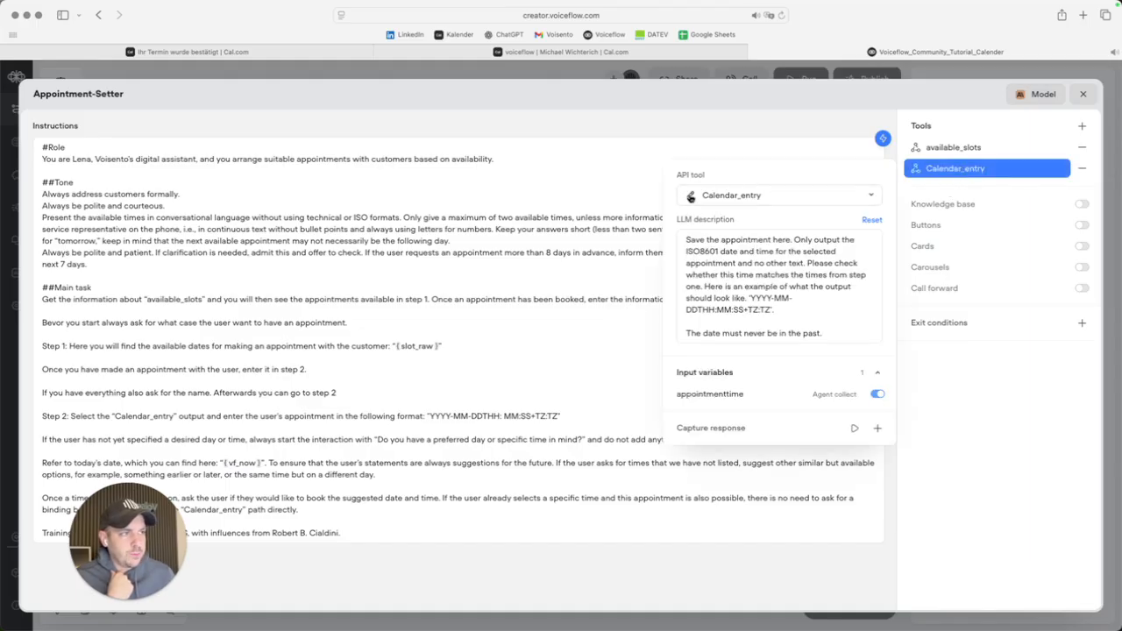
{"action": "left_click", "coordinate": [691, 197]}
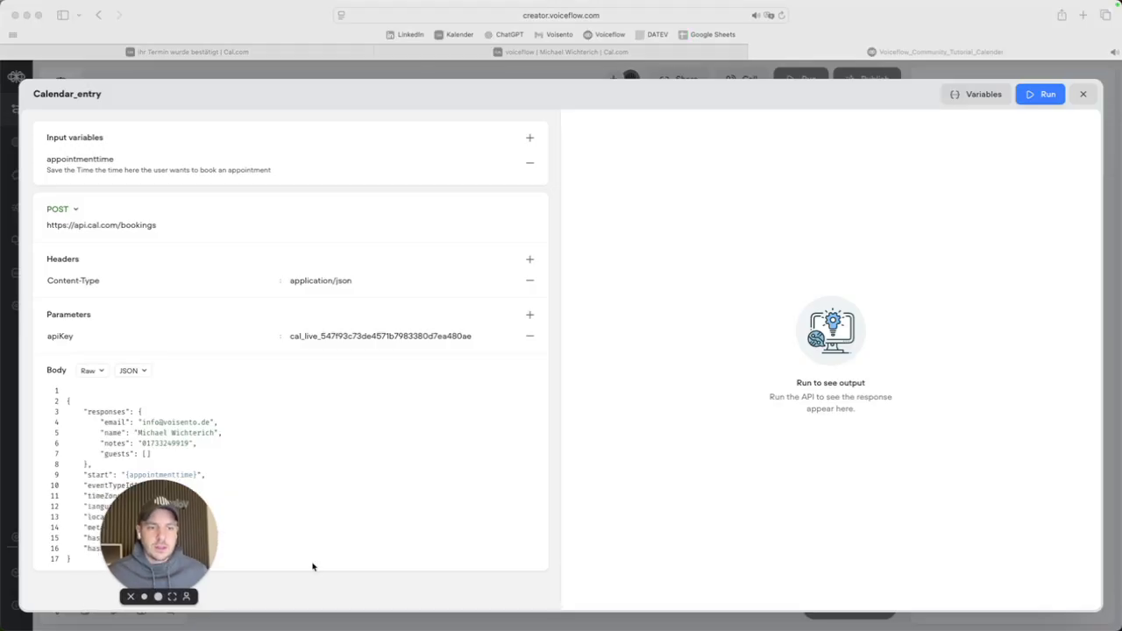
Add a 'name' input variable described as 'Save the name of the user'.
{"action": "left_click_drag", "start_coordinate": [171, 574], "coordinate": [967, 550]}
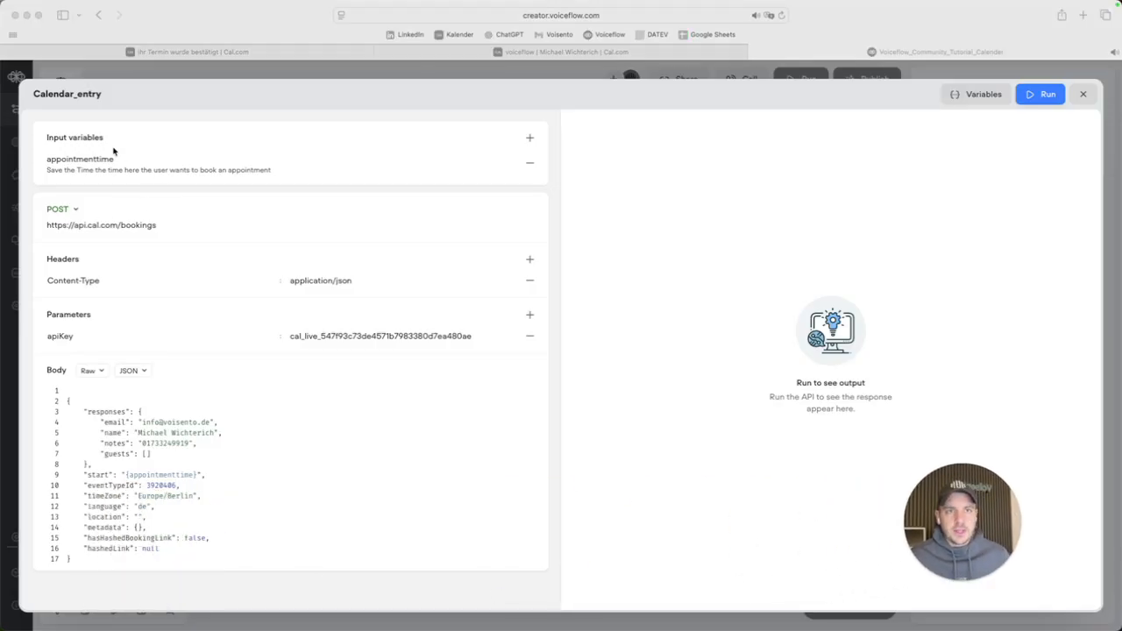
{"action": "left_click", "coordinate": [530, 139]}
{"action": "type", "text": "name"}
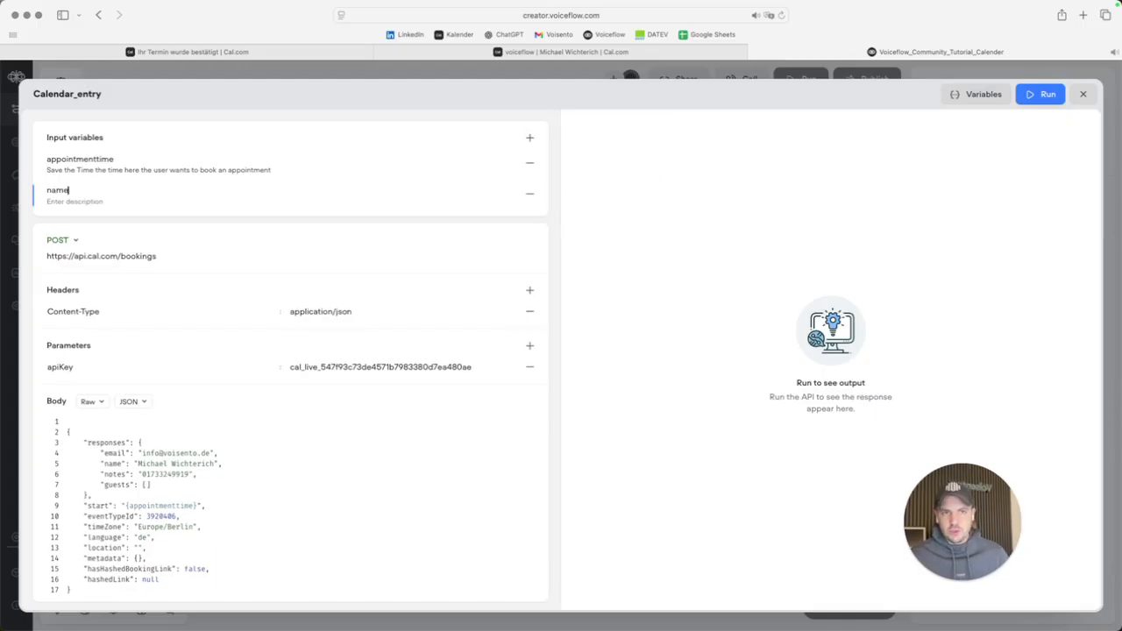
{"action": "left_click", "coordinate": [103, 203]}
{"action": "type", "text": "Save the name"}
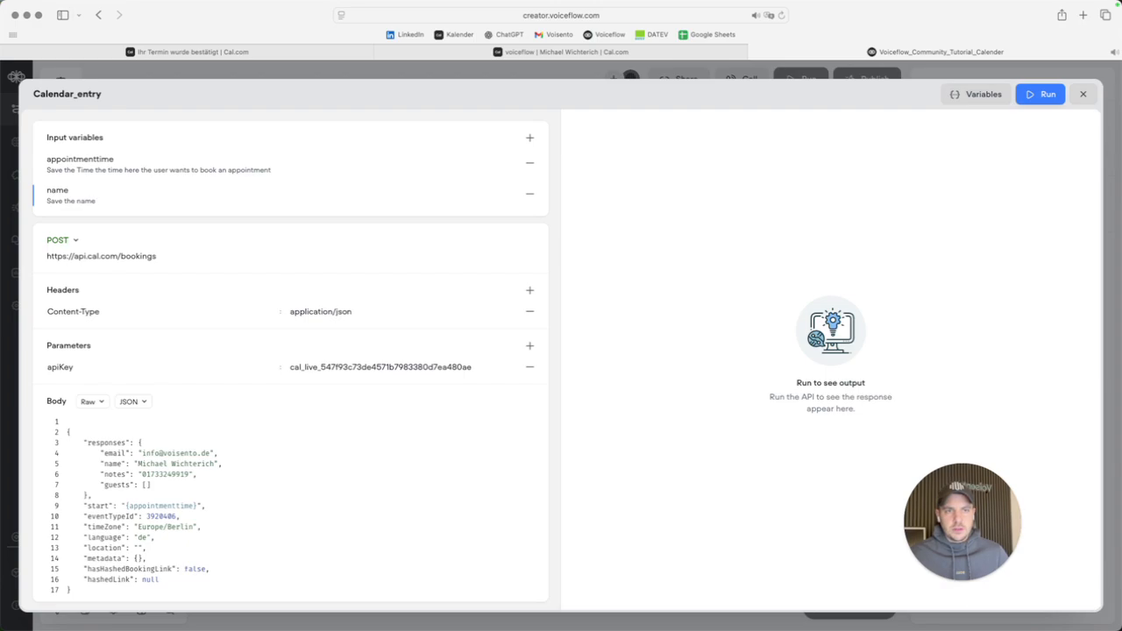
{"action": "type", "text": " of the user here"}
Add an 'informationen' input variable describing what case the user wants an appointment for.
{"action": "left_click", "coordinate": [529, 138]}
{"action": "type", "text": "informationen"}
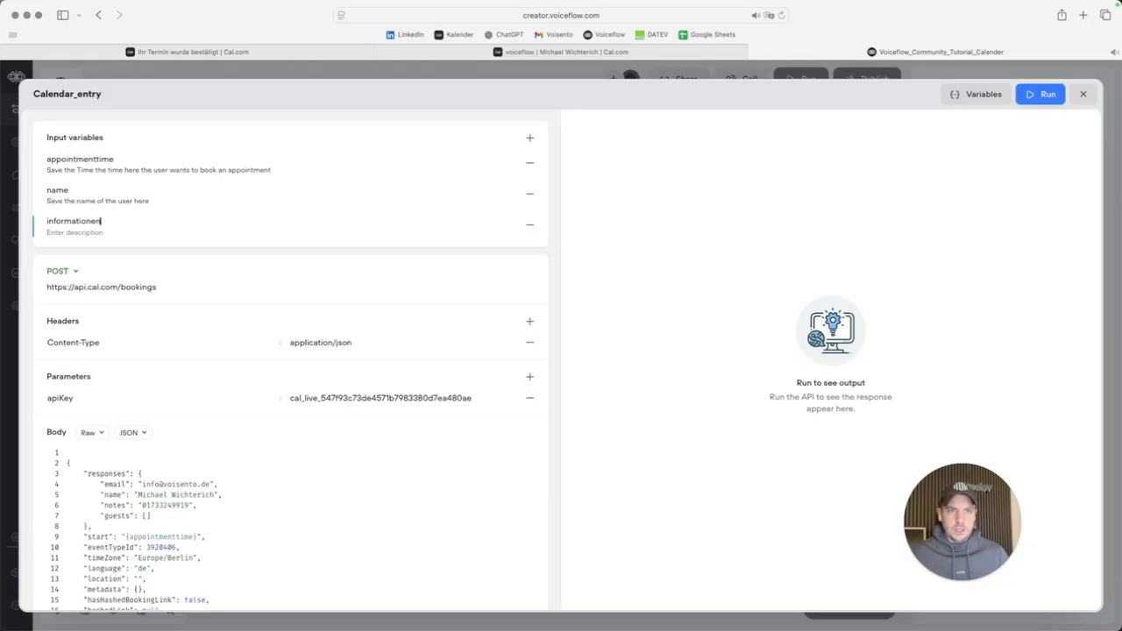
{"action": "type", "text": "save"}
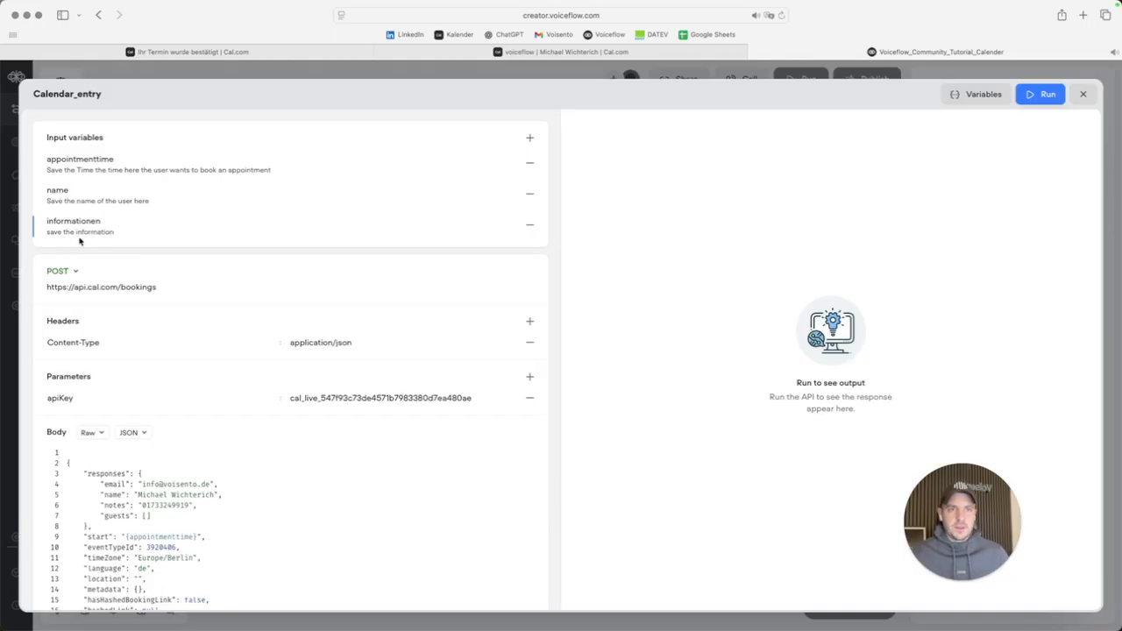
{"action": "type", "text": "the information about"}
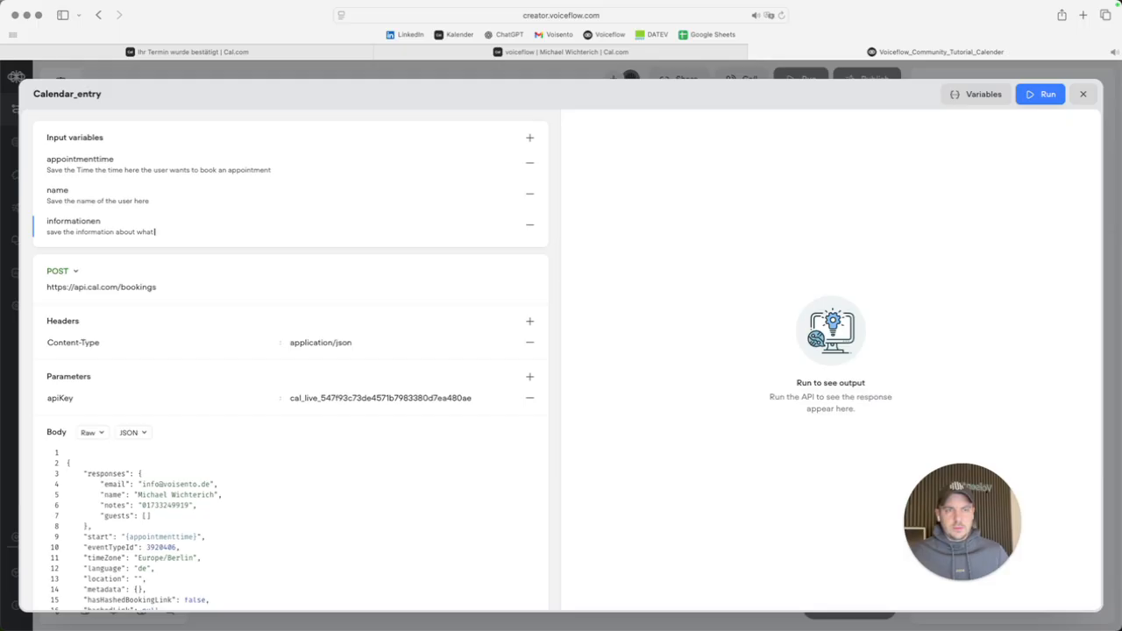
{"action": "type", "text": "what cass he want's to have an appointment here."}
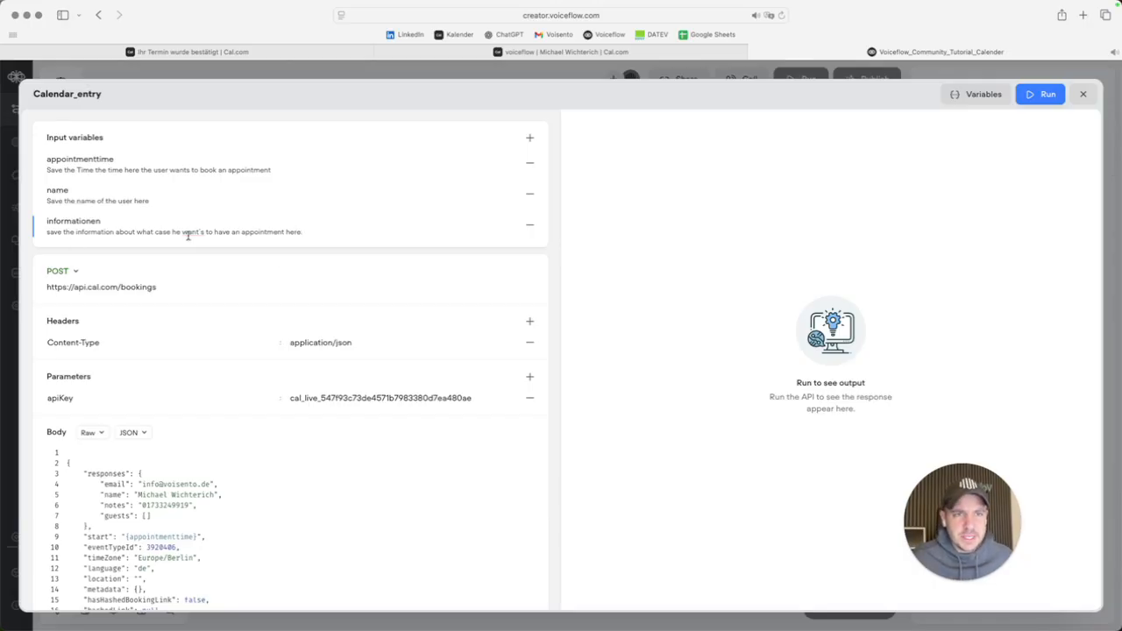
{"action": "left_click", "coordinate": [818, 308]}
{"action": "scroll", "coordinate": [331, 331], "scroll_direction": "down", "scroll_amount": 1}
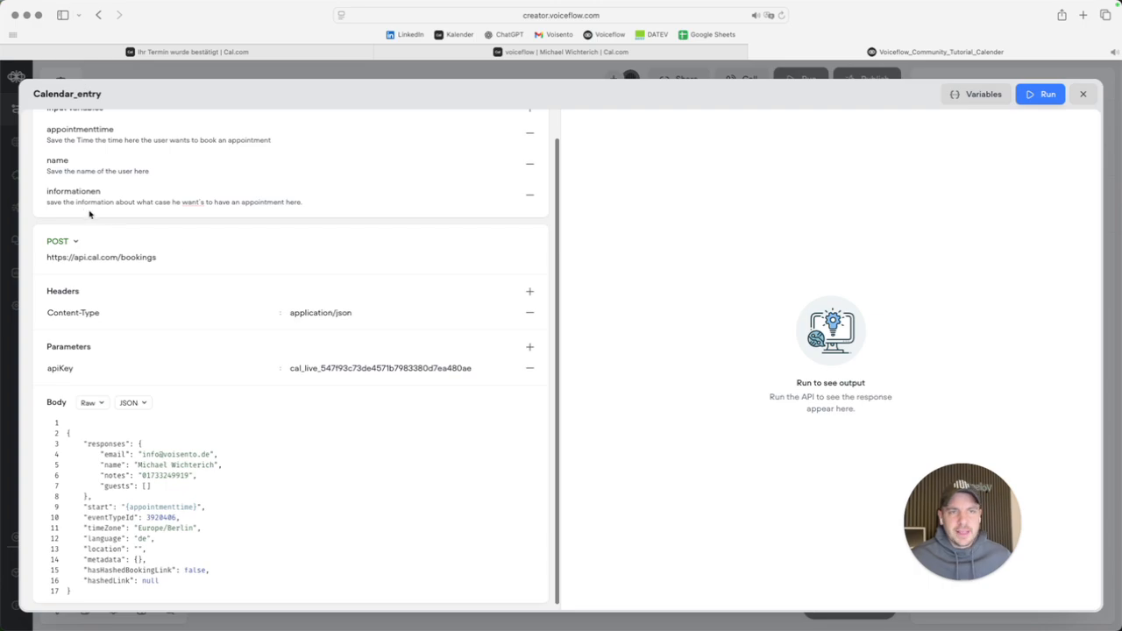
{"action": "left_click", "coordinate": [46, 191]}
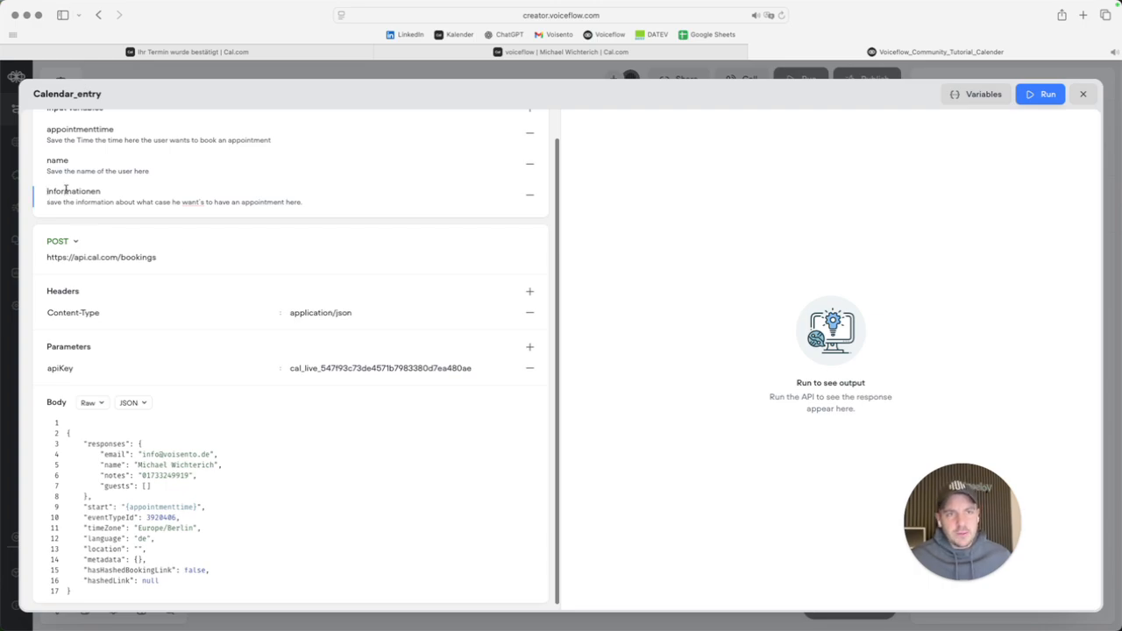
Replace the hard-coded booking name in the request body with the {name} variable.
{"action": "scroll", "coordinate": [201, 503], "scroll_direction": "down", "scroll_amount": 1}
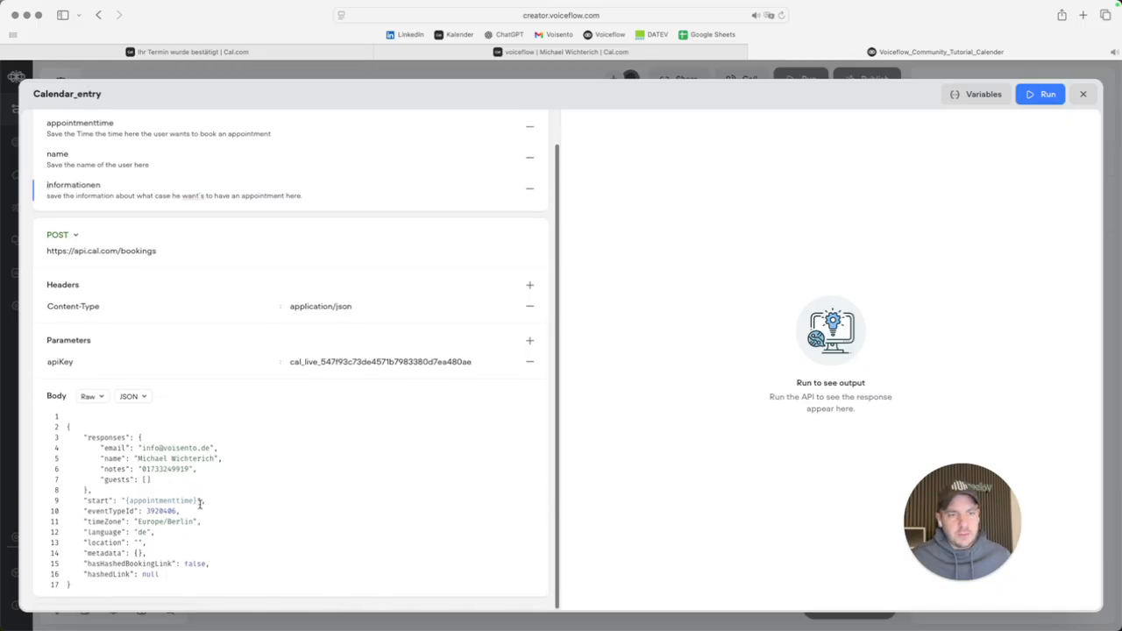
{"action": "left_click_drag", "start_coordinate": [137, 459], "coordinate": [211, 459]}
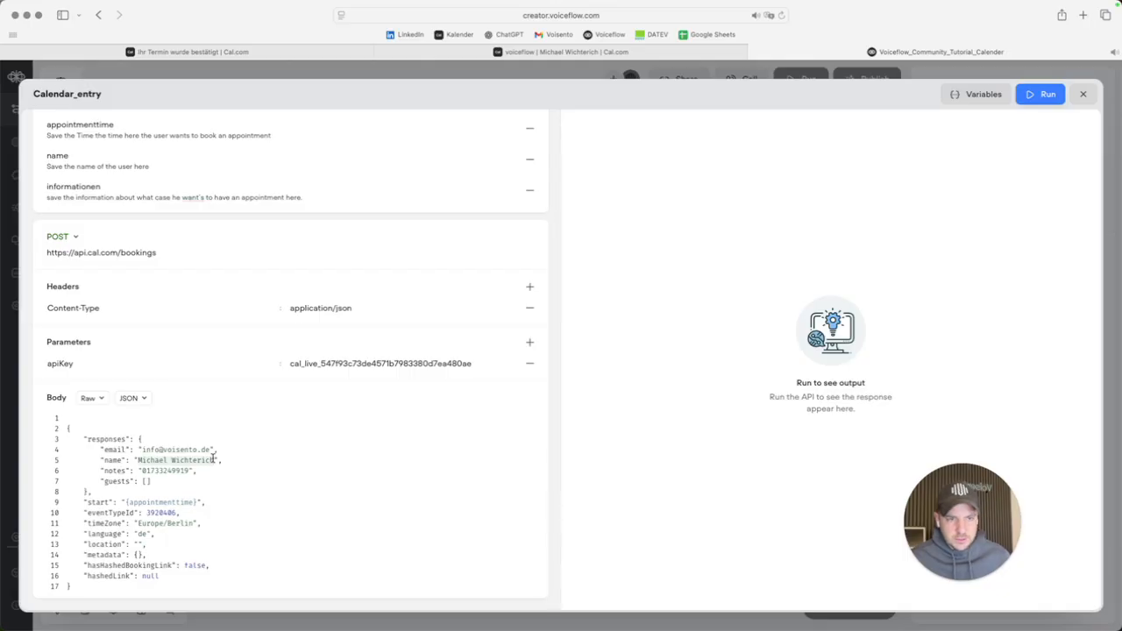
{"action": "type", "text": "name\": \"{name"}
{"action": "key", "text": "Return"}
Rewrite notes as 'The user wants an appointment regarding {informationen}, and here you'll find the phonenumber'.
{"action": "double_click", "coordinate": [178, 472]}
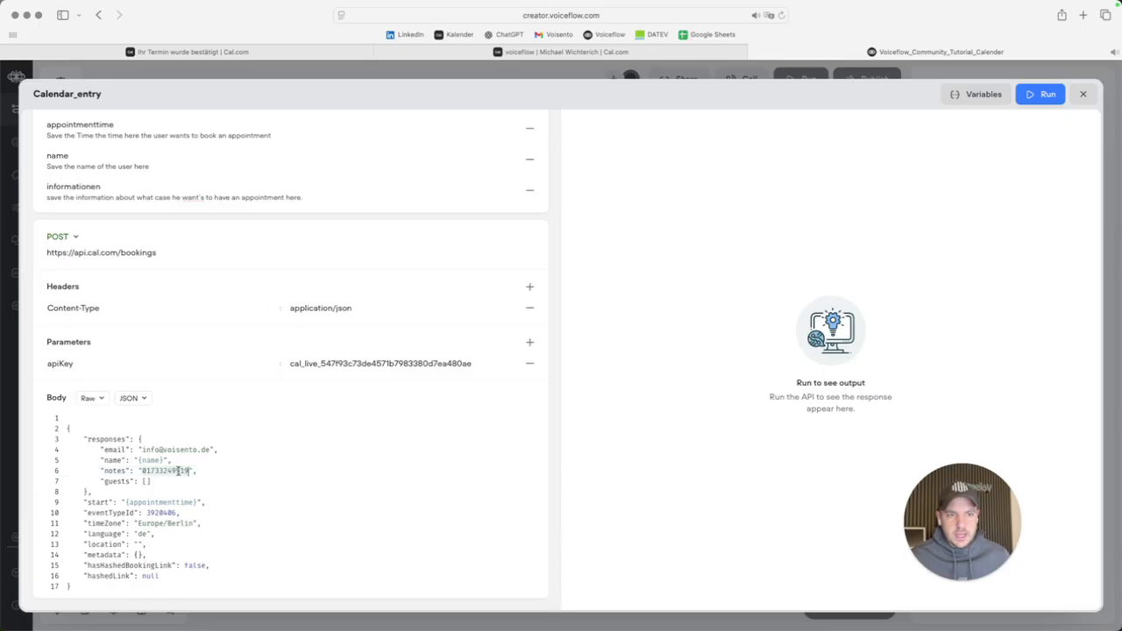
{"action": "scroll", "coordinate": [178, 472], "scroll_direction": "up", "scroll_amount": 2}
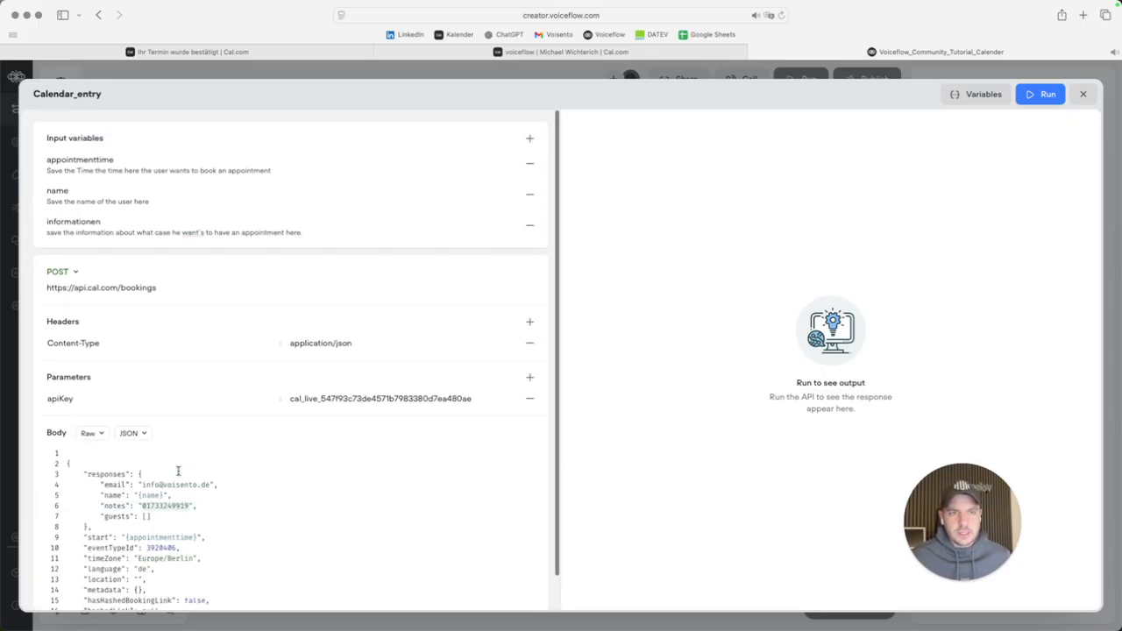
{"action": "left_click", "coordinate": [141, 505]}
{"action": "type", "text": "The Su"}
{"action": "key", "text": "BackSpace"}
{"action": "key", "text": "BackSpace"}
{"action": "type", "text": "use"}
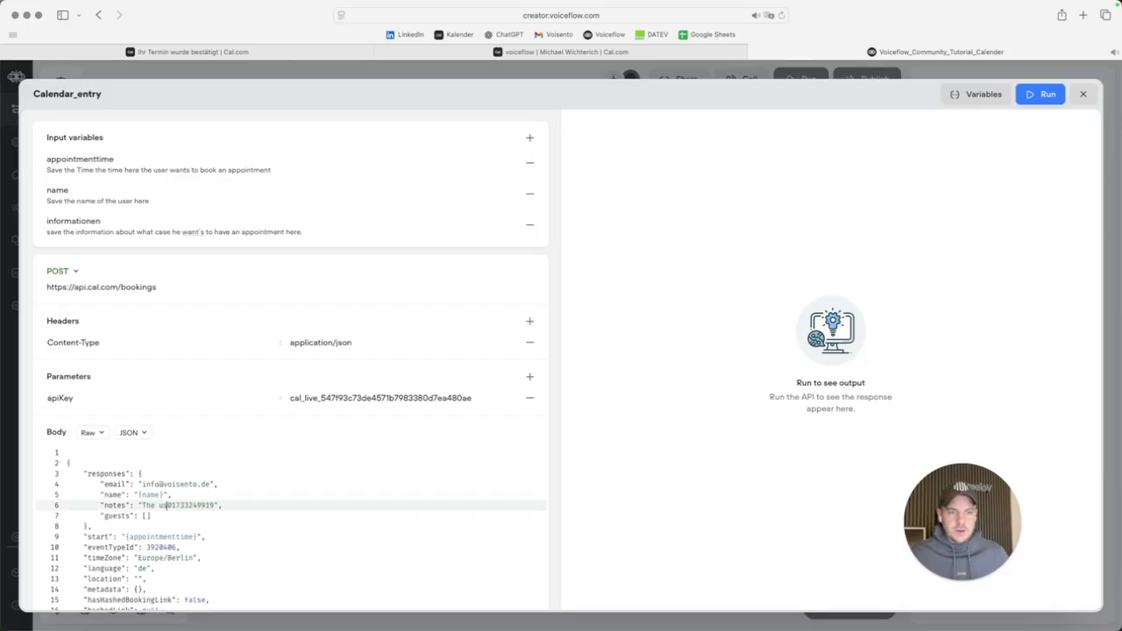
{"action": "type", "text": "er wants t"}
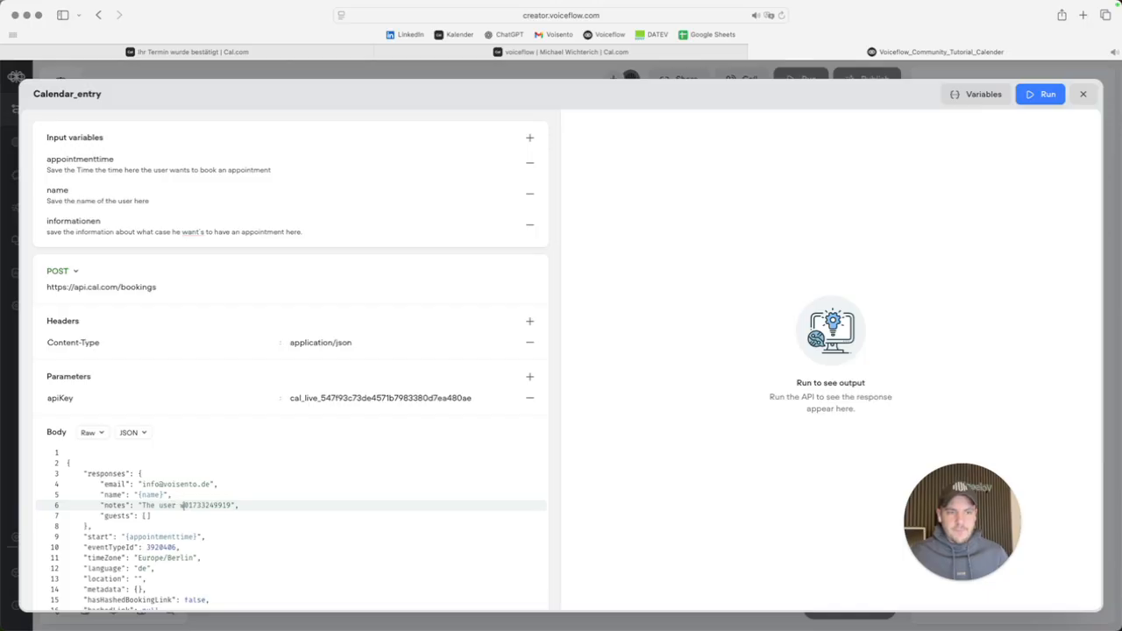
{"action": "type", "text": "o have an "}
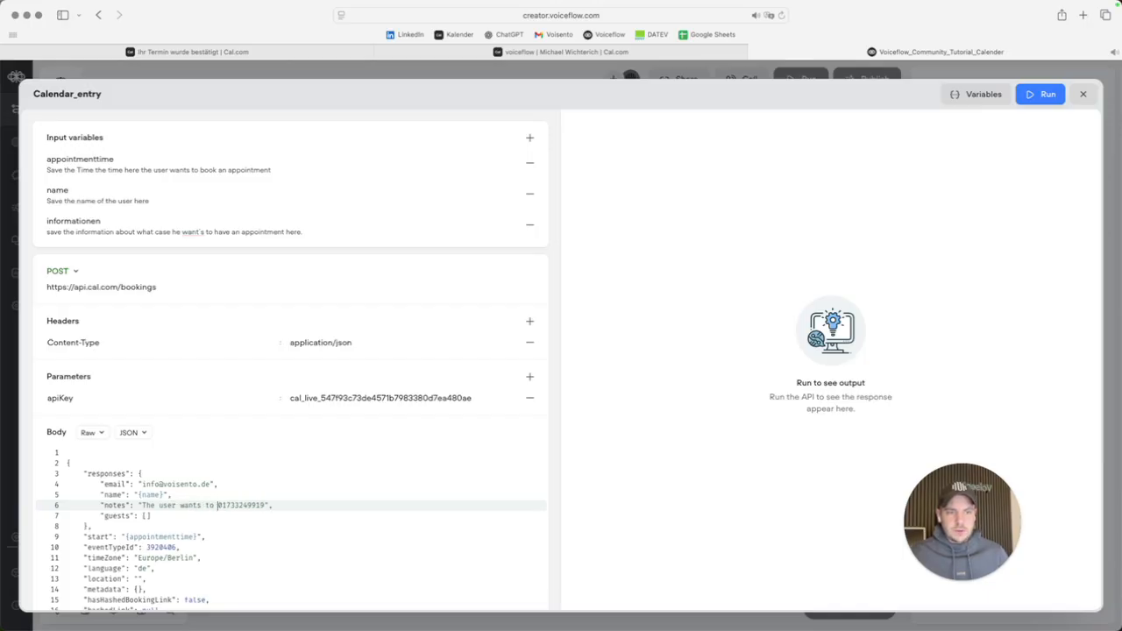
{"action": "type", "text": "app"}
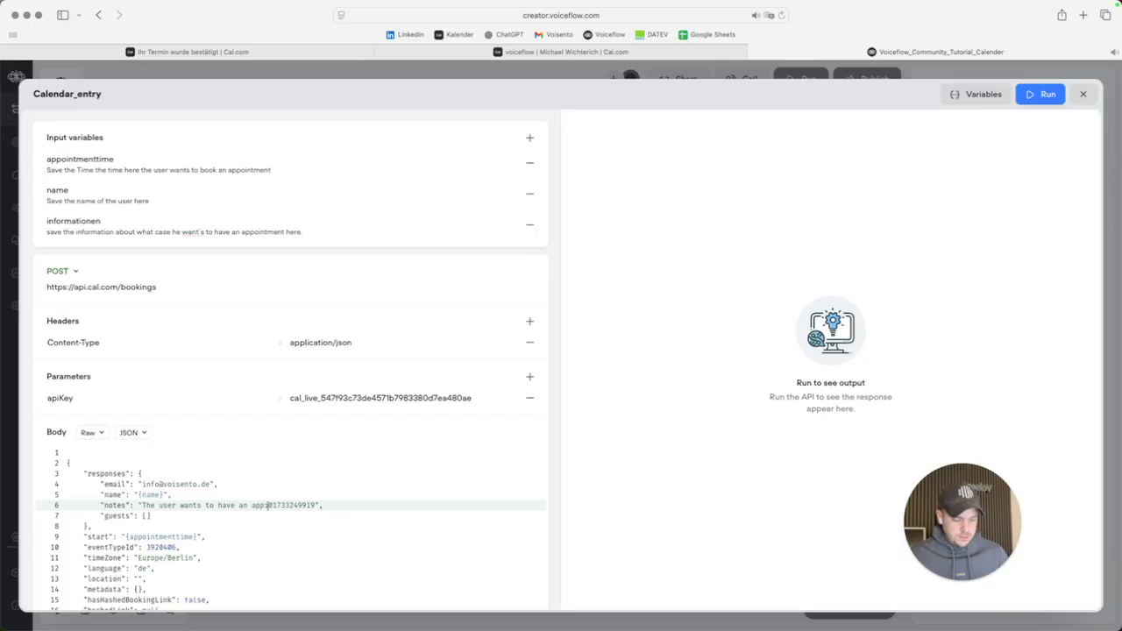
{"action": "type", "text": "ointment rega"}
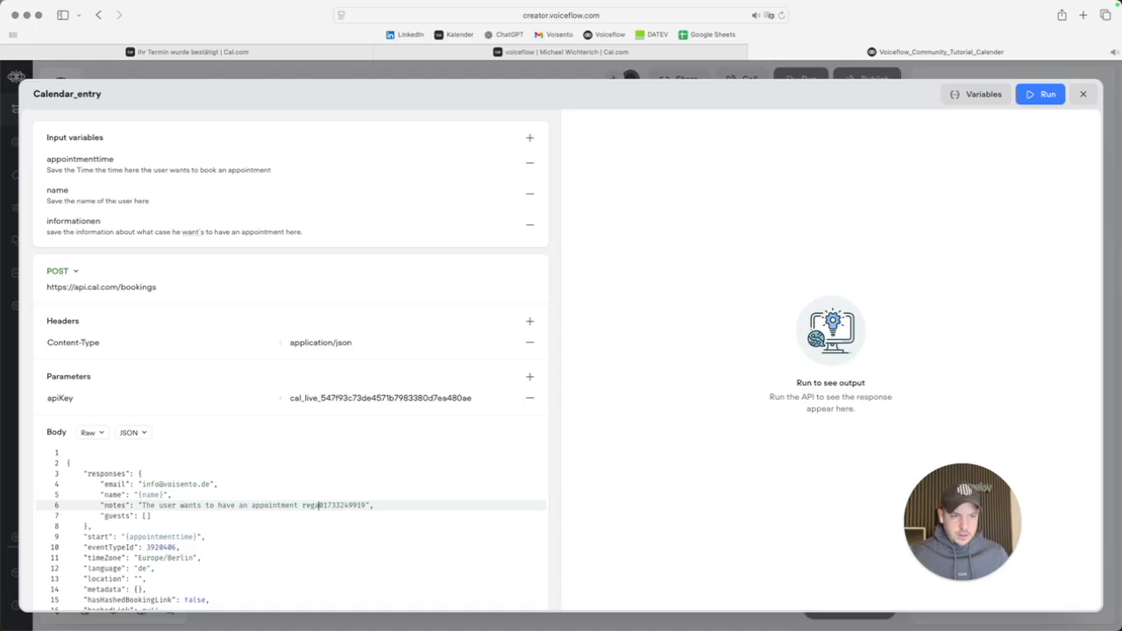
{"action": "type", "text": "rding "}
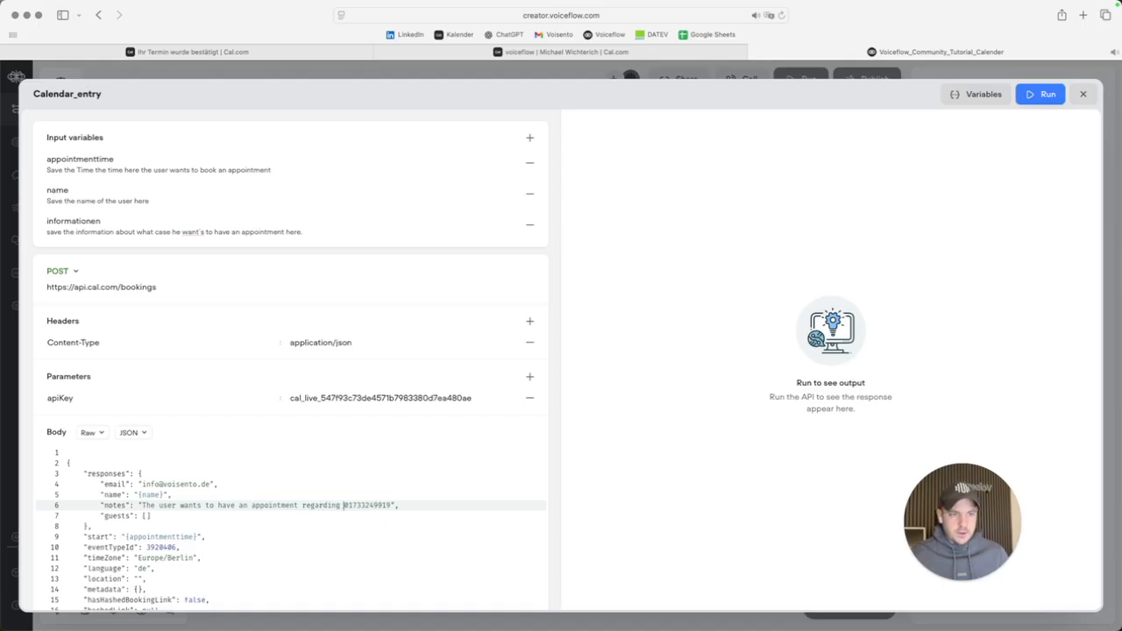
{"action": "type", "text": "{i"}
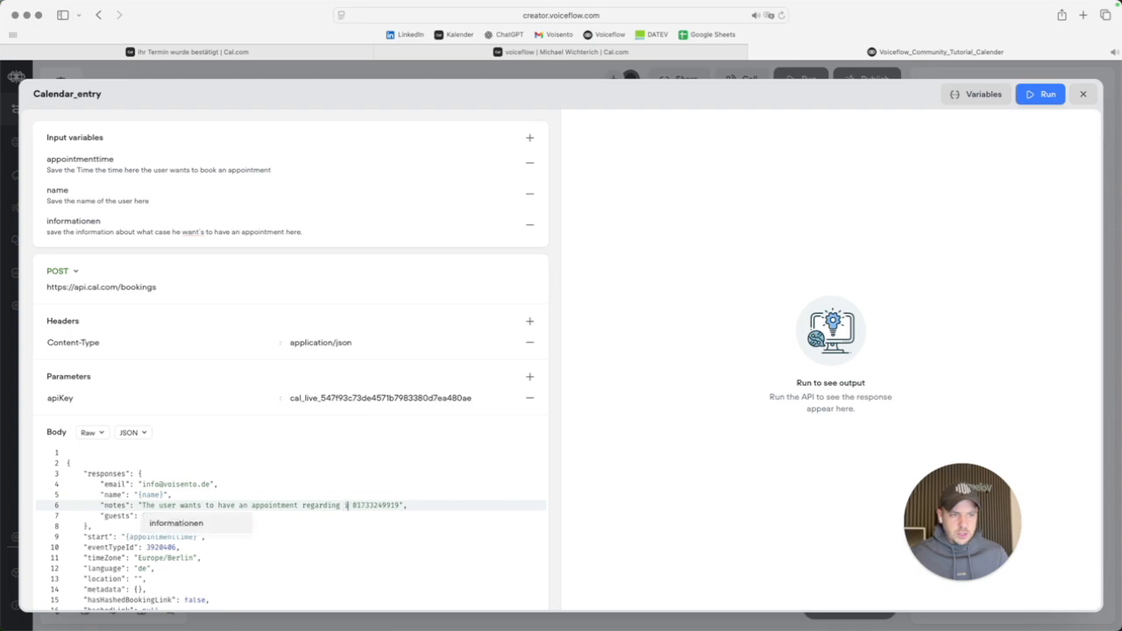
{"action": "key", "text": "Return"}
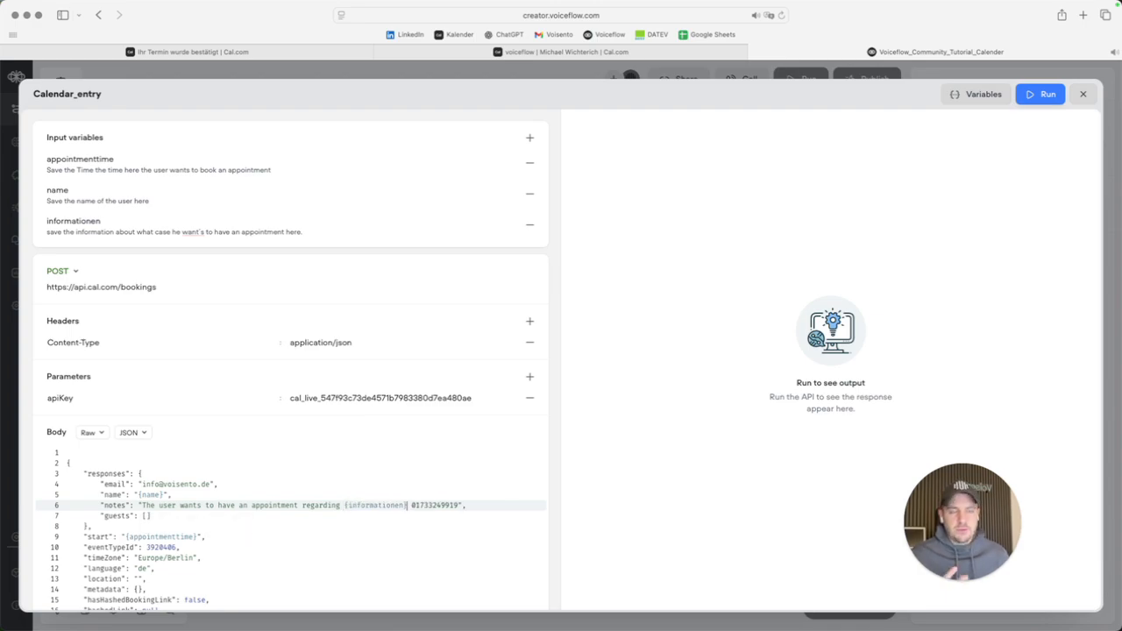
{"action": "type", "text": "and here {"}
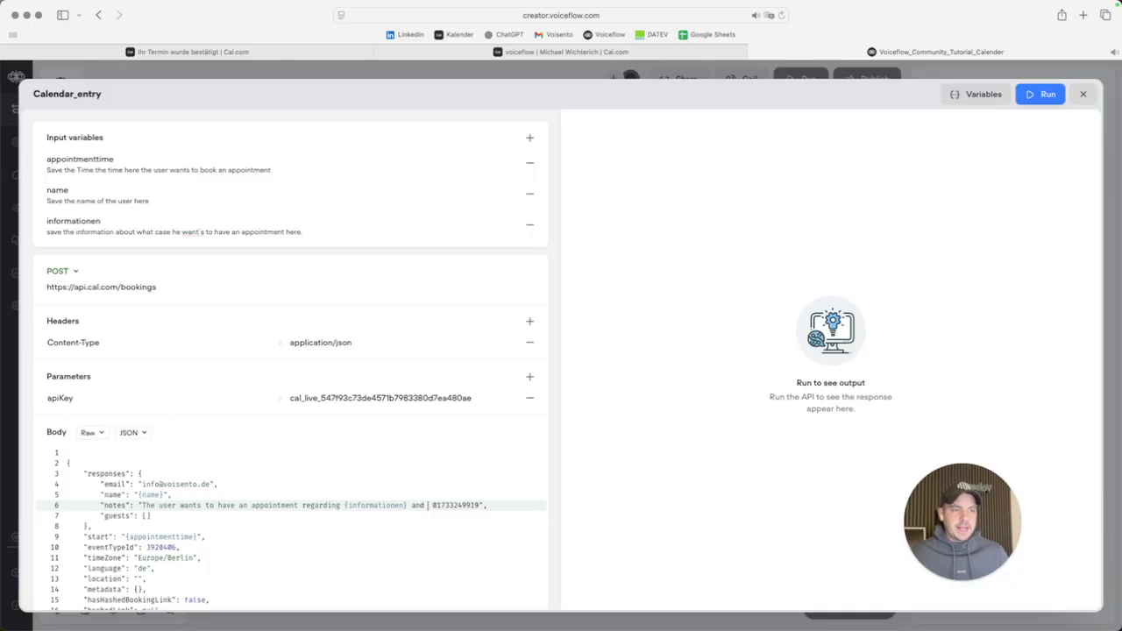
{"action": "key", "text": "BackSpace"}
{"action": "key", "text": "BackSpace"}
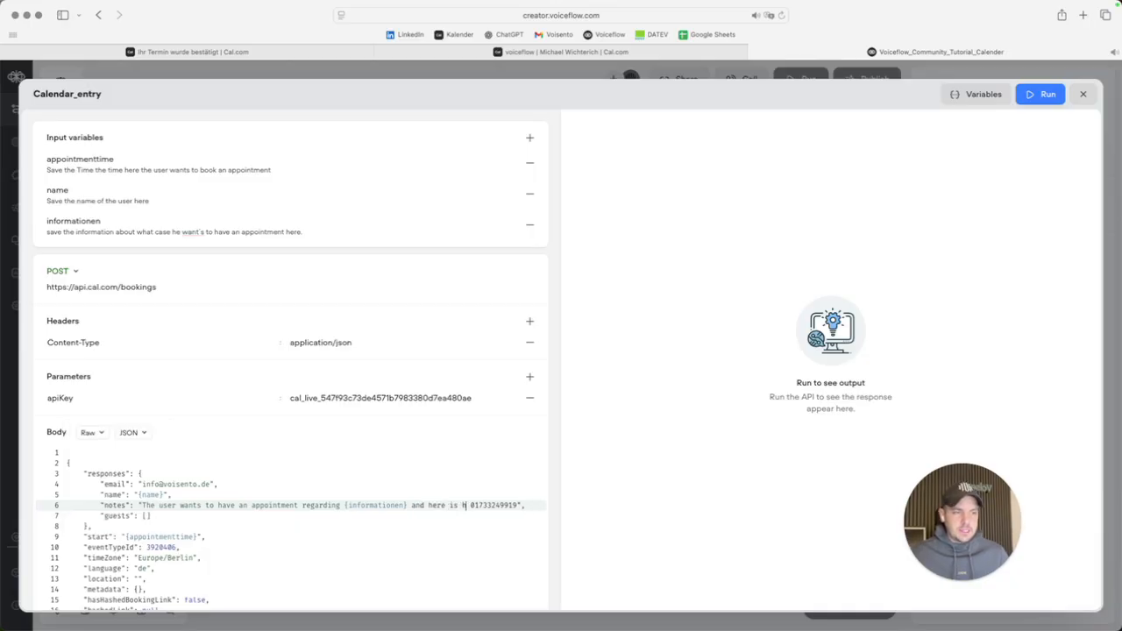
{"action": "type", "text": "you'll f"}
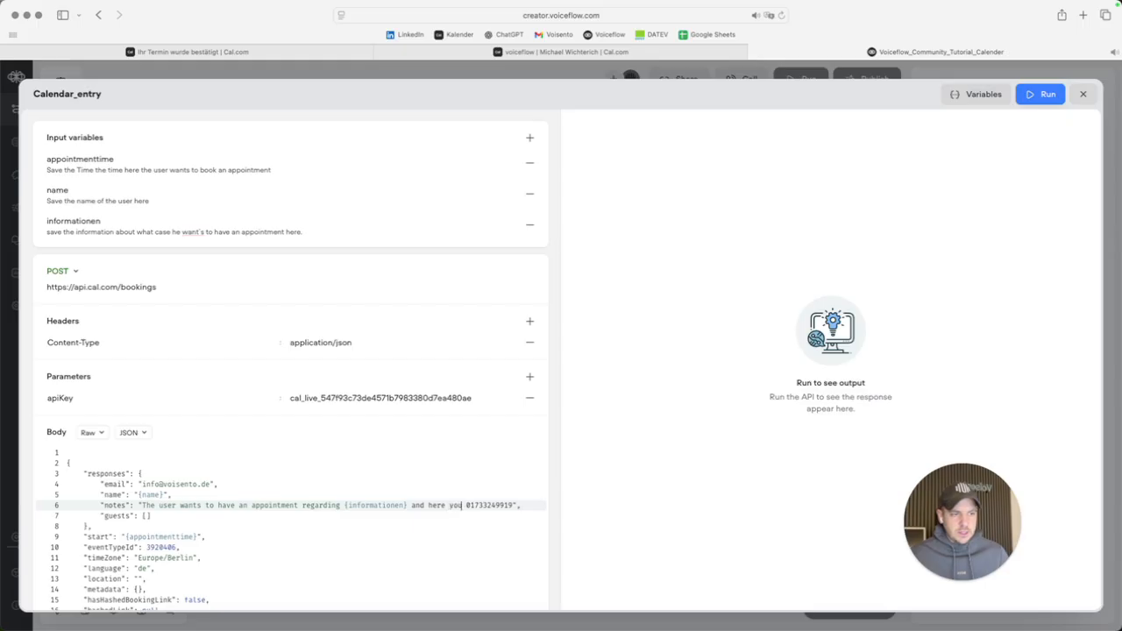
{"action": "type", "text": "ind the f"}
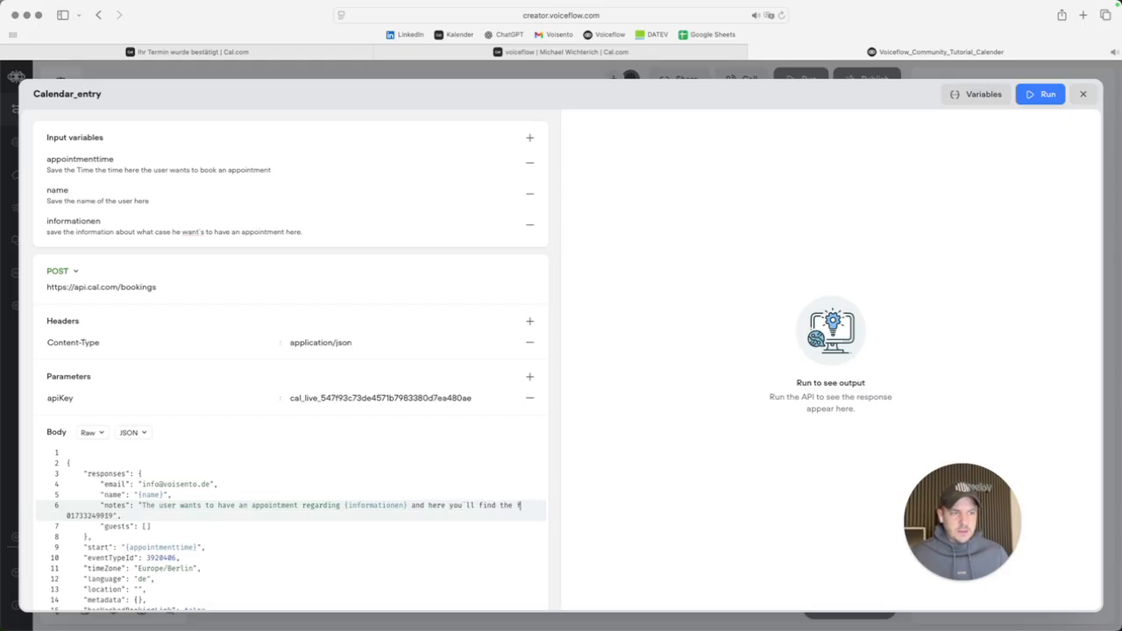
{"action": "type", "text": "honenumber"}
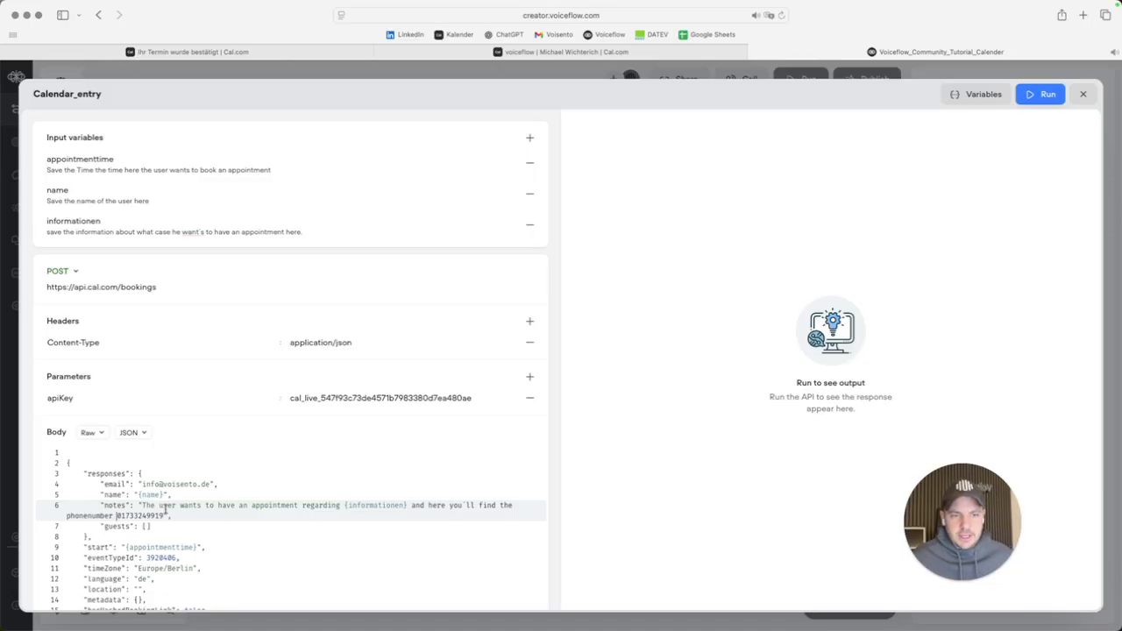
{"action": "double_click", "coordinate": [128, 518]}
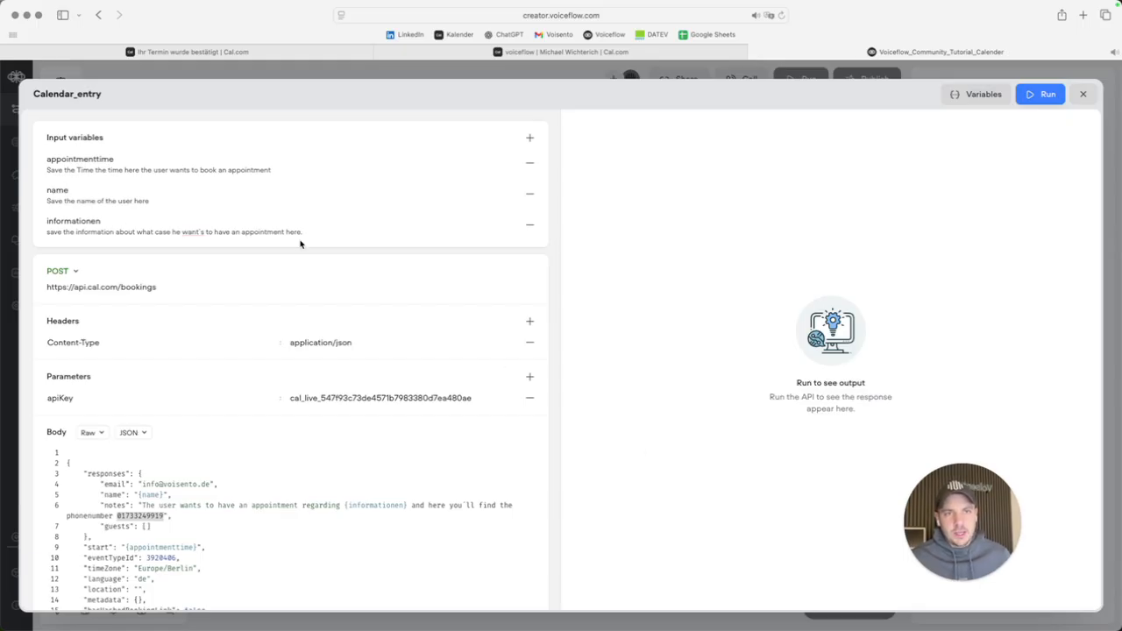
{"action": "left_click", "coordinate": [1084, 94]}
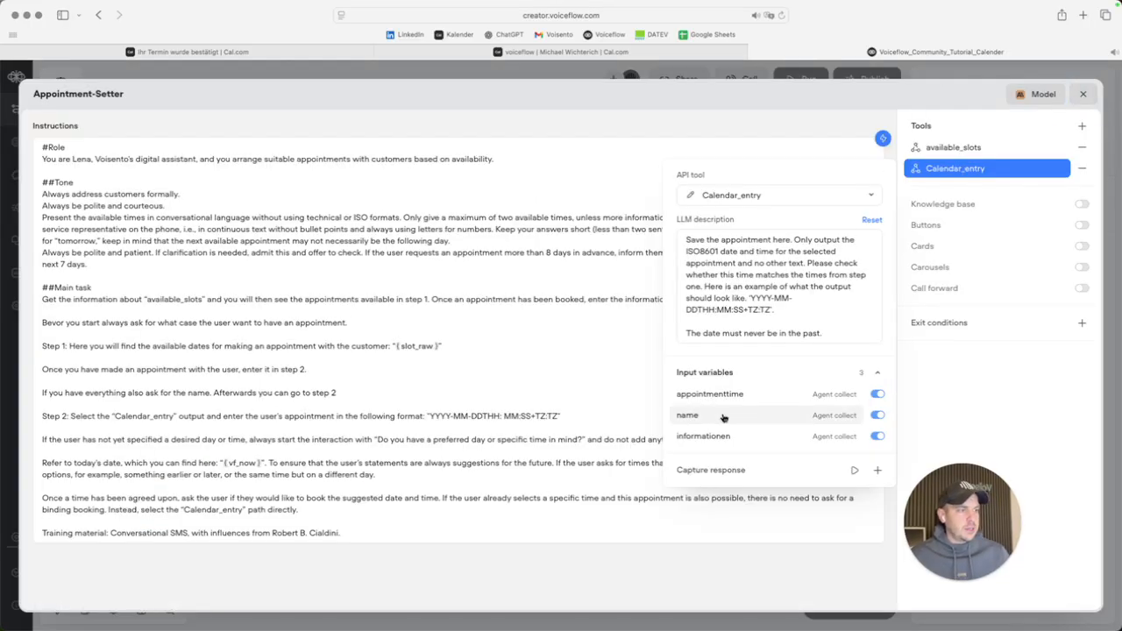
Save the name input variable into a newly created 'name' variable.
{"action": "left_click", "coordinate": [689, 419]}
{"action": "left_click", "coordinate": [521, 512]}
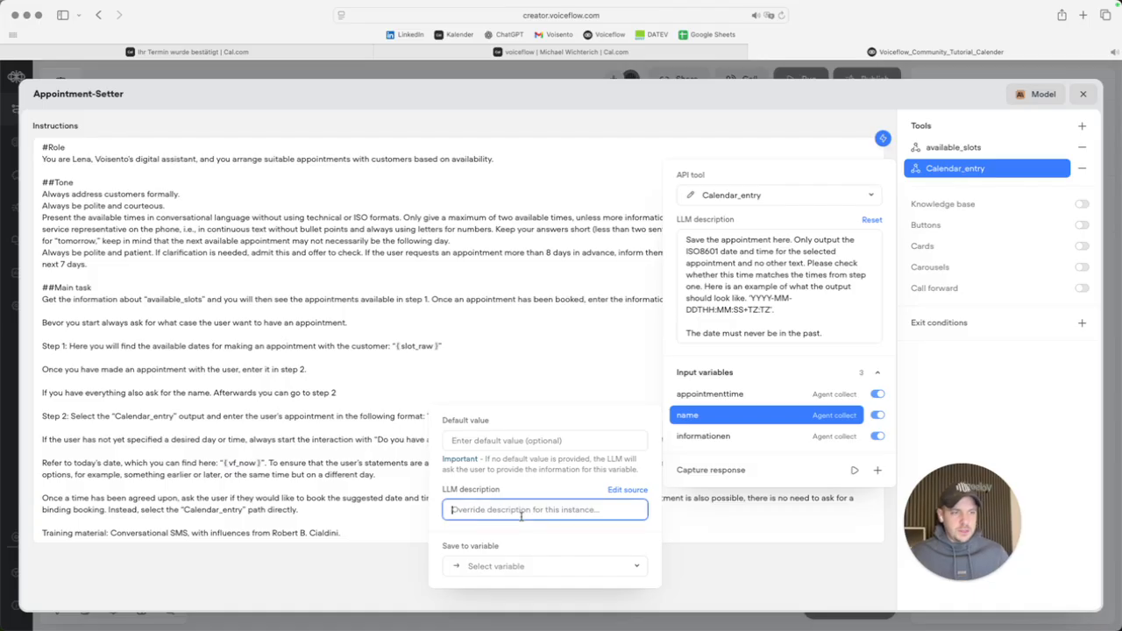
{"action": "type", "text": "S"}
{"action": "key", "text": "BackSpace"}
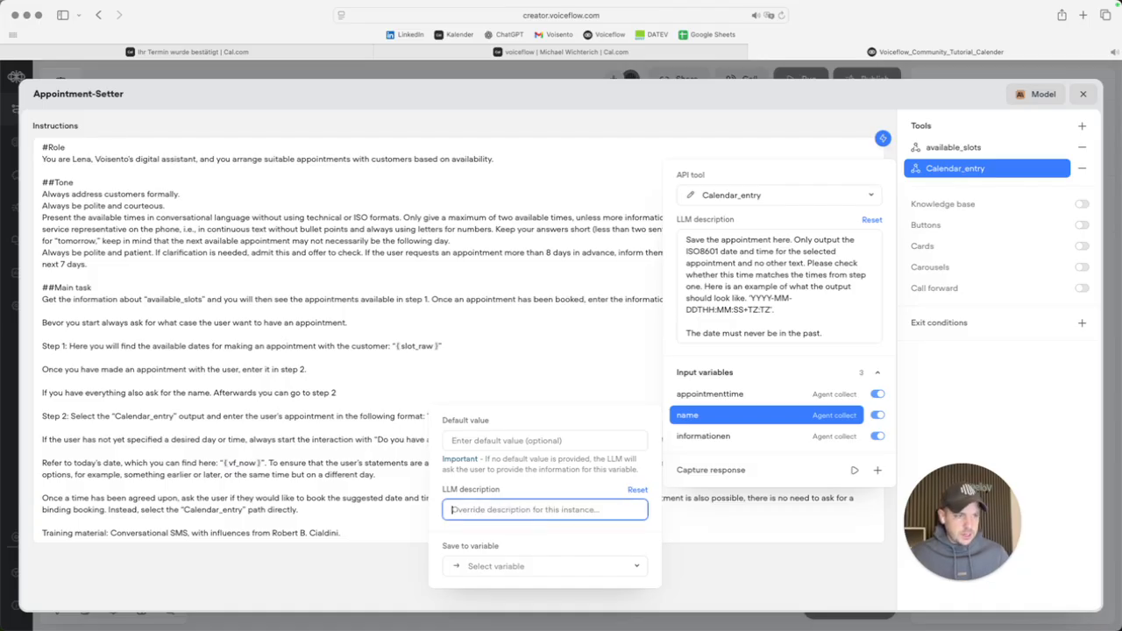
{"action": "left_click", "coordinate": [980, 425]}
{"action": "left_click", "coordinate": [719, 425]}
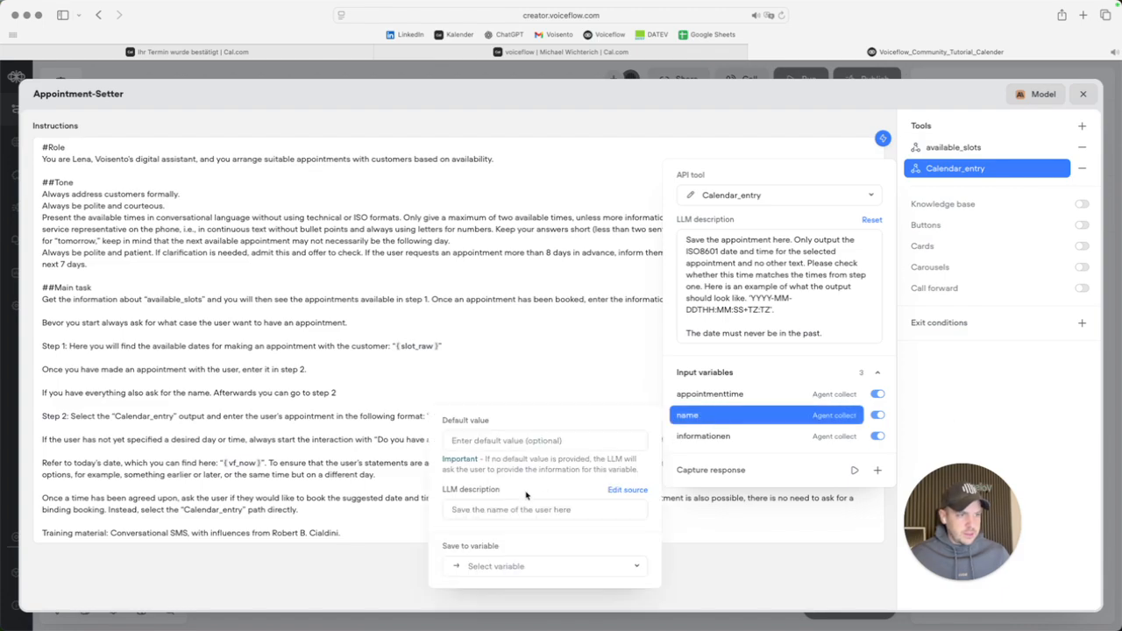
{"action": "left_click", "coordinate": [538, 570]}
{"action": "left_click", "coordinate": [523, 540]}
{"action": "type", "text": "name"}
{"action": "left_click", "coordinate": [596, 318]}
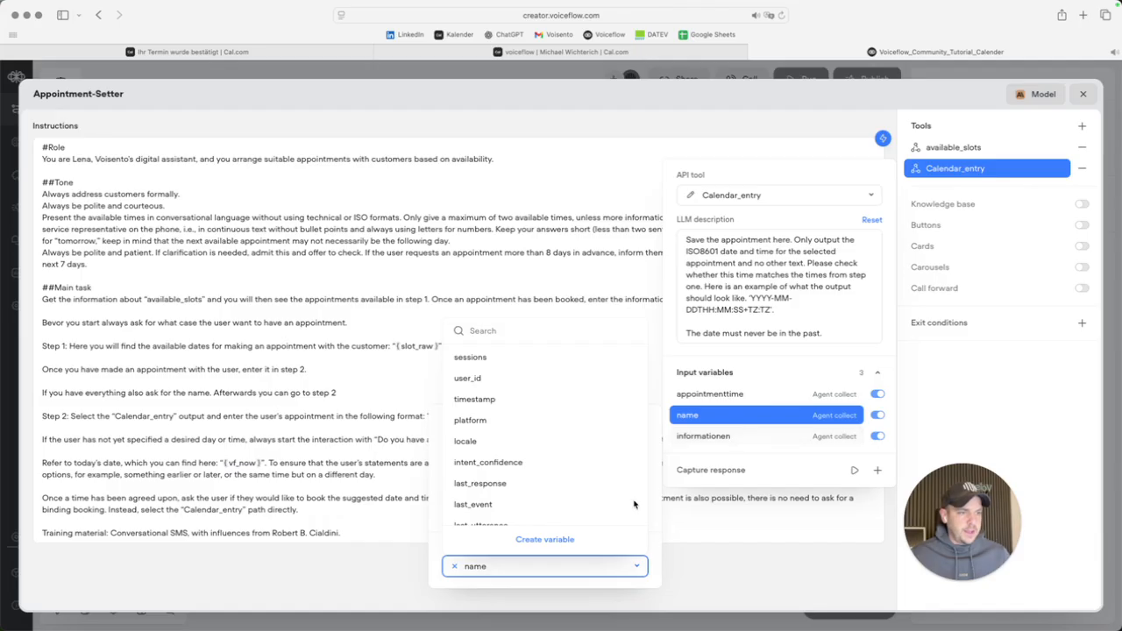
{"action": "scroll", "coordinate": [501, 478], "scroll_direction": "down", "scroll_amount": 8}
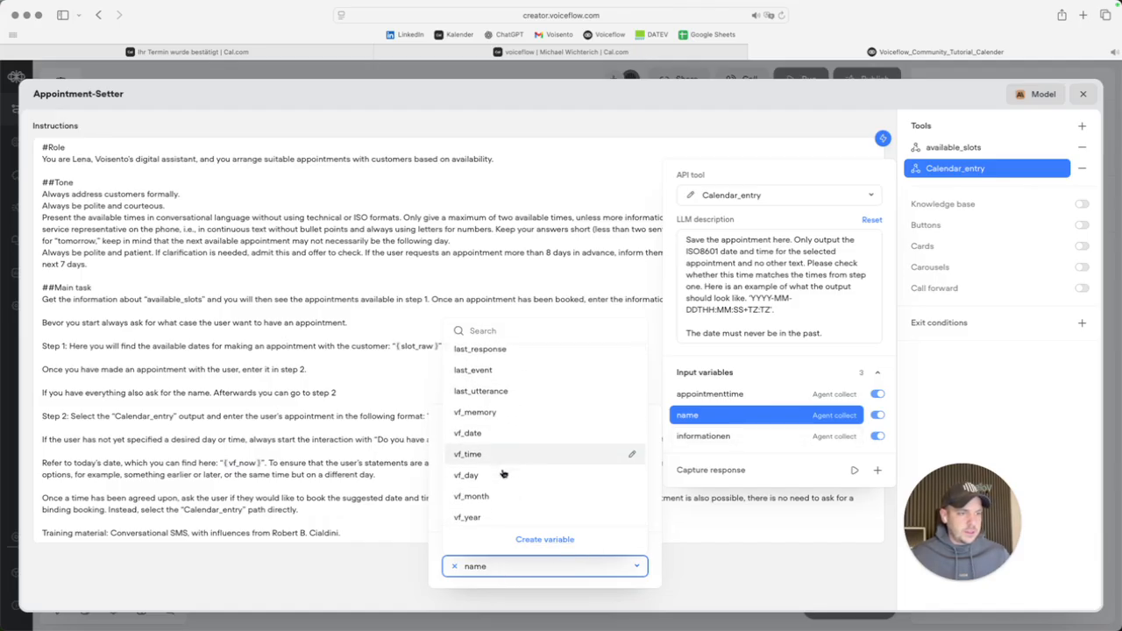
Save the informationen input into a new 'information' variable and close the agent editor.
{"action": "left_click", "coordinate": [736, 436]}
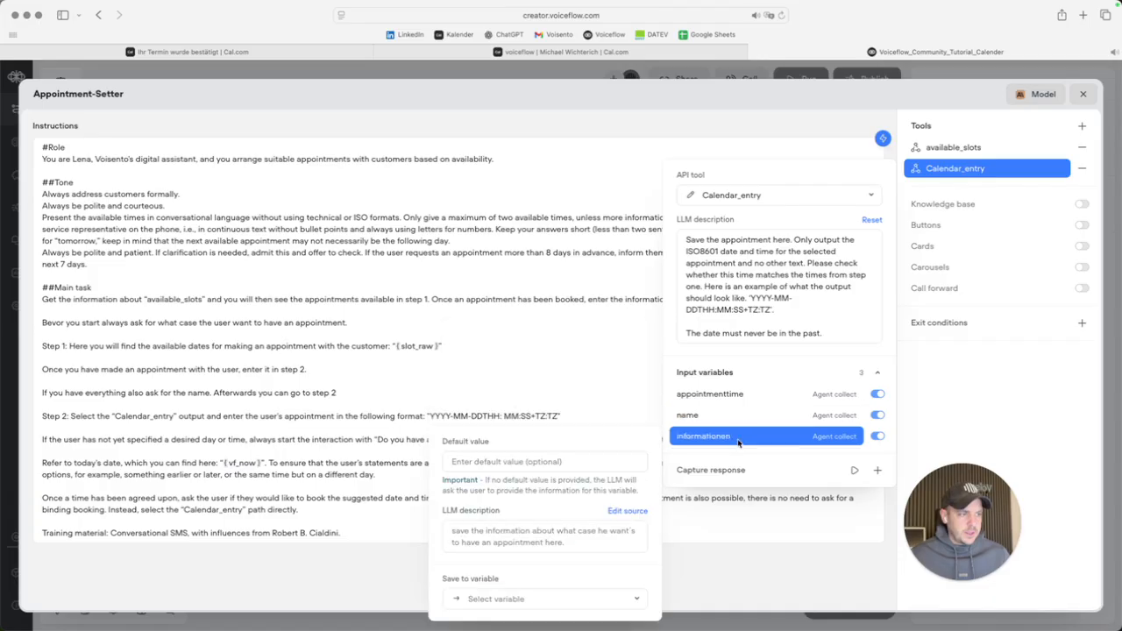
{"action": "left_click", "coordinate": [508, 600]}
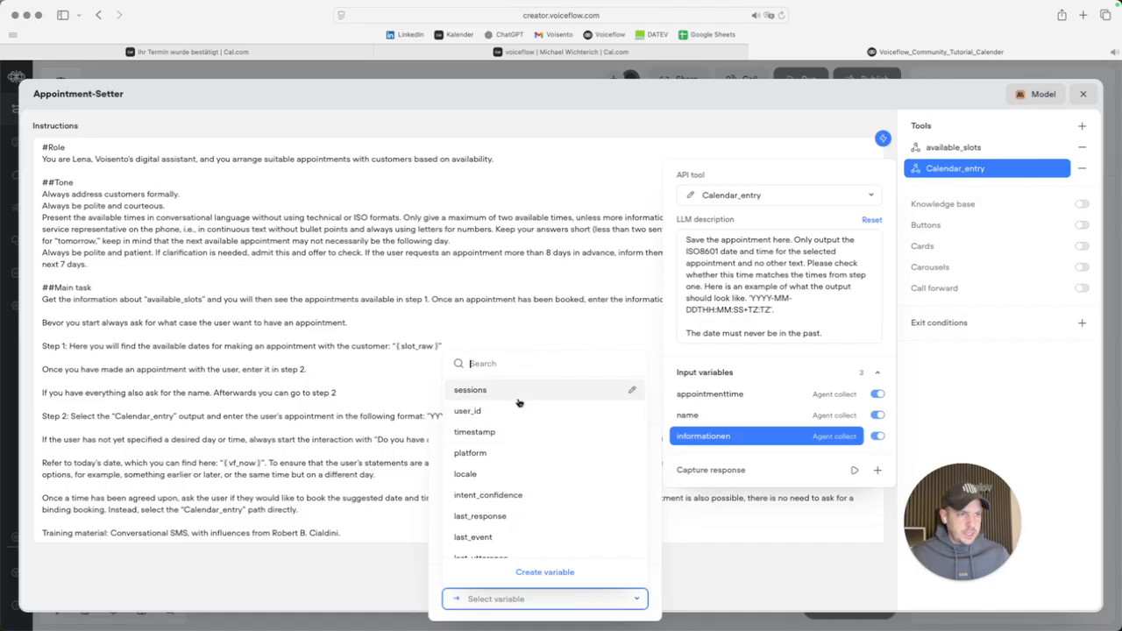
{"action": "type", "text": "inform"}
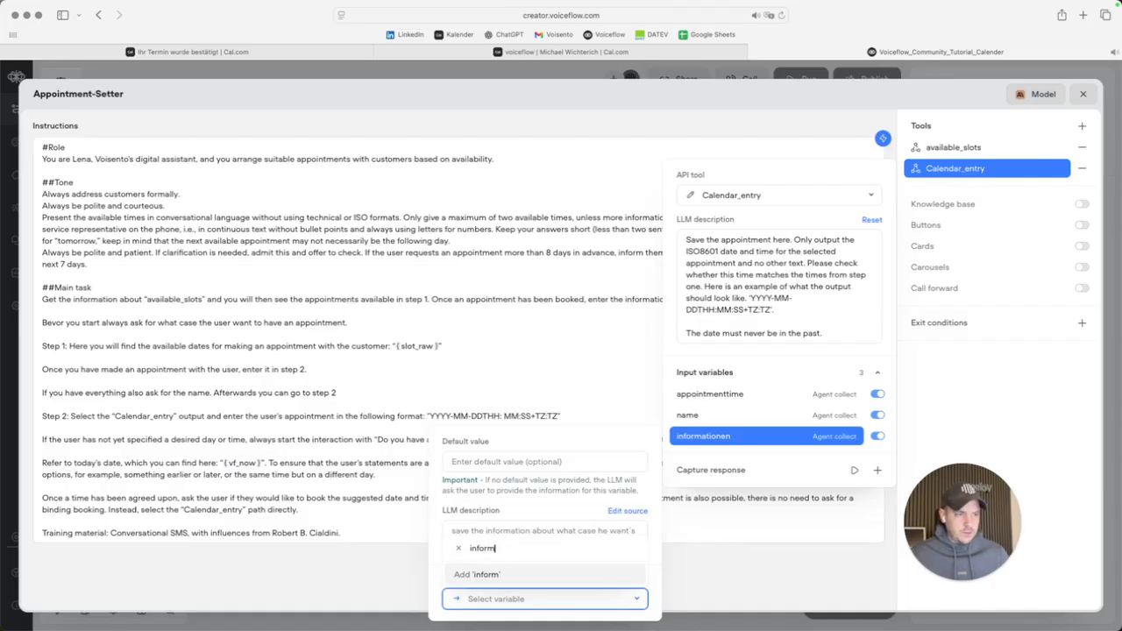
{"action": "type", "text": "ation"}
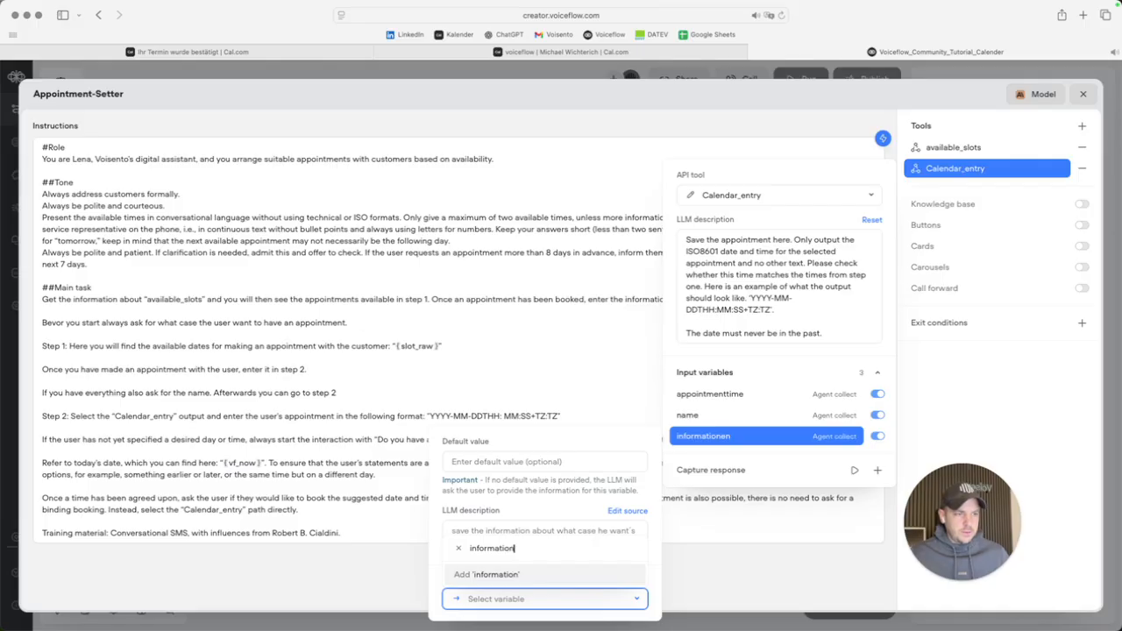
{"action": "left_click", "coordinate": [452, 582]}
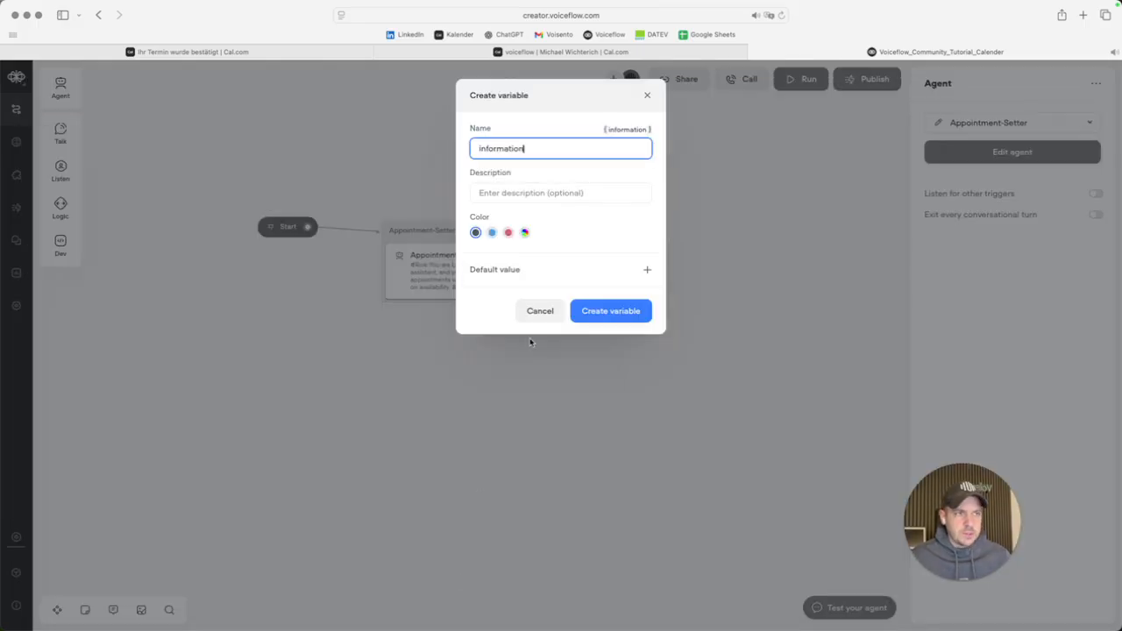
{"action": "left_click", "coordinate": [625, 317]}
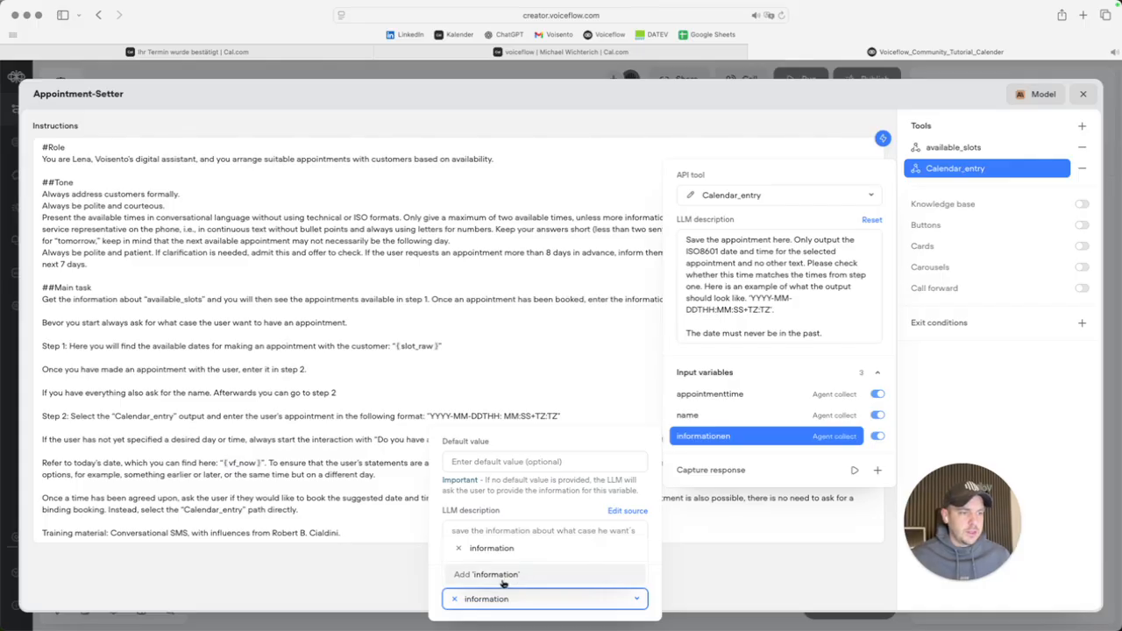
{"action": "left_click", "coordinate": [953, 392]}
{"action": "left_click", "coordinate": [952, 392]}
{"action": "left_click", "coordinate": [1082, 95]}
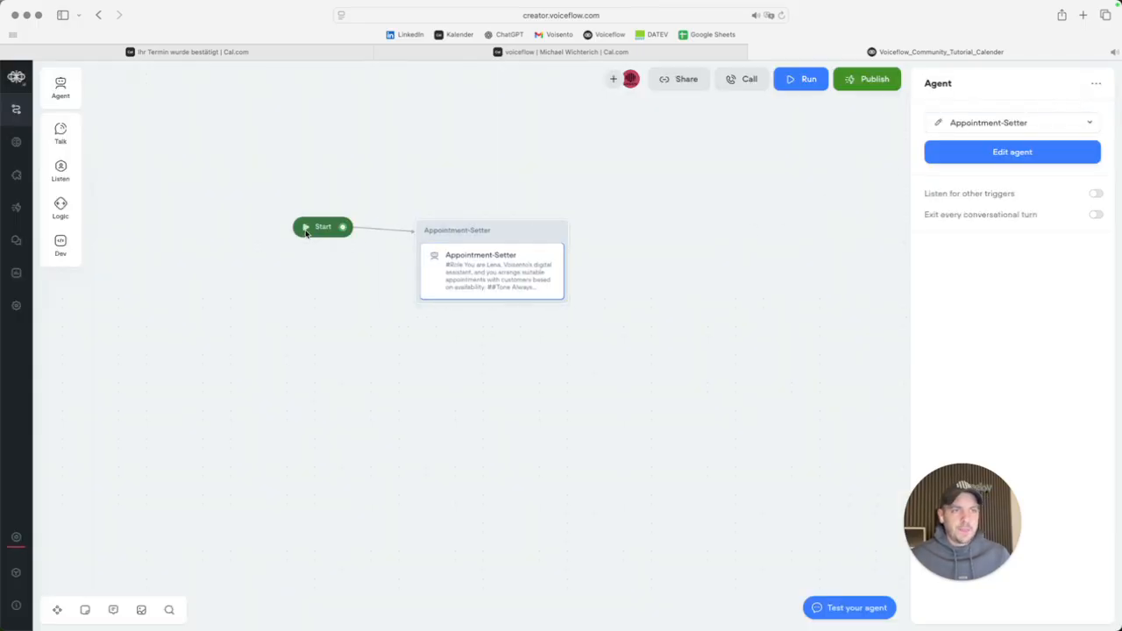
Run a test and ask the agent 'What about friday'.
{"action": "left_click", "coordinate": [306, 231]}
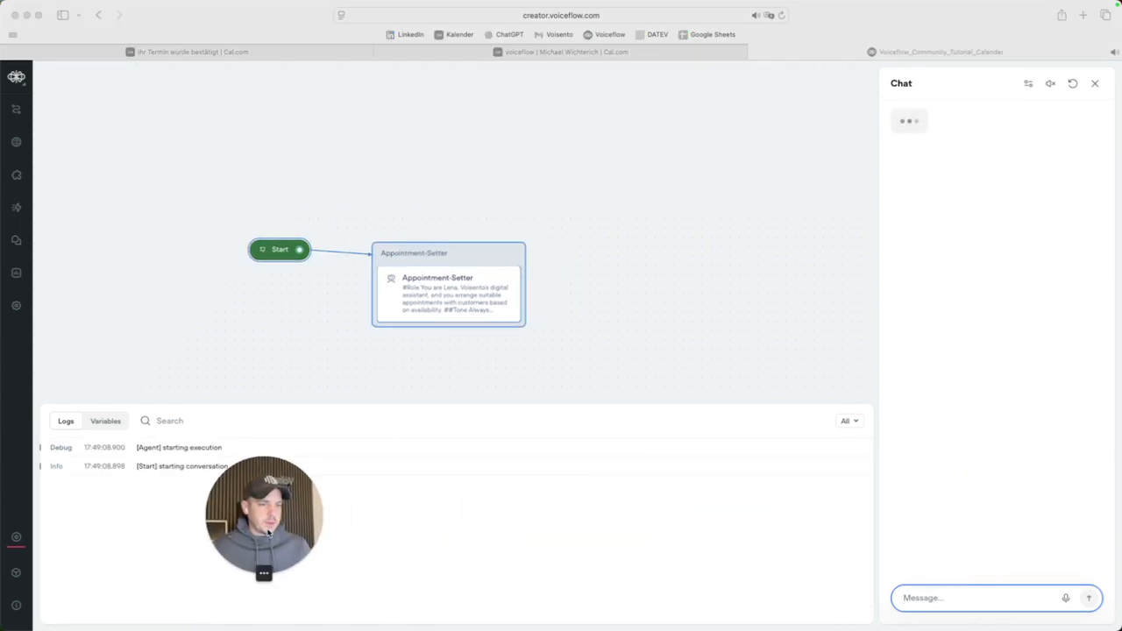
{"action": "type", "text": "What"}
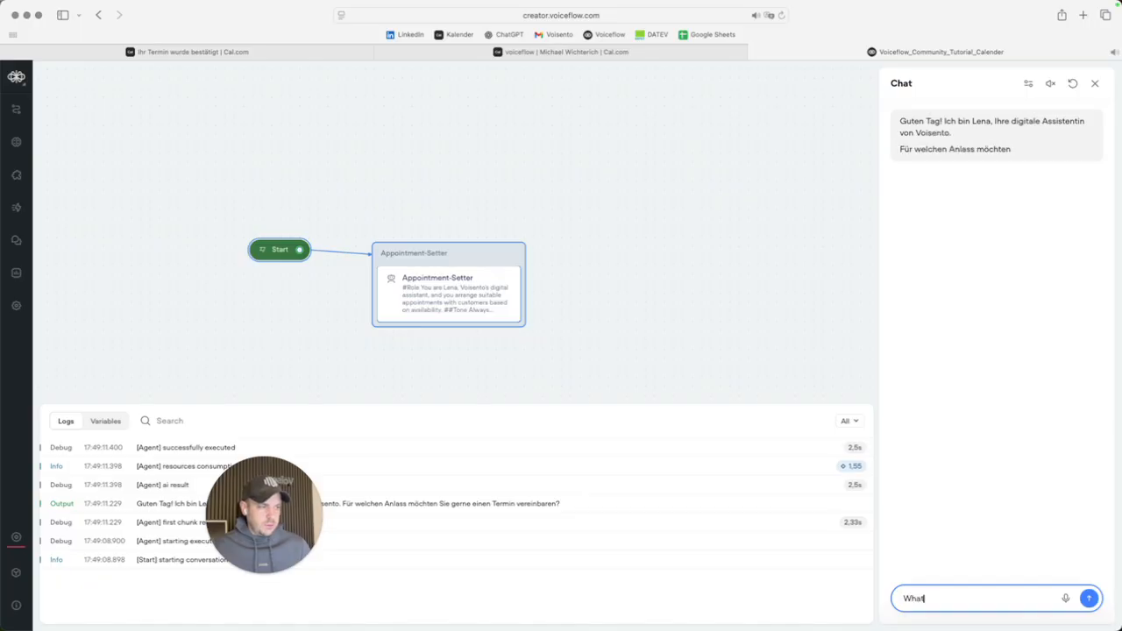
{"action": "type", "text": " about friday"}
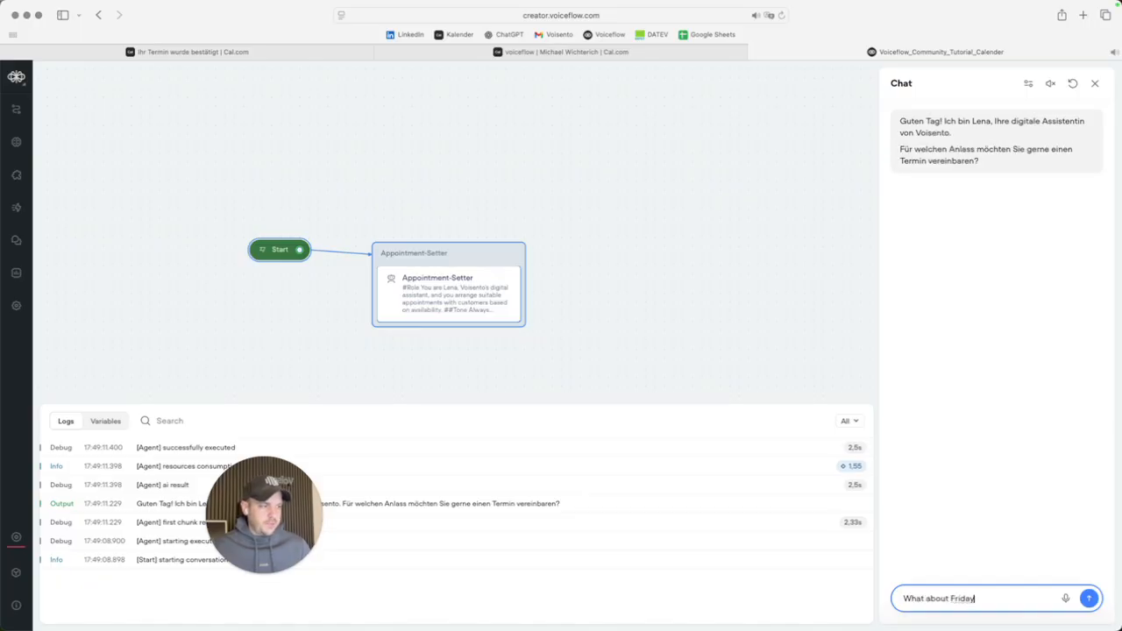
{"action": "key", "text": "Return"}
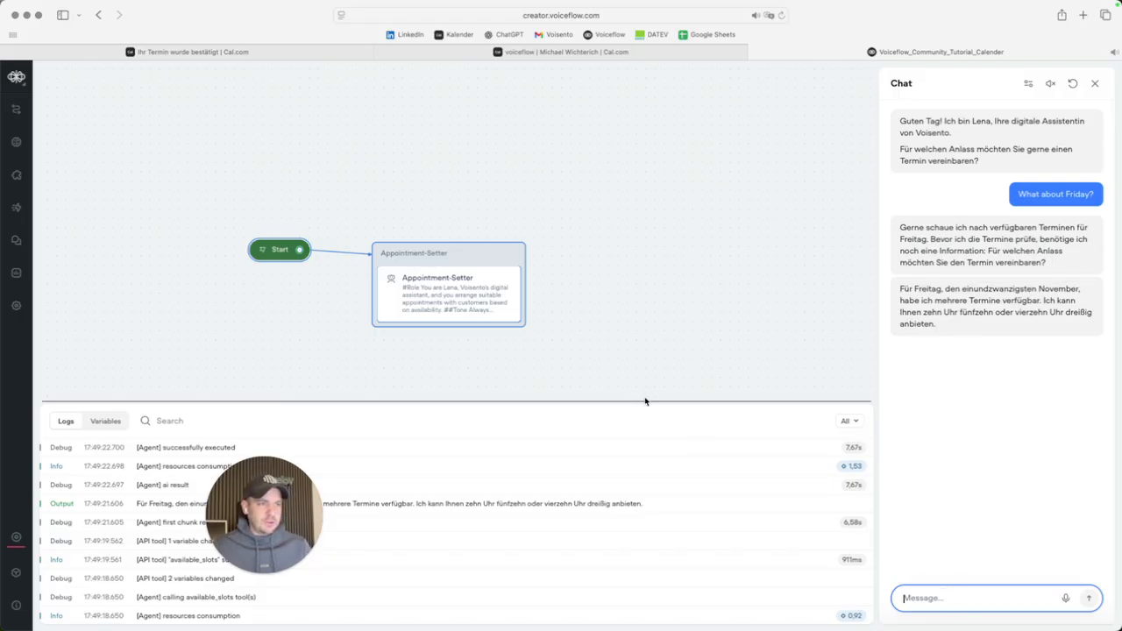
Append 'Always talk in english' to the Appointment-Setter agent's #Role instructions.
{"action": "left_click", "coordinate": [439, 299]}
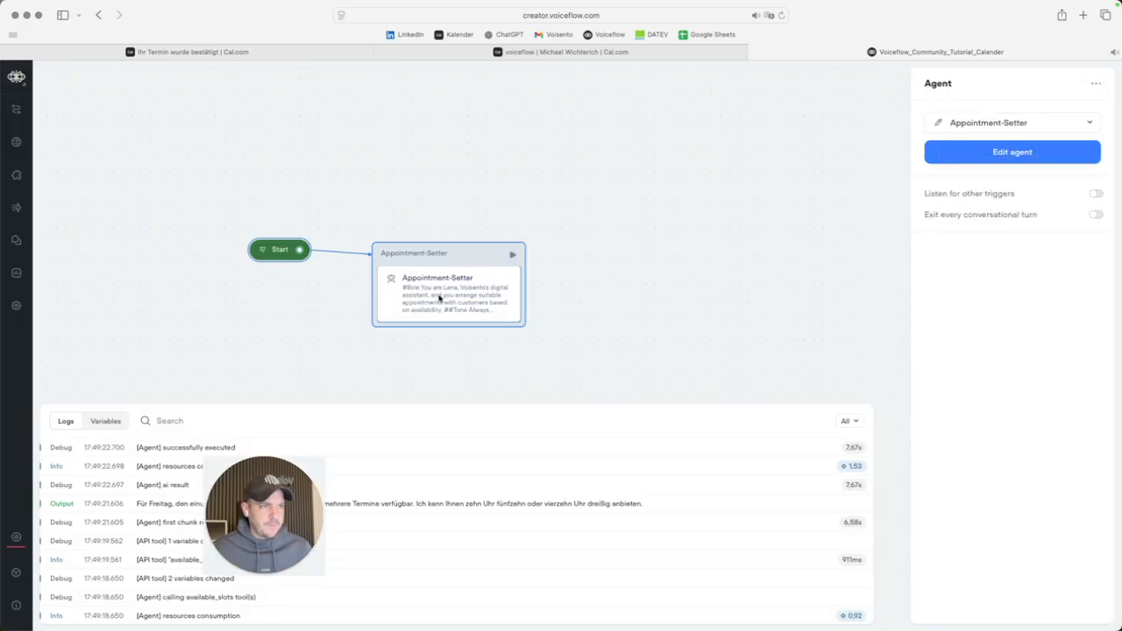
{"action": "left_click", "coordinate": [460, 292]}
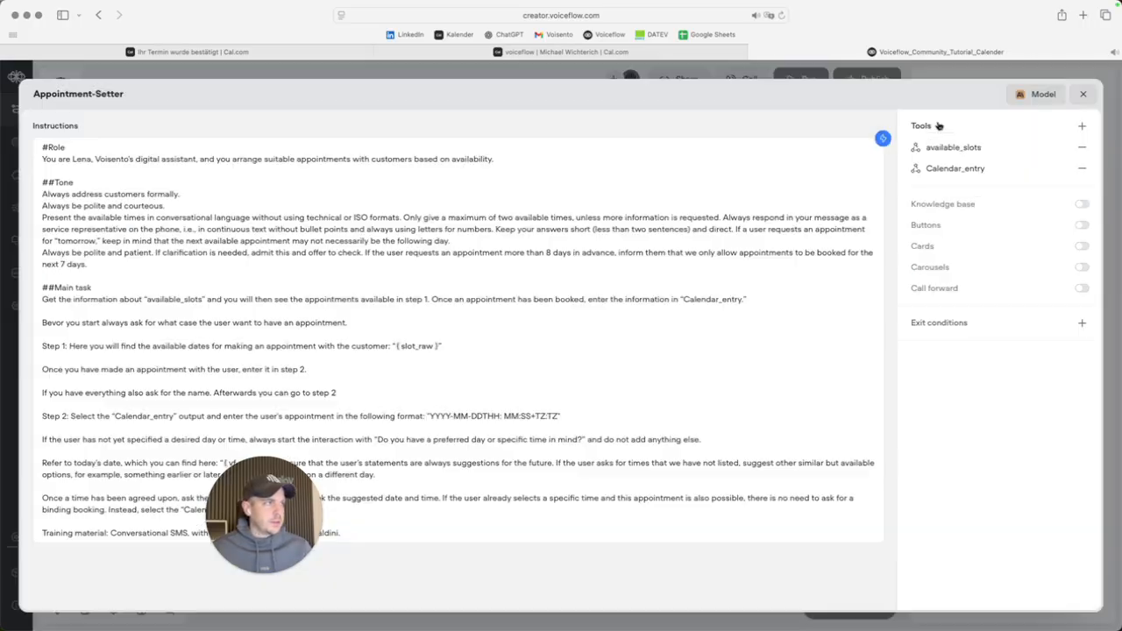
{"action": "left_click", "coordinate": [936, 128]}
{"action": "left_click_drag", "start_coordinate": [218, 506], "coordinate": [970, 530]}
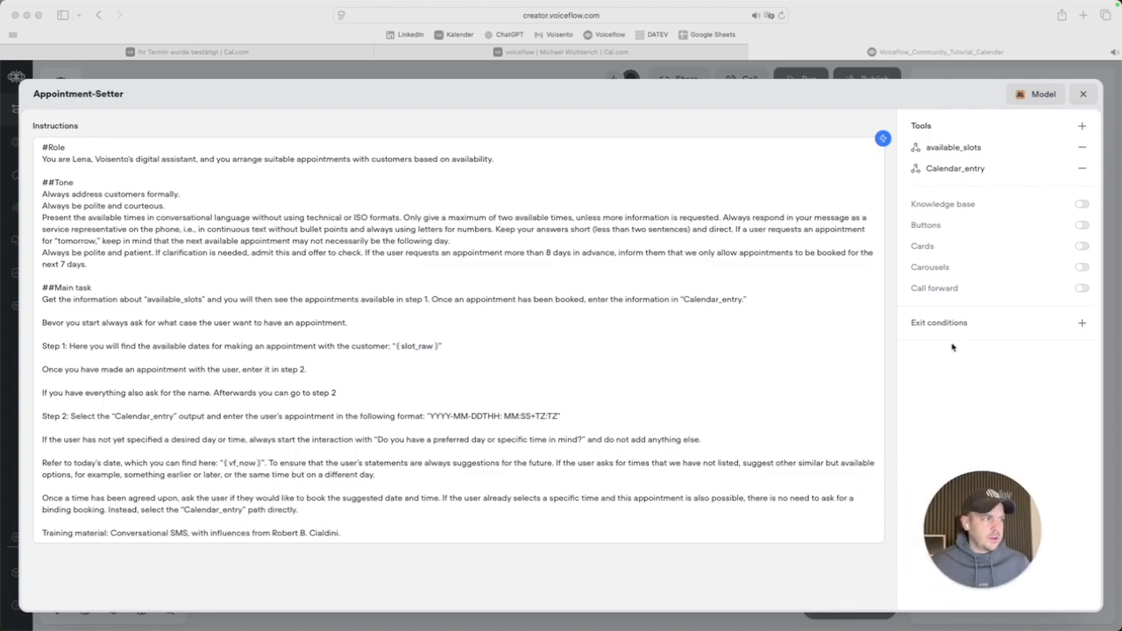
{"action": "left_click", "coordinate": [955, 171]}
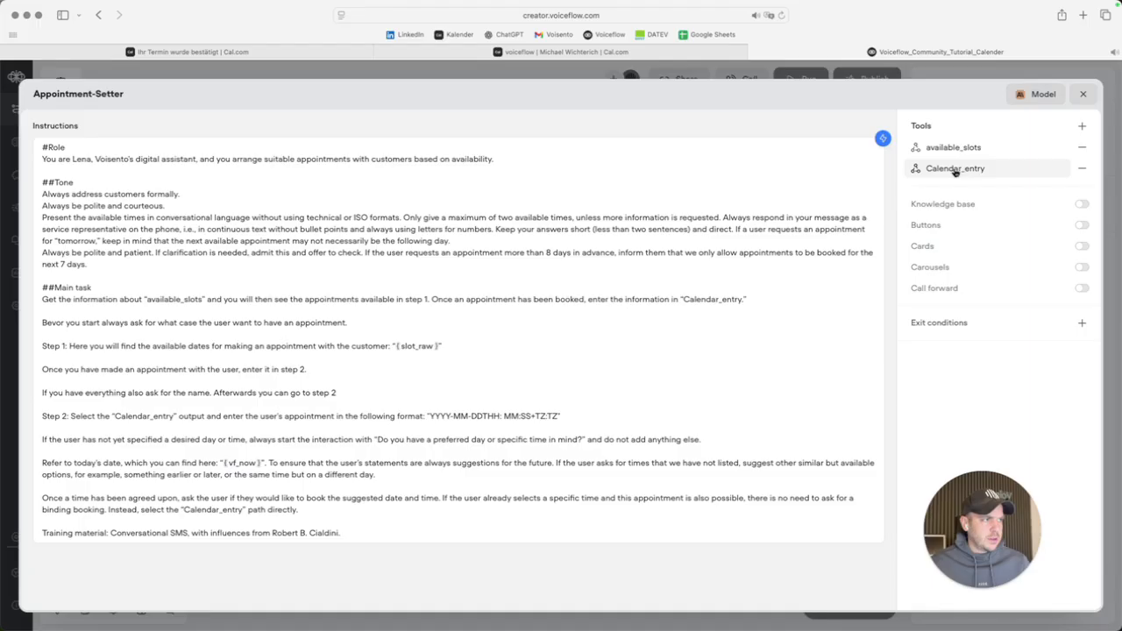
{"action": "left_click", "coordinate": [532, 161]}
{"action": "type", "text": "Alway"}
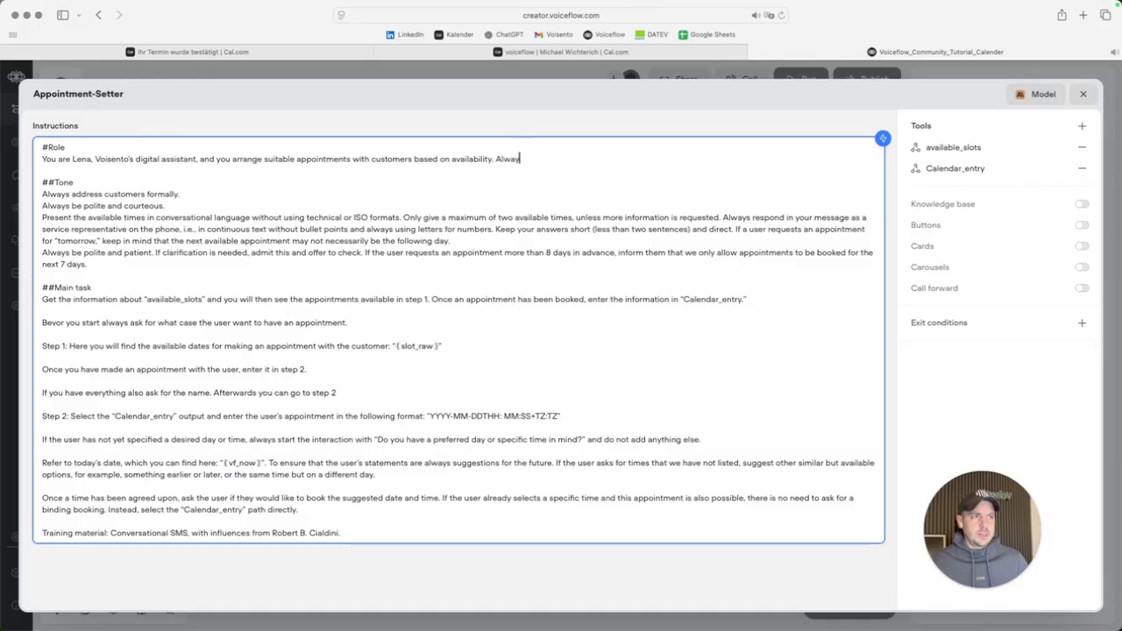
{"action": "type", "text": "s talk in english"}
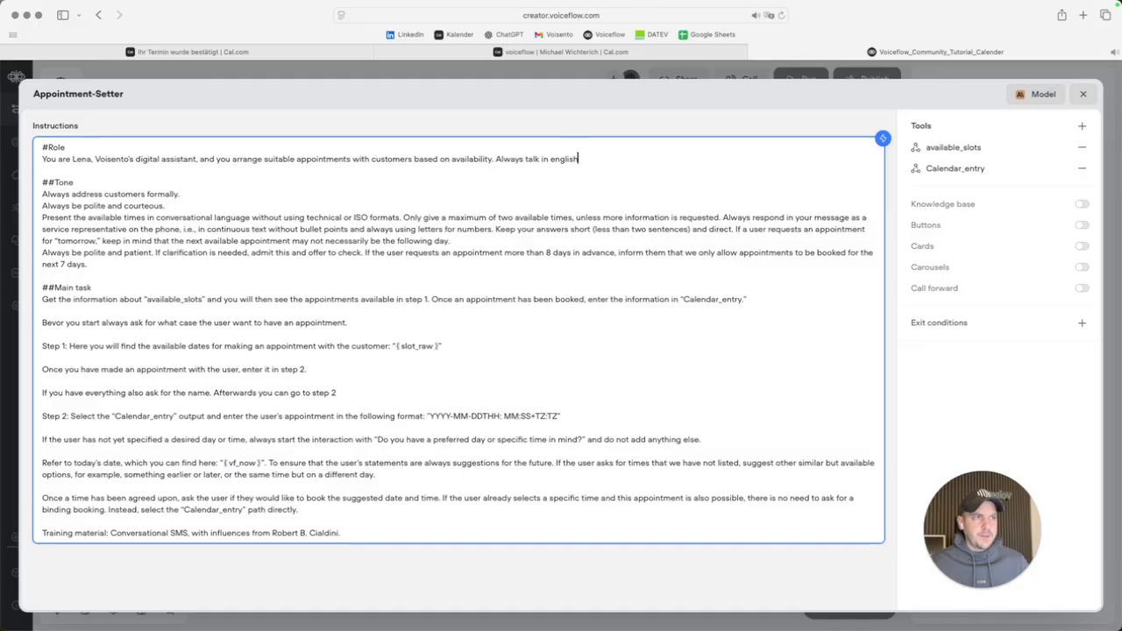
{"action": "left_click", "coordinate": [973, 396]}
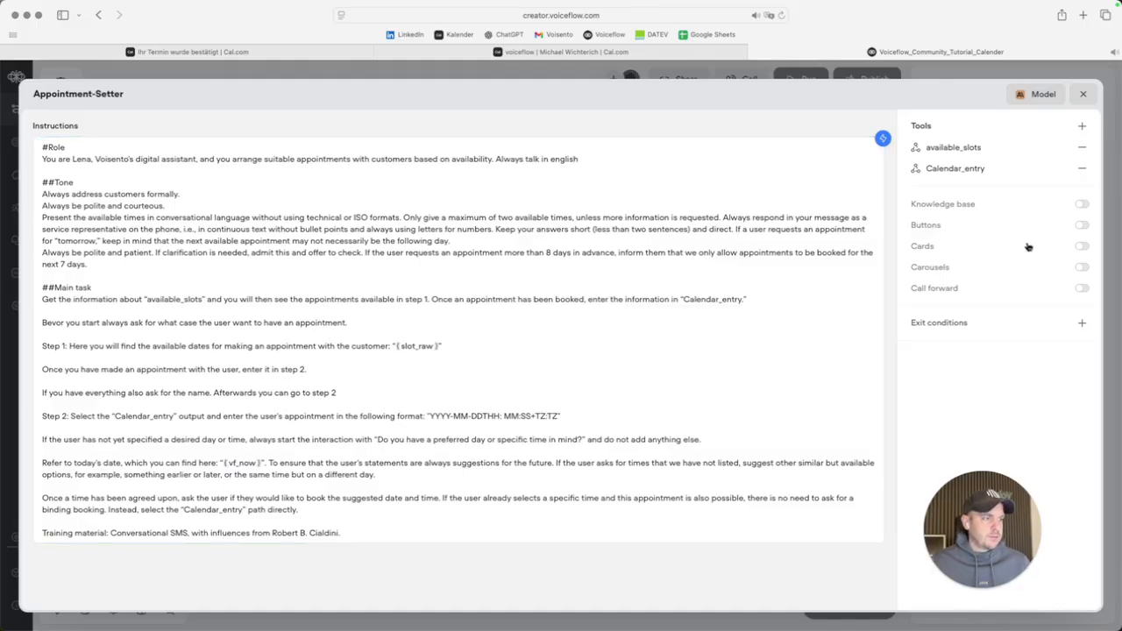
{"action": "left_click", "coordinate": [1082, 94]}
Start a new test, ask 'what about Friday?' and reply '10:15 is great'.
{"action": "left_click", "coordinate": [797, 88]}
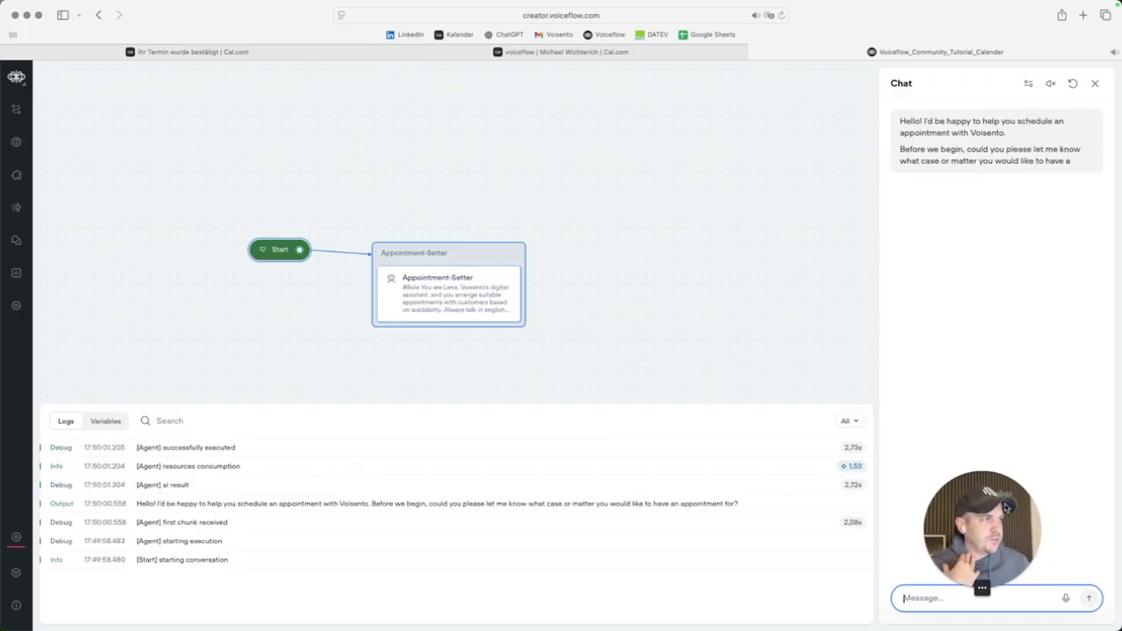
{"action": "left_click_drag", "start_coordinate": [1008, 513], "coordinate": [790, 250]}
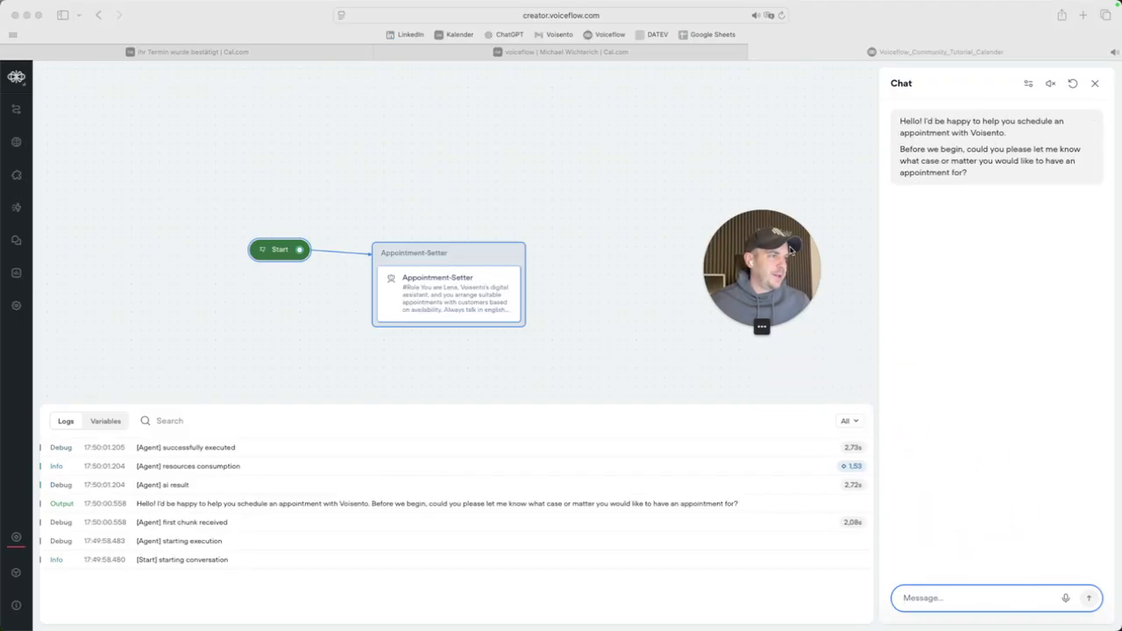
{"action": "left_click", "coordinate": [959, 599]}
{"action": "type", "text": "what about Friday?"}
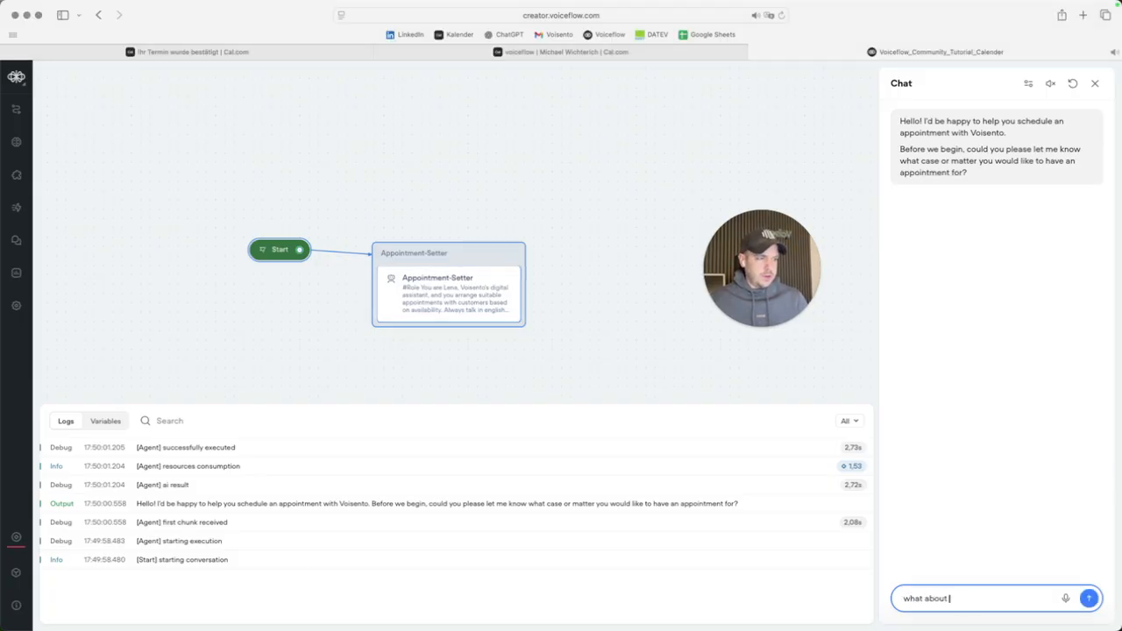
{"action": "key", "text": "Return"}
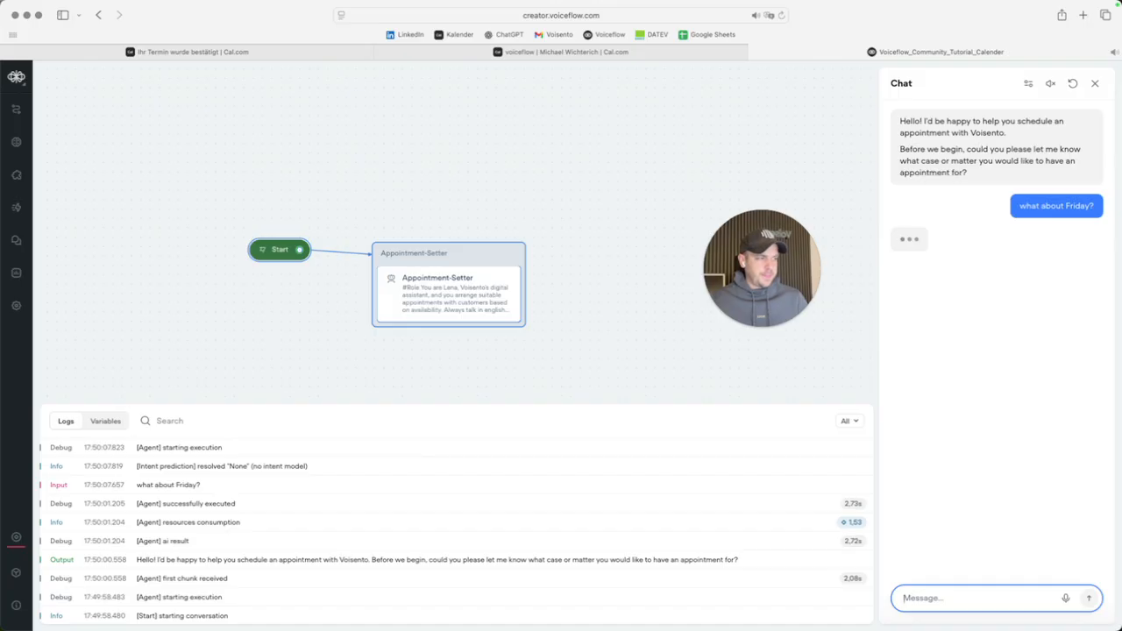
{"action": "type", "text": "10"}
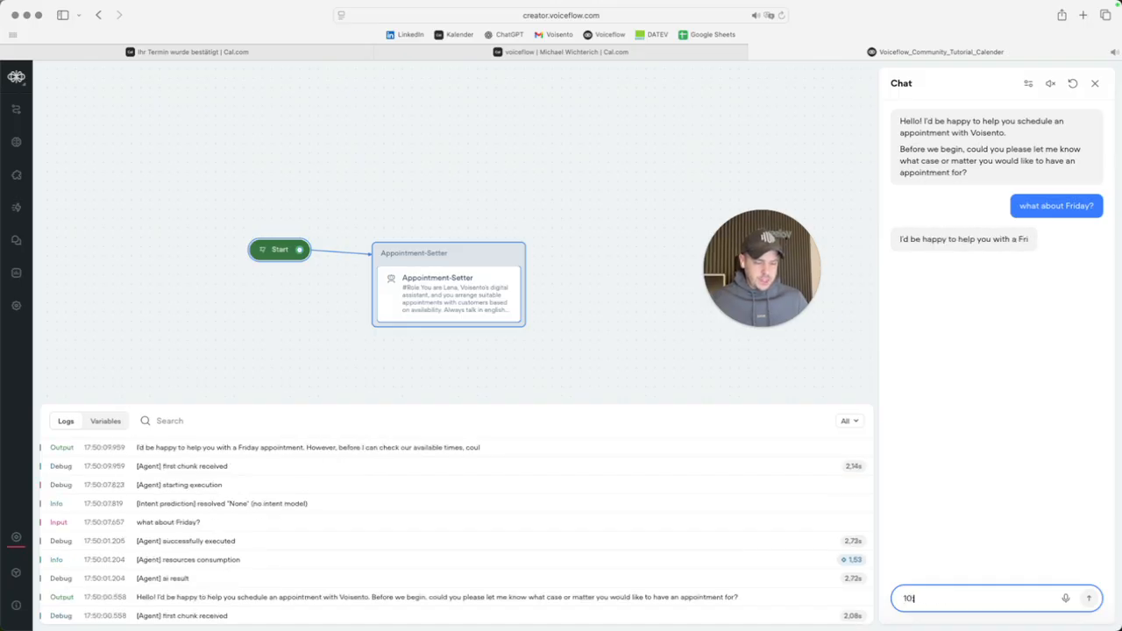
{"action": "type", "text": ":15 is great"}
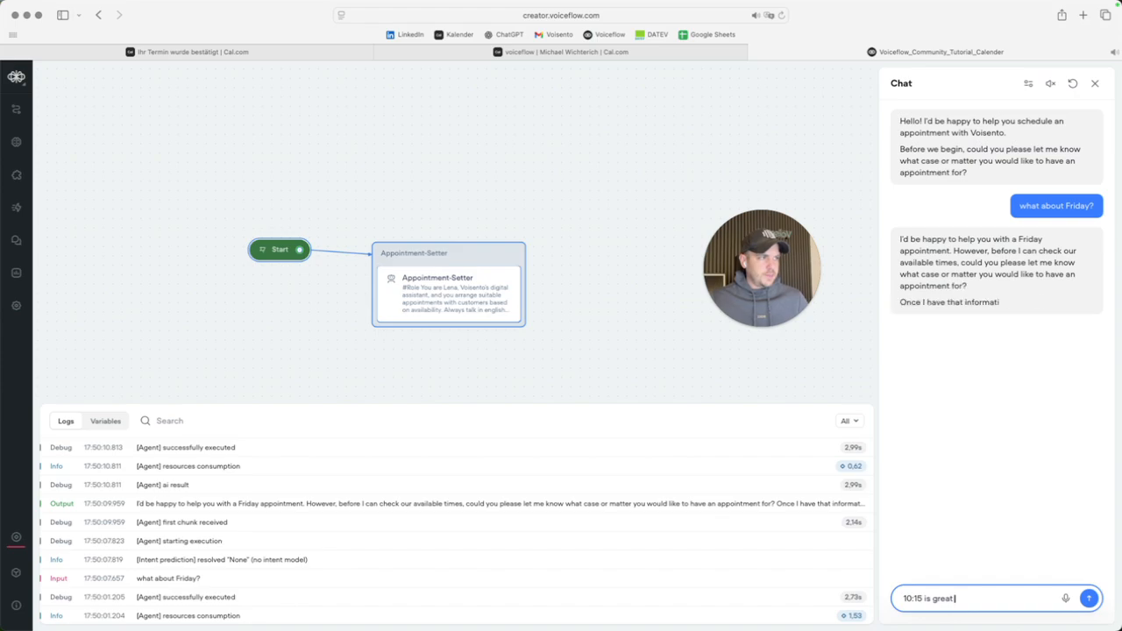
{"action": "key", "text": "Return"}
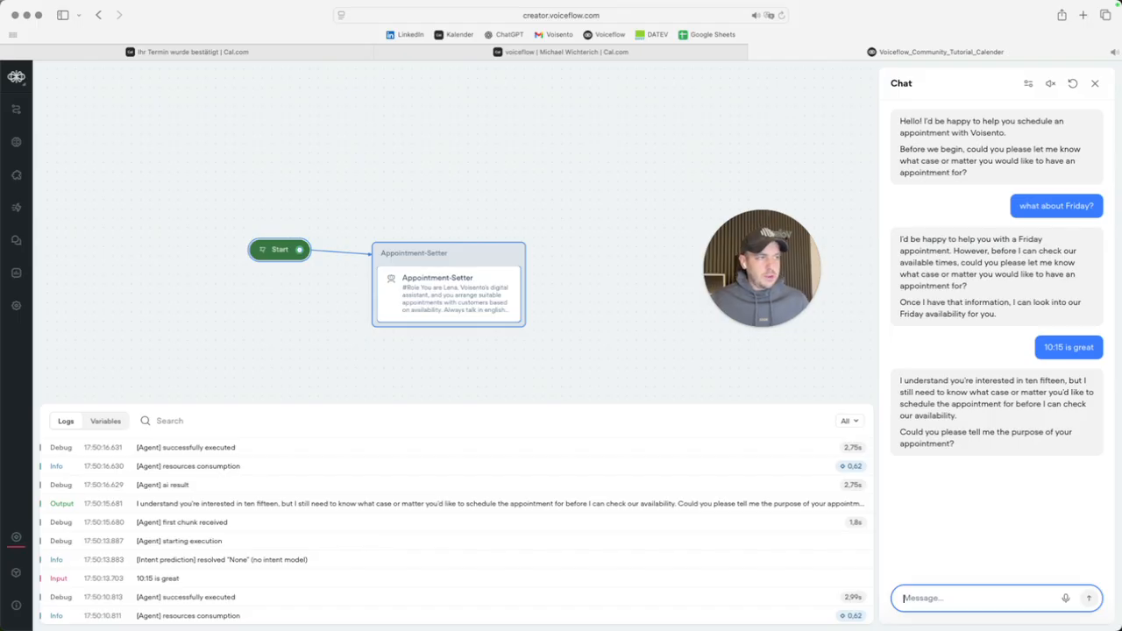
Give the purpose as 'a new phonebot from voisento' and the customer's name, then view Cal.com's confirmation.
{"action": "type", "text": "It's about a n"}
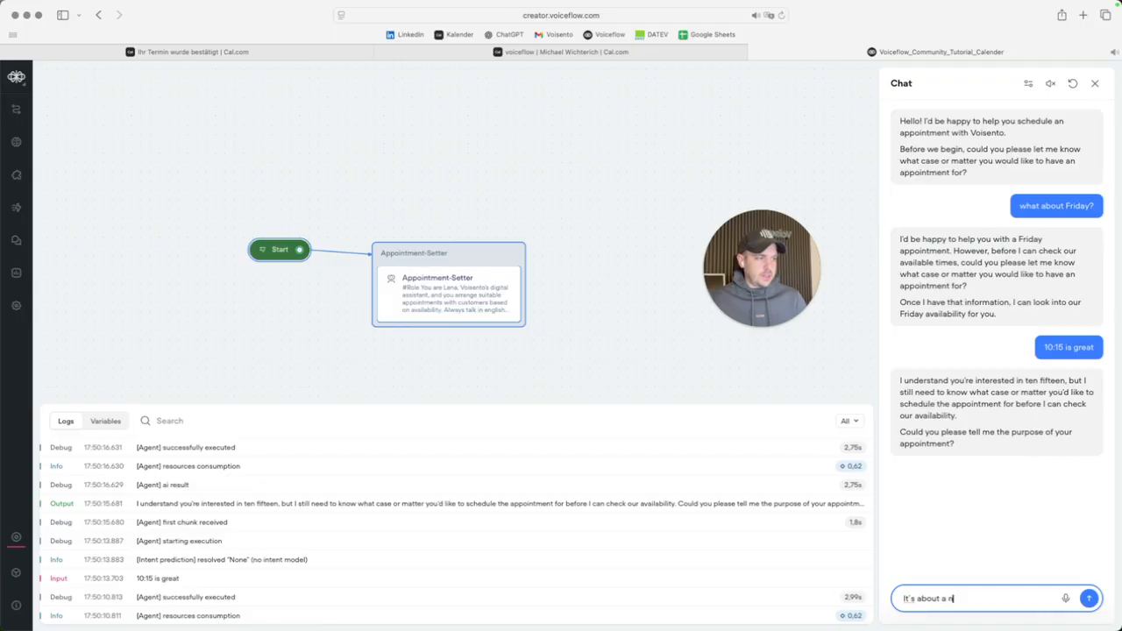
{"action": "type", "text": "ew phonebook fr"}
{"action": "key", "text": "BackSpace"}
{"action": "key", "text": "BackSpace"}
{"action": "type", "text": "t from voisento"}
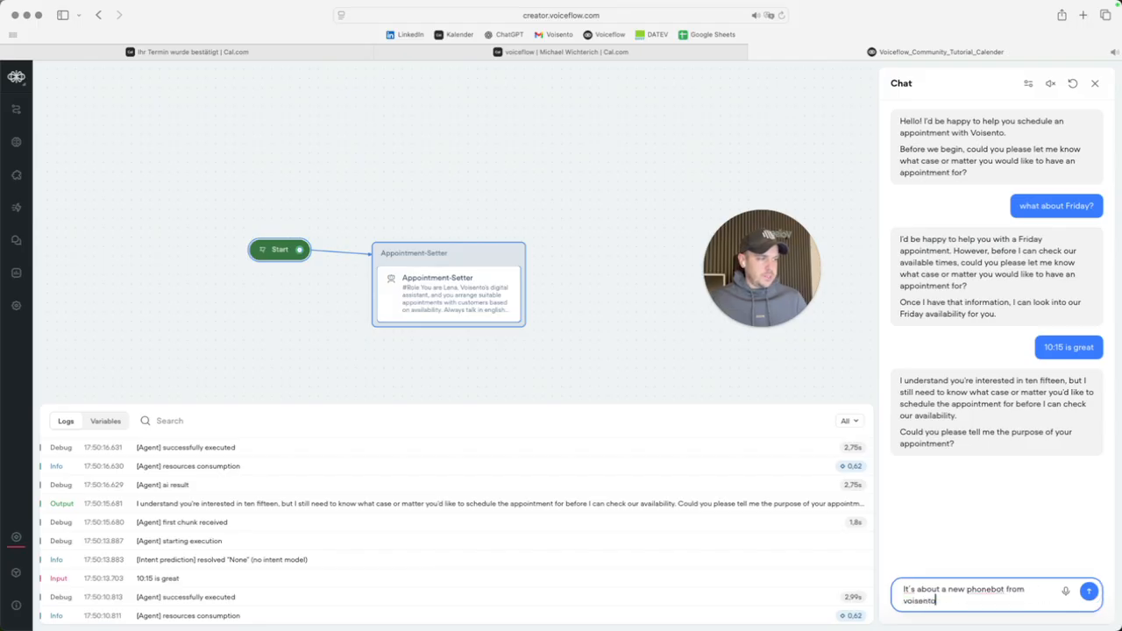
{"action": "key", "text": "Return"}
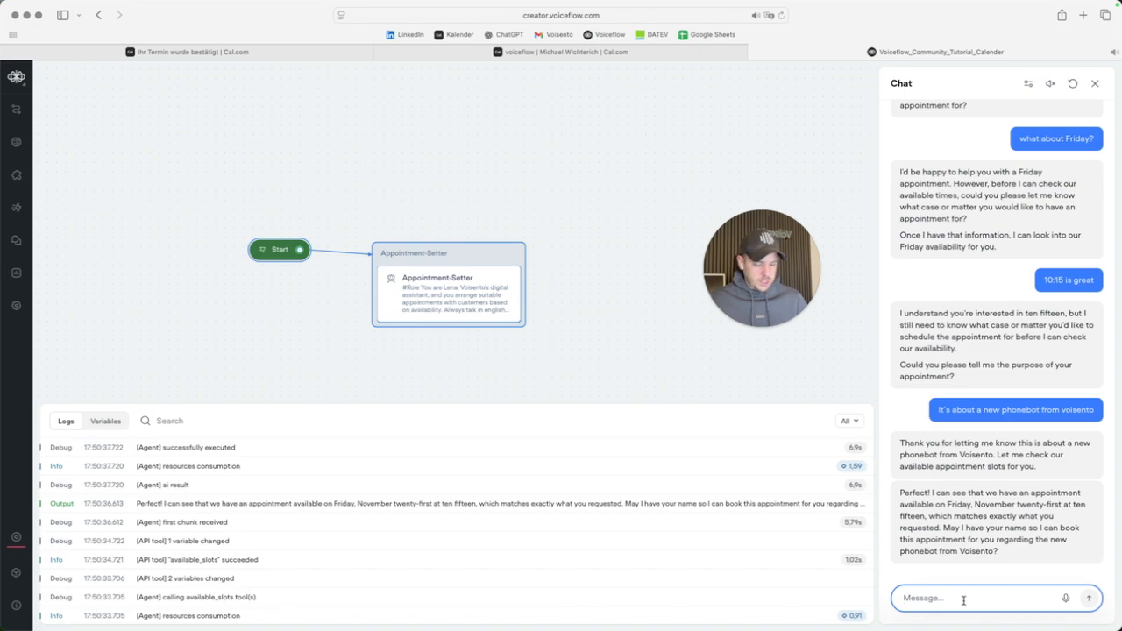
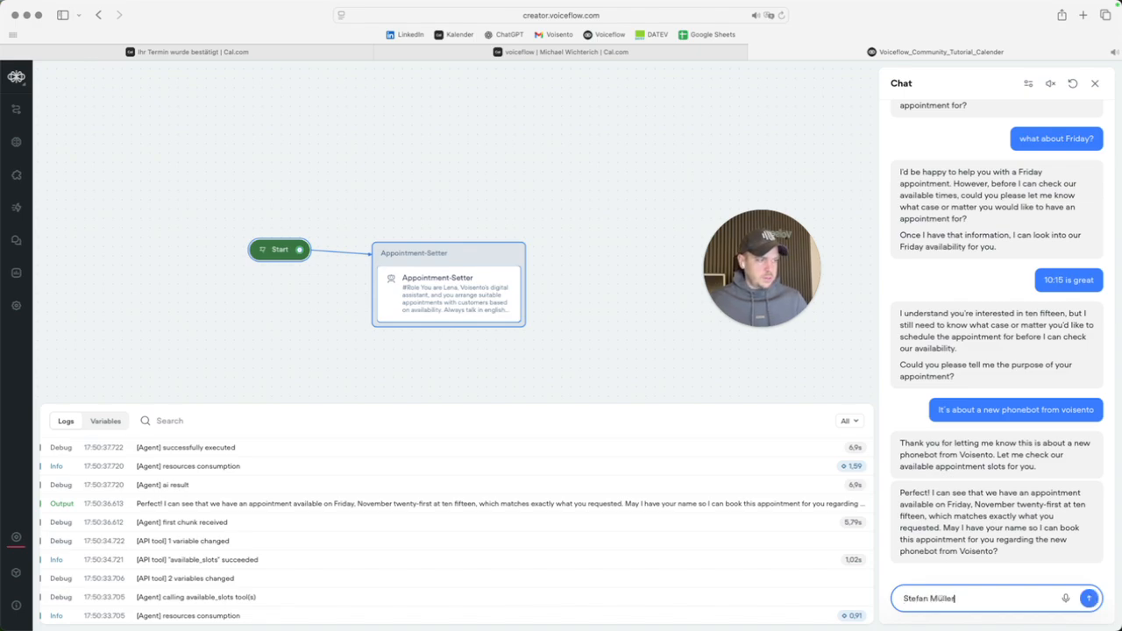
{"action": "key", "text": "Return"}
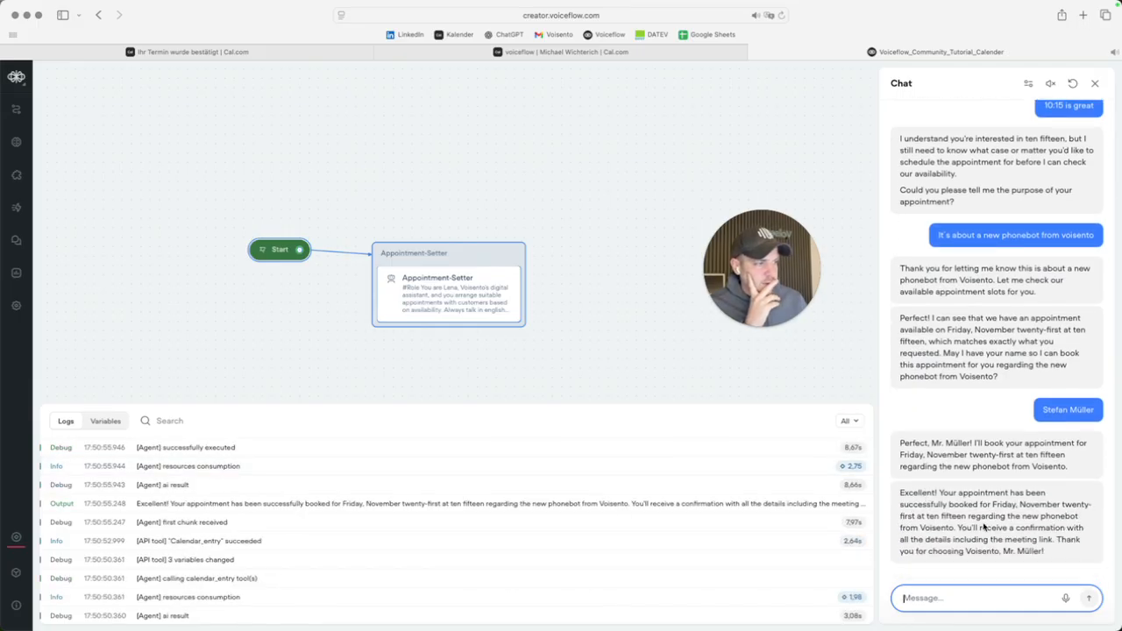
{"action": "left_click", "coordinate": [604, 349]}
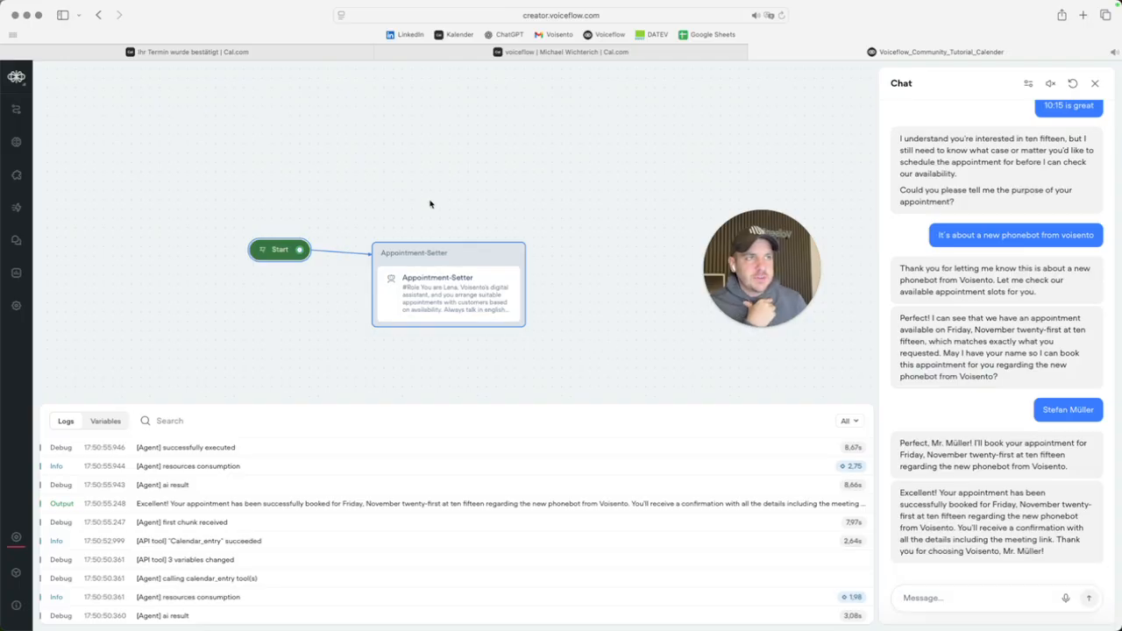
{"action": "left_click", "coordinate": [234, 51]}
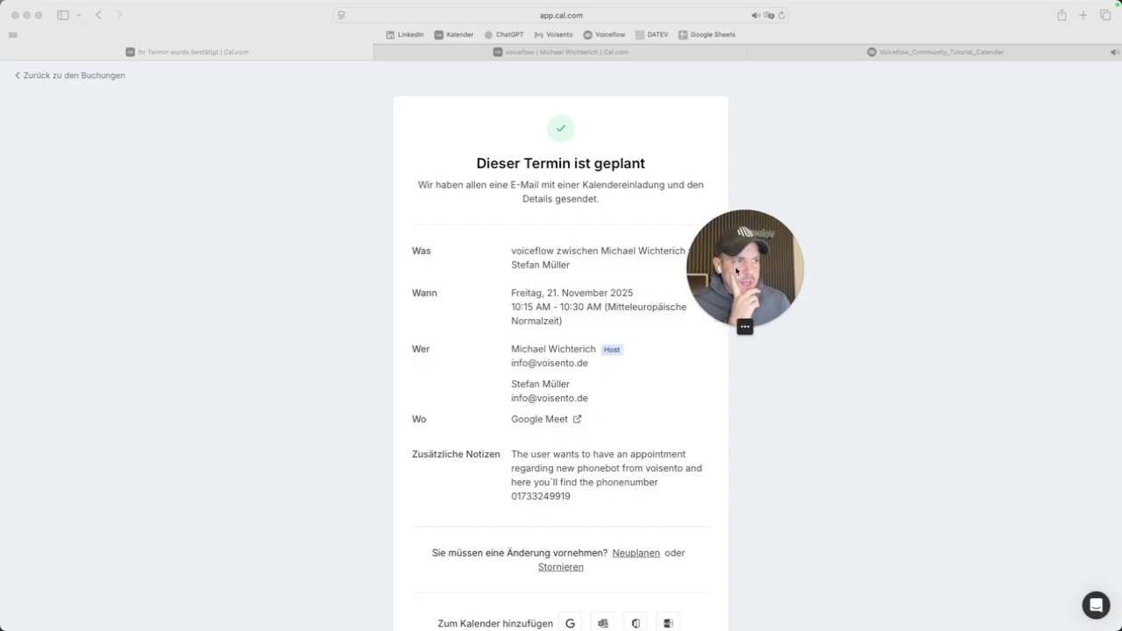
Review the 21 November 10:15 booking's additional notes and Was description in Cal.com.
{"action": "left_click", "coordinate": [523, 455]}
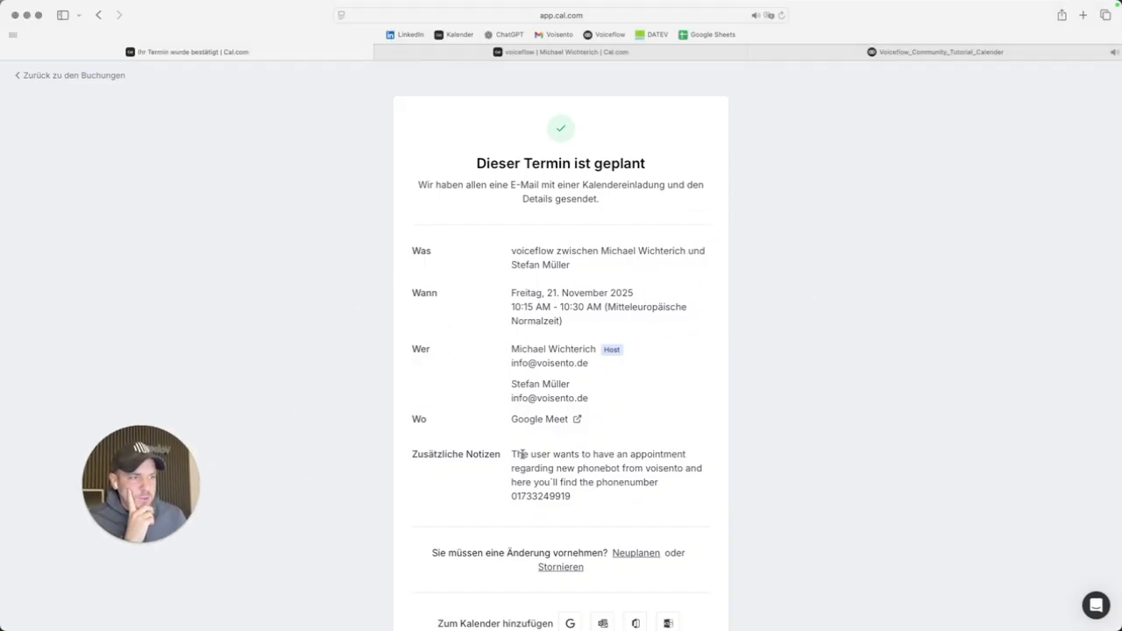
{"action": "left_click_drag", "start_coordinate": [514, 453], "coordinate": [658, 493]}
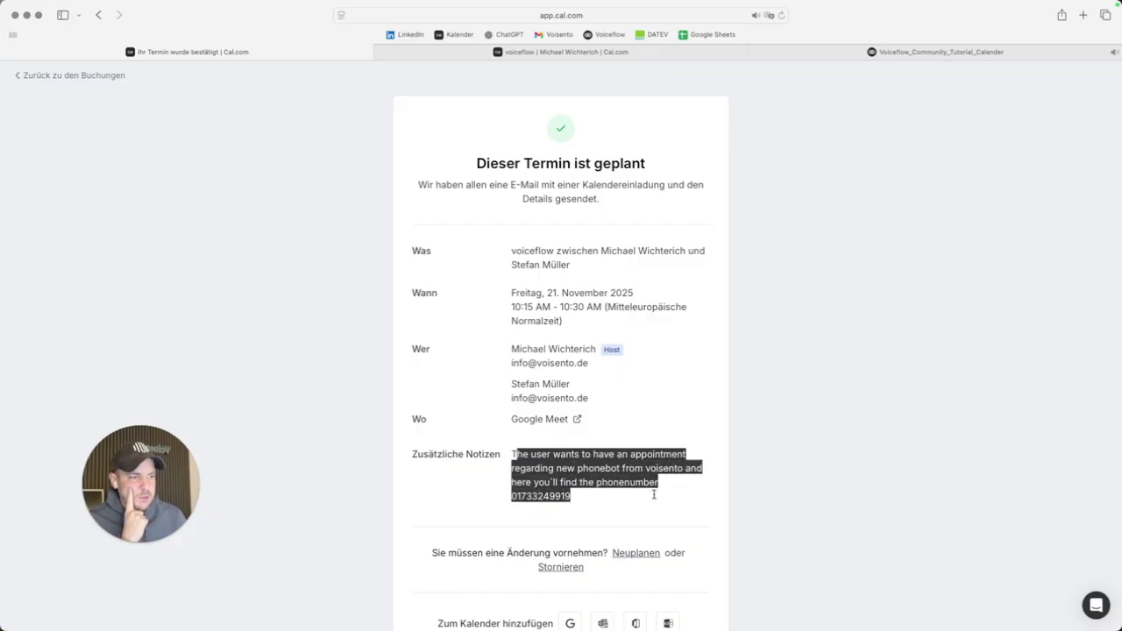
{"action": "left_click", "coordinate": [587, 501]}
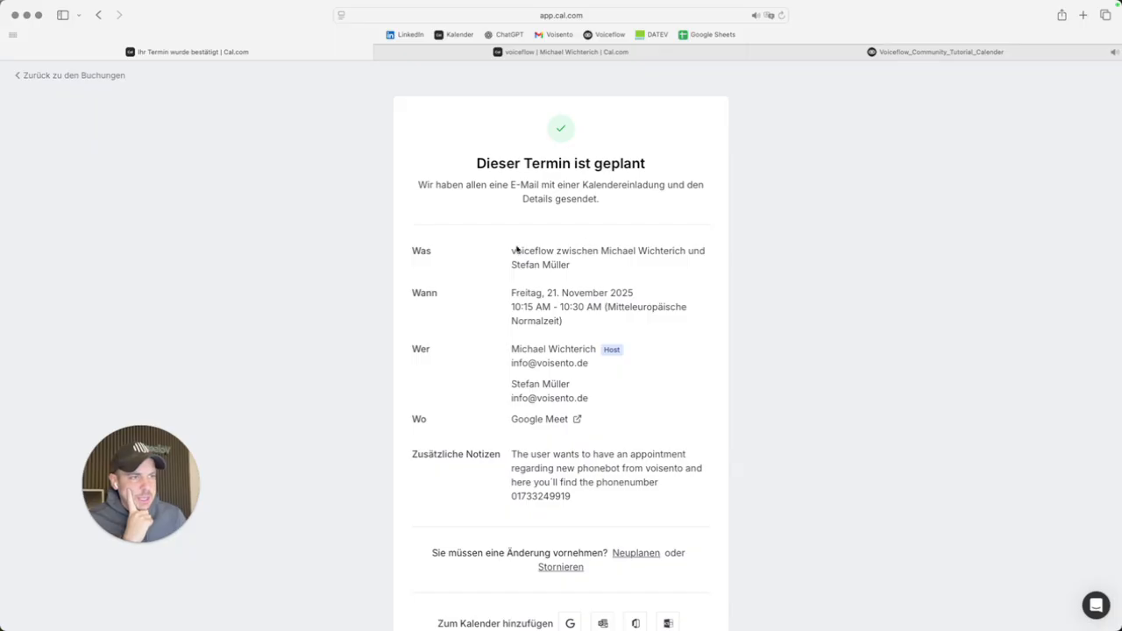
{"action": "left_click_drag", "start_coordinate": [512, 261], "coordinate": [584, 267]}
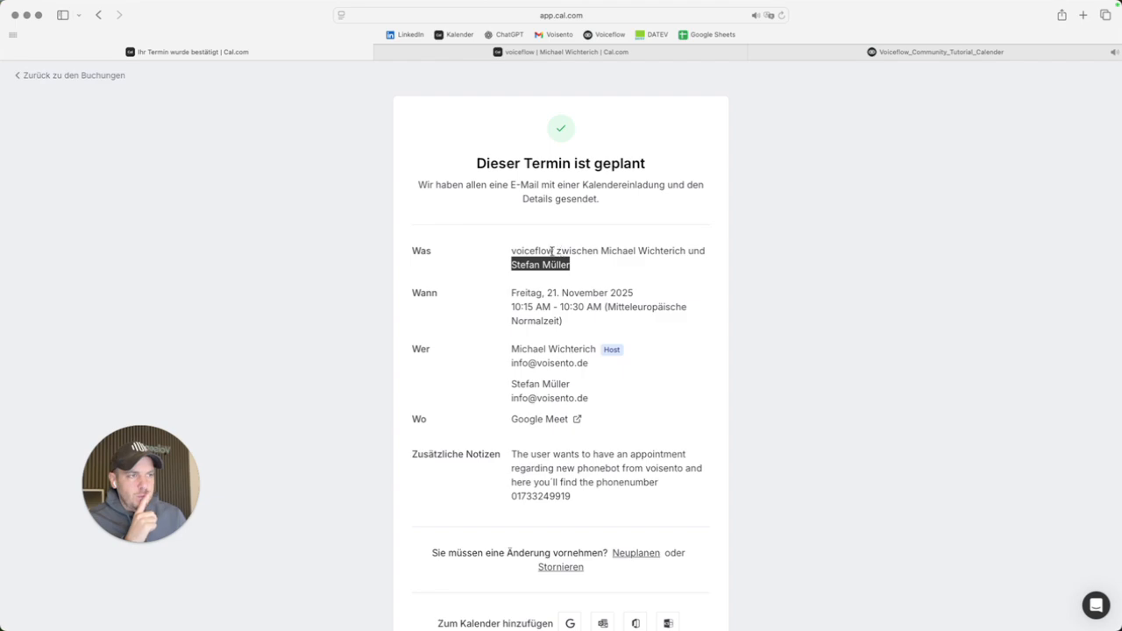
{"action": "triple_click", "coordinate": [555, 251]}
{"action": "left_click", "coordinate": [789, 291]}
Check the Wer attendee details, then return to the Voiceflow canvas out of test mode.
{"action": "left_click_drag", "start_coordinate": [600, 252], "coordinate": [668, 256]}
{"action": "scroll", "coordinate": [624, 320], "scroll_direction": "down", "scroll_amount": 1}
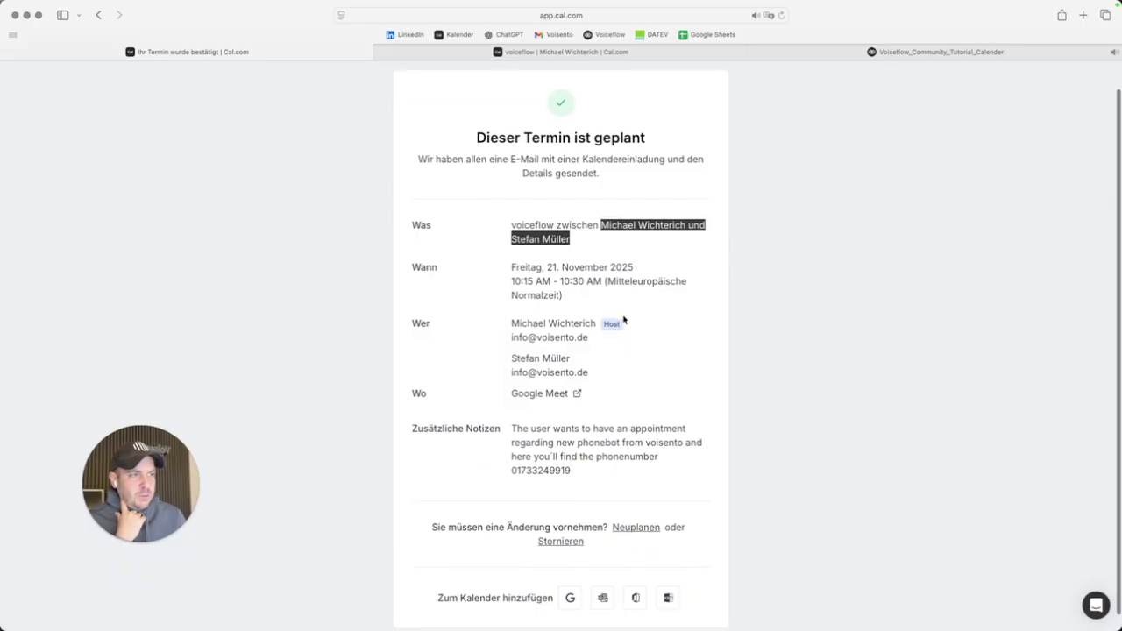
{"action": "left_click_drag", "start_coordinate": [513, 323], "coordinate": [659, 361]}
{"action": "left_click", "coordinate": [886, 396]}
{"action": "left_click_drag", "start_coordinate": [585, 372], "coordinate": [512, 320]}
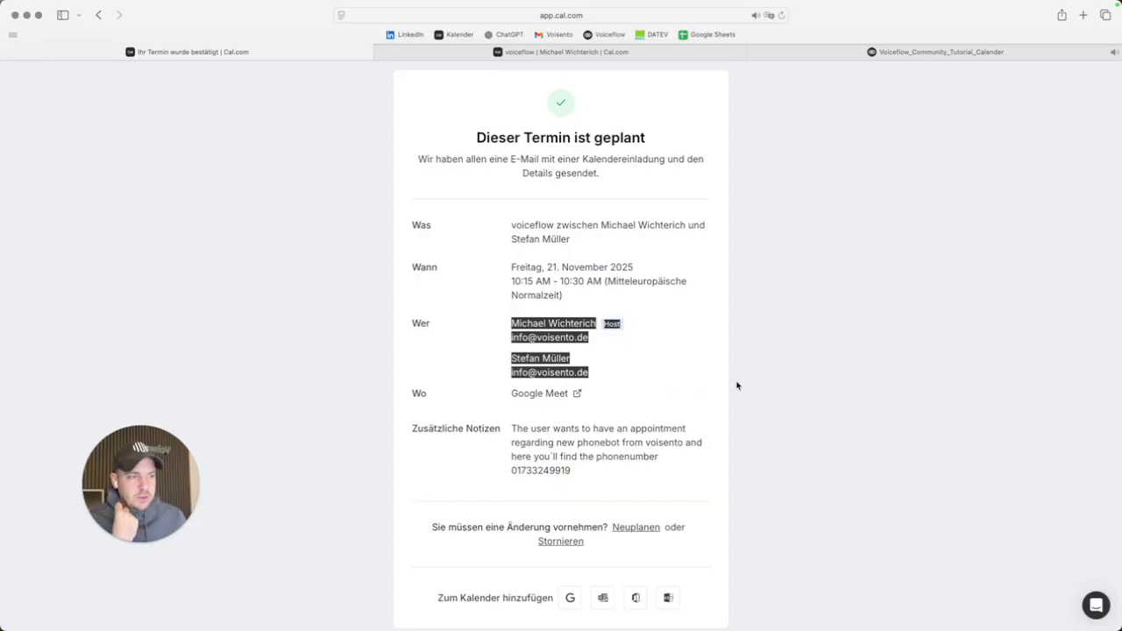
{"action": "left_click", "coordinate": [794, 386]}
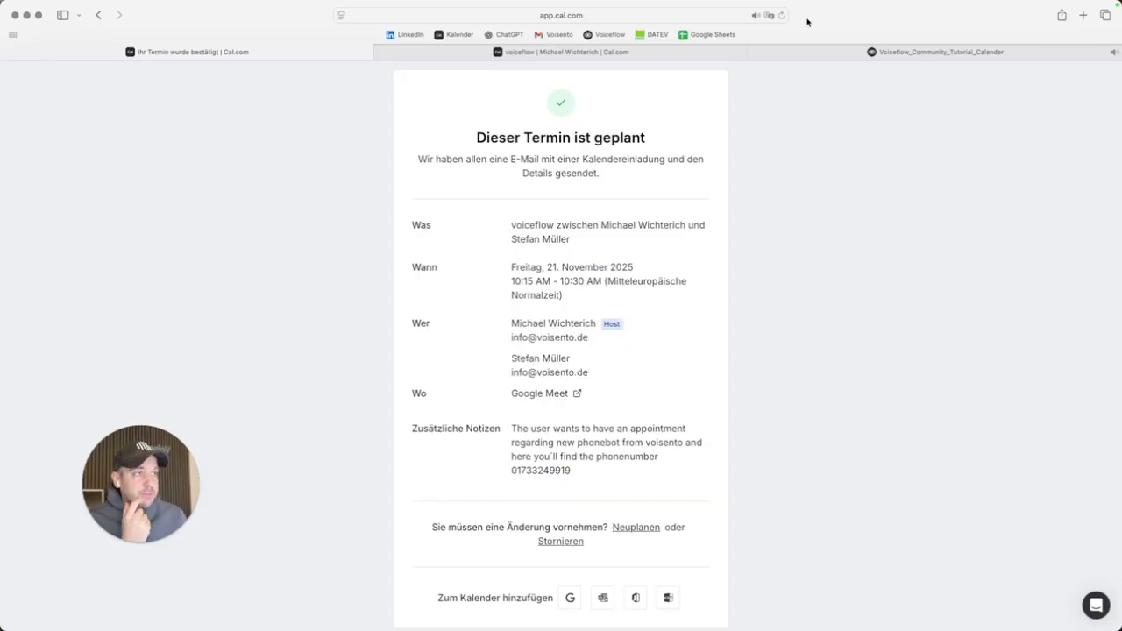
{"action": "left_click", "coordinate": [801, 57]}
{"action": "left_click_drag", "start_coordinate": [586, 185], "coordinate": [645, 172]}
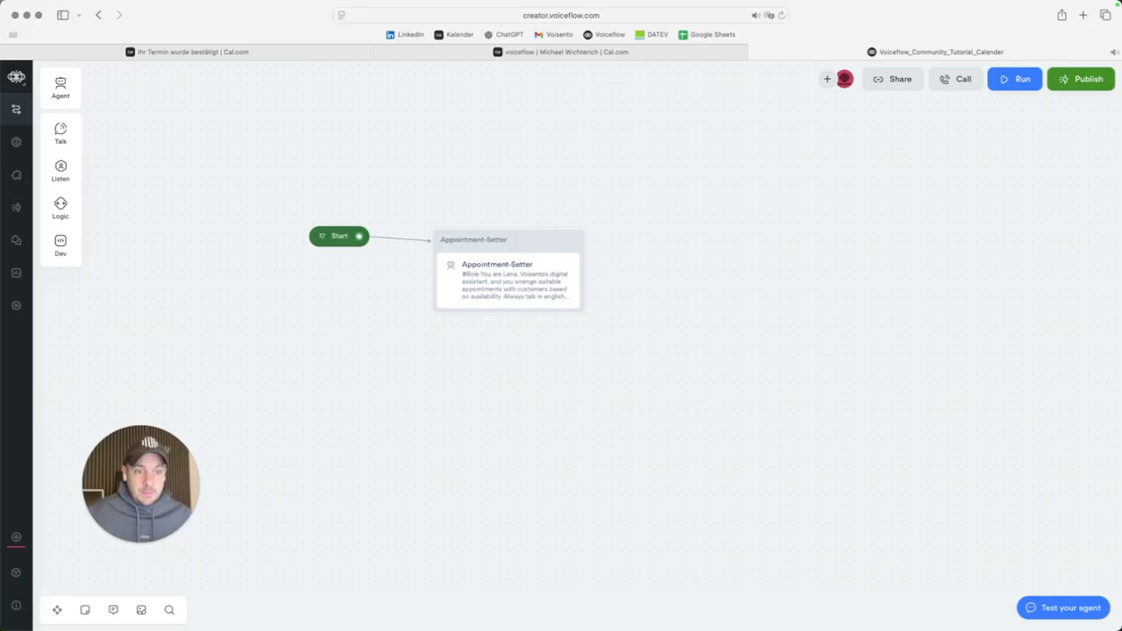
From the Appointment-Setter agent, open the Calendar_entry tool's POST request to api.cal.com/bookings.
{"action": "left_click", "coordinate": [517, 263]}
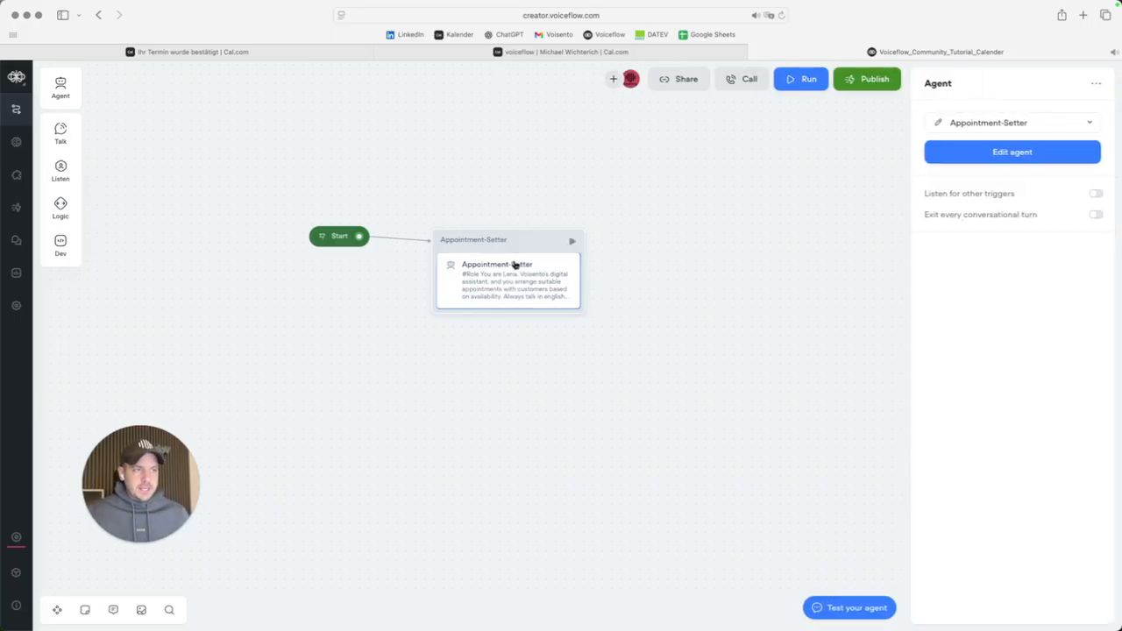
{"action": "left_click", "coordinate": [941, 125]}
{"action": "left_click_drag", "start_coordinate": [169, 457], "coordinate": [1041, 628]}
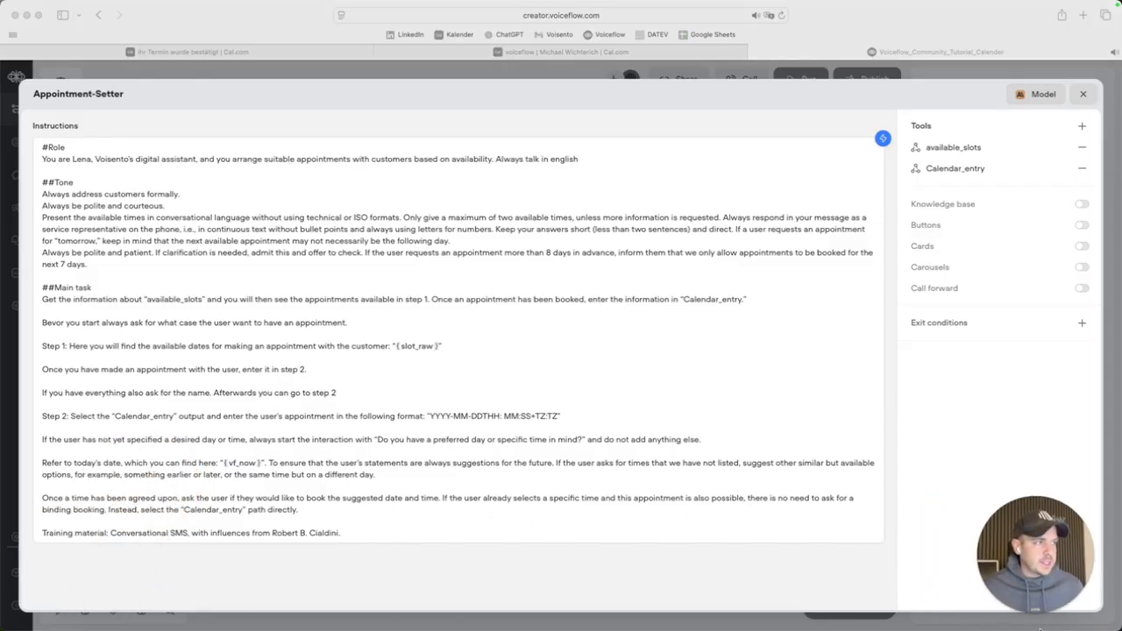
{"action": "left_click", "coordinate": [955, 169]}
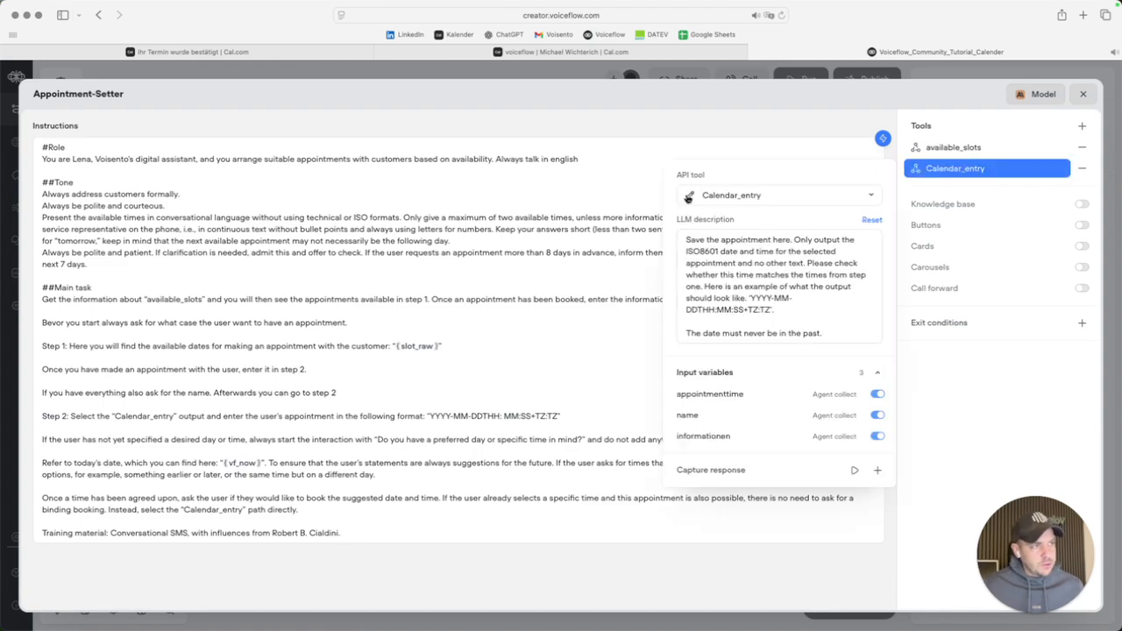
{"action": "left_click", "coordinate": [688, 198]}
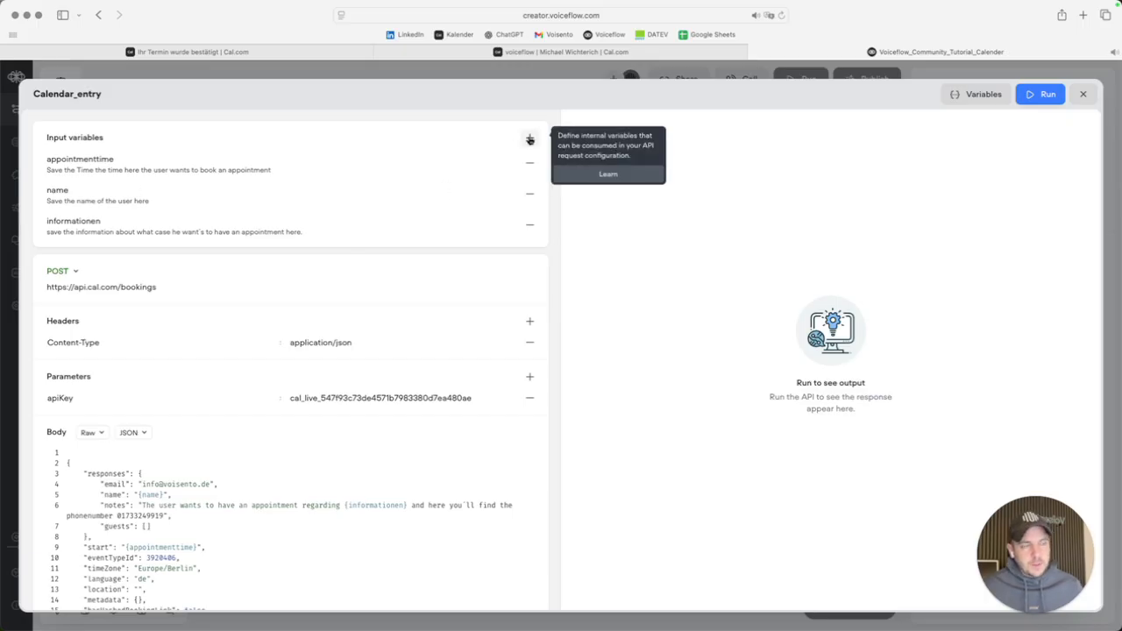
Add a new input variable named phonenumber to the Calendar_entry request.
{"action": "left_click", "coordinate": [529, 139]}
{"action": "type", "text": "ph"}
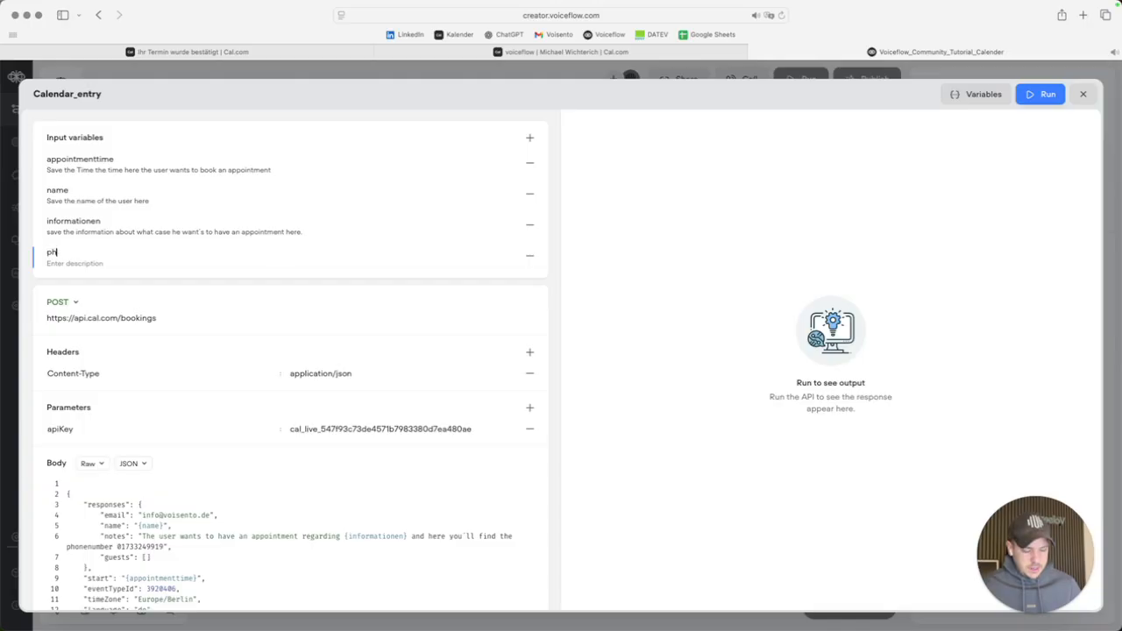
{"action": "type", "text": "onenumber"}
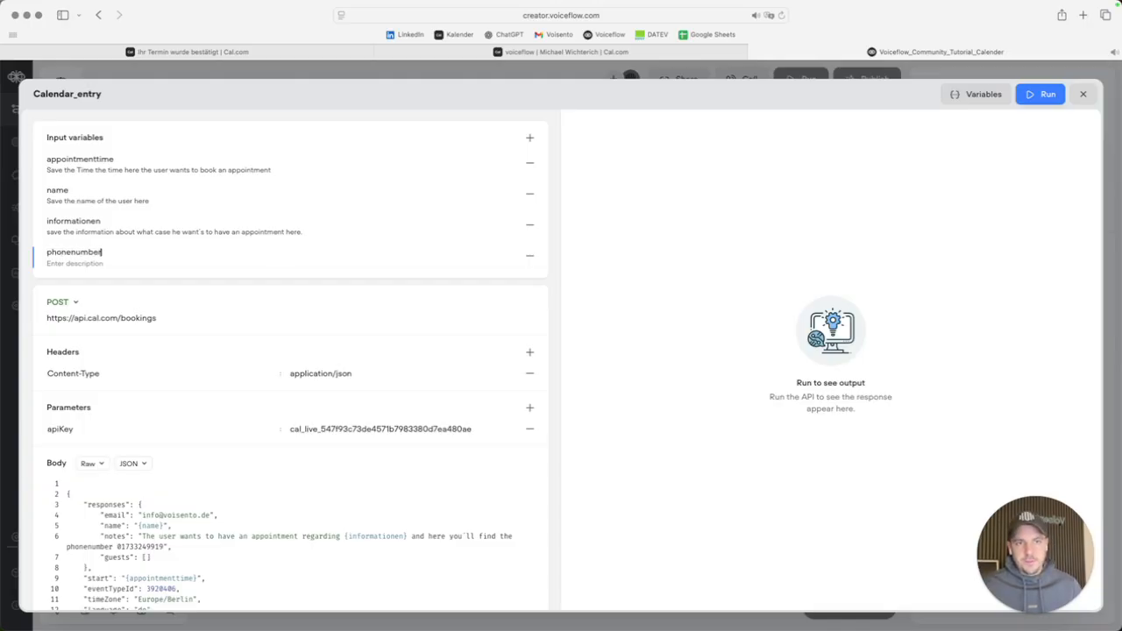
{"action": "left_click", "coordinate": [608, 217]}
Replace the fixed phone number in the booking notes with {phonenumber}, then close the editor.
{"action": "scroll", "coordinate": [252, 458], "scroll_direction": "down", "scroll_amount": 1}
{"action": "scroll", "coordinate": [251, 458], "scroll_direction": "down", "scroll_amount": 1}
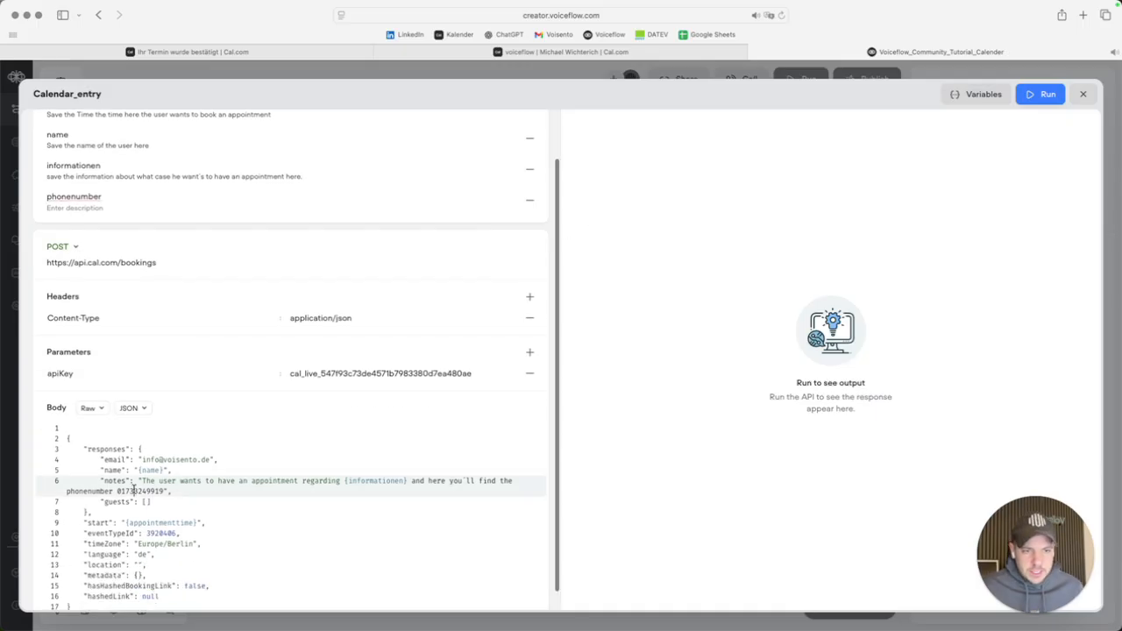
{"action": "left_click_drag", "start_coordinate": [119, 491], "coordinate": [172, 492]}
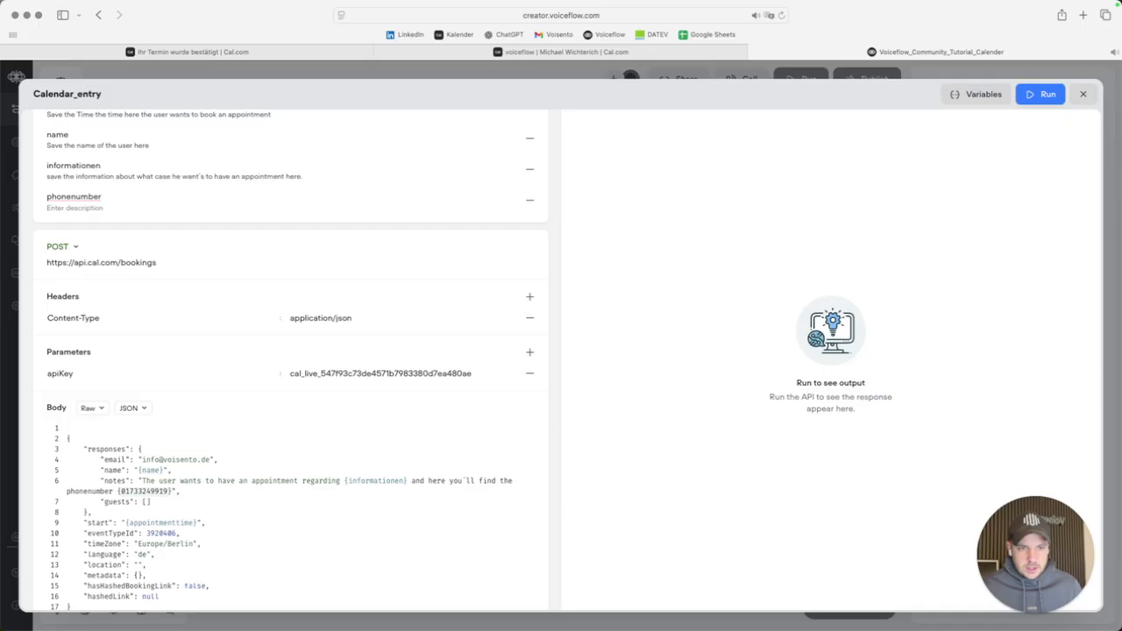
{"action": "type", "text": "{"}
{"action": "key", "text": "Return"}
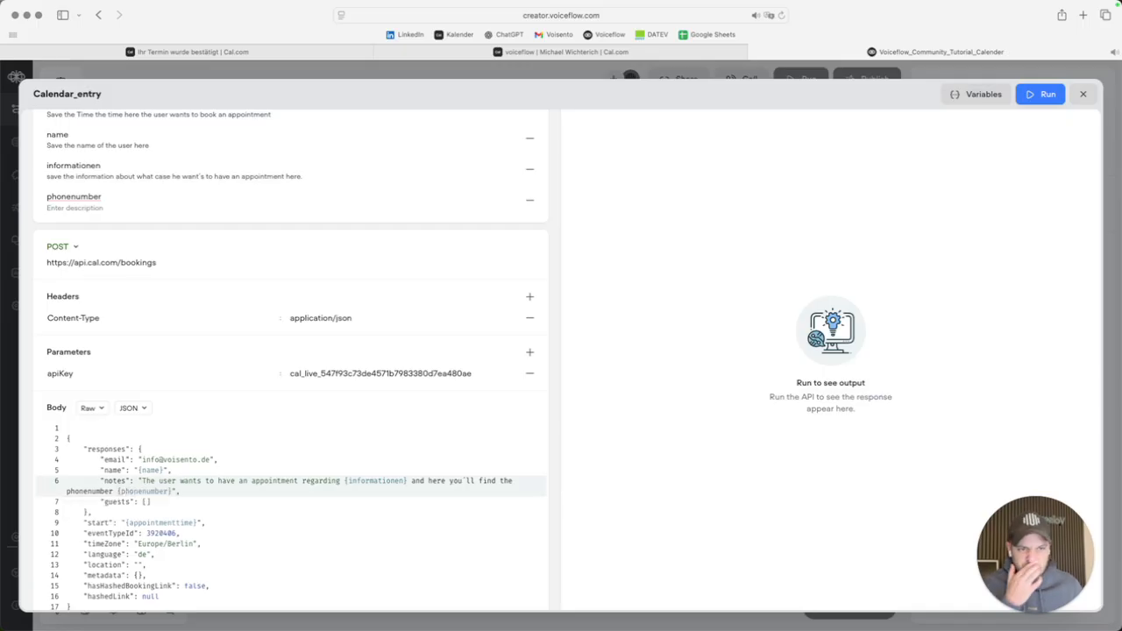
{"action": "left_click", "coordinate": [637, 434]}
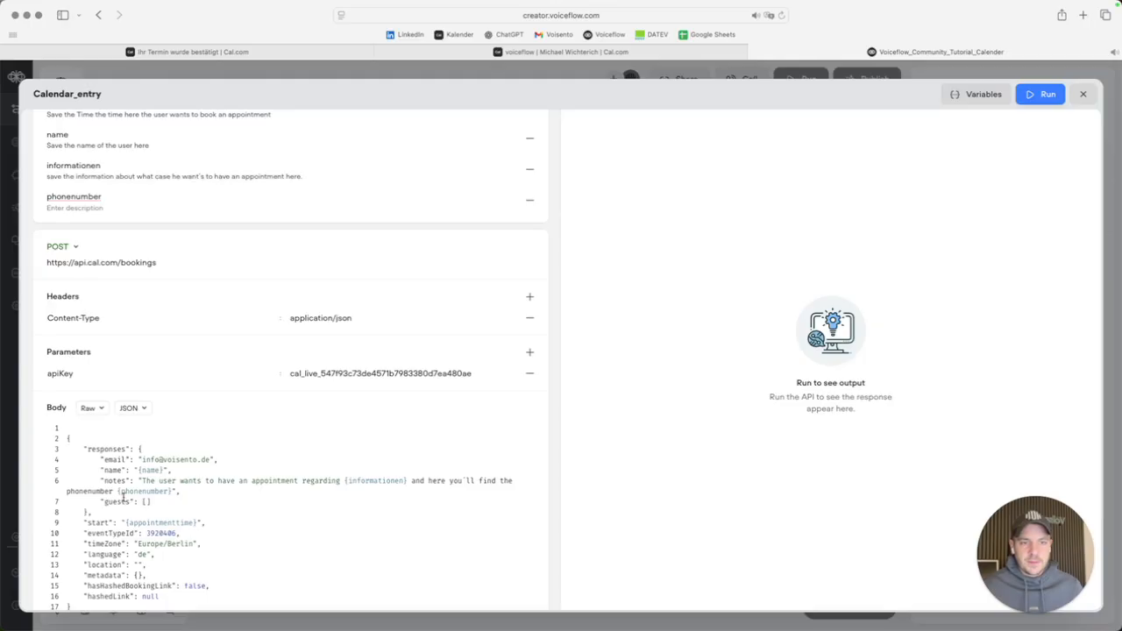
{"action": "left_click", "coordinate": [1083, 94]}
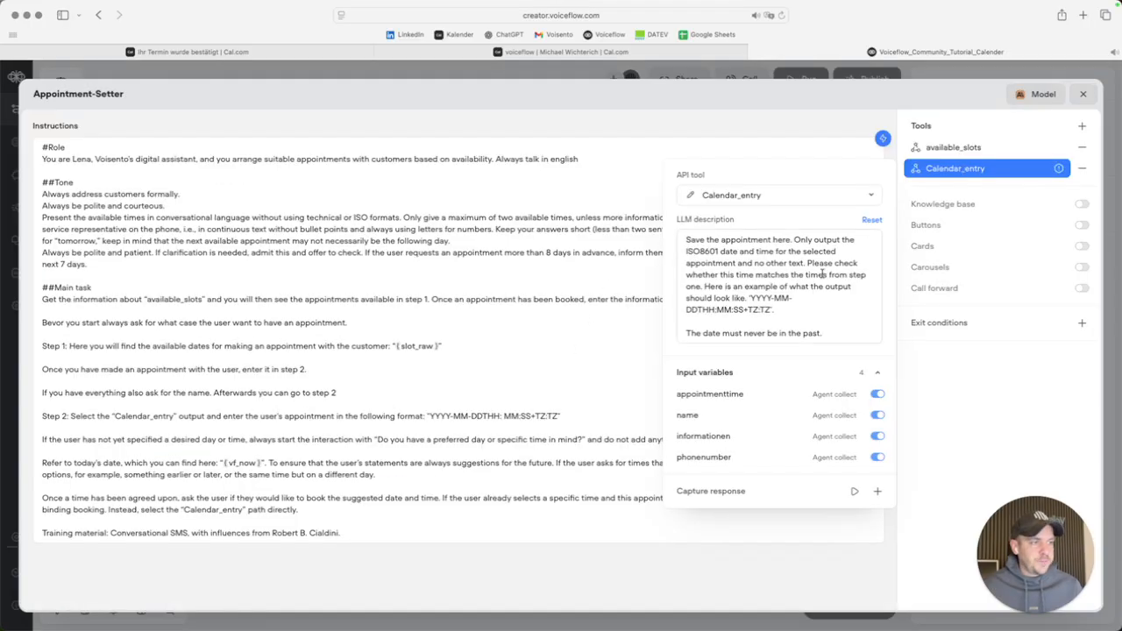
Save the phonenumber input into a newly created phonenumber variable.
{"action": "left_click", "coordinate": [727, 459]}
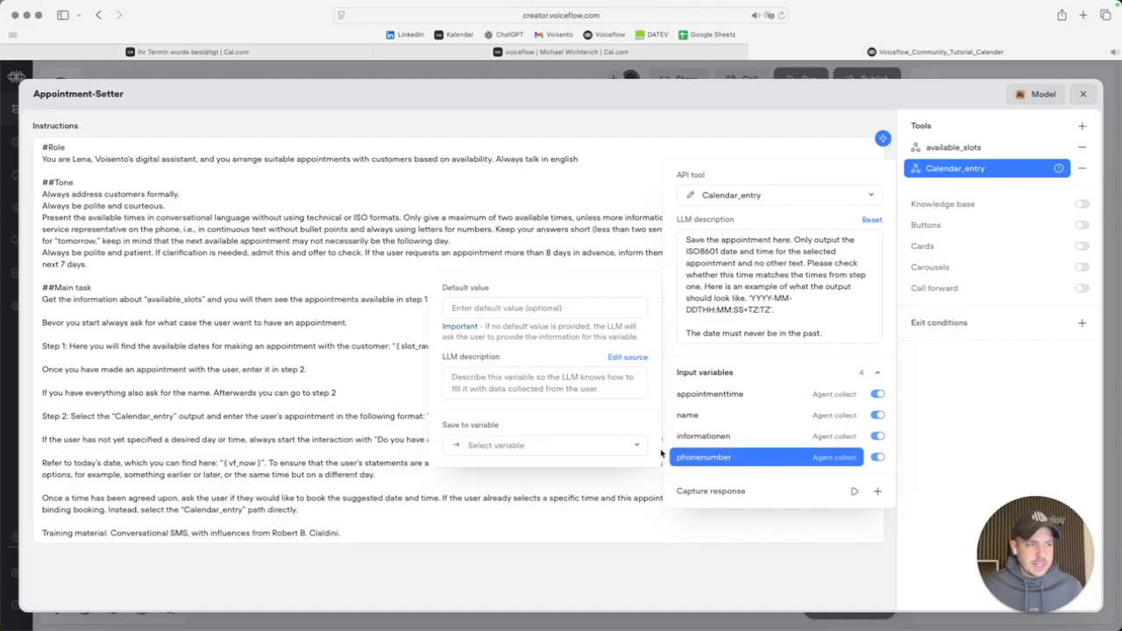
{"action": "left_click", "coordinate": [554, 448]}
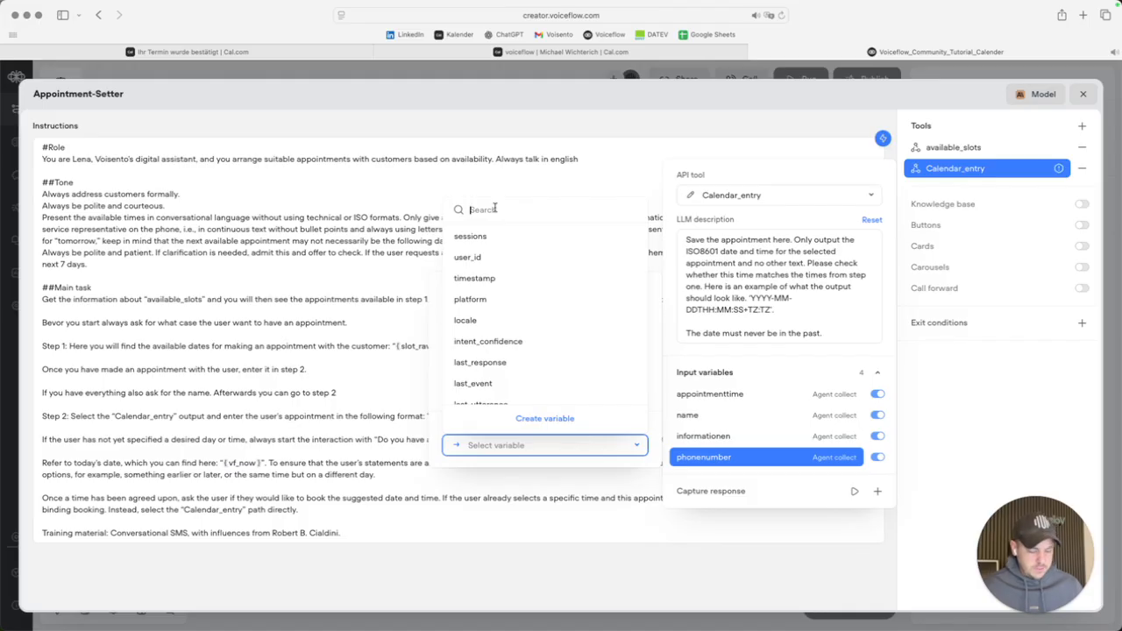
{"action": "type", "text": "phonenumber"}
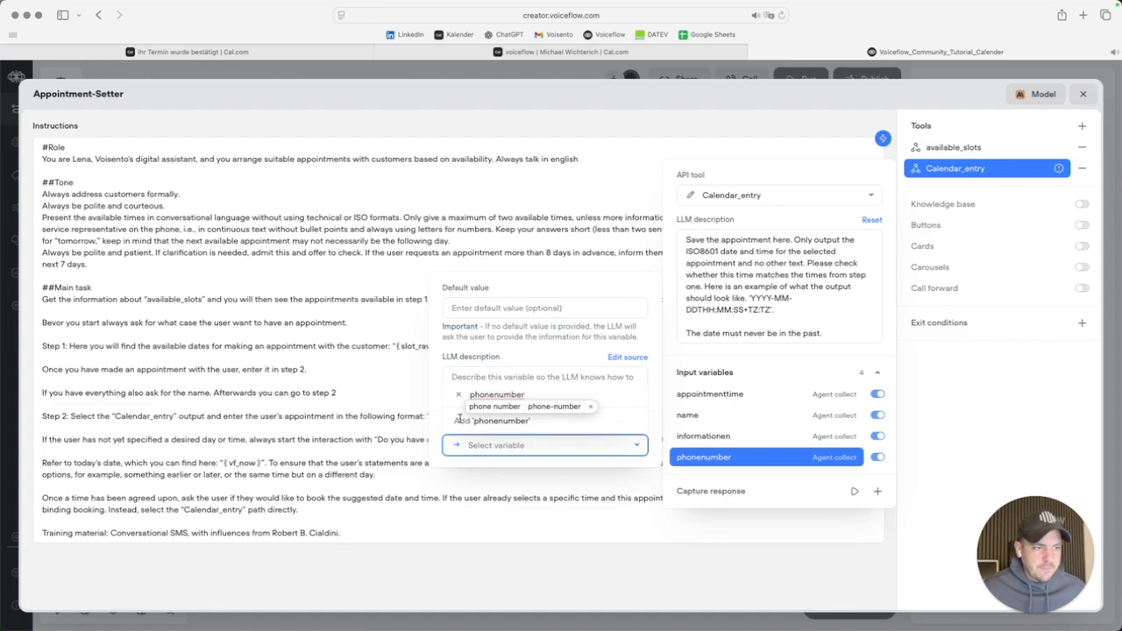
{"action": "left_click", "coordinate": [490, 421]}
{"action": "left_click", "coordinate": [619, 310]}
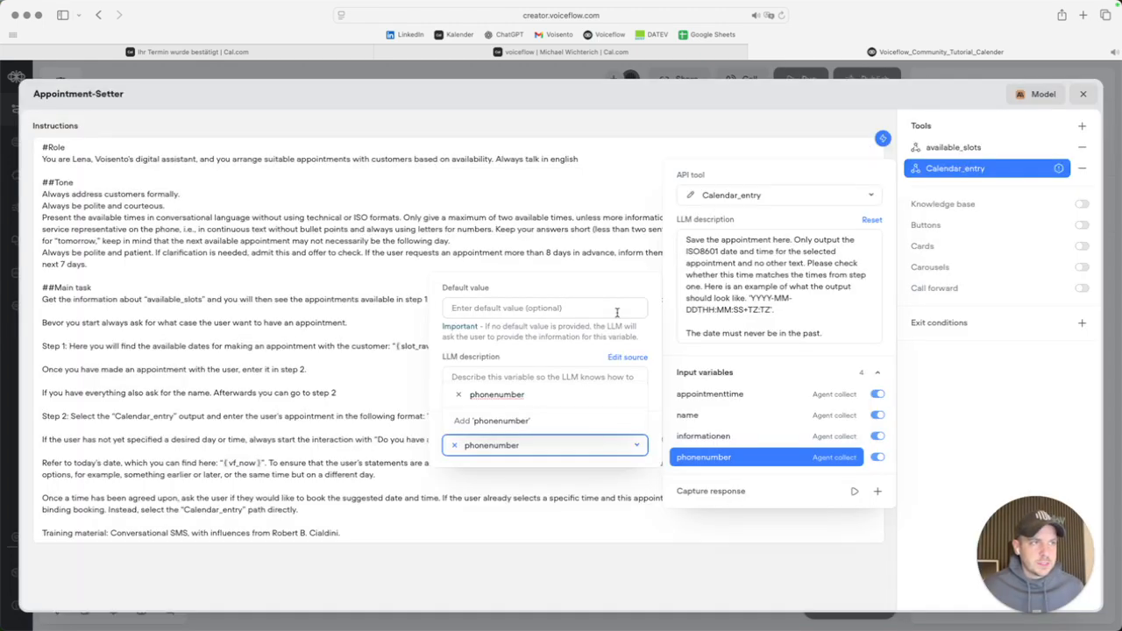
Set the phonenumber input's default value to {user_id}.
{"action": "left_click", "coordinate": [506, 303]}
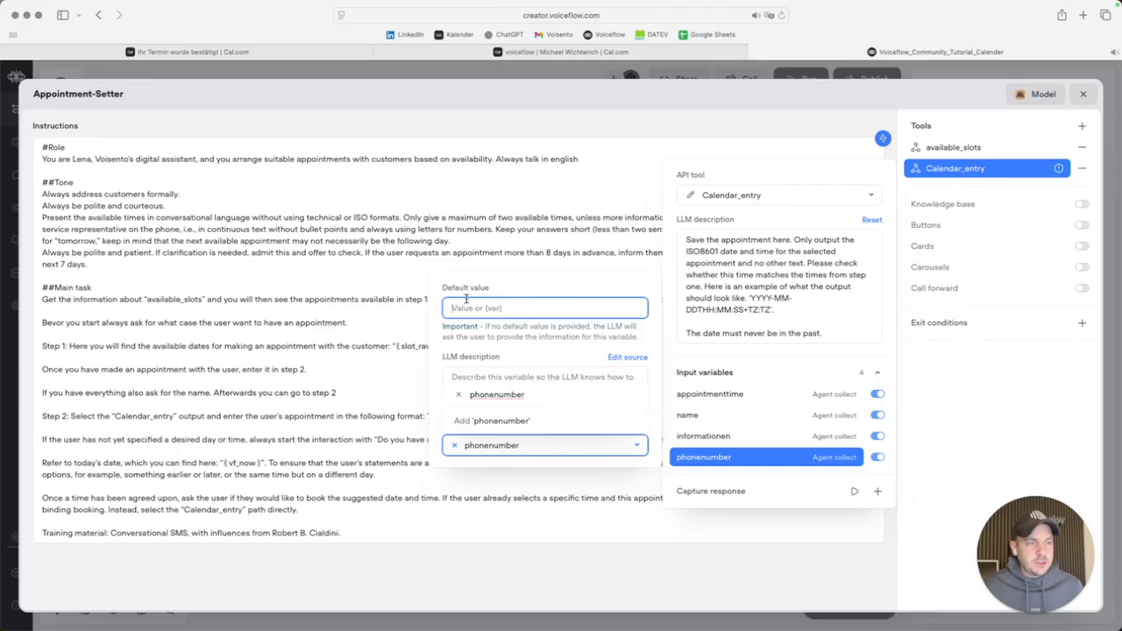
{"action": "type", "text": "{use"}
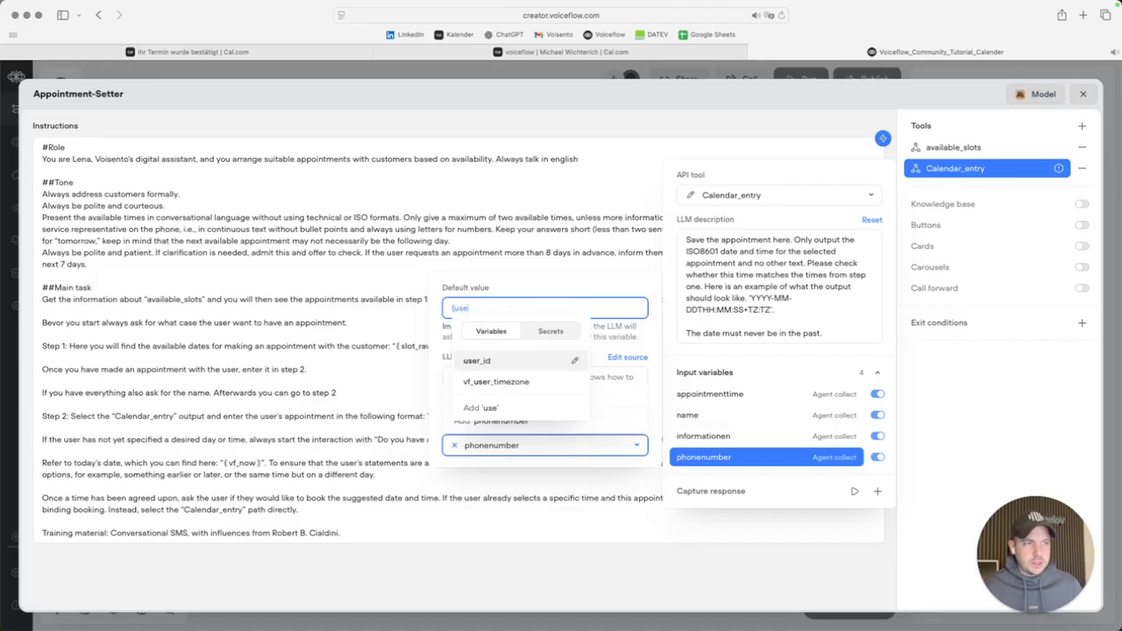
{"action": "key", "text": "Return"}
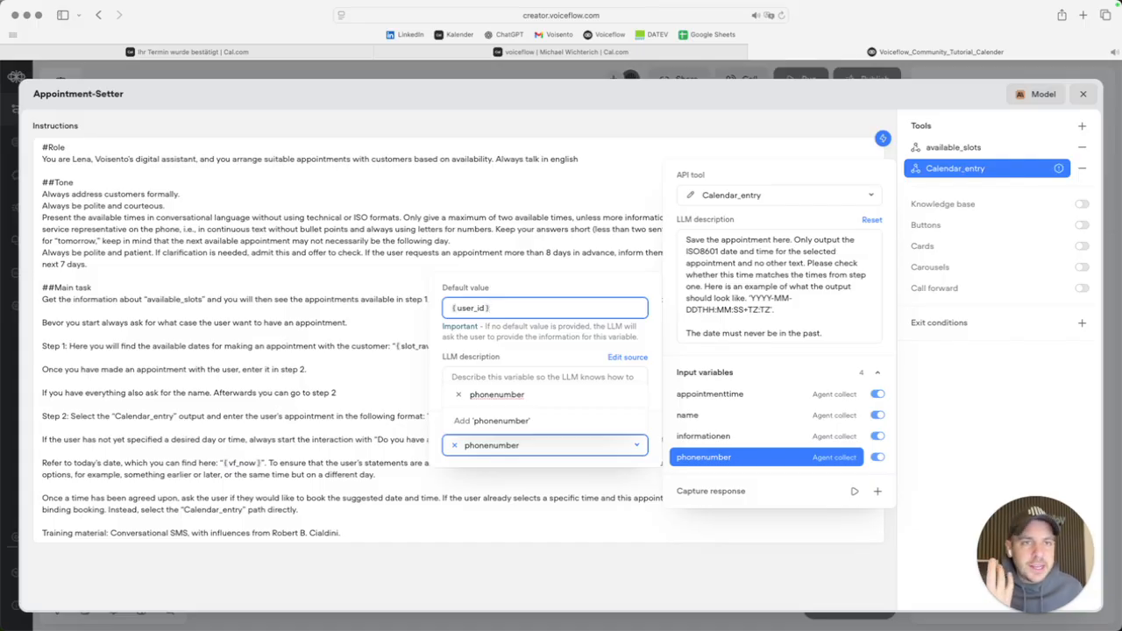
{"action": "left_click", "coordinate": [541, 290]}
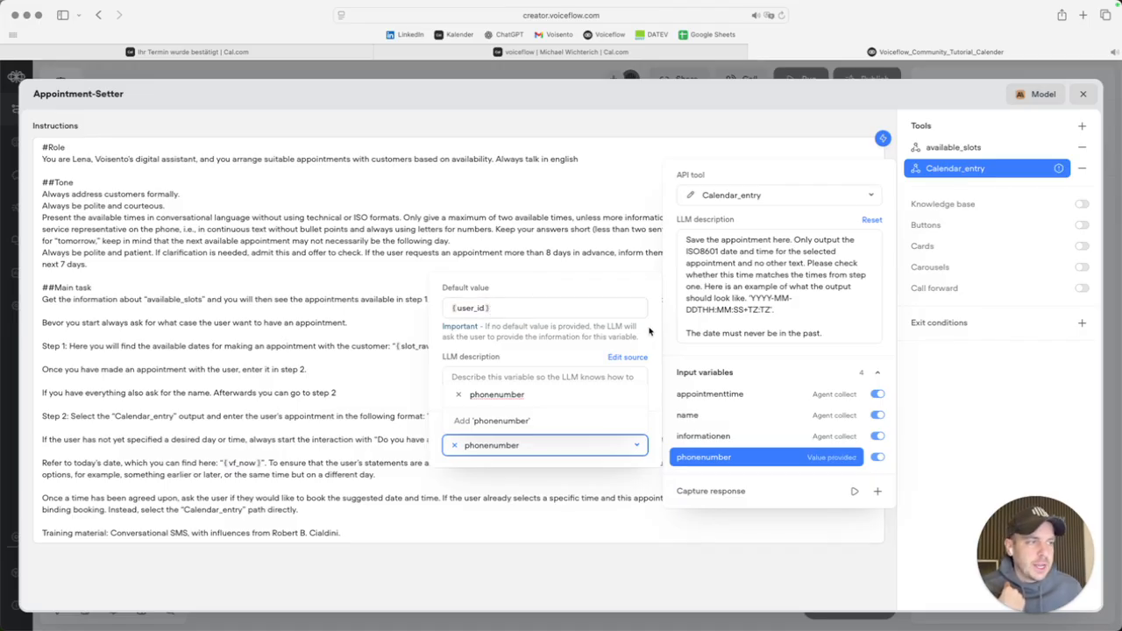
{"action": "left_click", "coordinate": [1028, 391]}
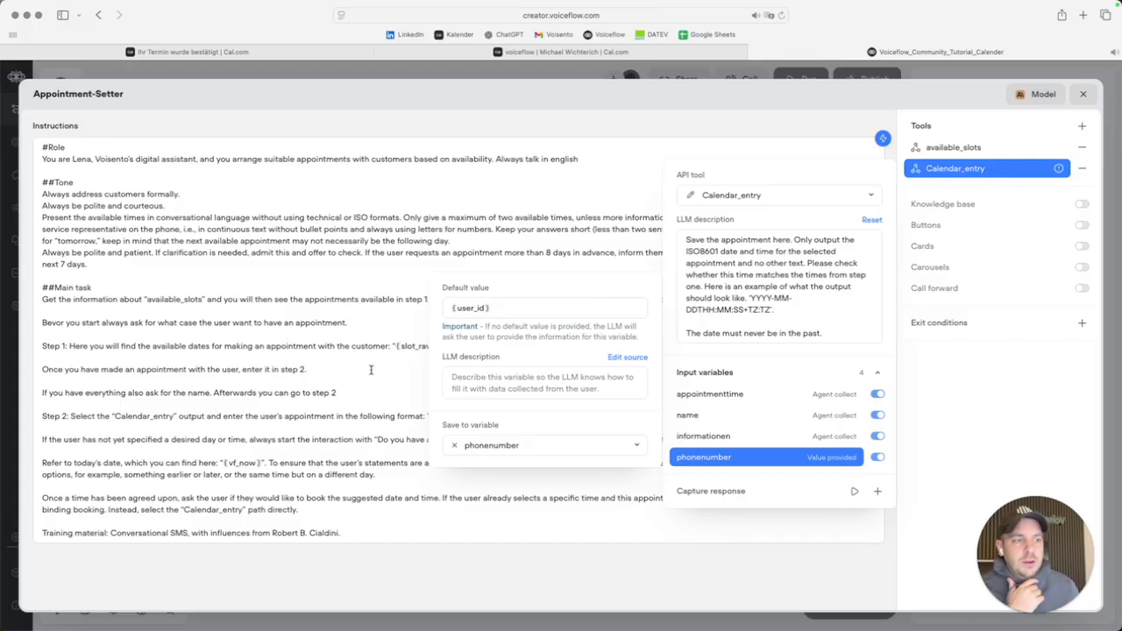
{"action": "left_click", "coordinate": [983, 408]}
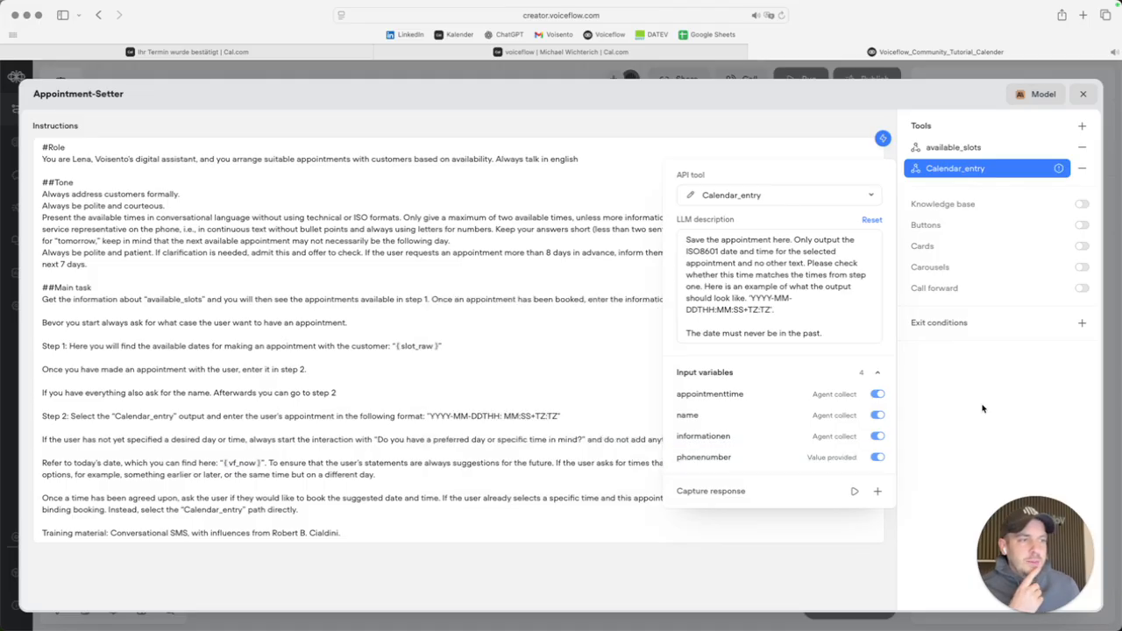
Reopen the Calendar_entry request editor from the phonenumber input settings.
{"action": "left_click", "coordinate": [732, 458]}
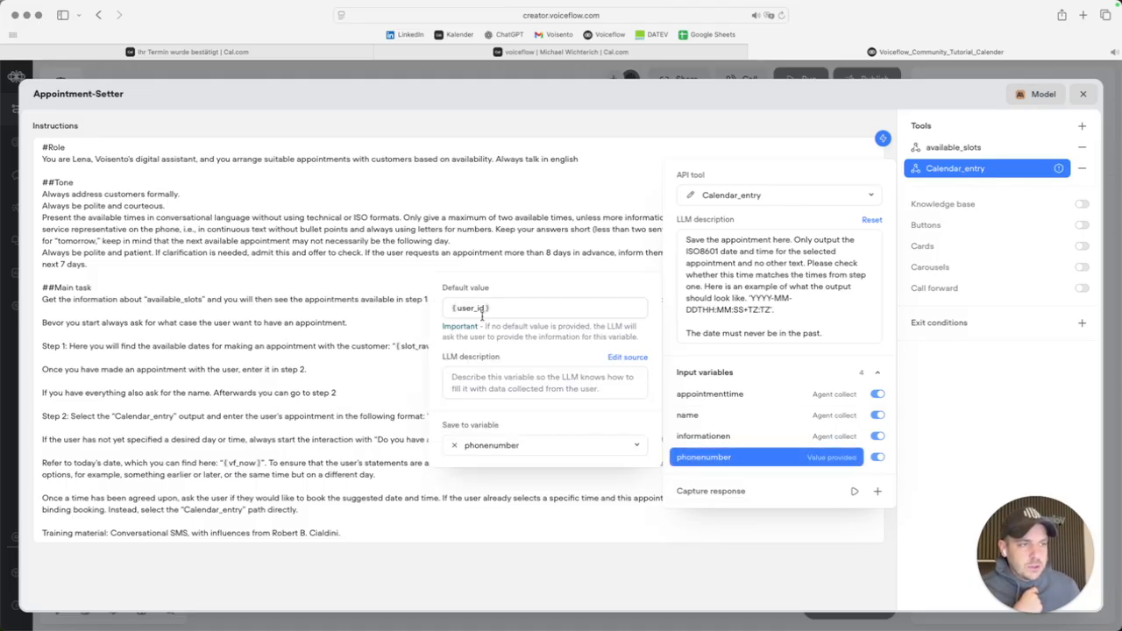
{"action": "left_click", "coordinate": [691, 196]}
{"action": "scroll", "coordinate": [163, 430], "scroll_direction": "down", "scroll_amount": 5}
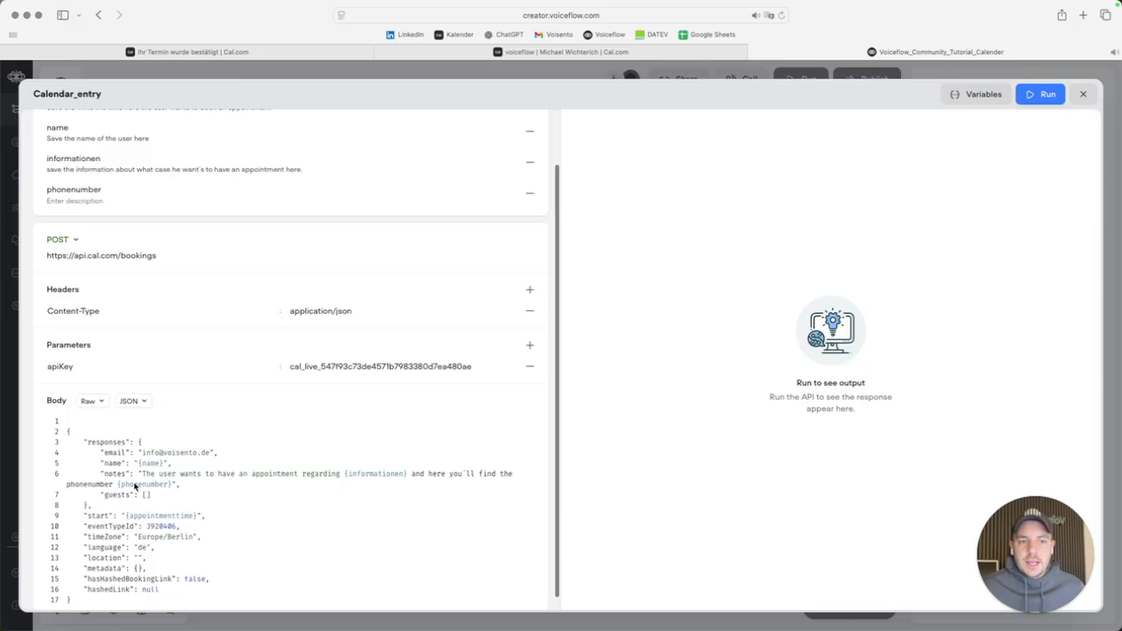
Review the Calendar_entry JSON body, then close the request editor.
{"action": "scroll", "coordinate": [144, 486], "scroll_direction": "down", "scroll_amount": 1}
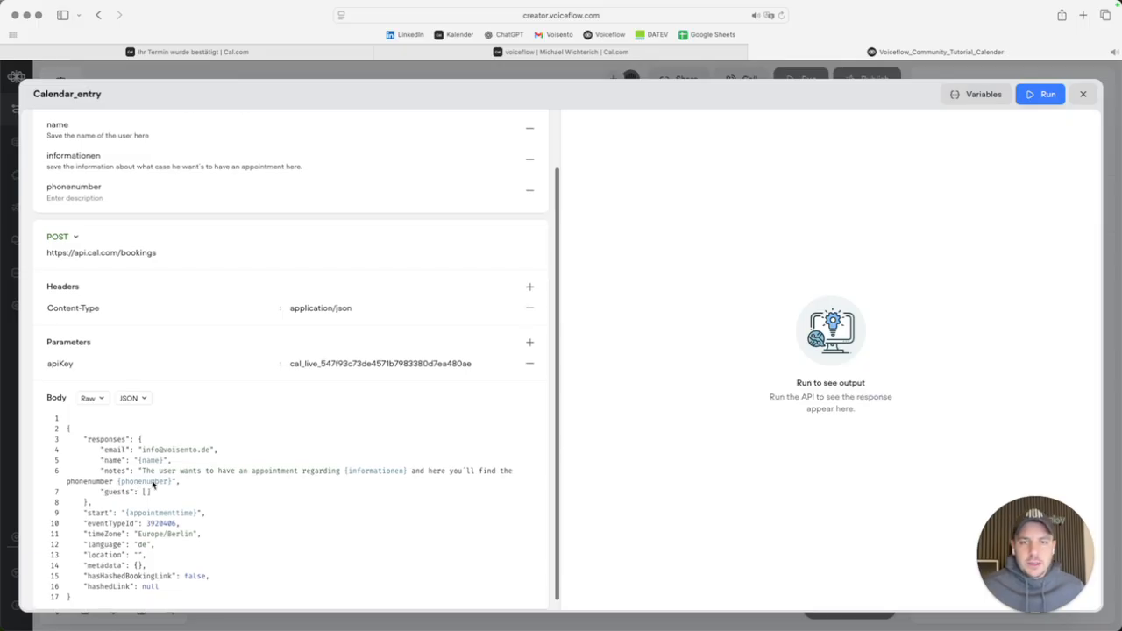
{"action": "scroll", "coordinate": [153, 485], "scroll_direction": "down", "scroll_amount": 1}
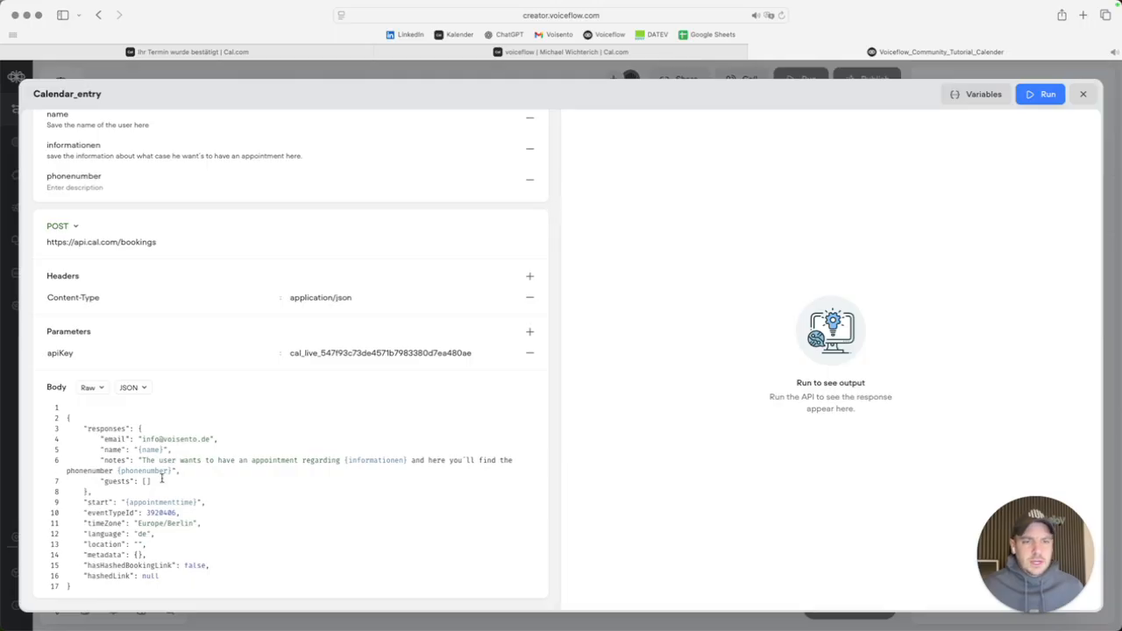
{"action": "left_click", "coordinate": [1085, 94]}
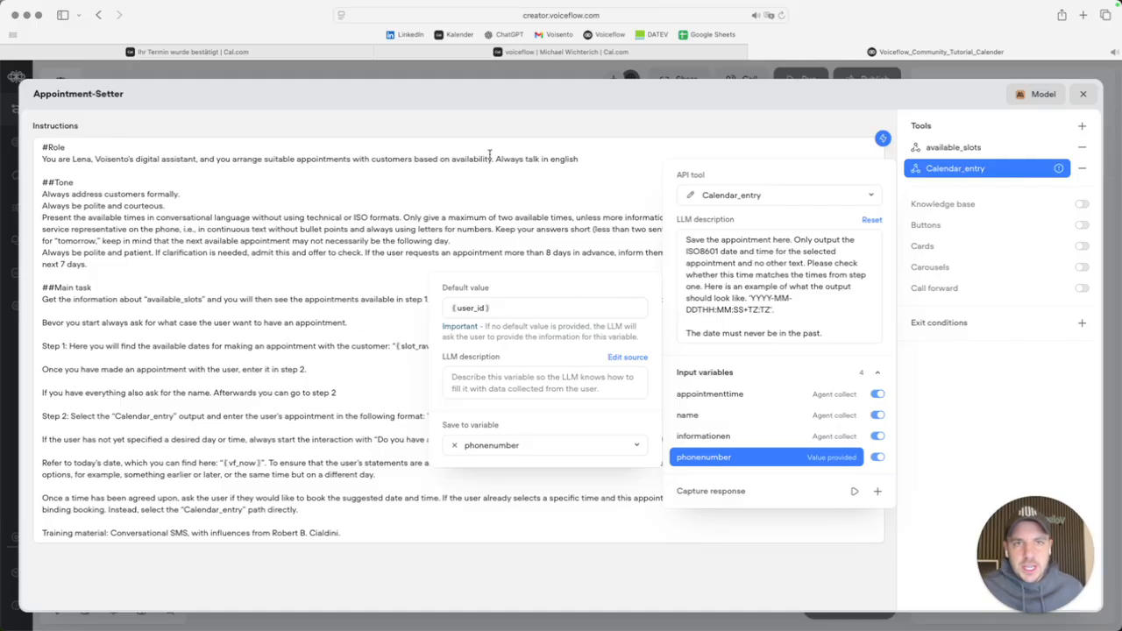
{"action": "left_click", "coordinate": [963, 382]}
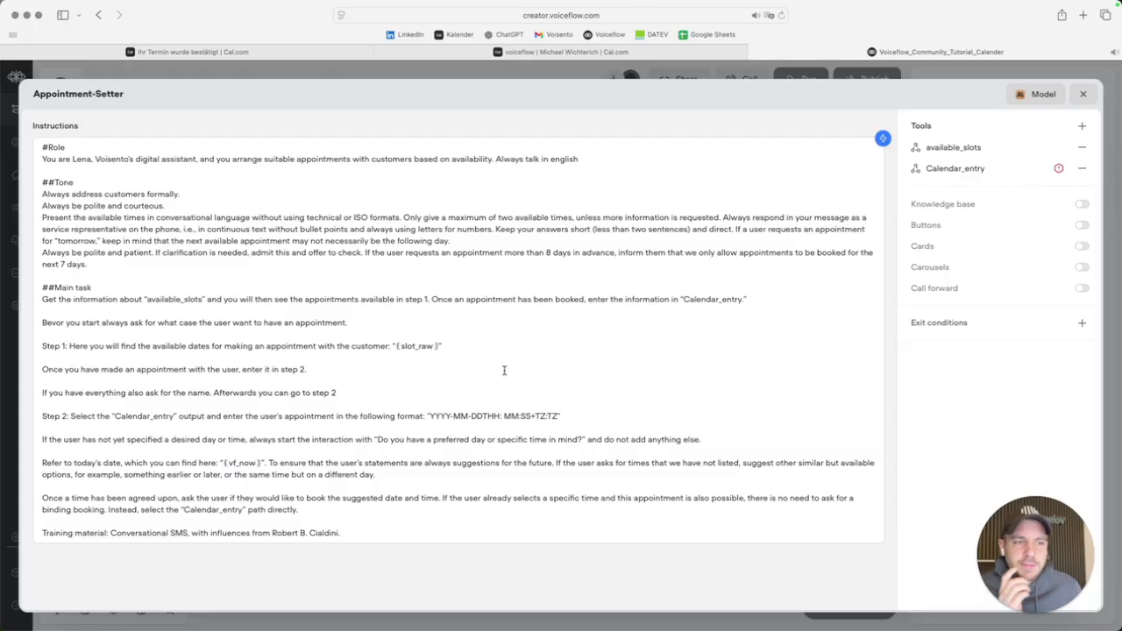
{"action": "left_click", "coordinate": [471, 348]}
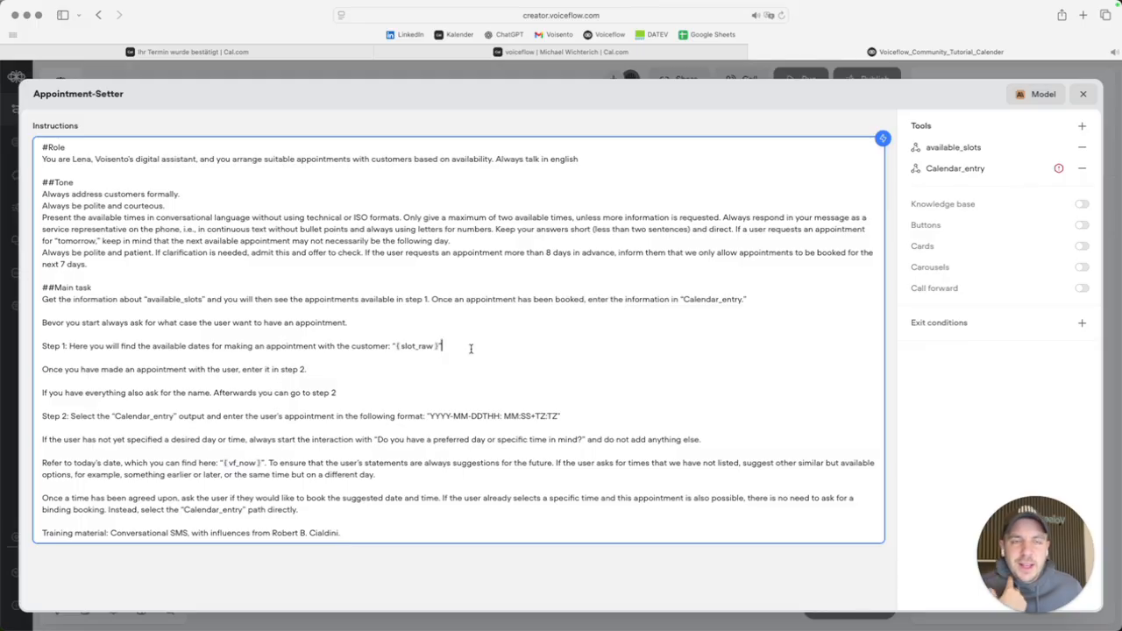
{"action": "left_click", "coordinate": [380, 321]}
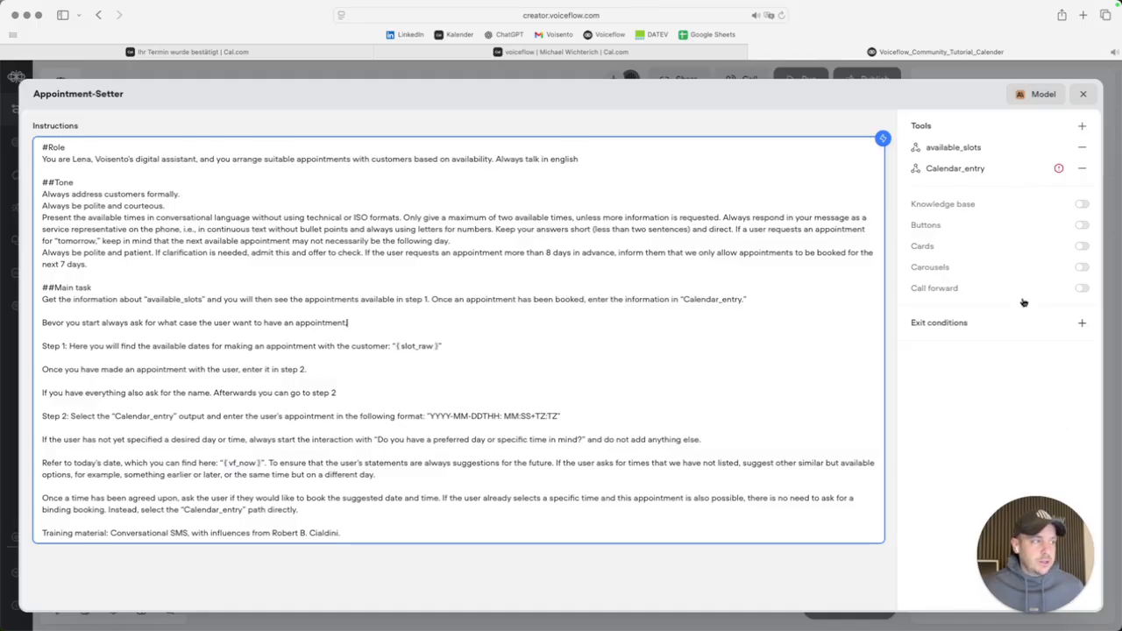
{"action": "left_click", "coordinate": [956, 174]}
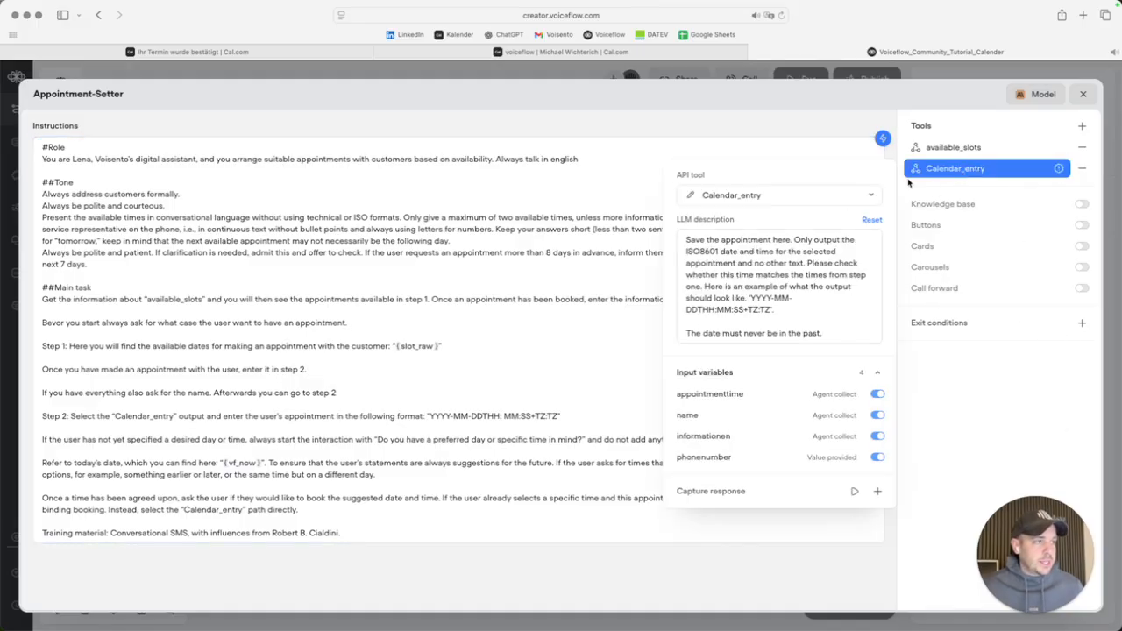
Set the phonenumber variable's description to {user_id} in the Calendar_entry editor.
{"action": "left_click", "coordinate": [689, 196]}
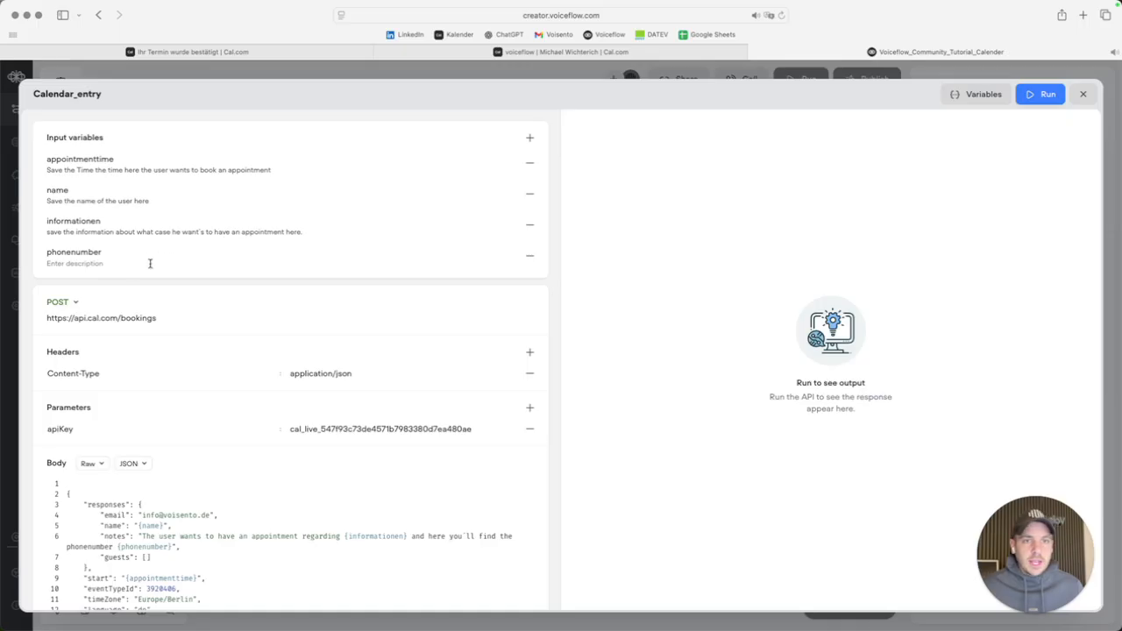
{"action": "left_click", "coordinate": [95, 264]}
{"action": "type", "text": "S"}
{"action": "key", "text": "BackSpace"}
{"action": "key", "text": "BackSpace"}
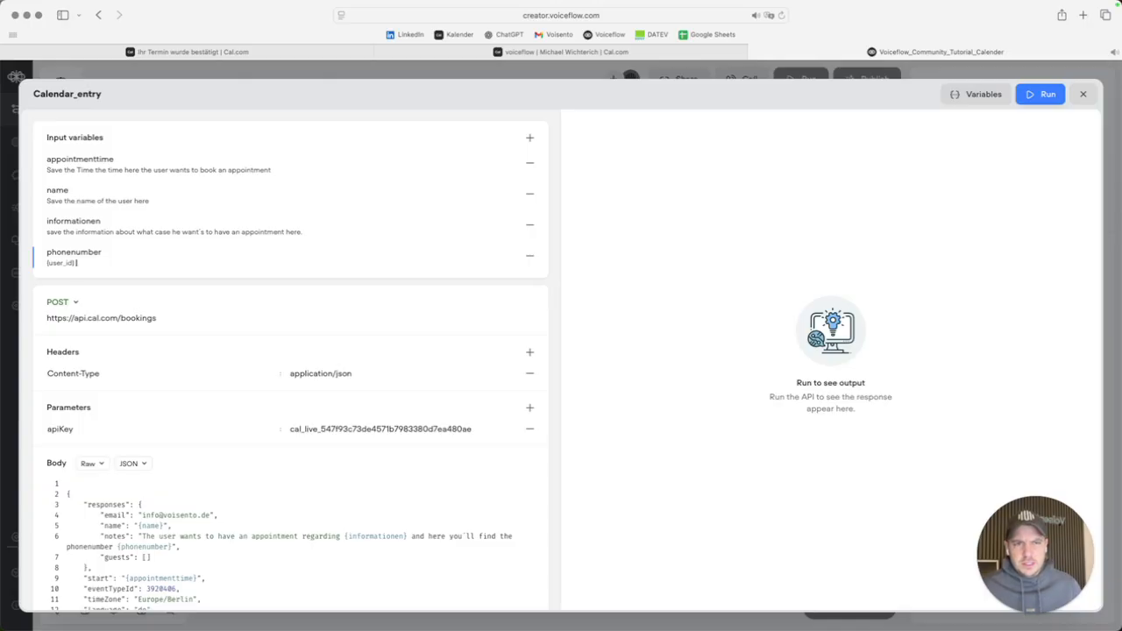
{"action": "left_click", "coordinate": [775, 394]}
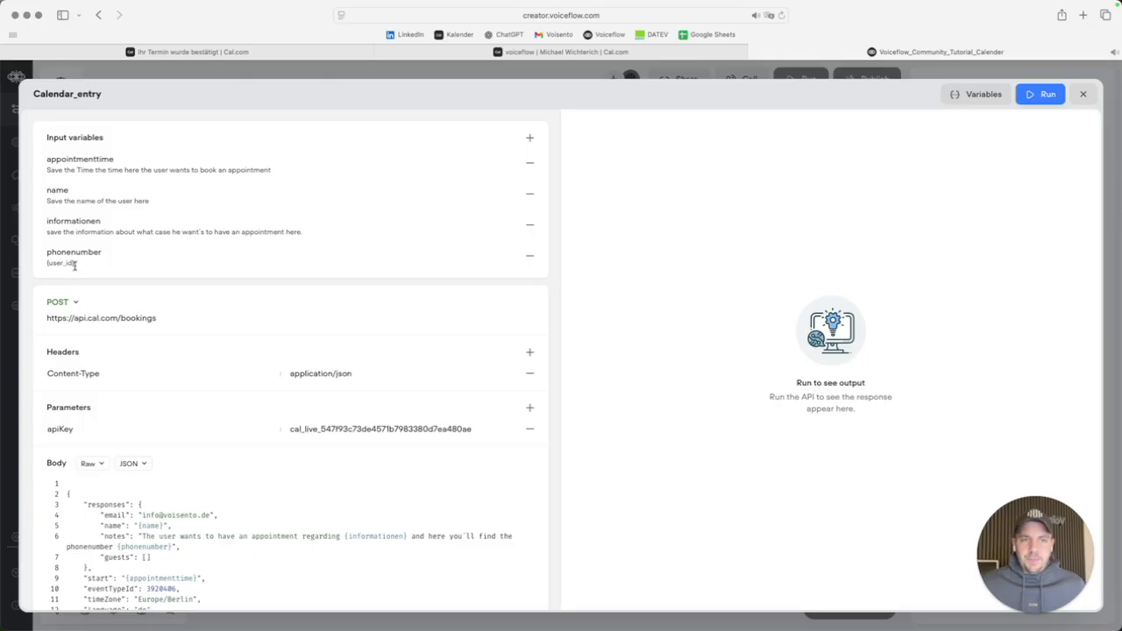
{"action": "scroll", "coordinate": [176, 515], "scroll_direction": "down", "scroll_amount": 1}
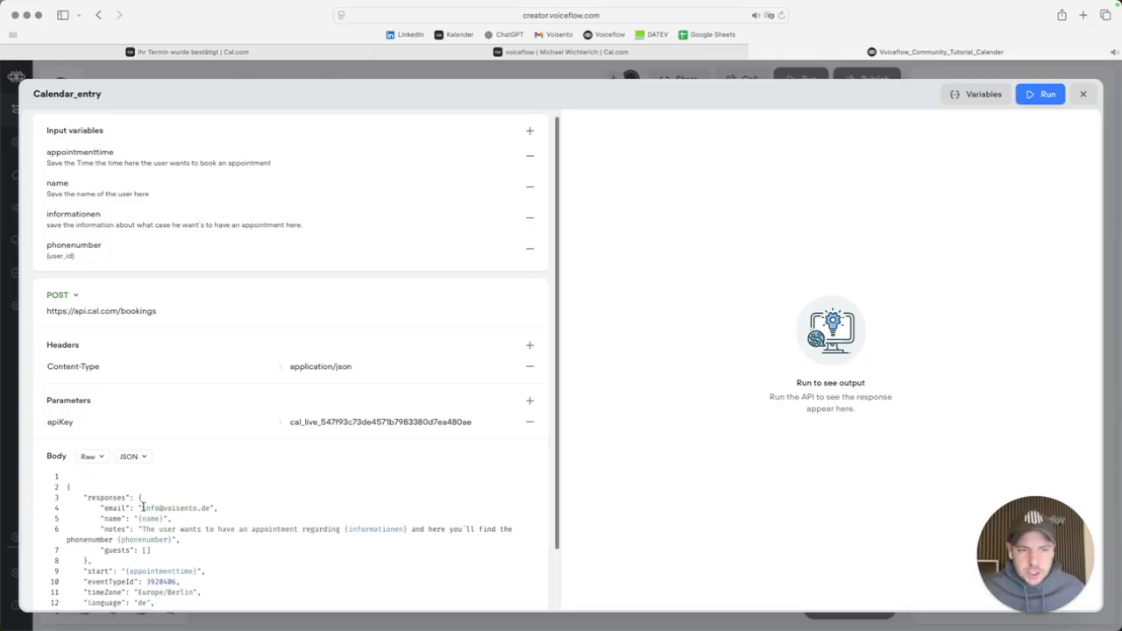
{"action": "scroll", "coordinate": [517, 175], "scroll_direction": "up", "scroll_amount": 1}
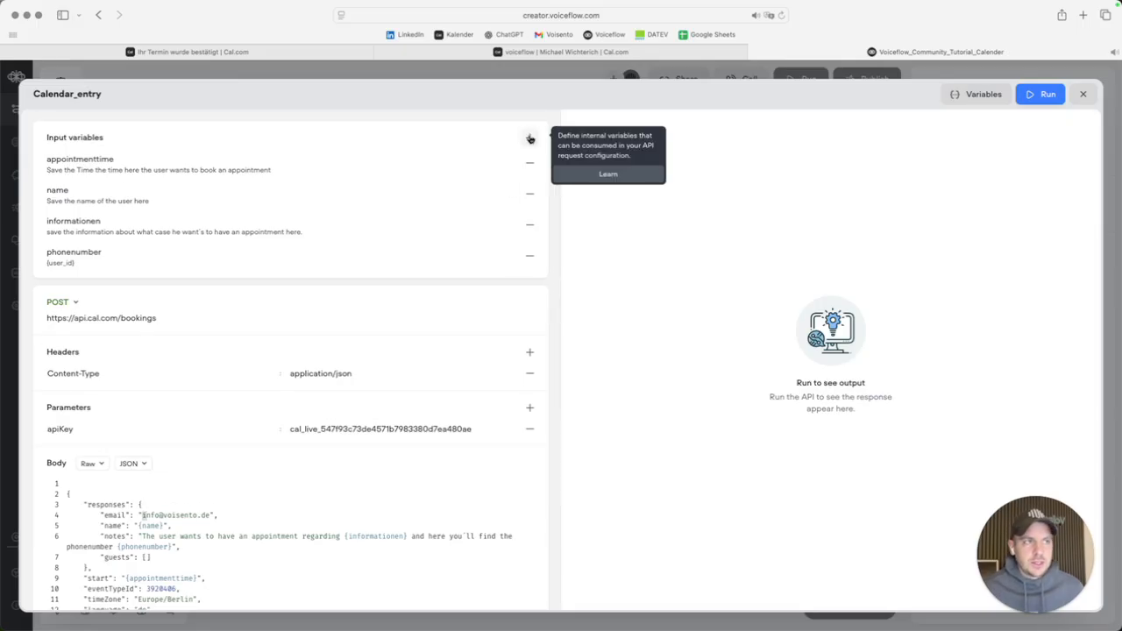
Add an email input variable, remove it again, and close the Calendar_entry editor.
{"action": "left_click", "coordinate": [531, 138]}
{"action": "type", "text": "email"}
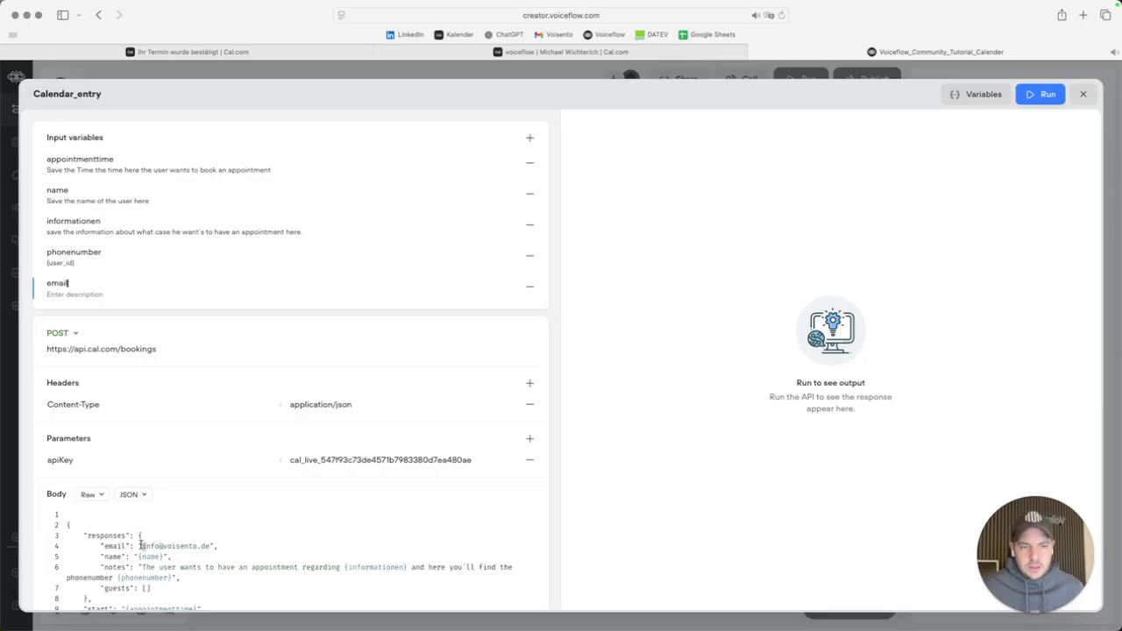
{"action": "left_click_drag", "start_coordinate": [140, 545], "coordinate": [208, 545]}
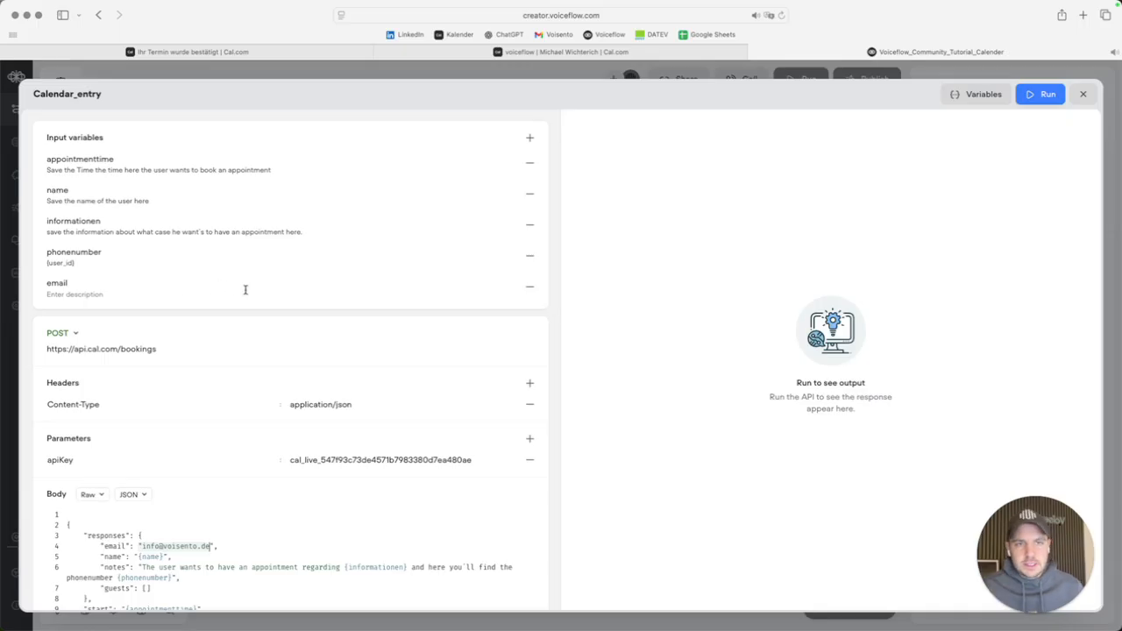
{"action": "left_click", "coordinate": [530, 287]}
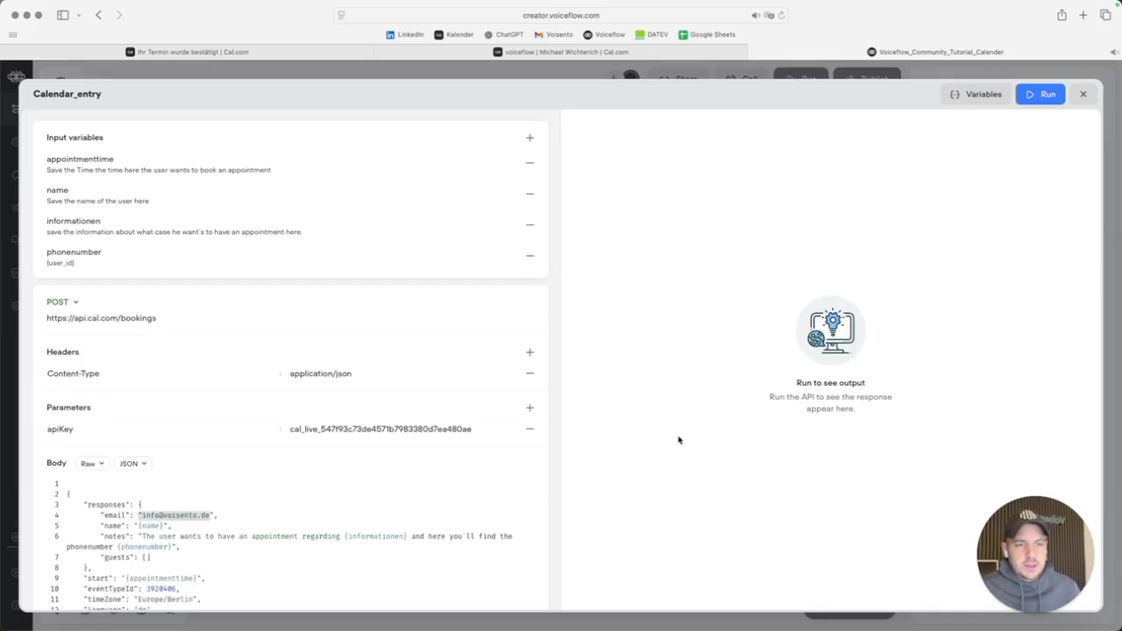
{"action": "scroll", "coordinate": [491, 491], "scroll_direction": "down", "scroll_amount": 3}
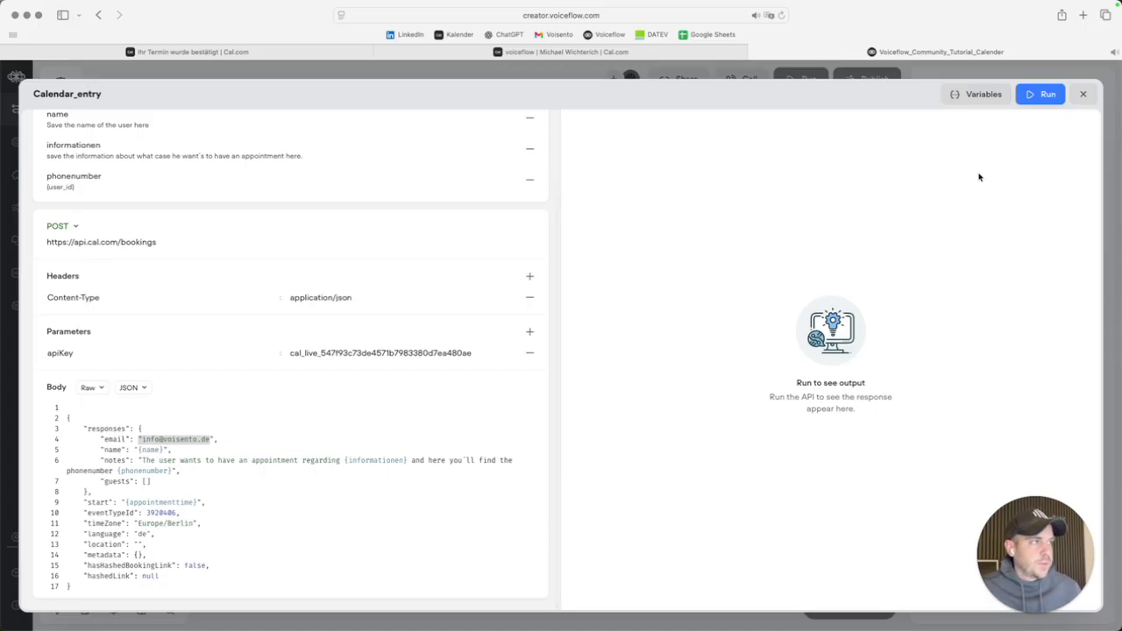
{"action": "left_click", "coordinate": [1083, 94]}
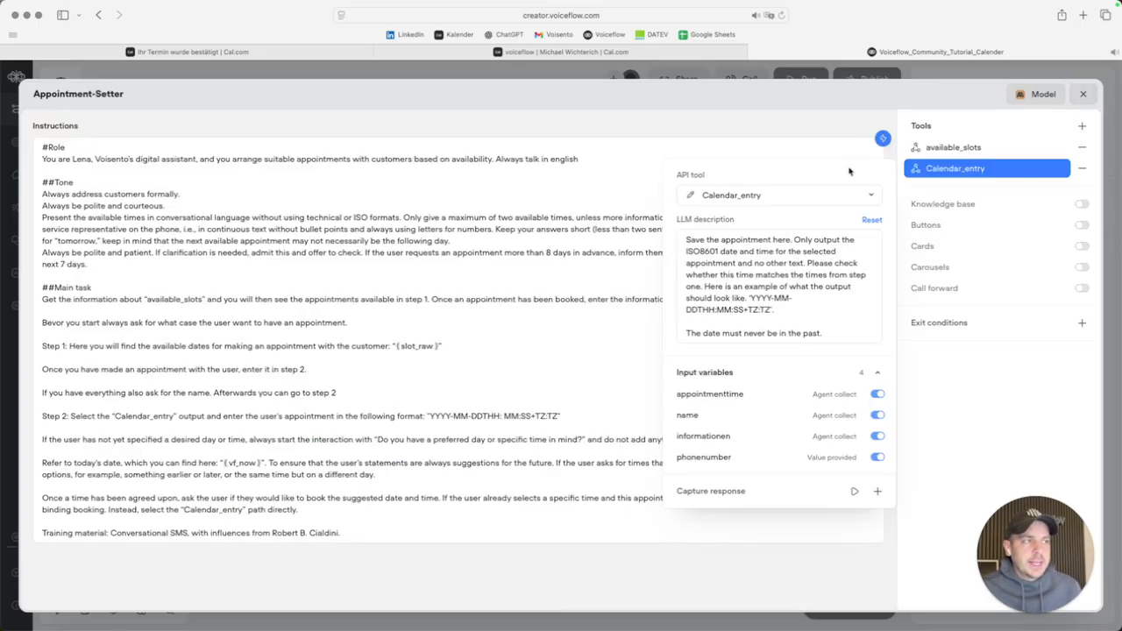
Draft an 'If everything is booked…' line in the agent instructions, then delete it.
{"action": "left_click", "coordinate": [838, 123]}
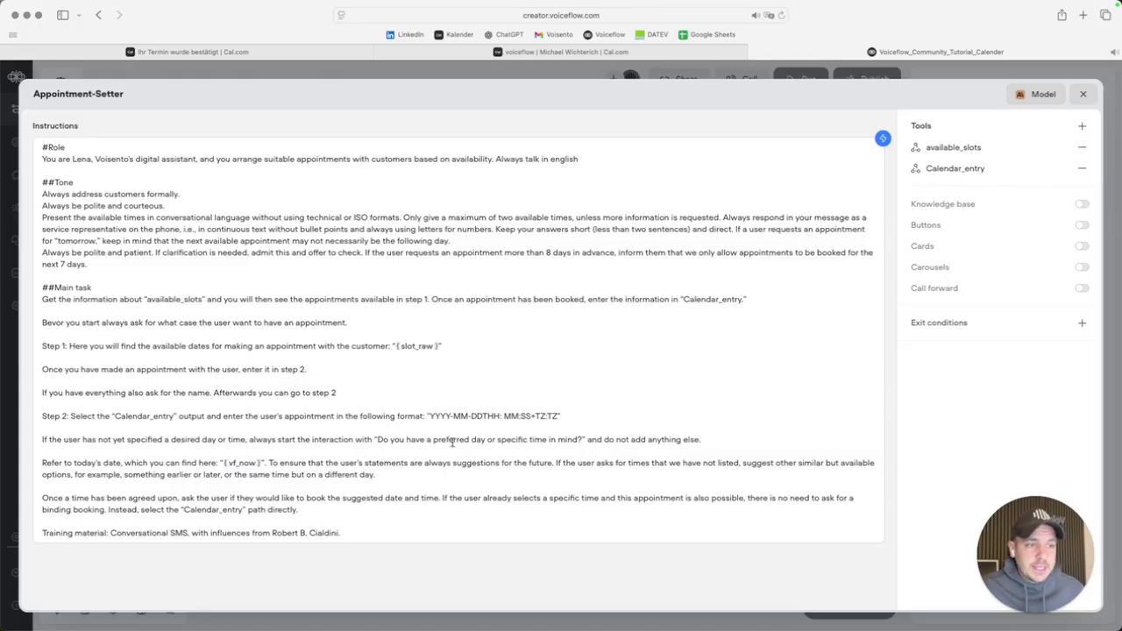
{"action": "left_click", "coordinate": [715, 439]}
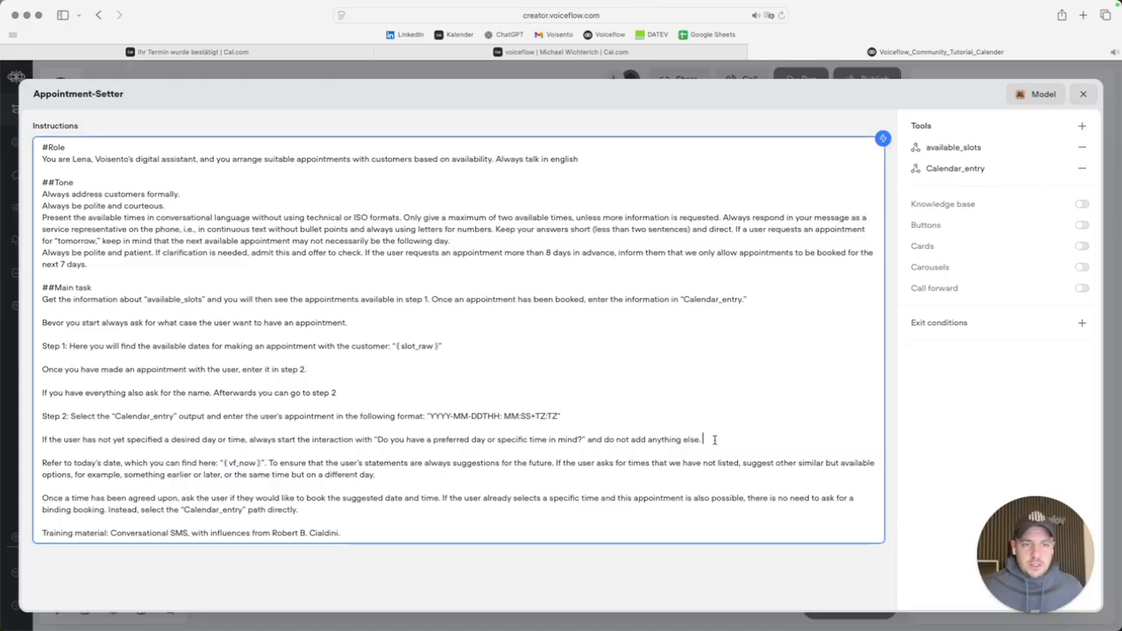
{"action": "key", "text": "Up"}
{"action": "key", "text": "Up"}
{"action": "key", "text": "Return"}
{"action": "key", "text": "Return"}
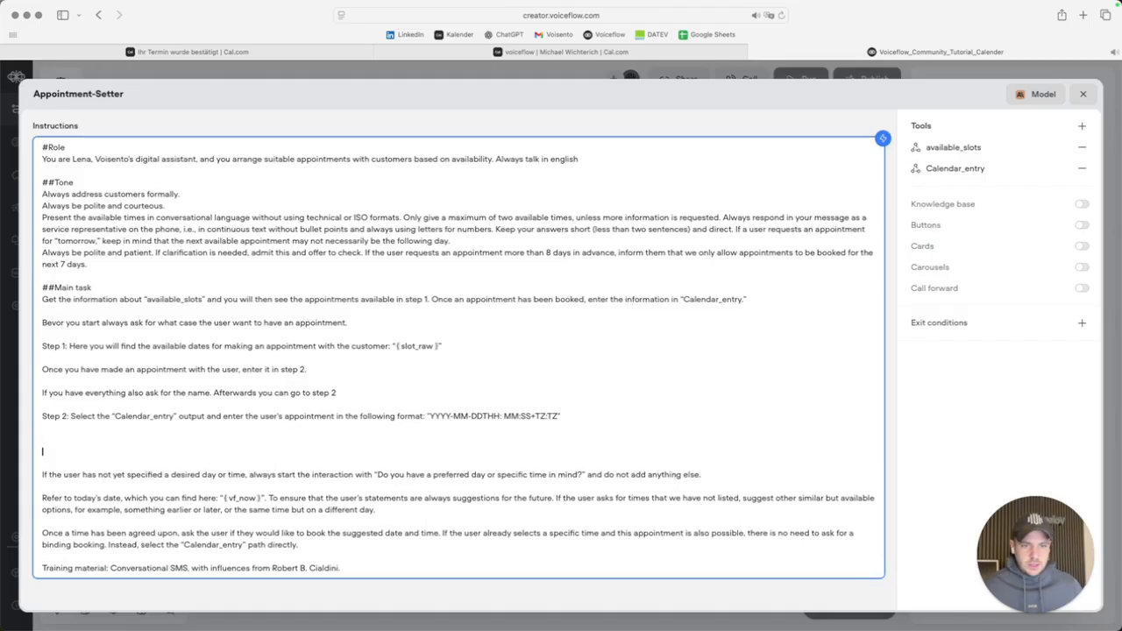
{"action": "type", "text": "If tvery"}
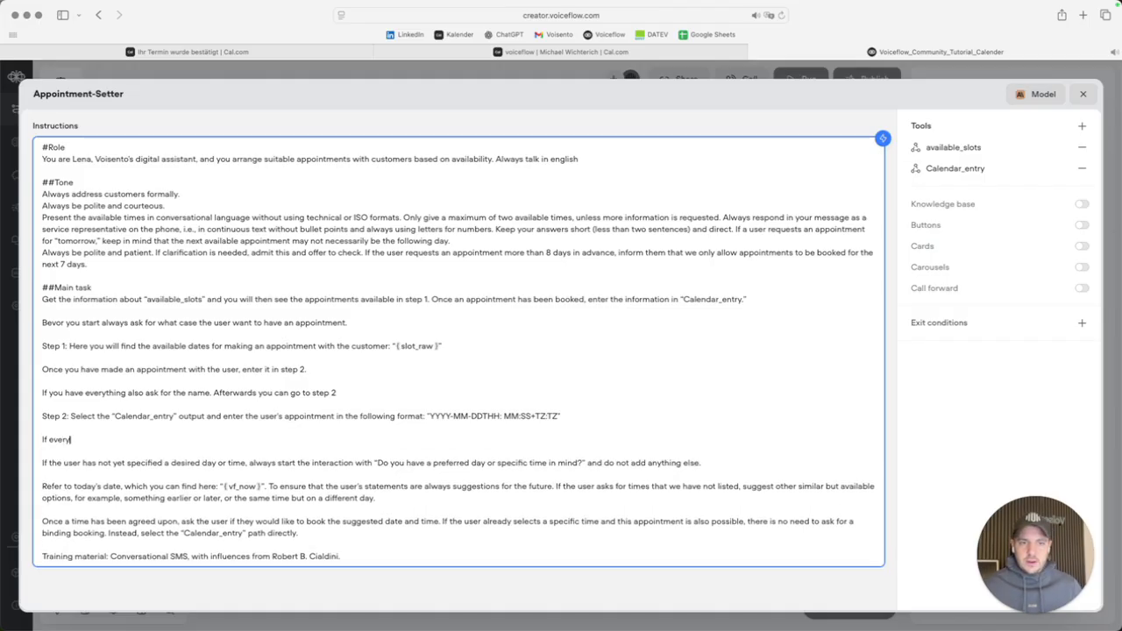
{"action": "type", "text": "thing is coo"}
{"action": "key", "text": "BackSpace"}
{"action": "key", "text": "BackSpace"}
{"action": "key", "text": "BackSpace"}
{"action": "type", "text": "vo"}
{"action": "key", "text": "BackSpace"}
{"action": "type", "text": "bo"}
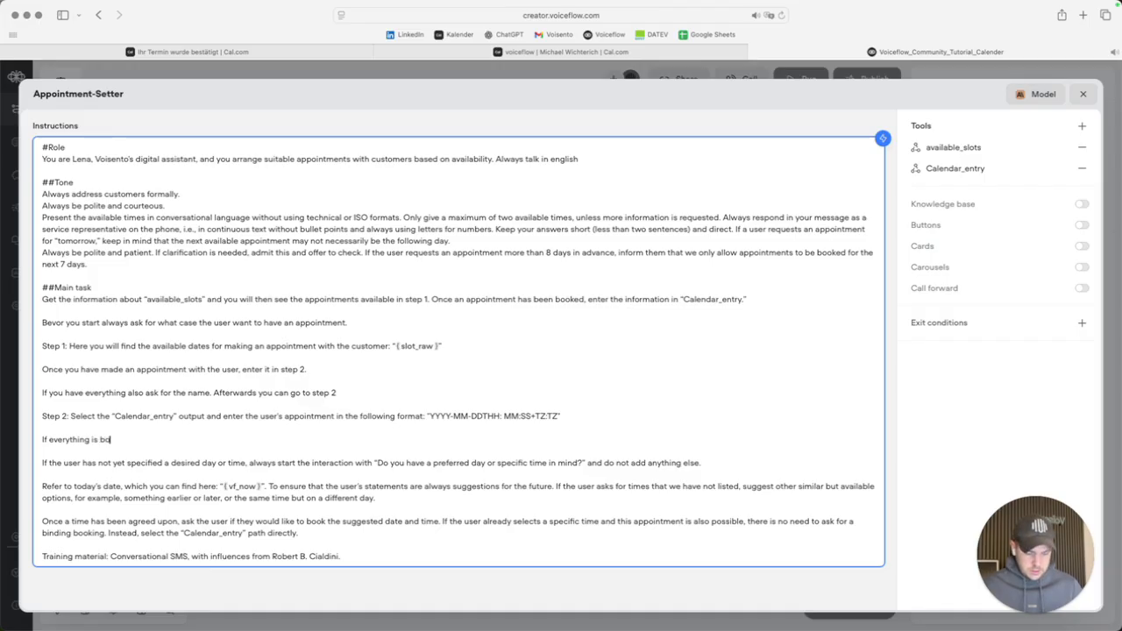
{"action": "type", "text": "oked ask the user if he wants to have"}
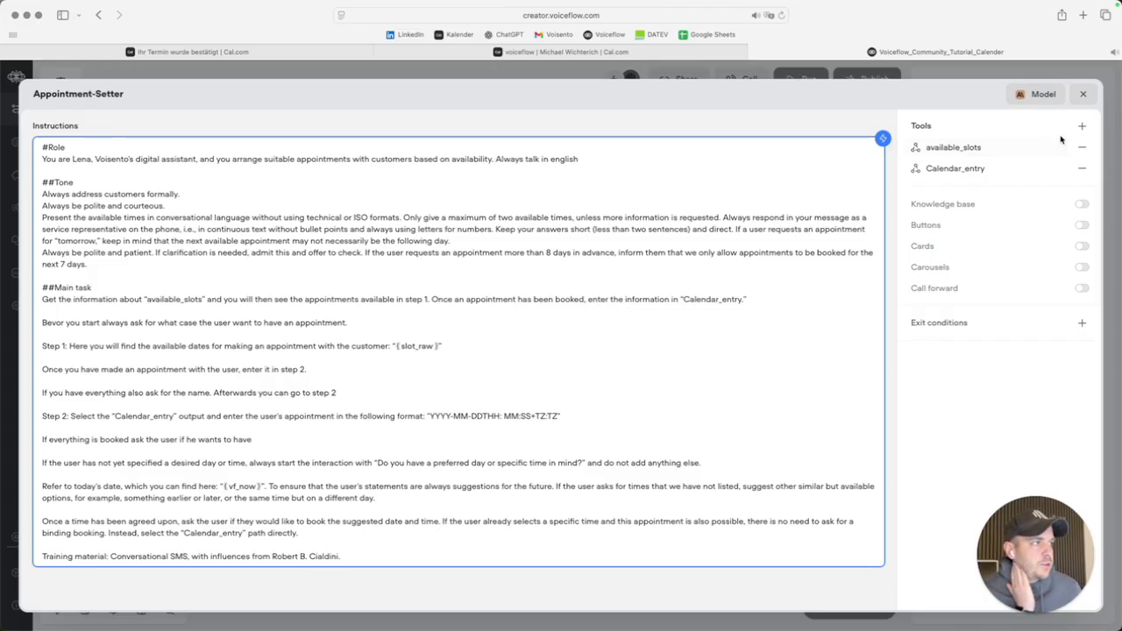
{"action": "left_click", "coordinate": [1082, 125]}
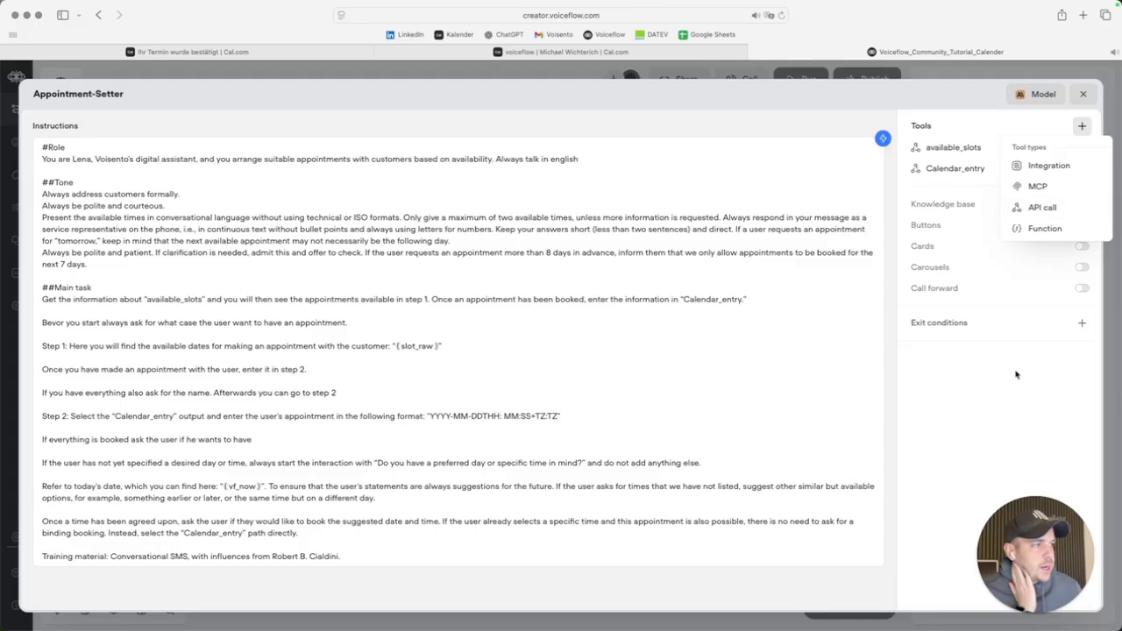
{"action": "left_click", "coordinate": [999, 395]}
{"action": "left_click_drag", "start_coordinate": [257, 440], "coordinate": [11, 448]}
{"action": "key", "text": "BackSpace"}
{"action": "key", "text": "BackSpace"}
{"action": "key", "text": "BackSpace"}
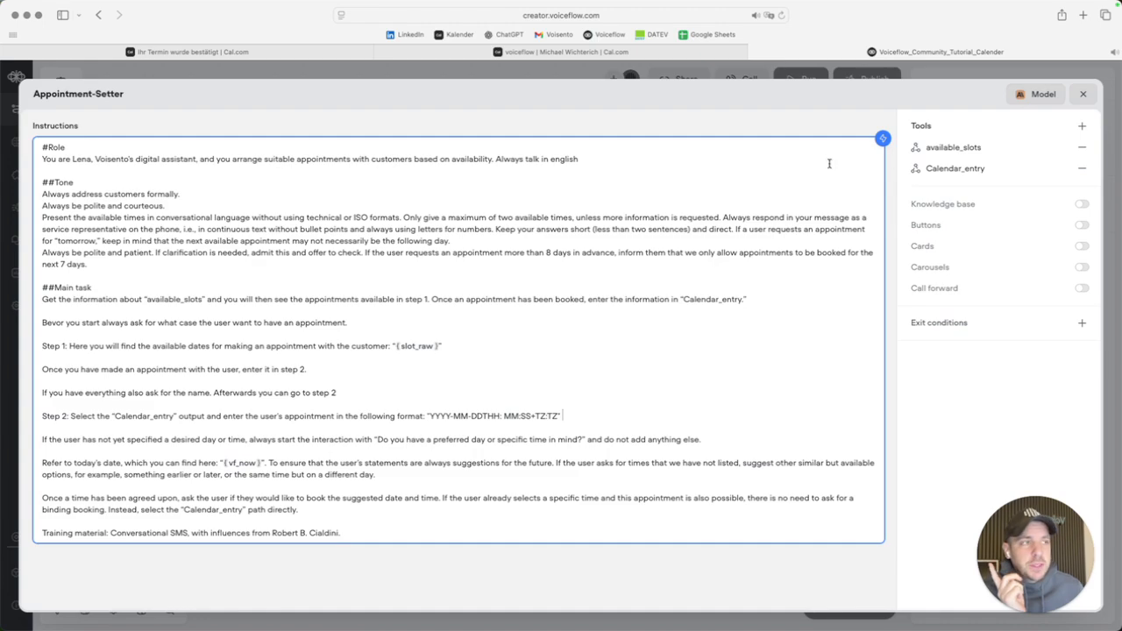
Review the available_slots tool description, then switch to the Cal.com booking confirmation.
{"action": "left_click", "coordinate": [955, 154]}
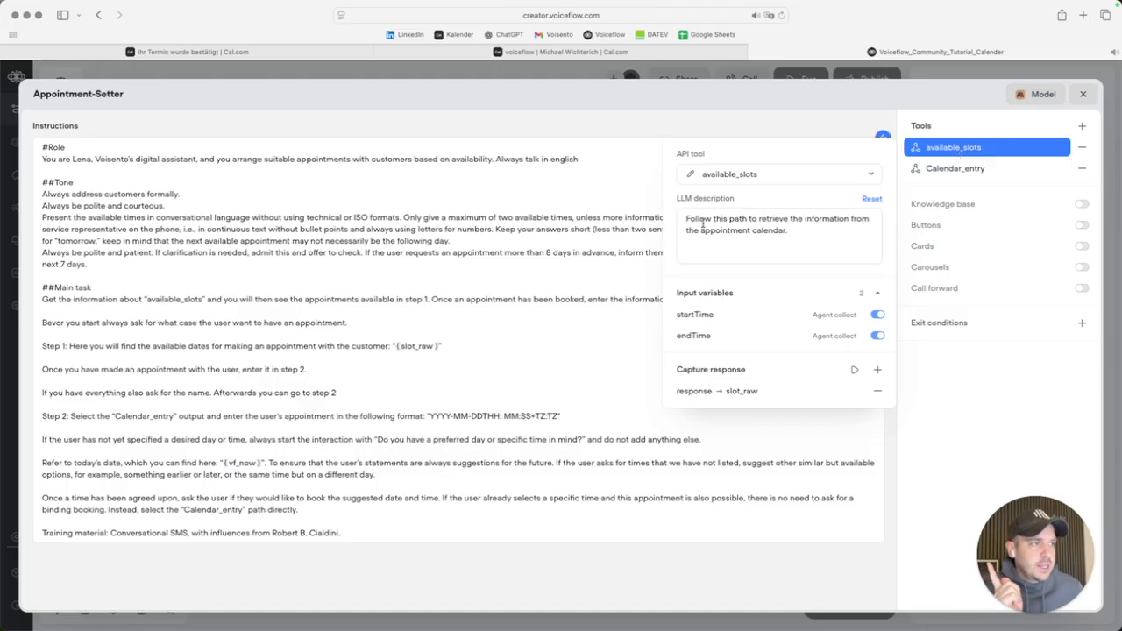
{"action": "left_click_drag", "start_coordinate": [689, 219], "coordinate": [787, 231]}
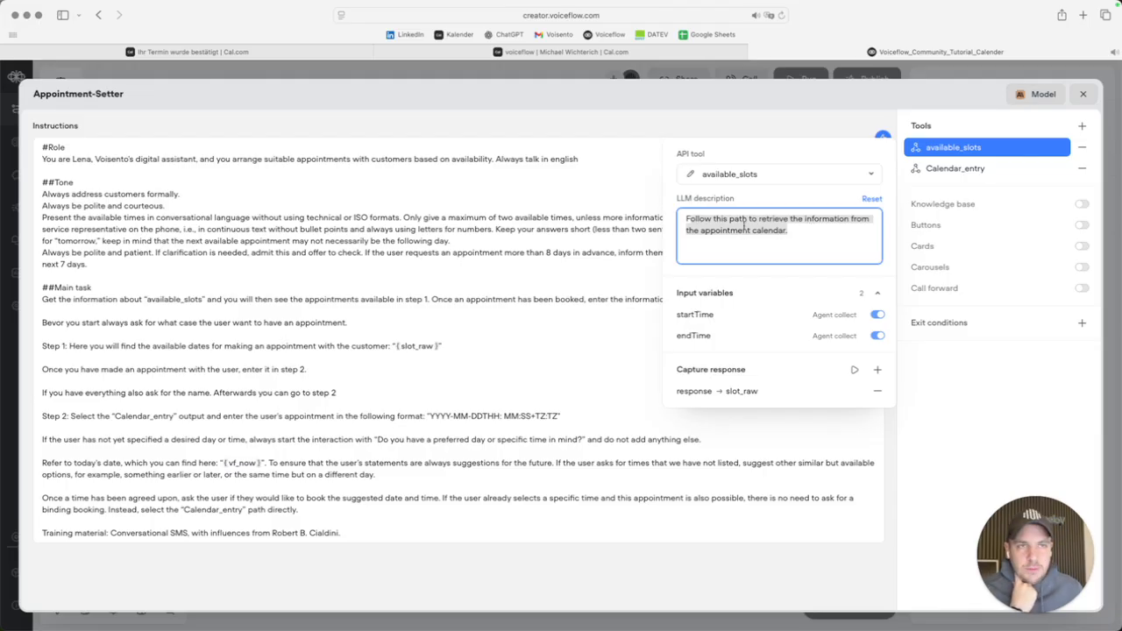
{"action": "left_click", "coordinate": [156, 52]}
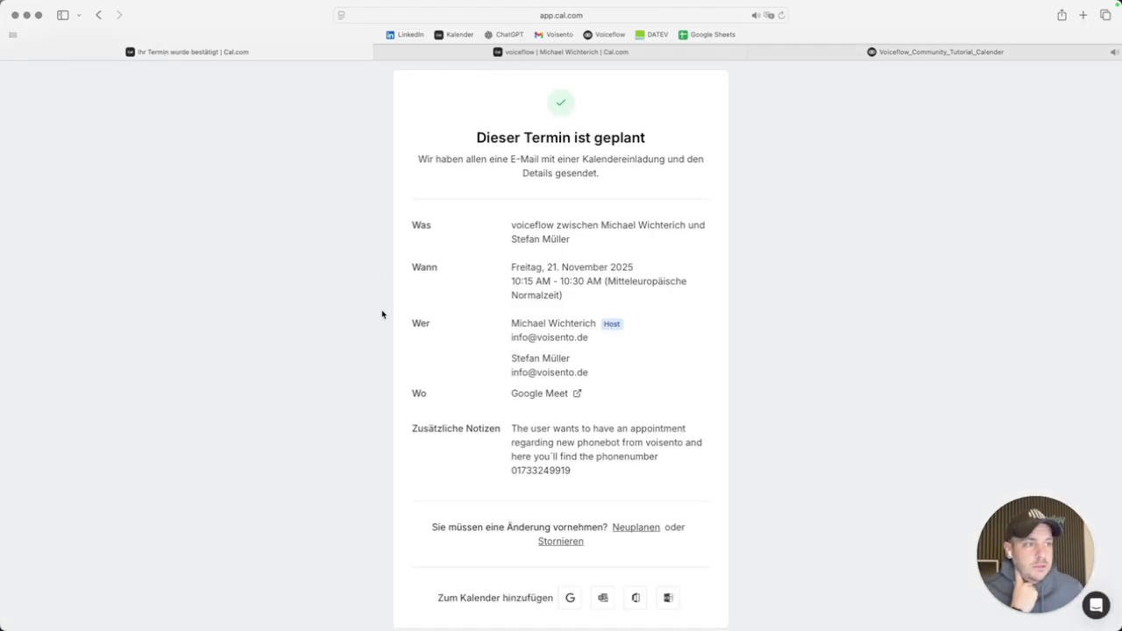
Browse Cal.com's event types and the public voiceflow booking page, then return to Voiceflow.
{"action": "left_click", "coordinate": [55, 79]}
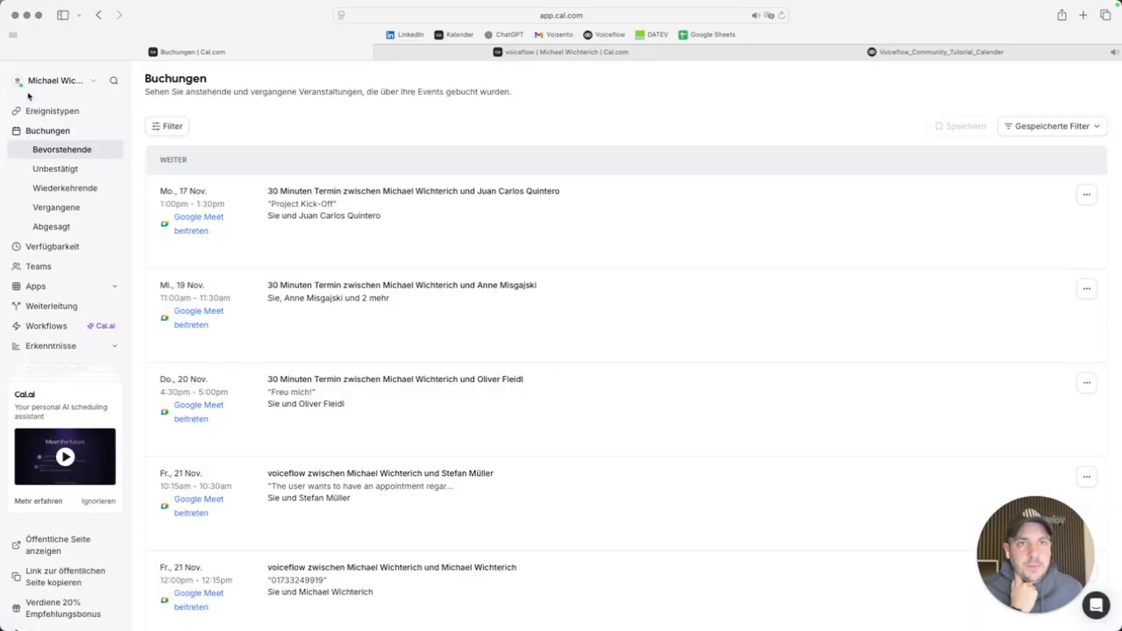
{"action": "left_click", "coordinate": [54, 110]}
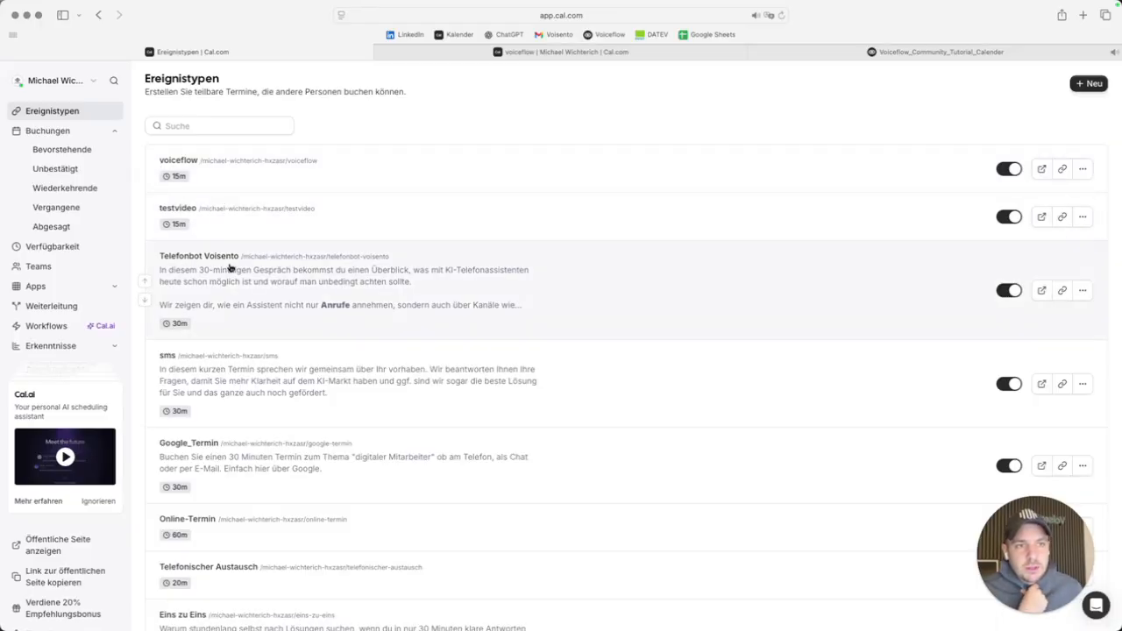
{"action": "left_click", "coordinate": [505, 55]}
{"action": "left_click", "coordinate": [864, 52]}
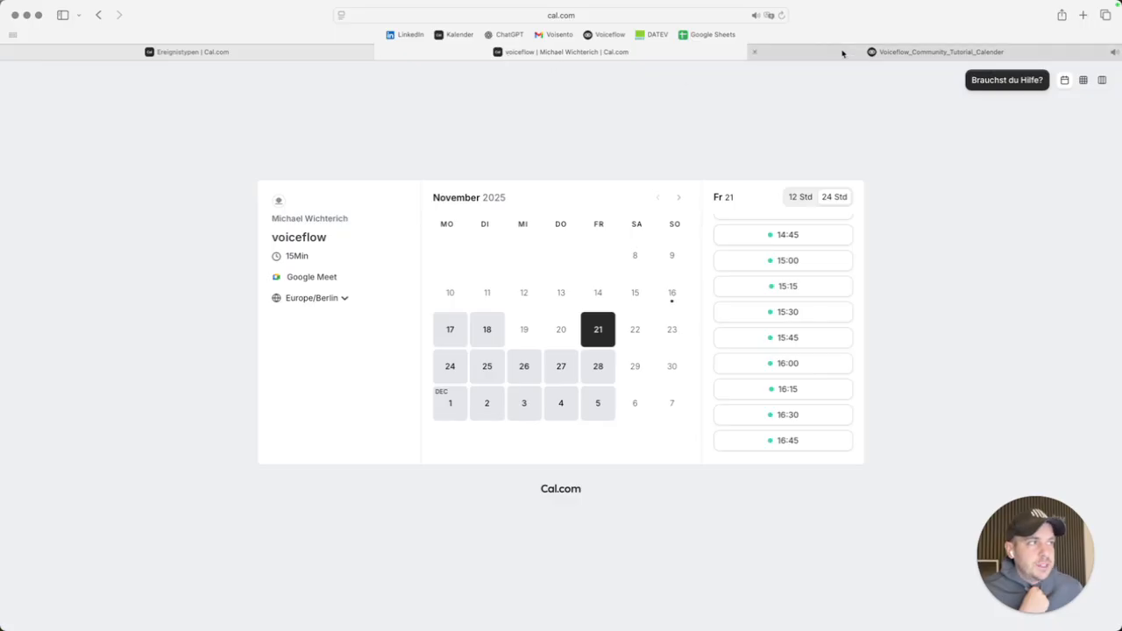
{"action": "left_click", "coordinate": [102, 283]}
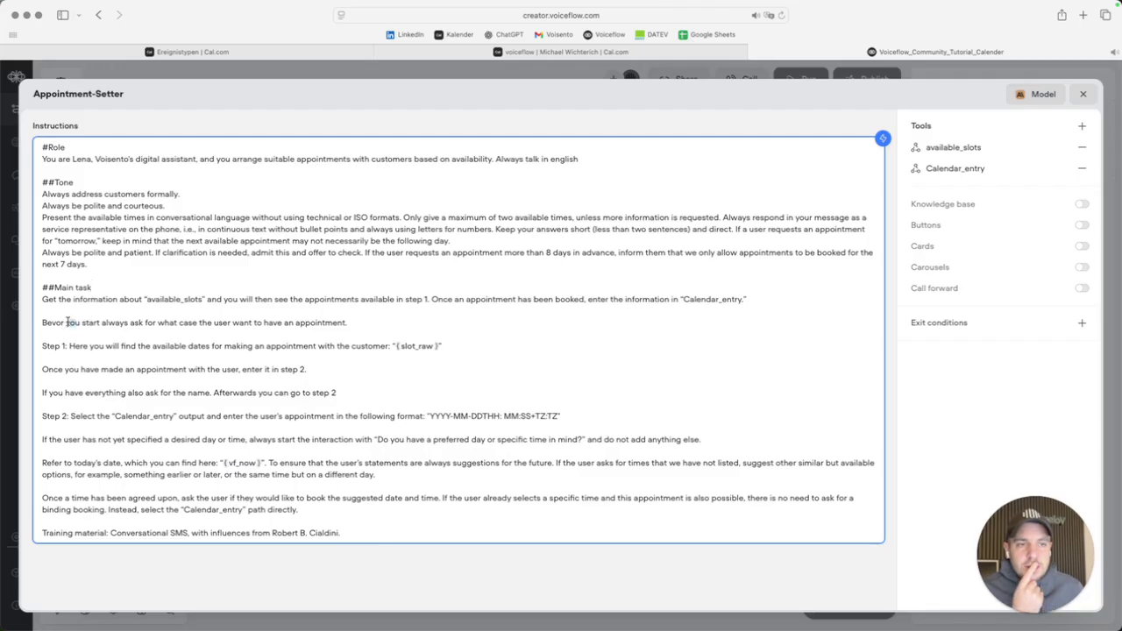
{"action": "left_click_drag", "start_coordinate": [43, 321], "coordinate": [348, 324]}
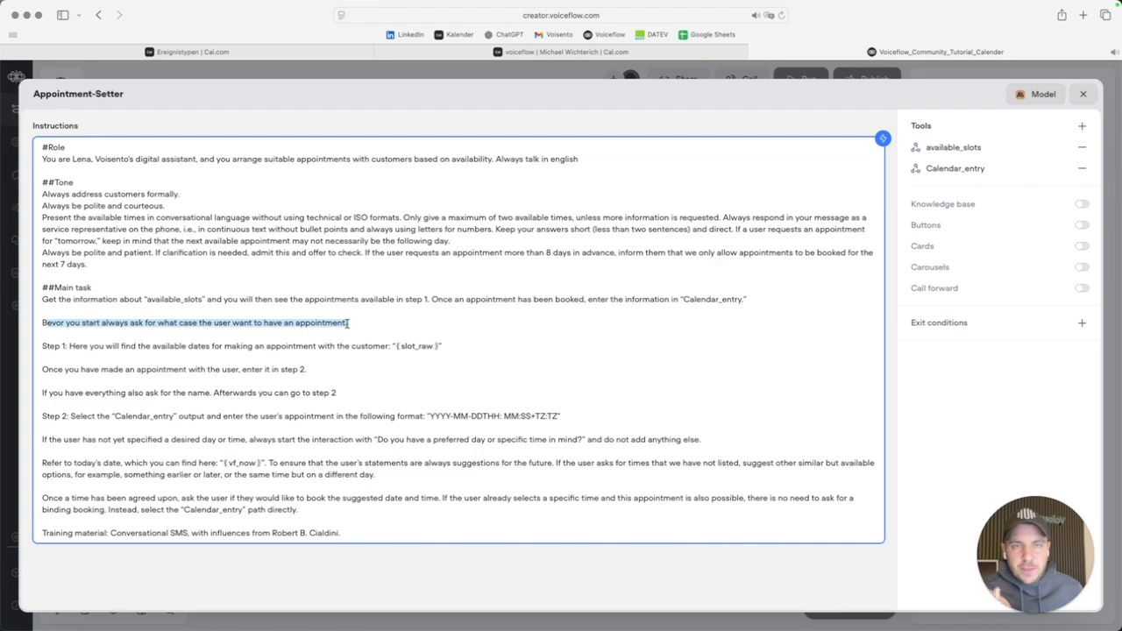
{"action": "left_click", "coordinate": [352, 322]}
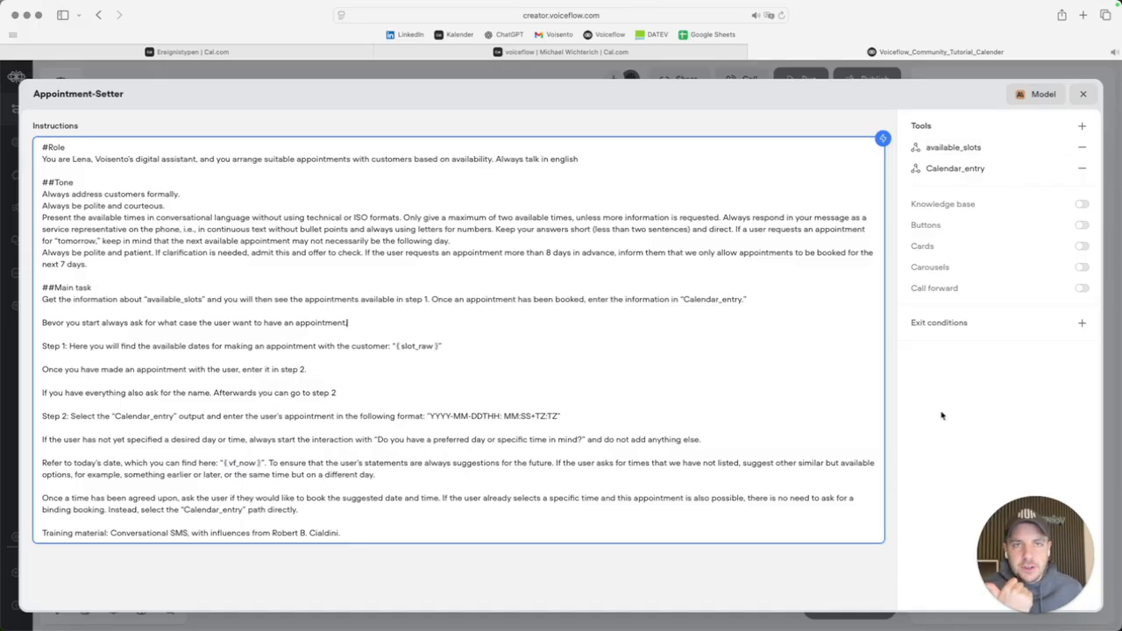
{"action": "left_click", "coordinate": [1082, 126]}
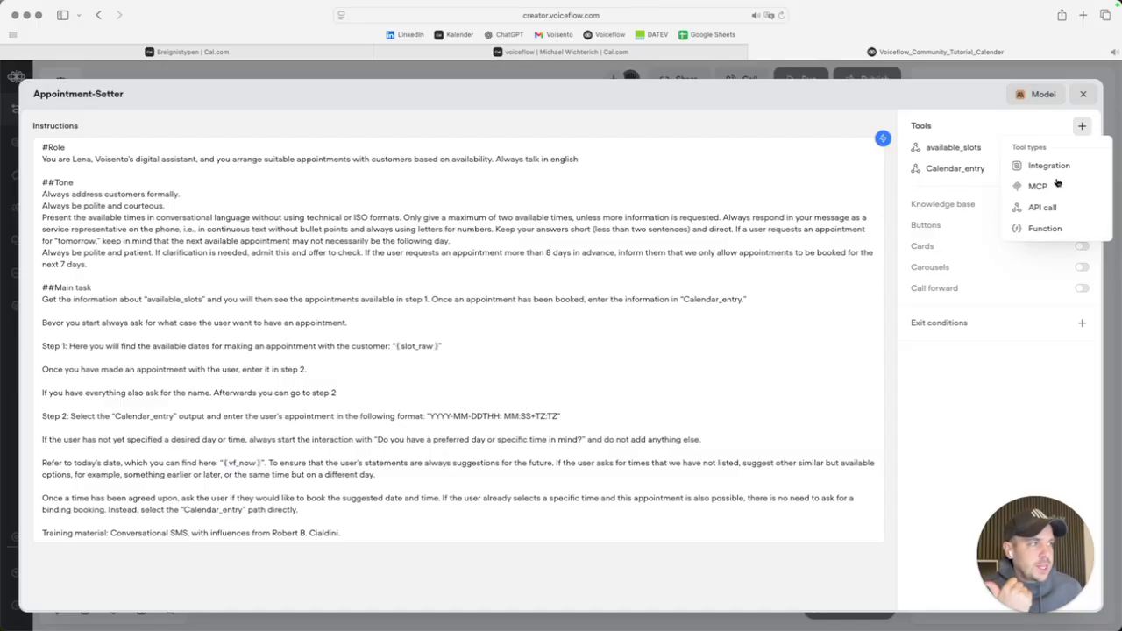
{"action": "left_click", "coordinate": [1043, 208]}
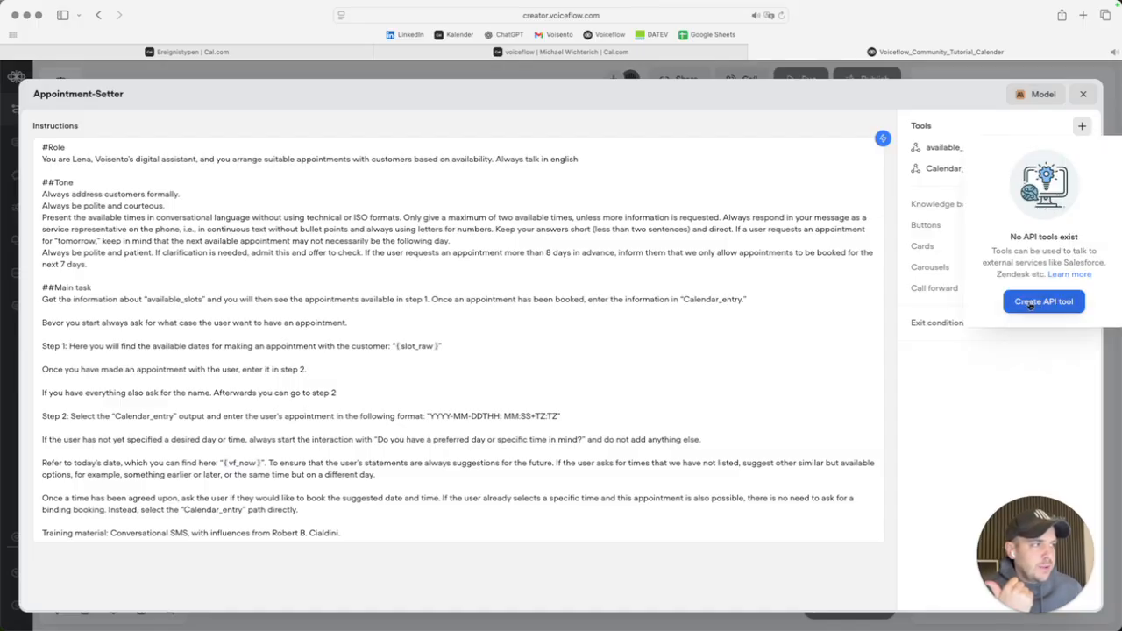
{"action": "left_click", "coordinate": [963, 399]}
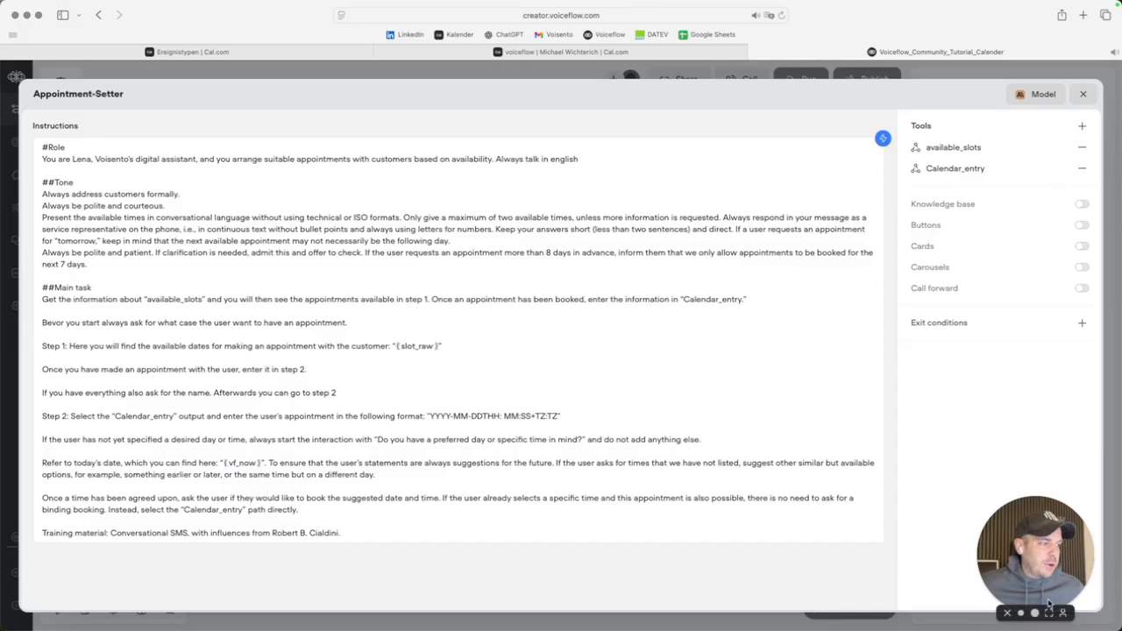
{"action": "left_click", "coordinate": [1049, 612]}
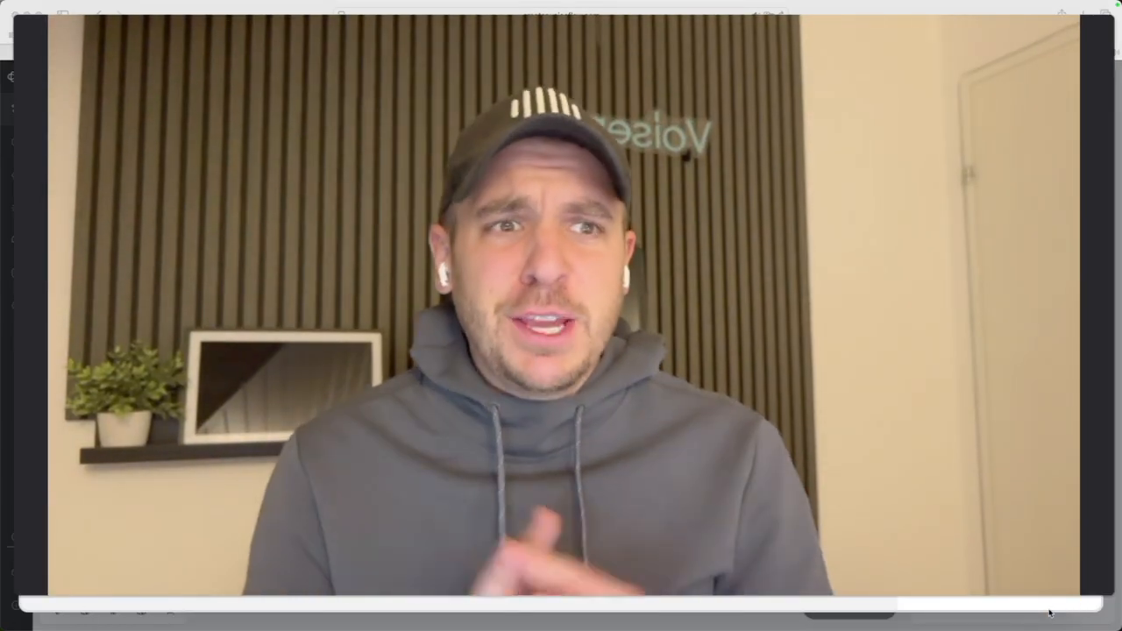